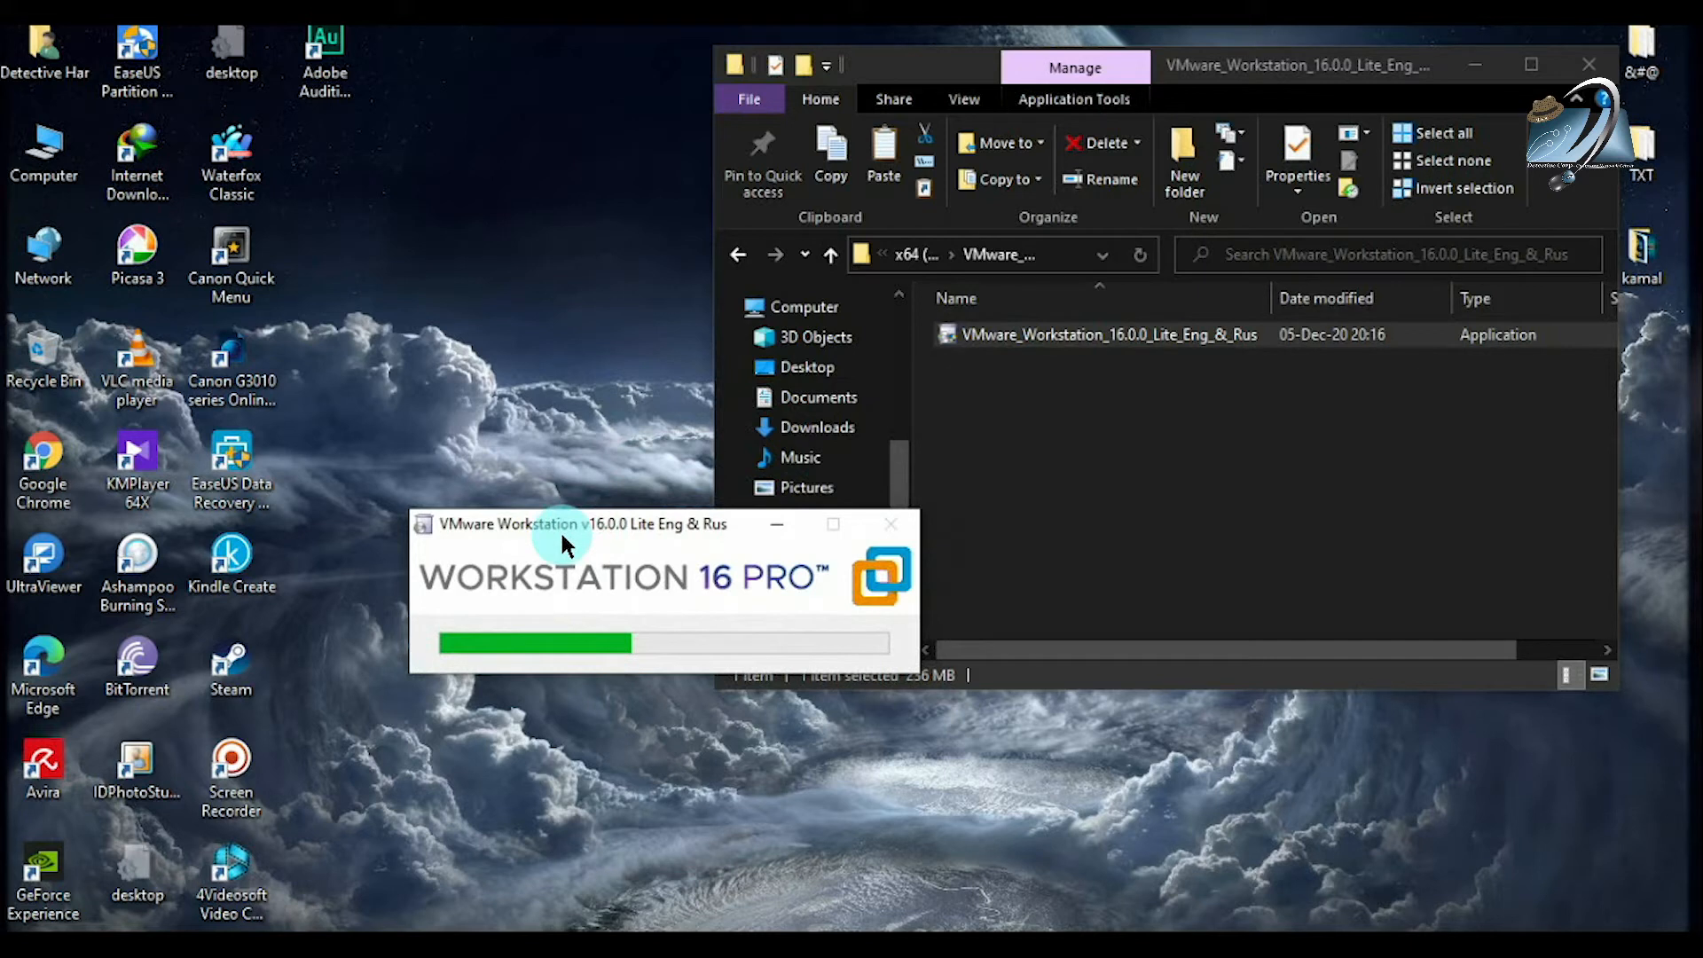
left_click_drag(561, 530, 573, 499)
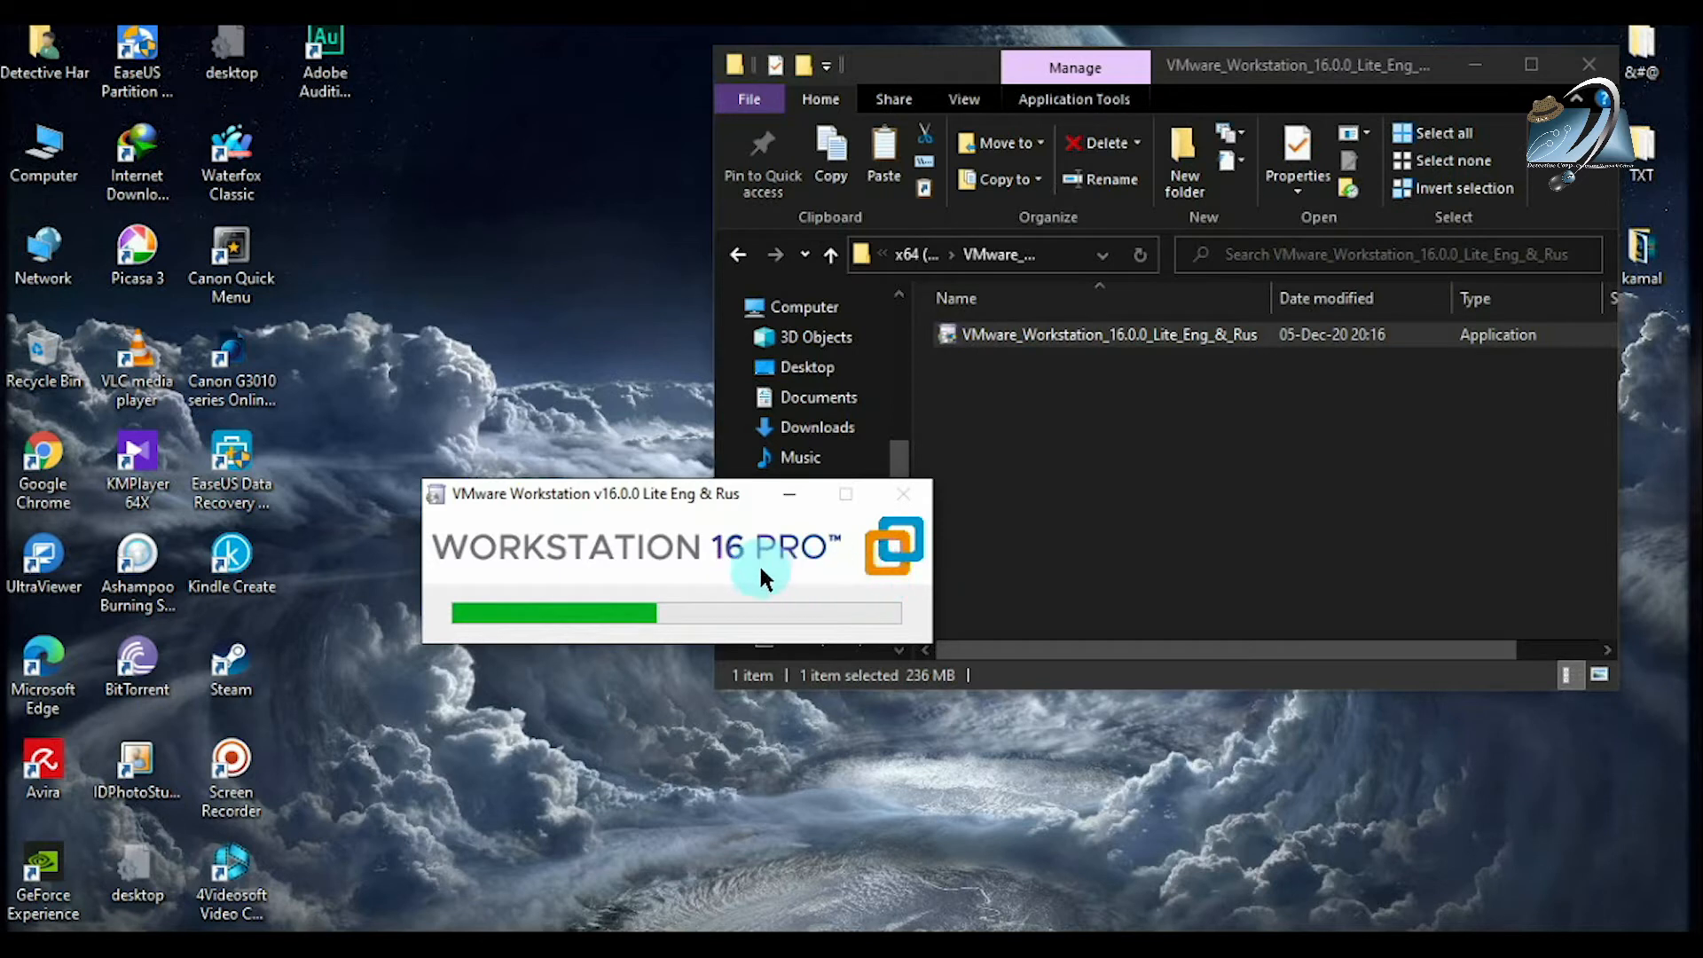
left_click_drag(696, 494, 823, 581)
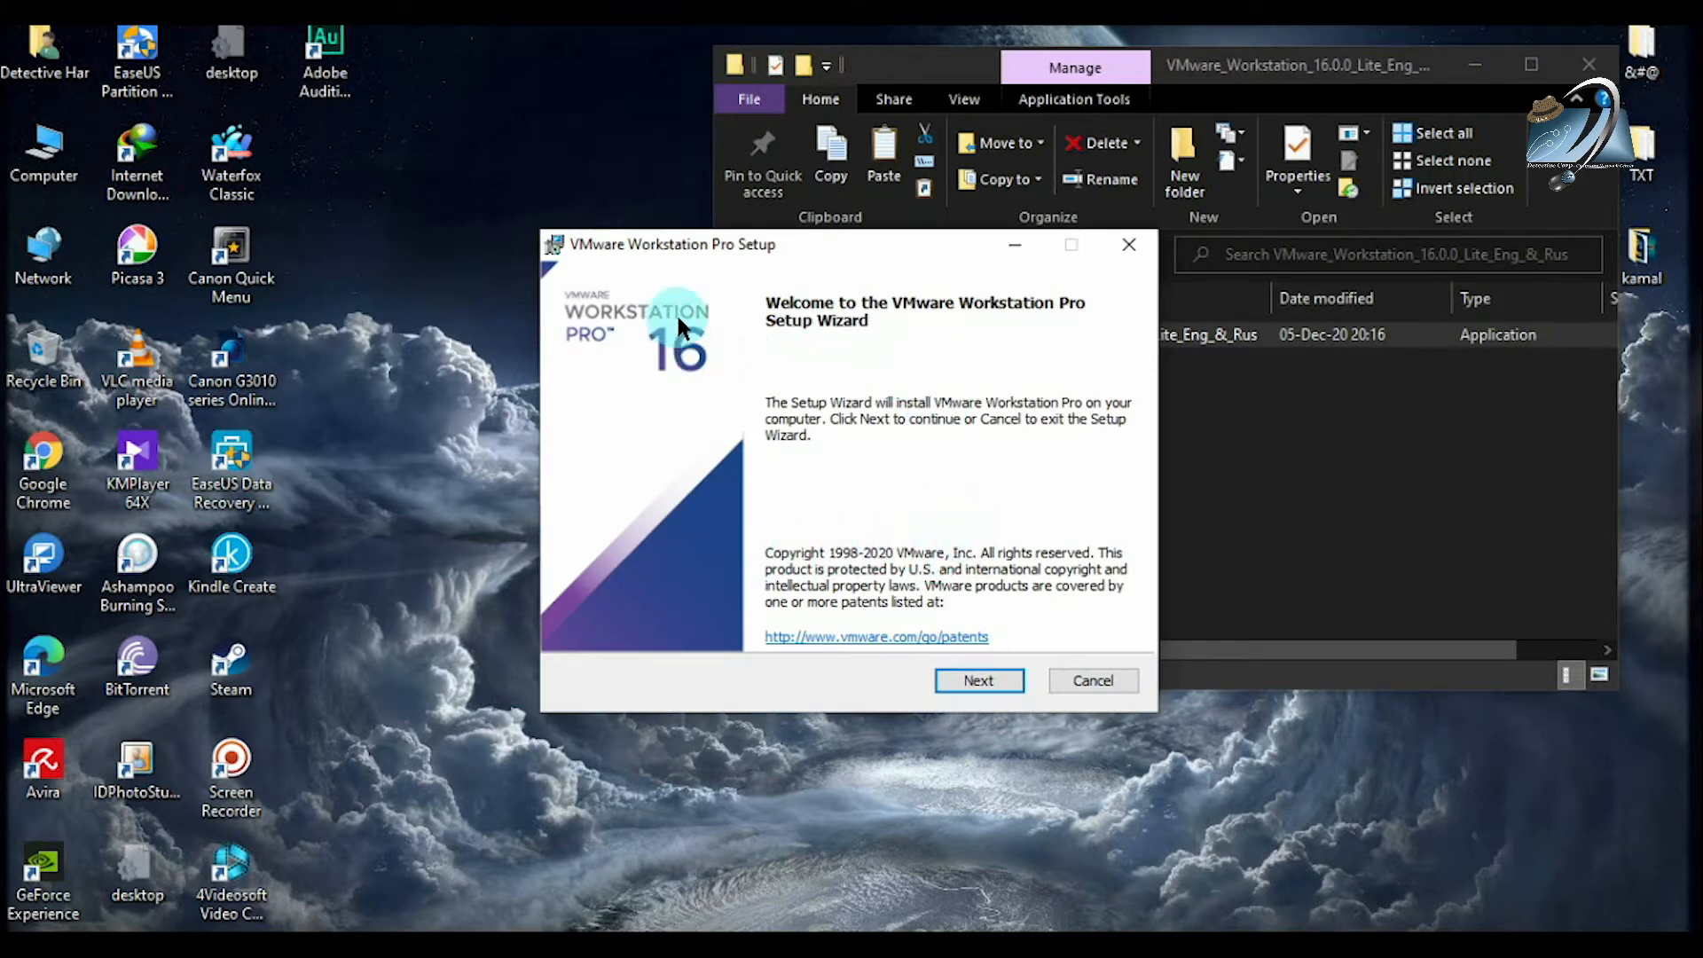
Step: Start the VMware Workstation Pro setup, accept the license agreement, and keep the default custom setup and user experience settings
left_click(982, 679)
left_click(643, 621)
left_click(997, 685)
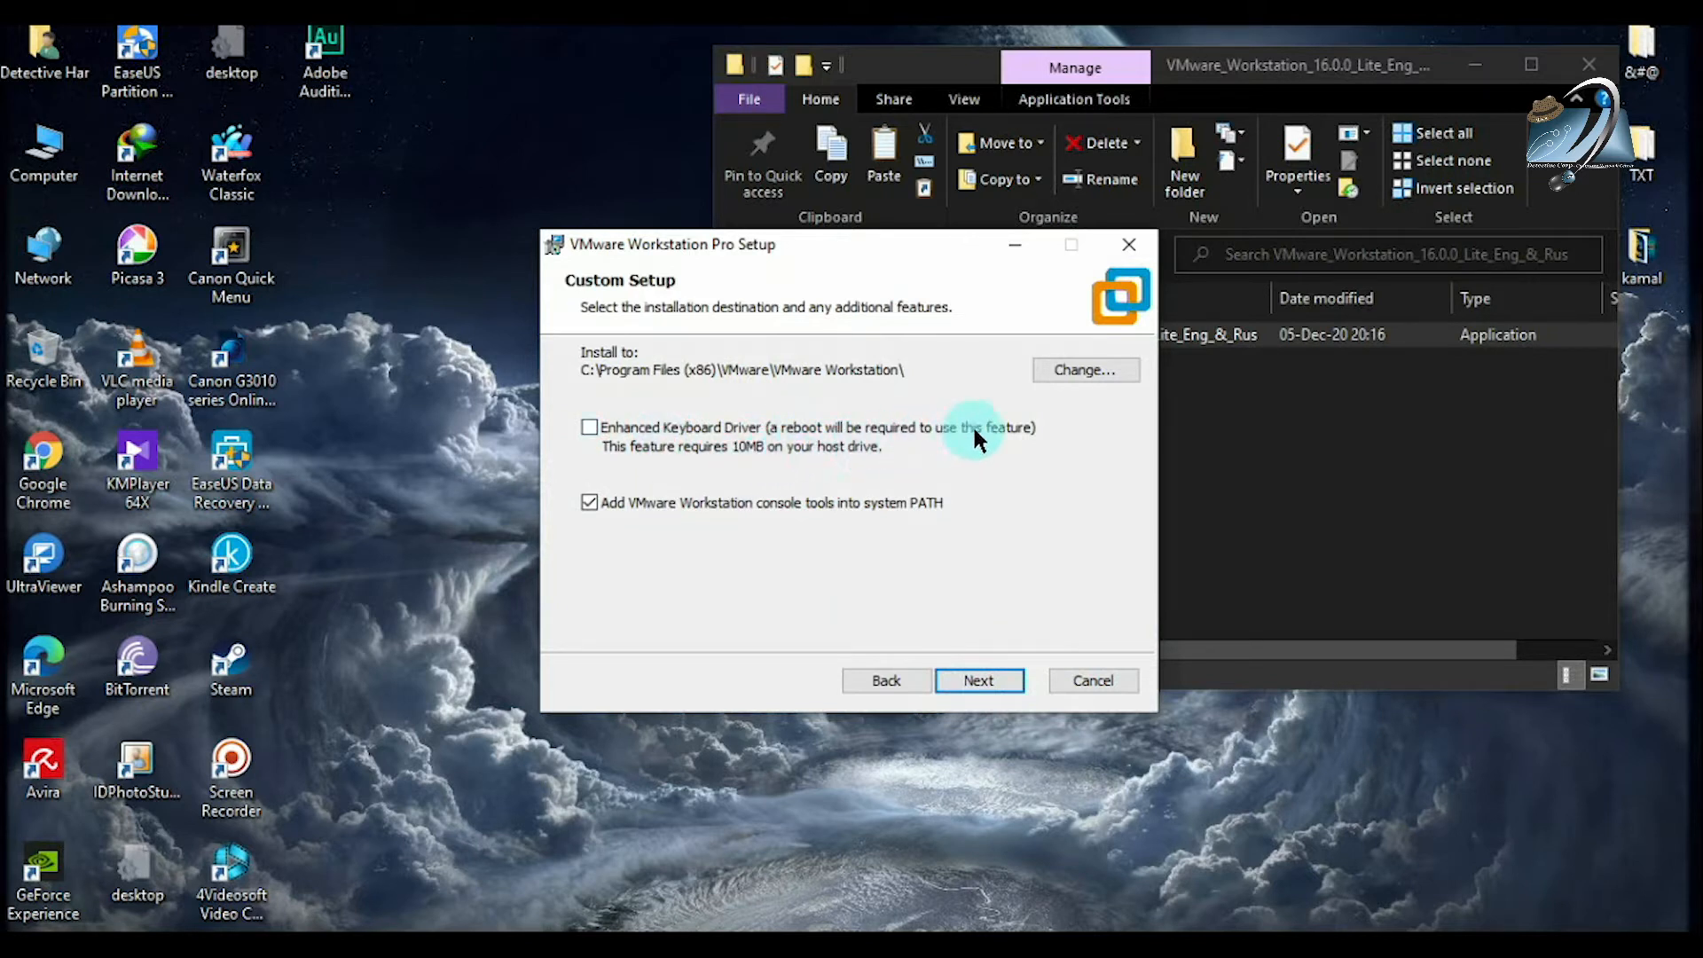
left_click(974, 682)
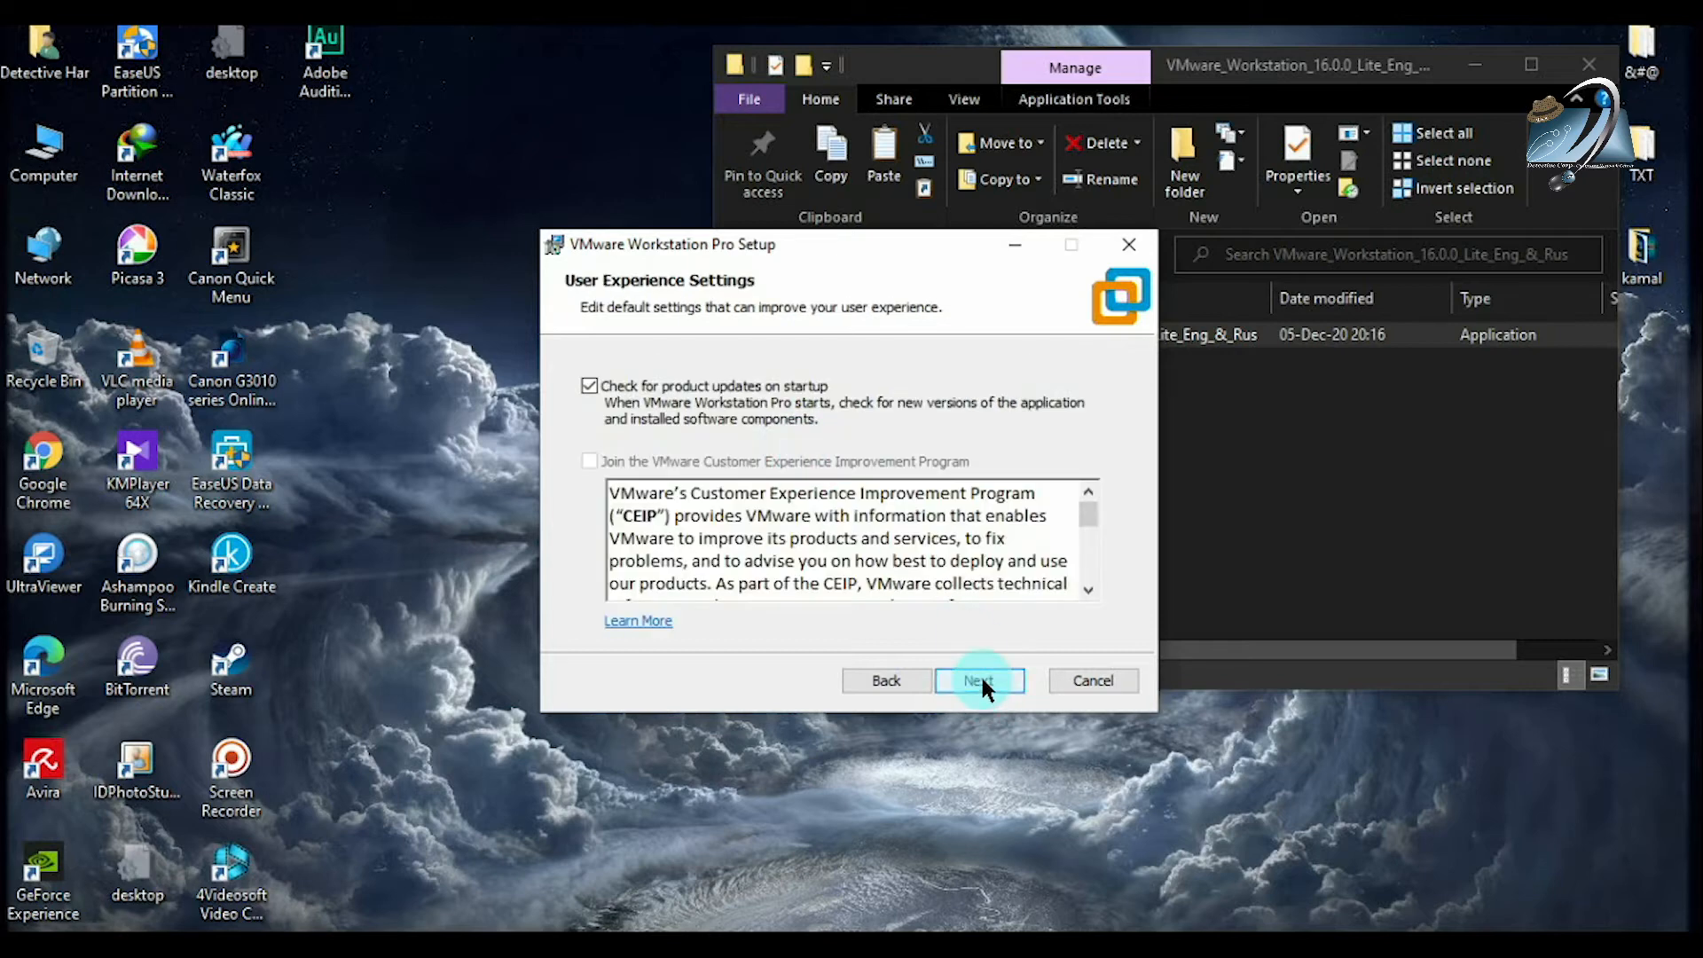
left_click(979, 680)
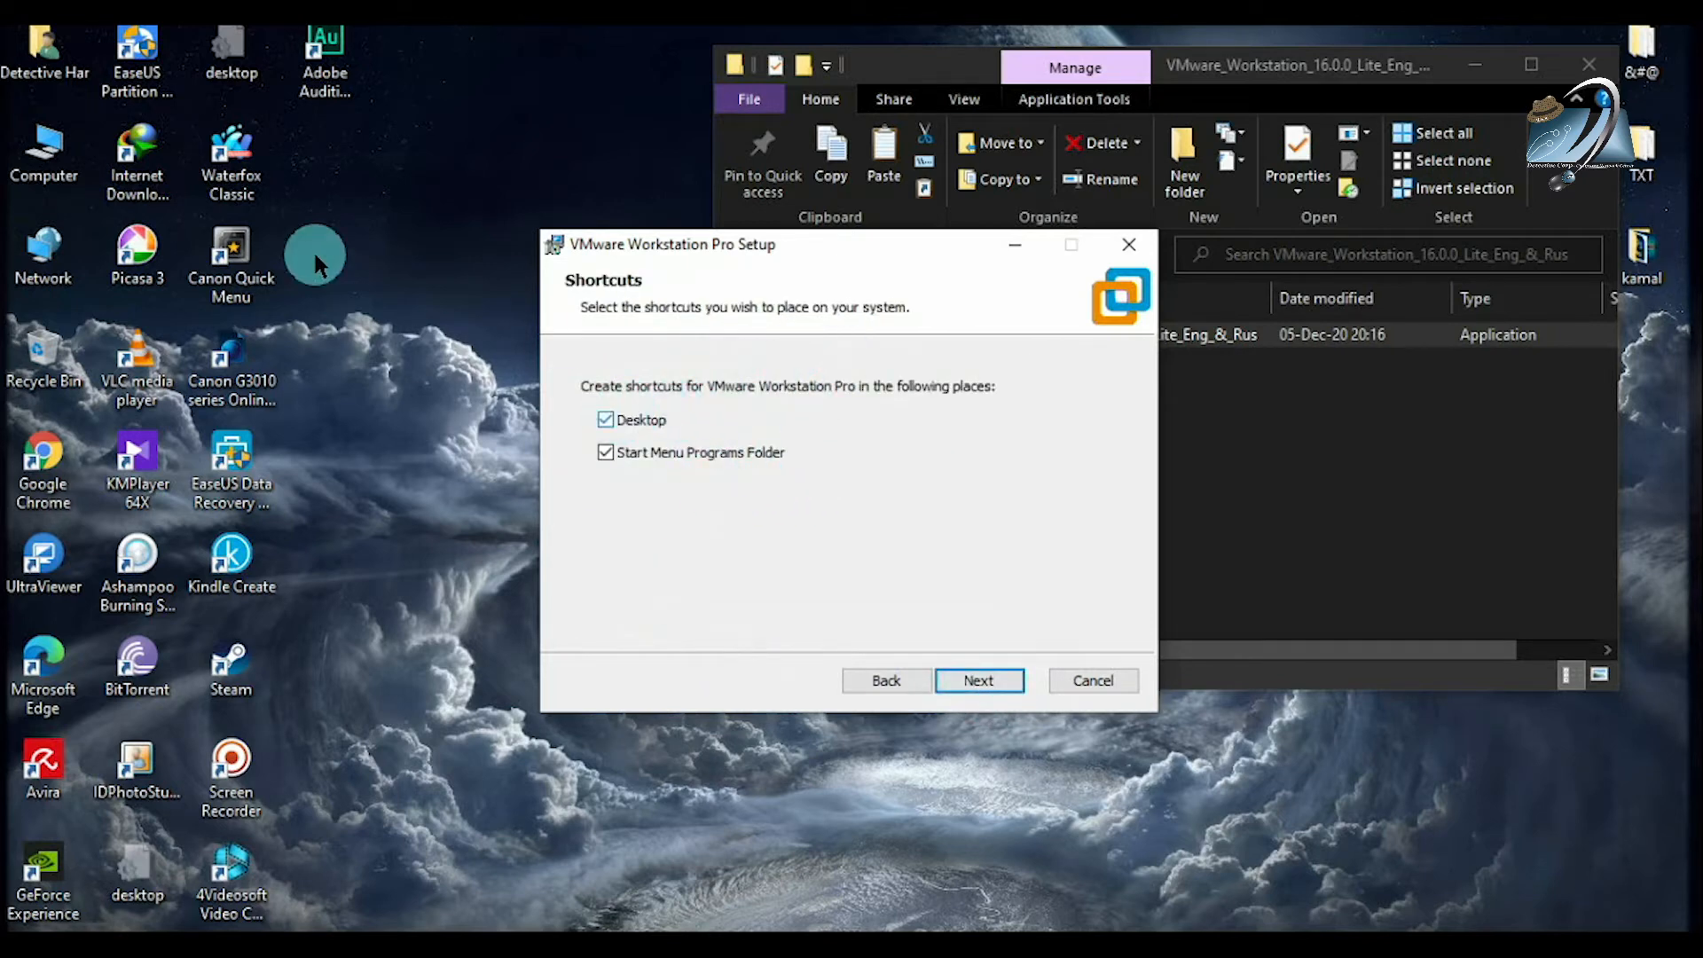
Step: Keep the Desktop and Start Menu Programs Folder shortcuts, install VMware Workstation Pro and finish the setup wizard
key("super")
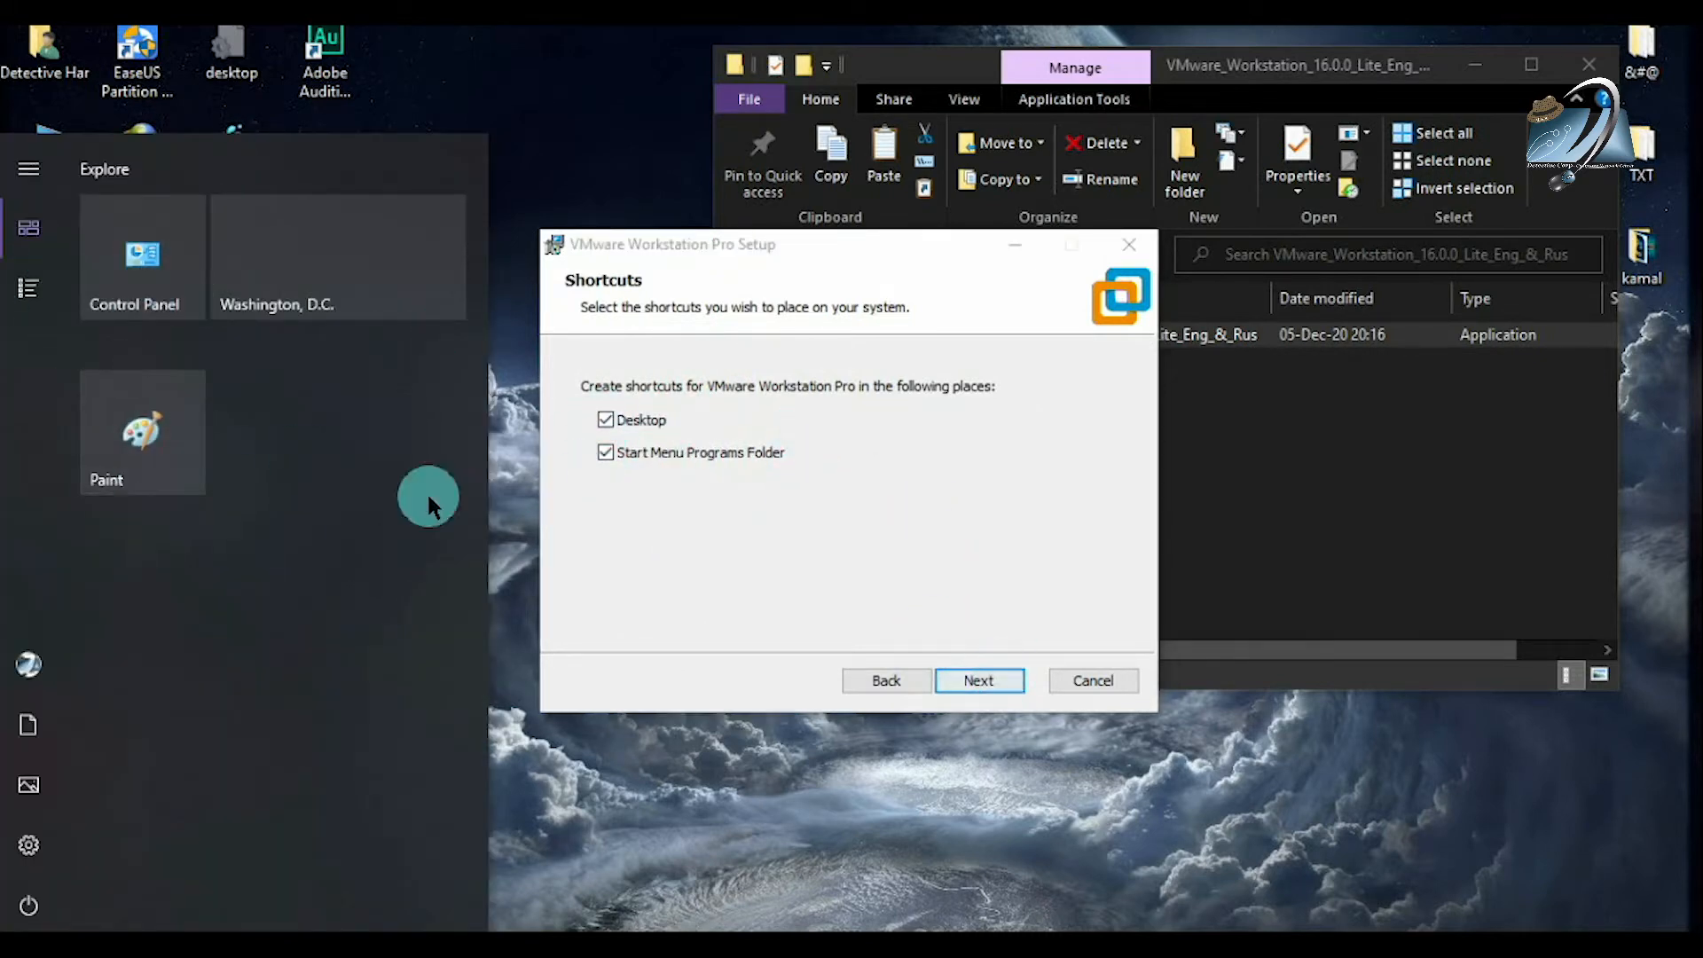
left_click(764, 526)
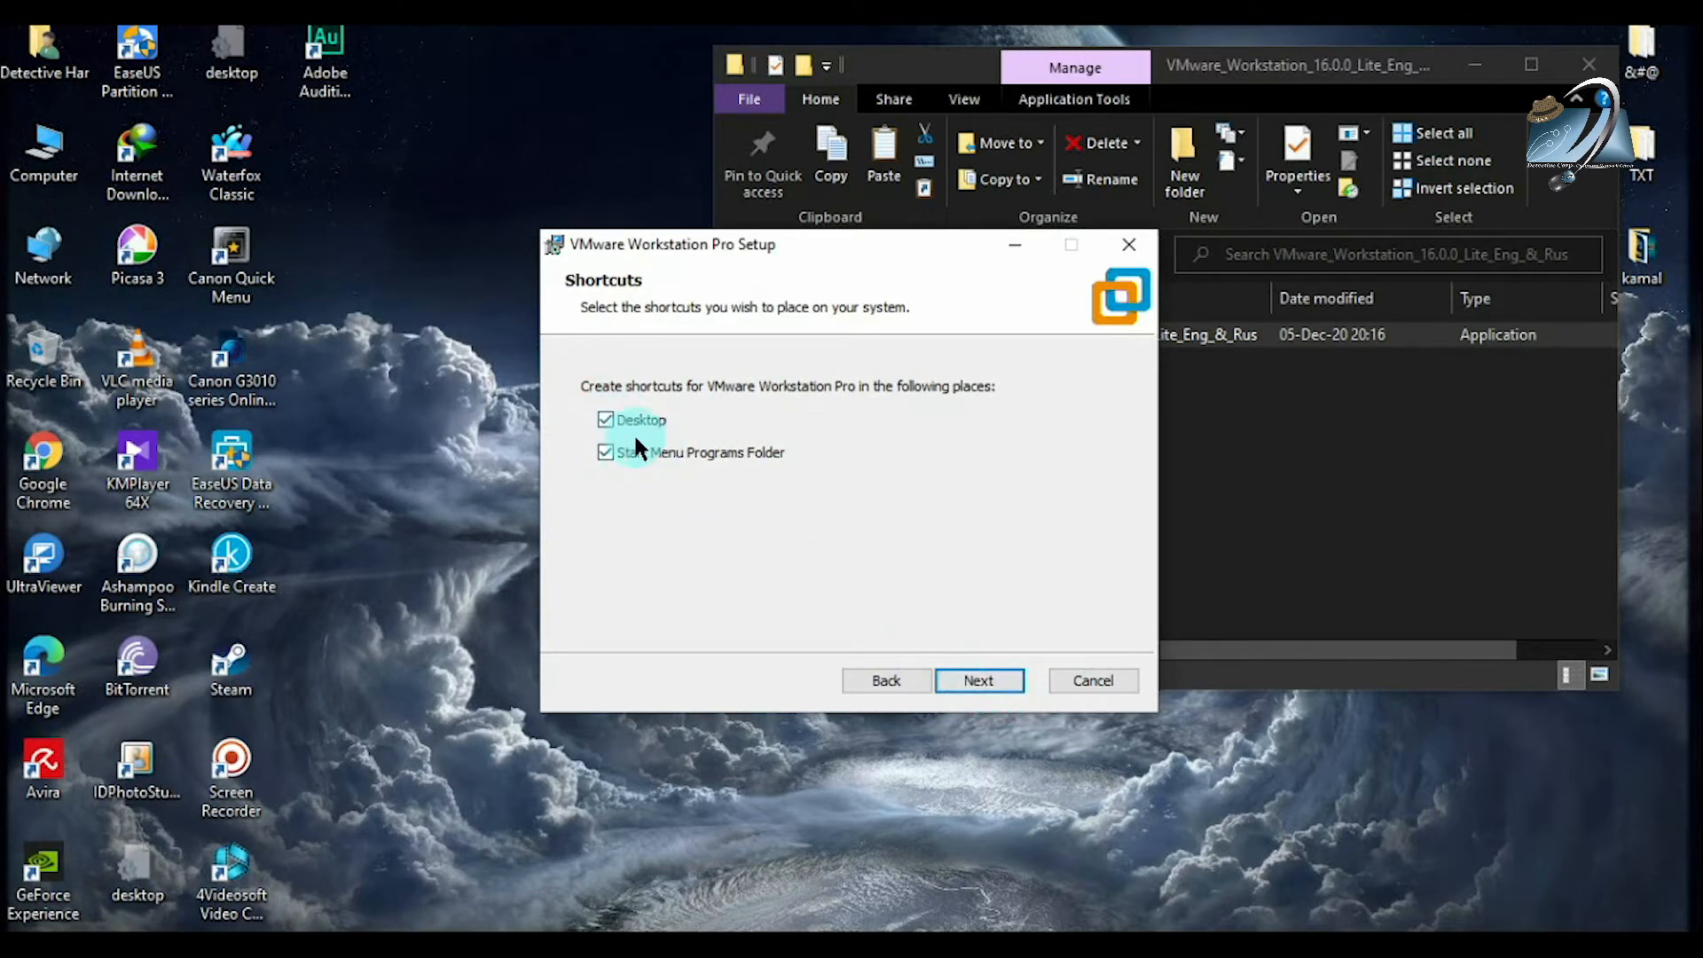
left_click(975, 680)
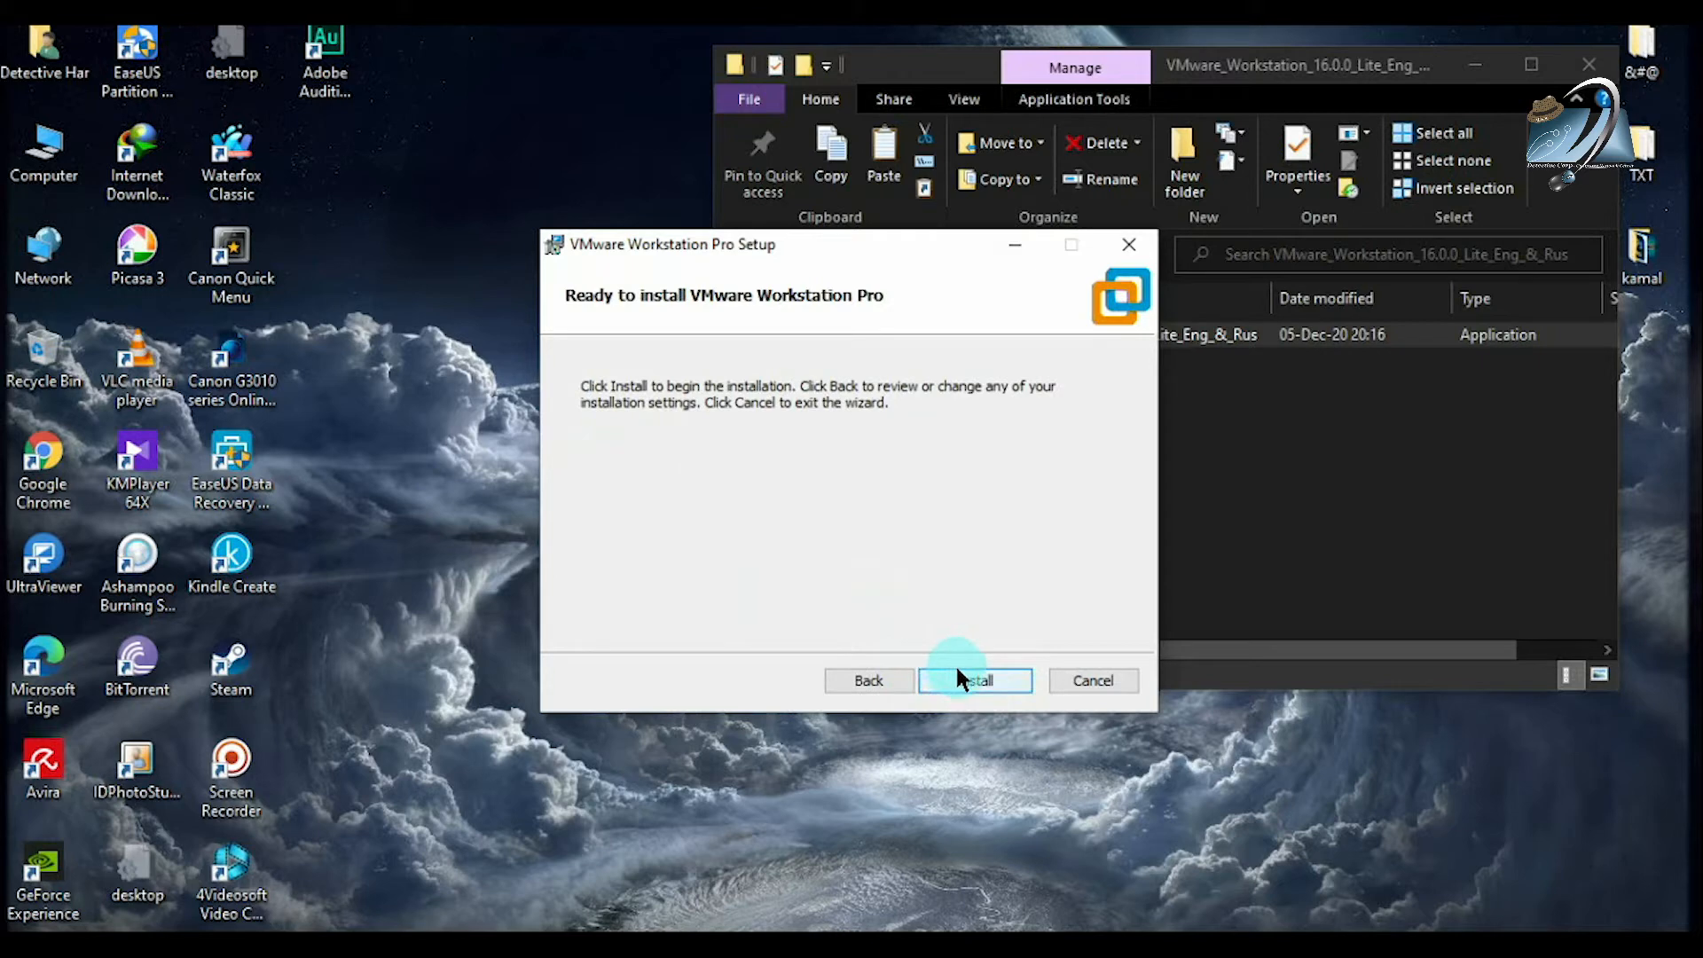
left_click(966, 683)
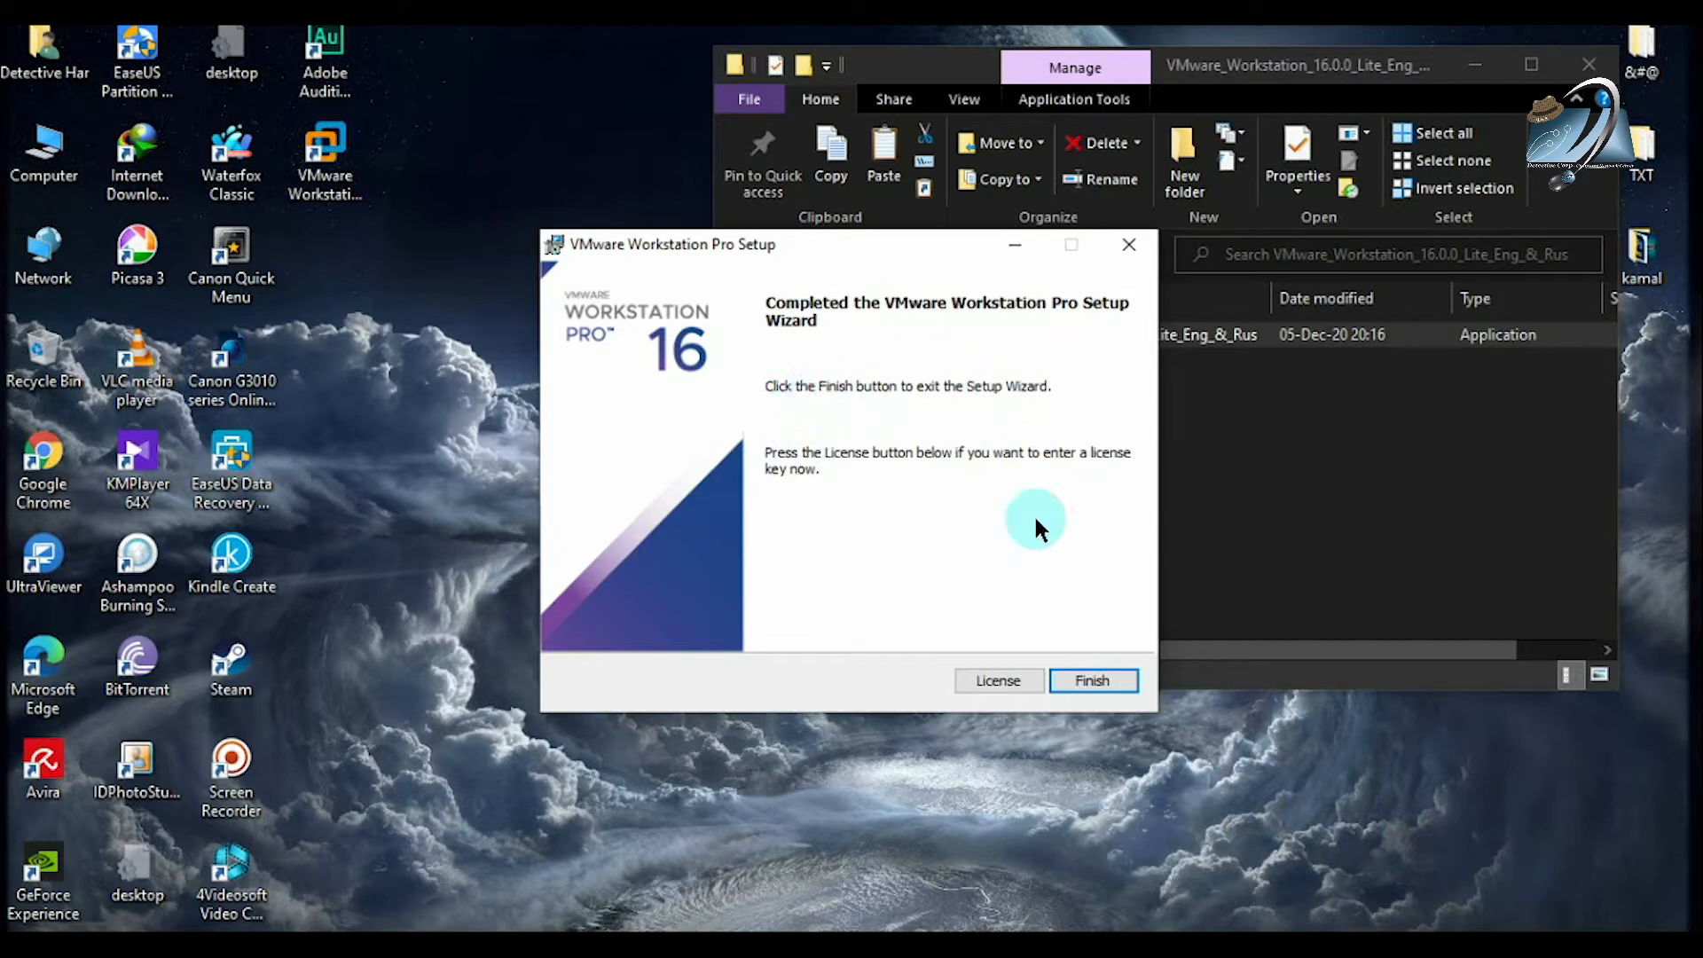
left_click(1083, 681)
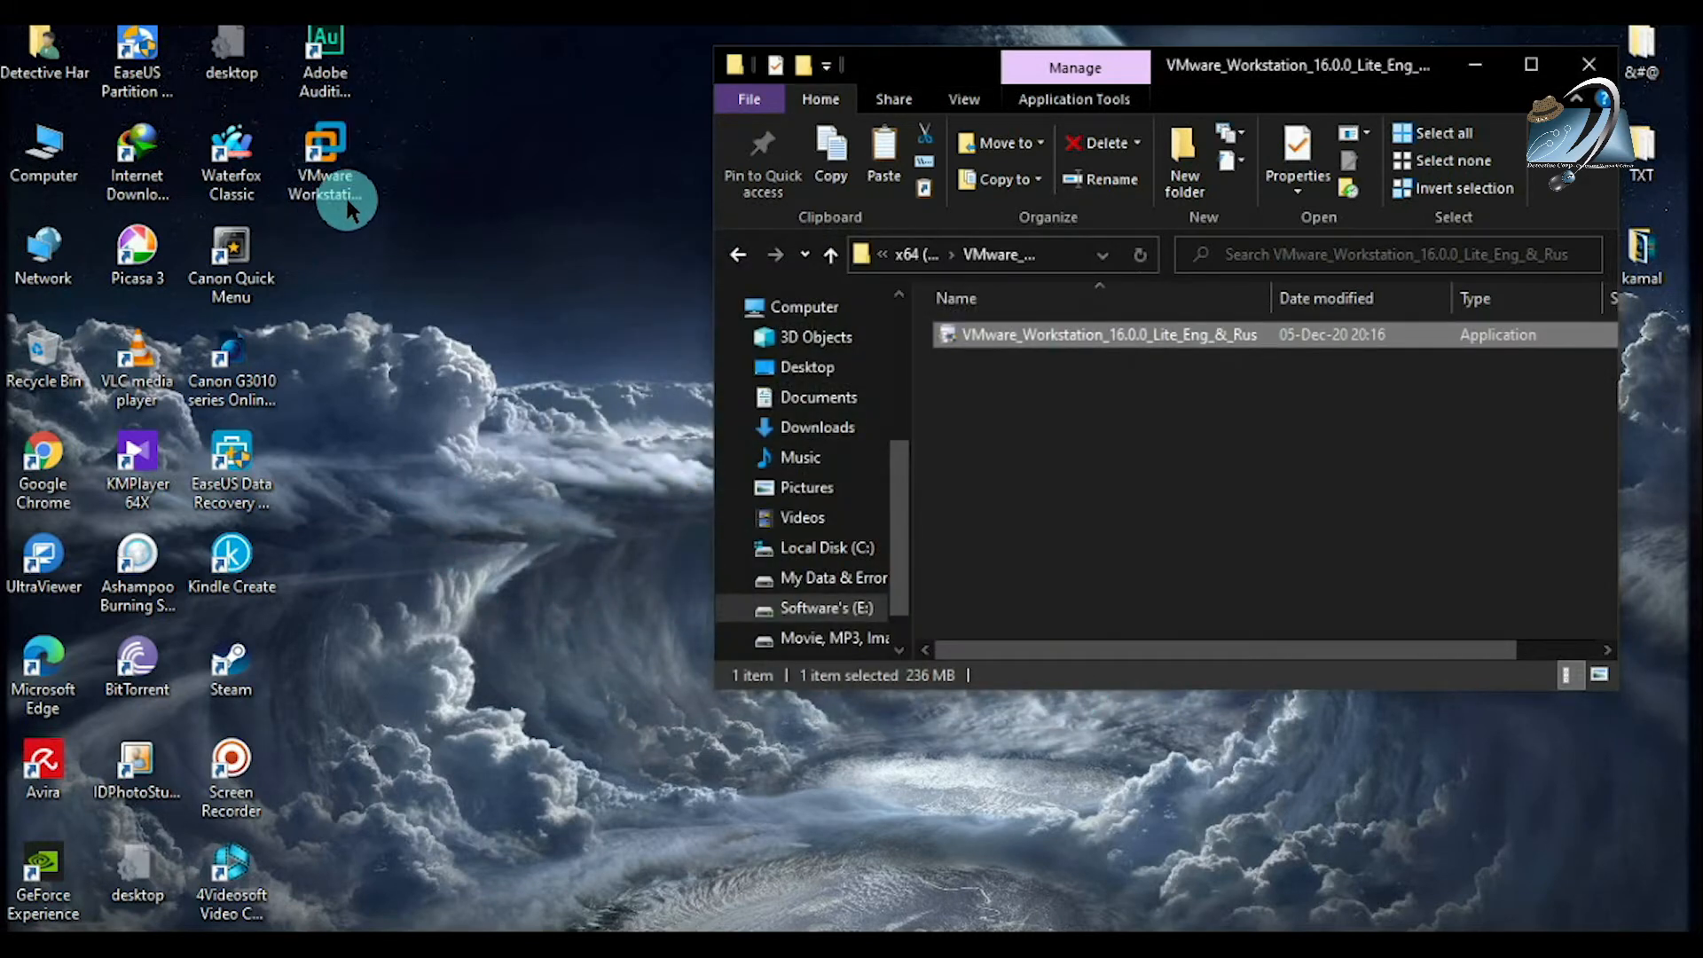
Step: Launch VMware Workstation Pro from its desktop shortcut
left_click(328, 177)
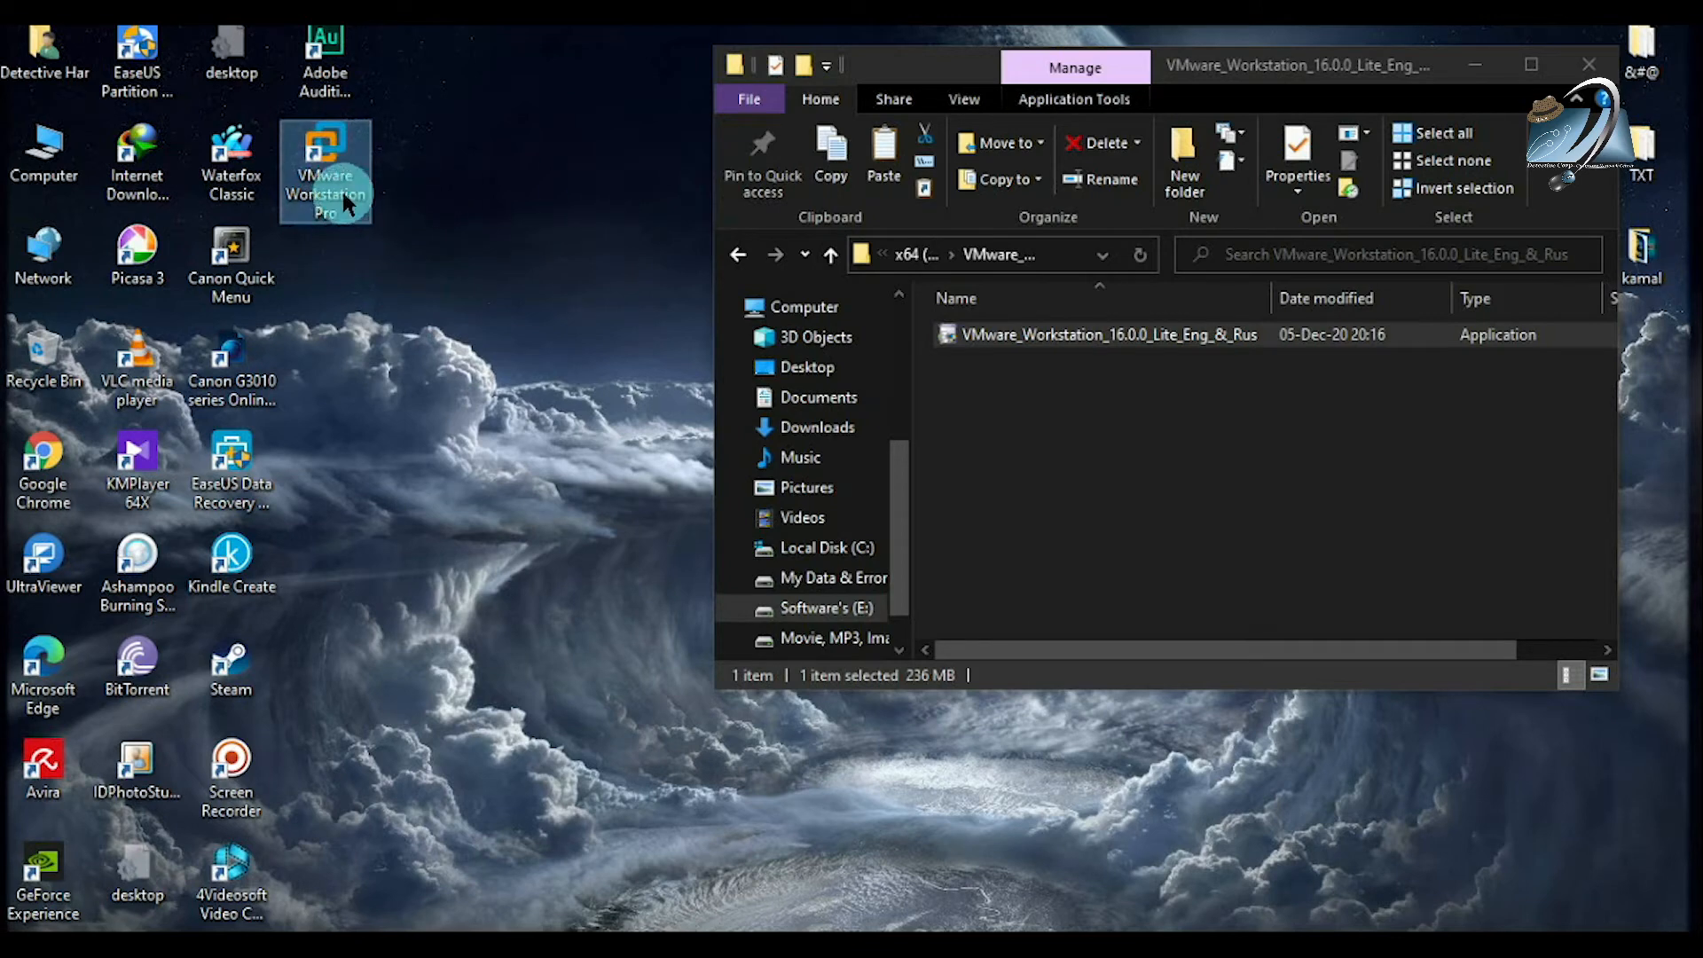
double_click(328, 152)
right_click(335, 162)
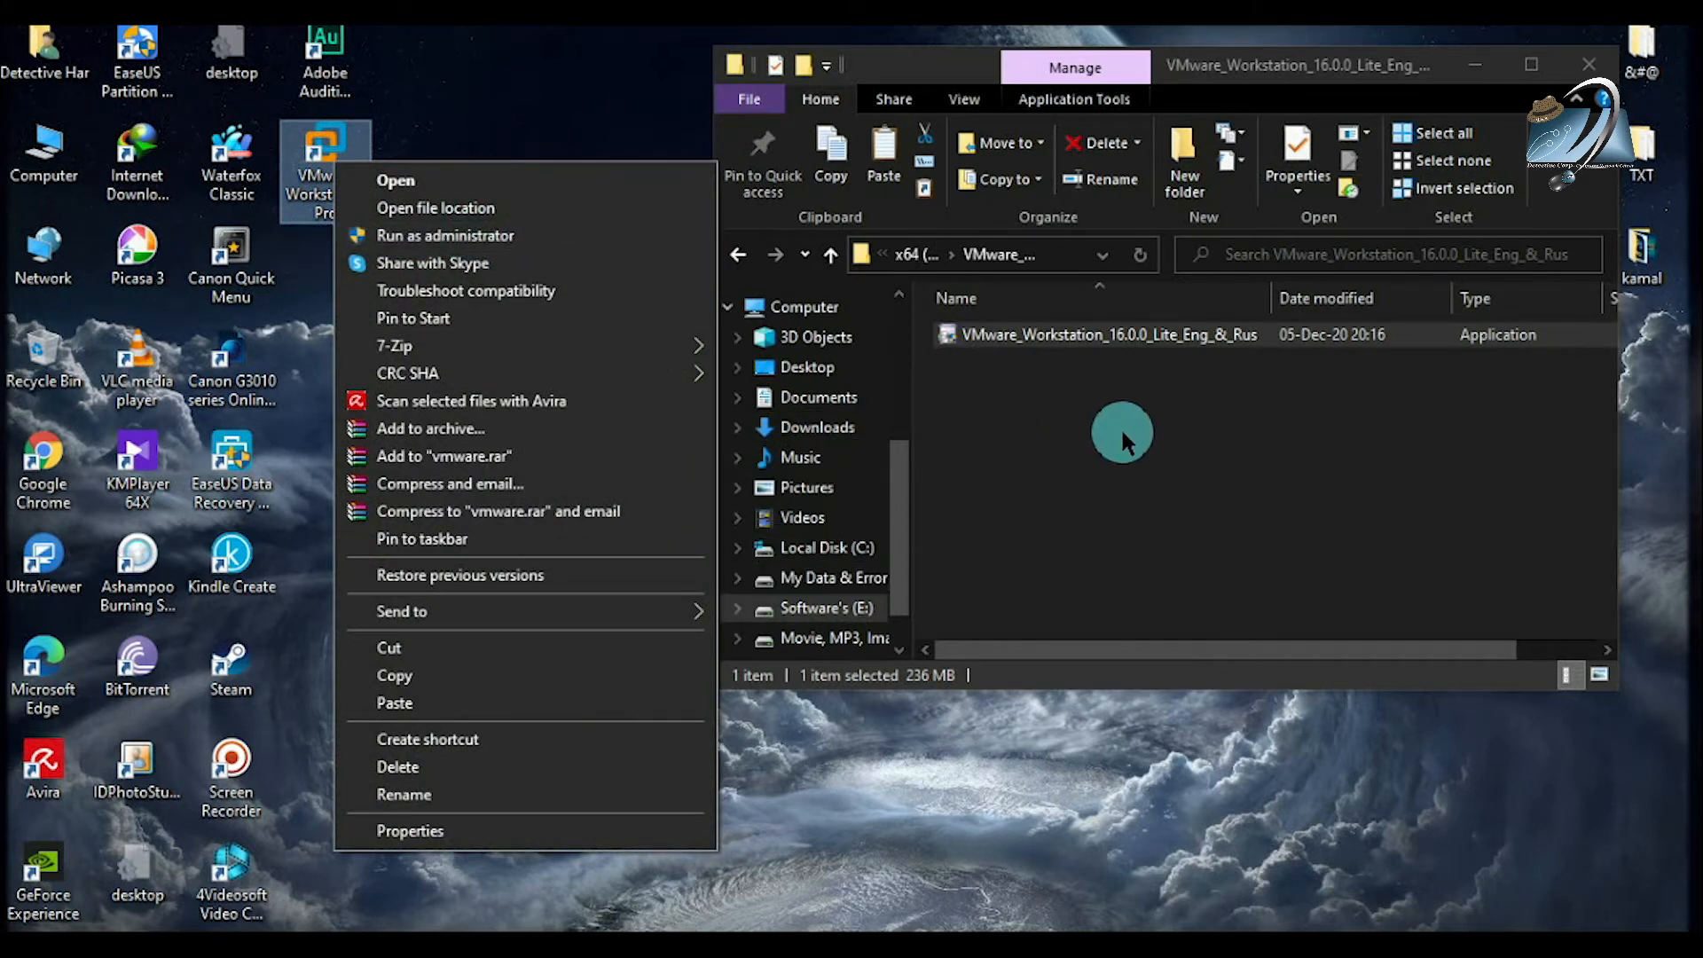
left_click(887, 790)
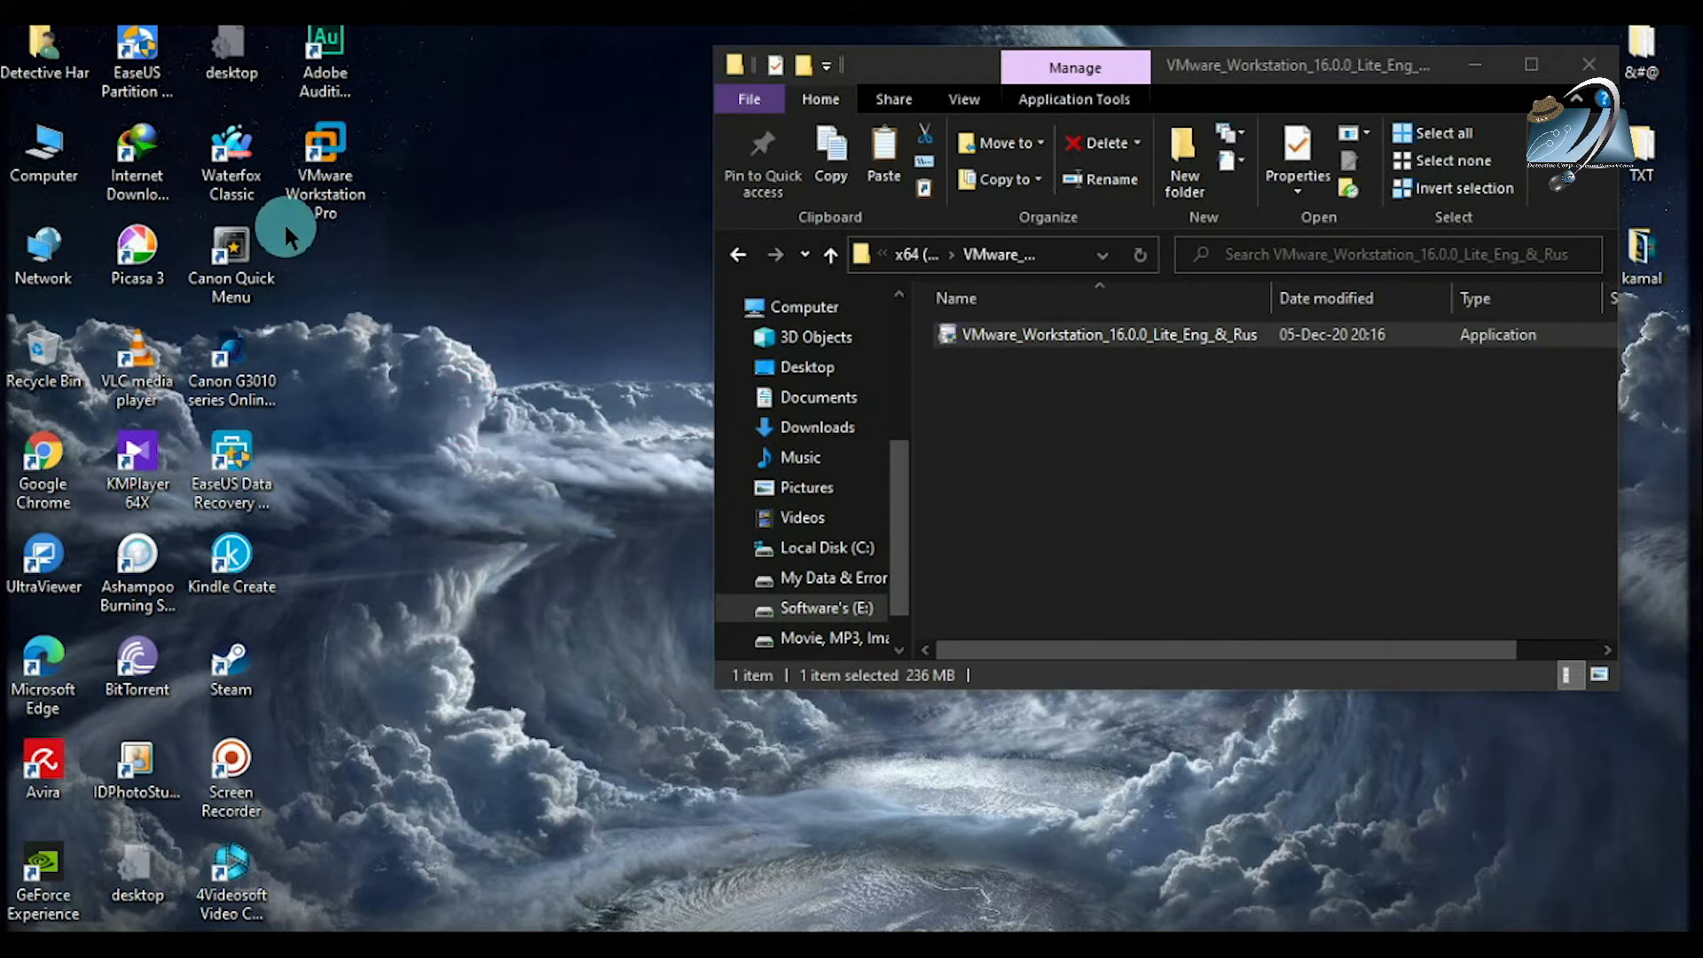
left_click(327, 153)
double_click(339, 170)
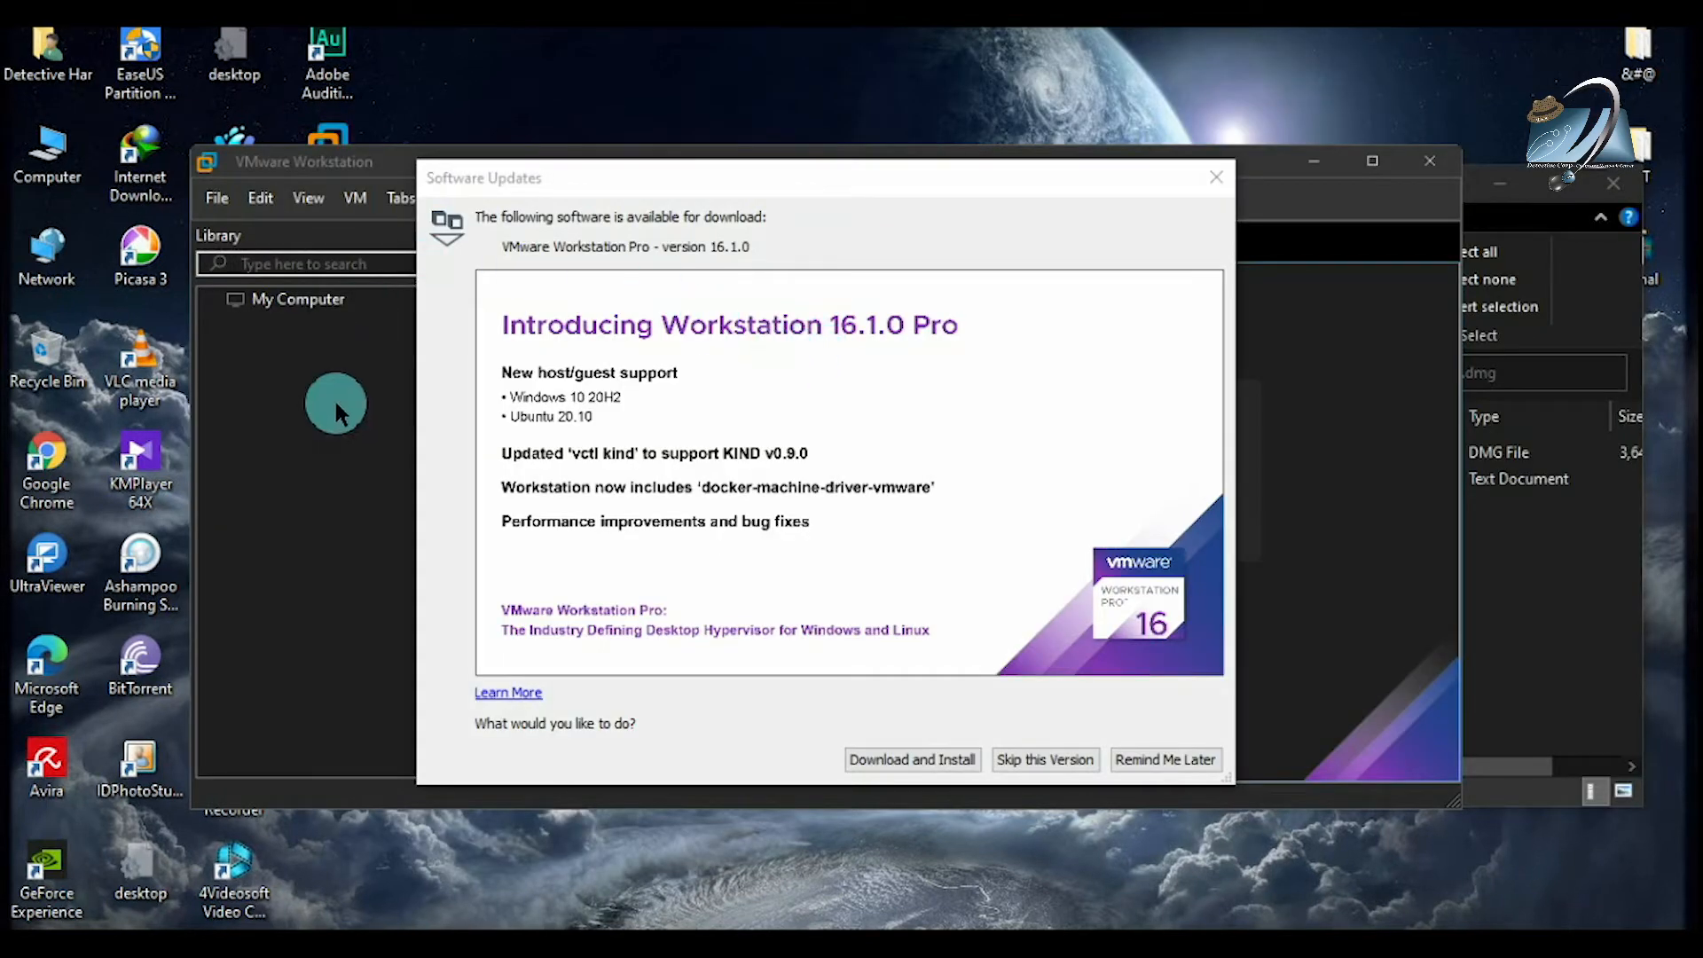
Step: Close the software update offer for Workstation Pro 16.1.0 without downloading it
mouse_move(585, 173)
left_mouse_down()
mouse_move(843, 323)
mouse_move(533, 216)
mouse_move(590, 142)
left_mouse_up()
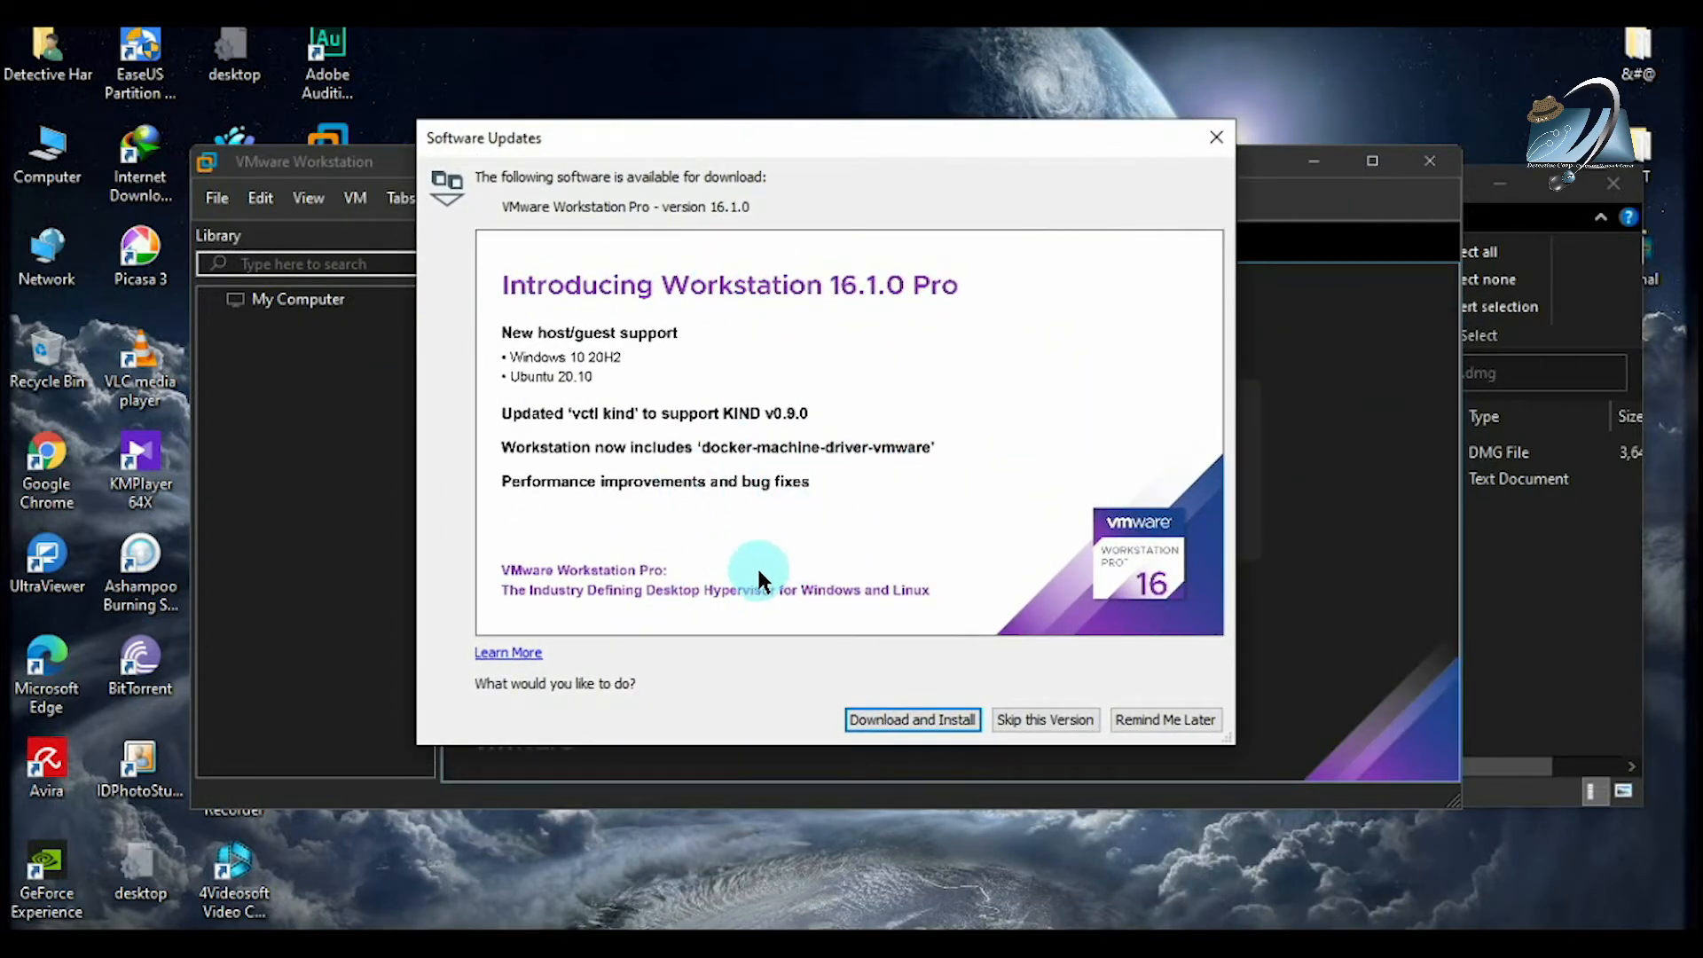
left_click_drag(951, 275, 834, 293)
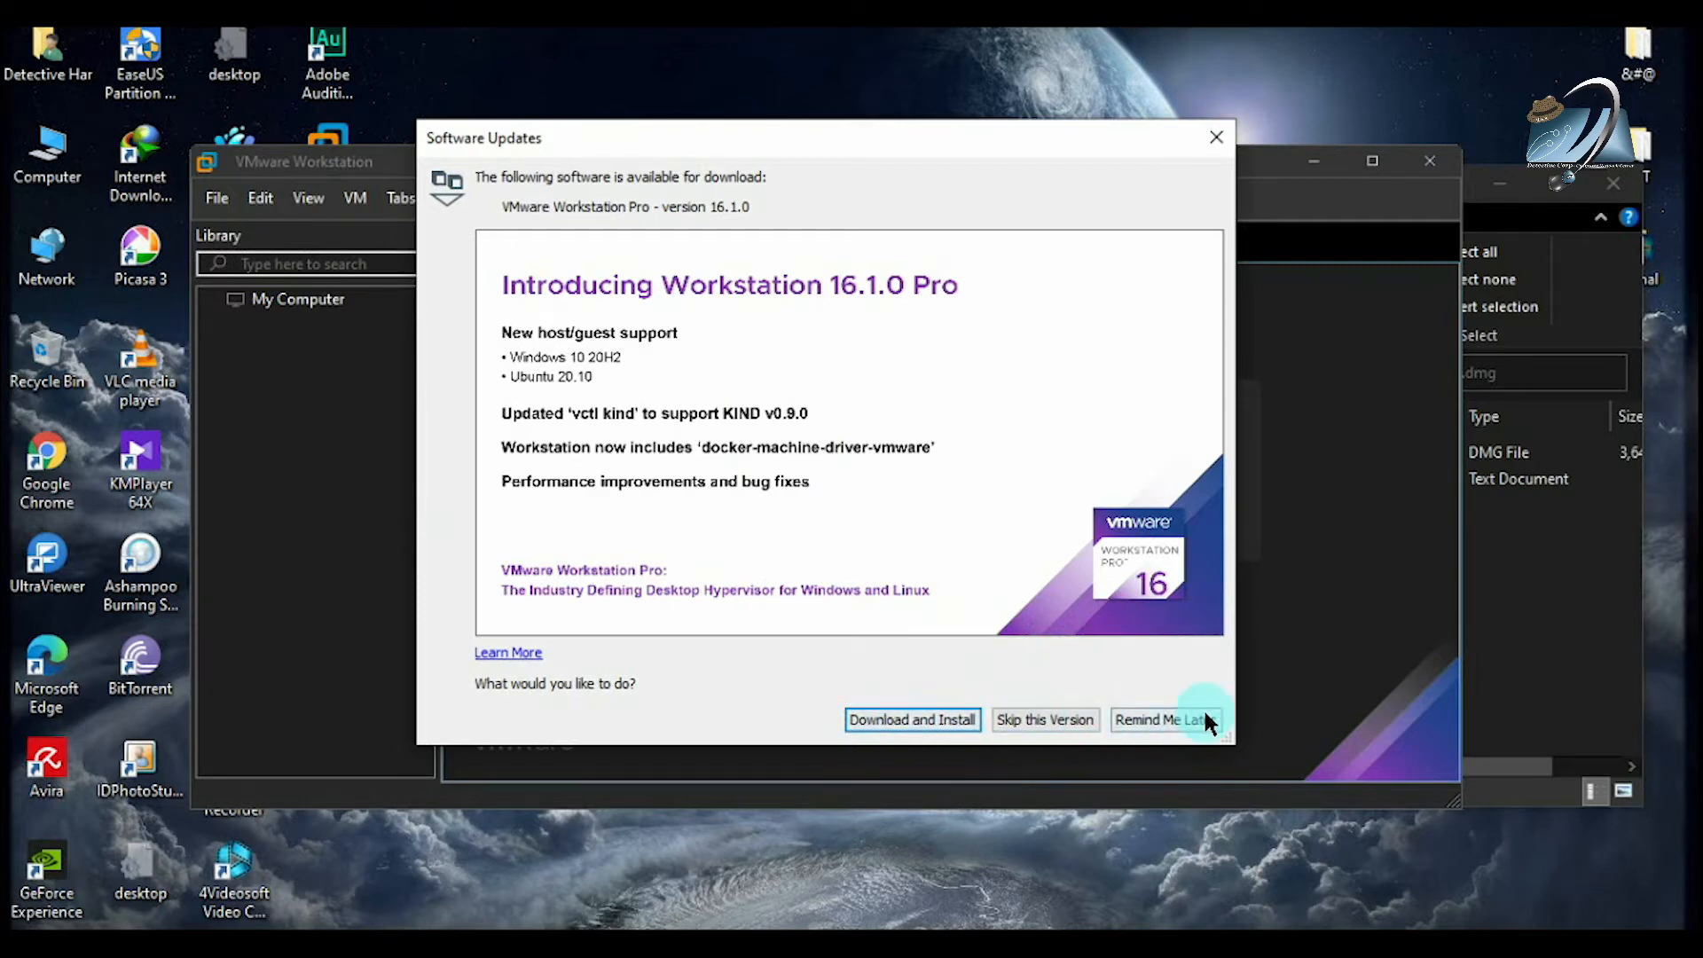
left_click(1219, 134)
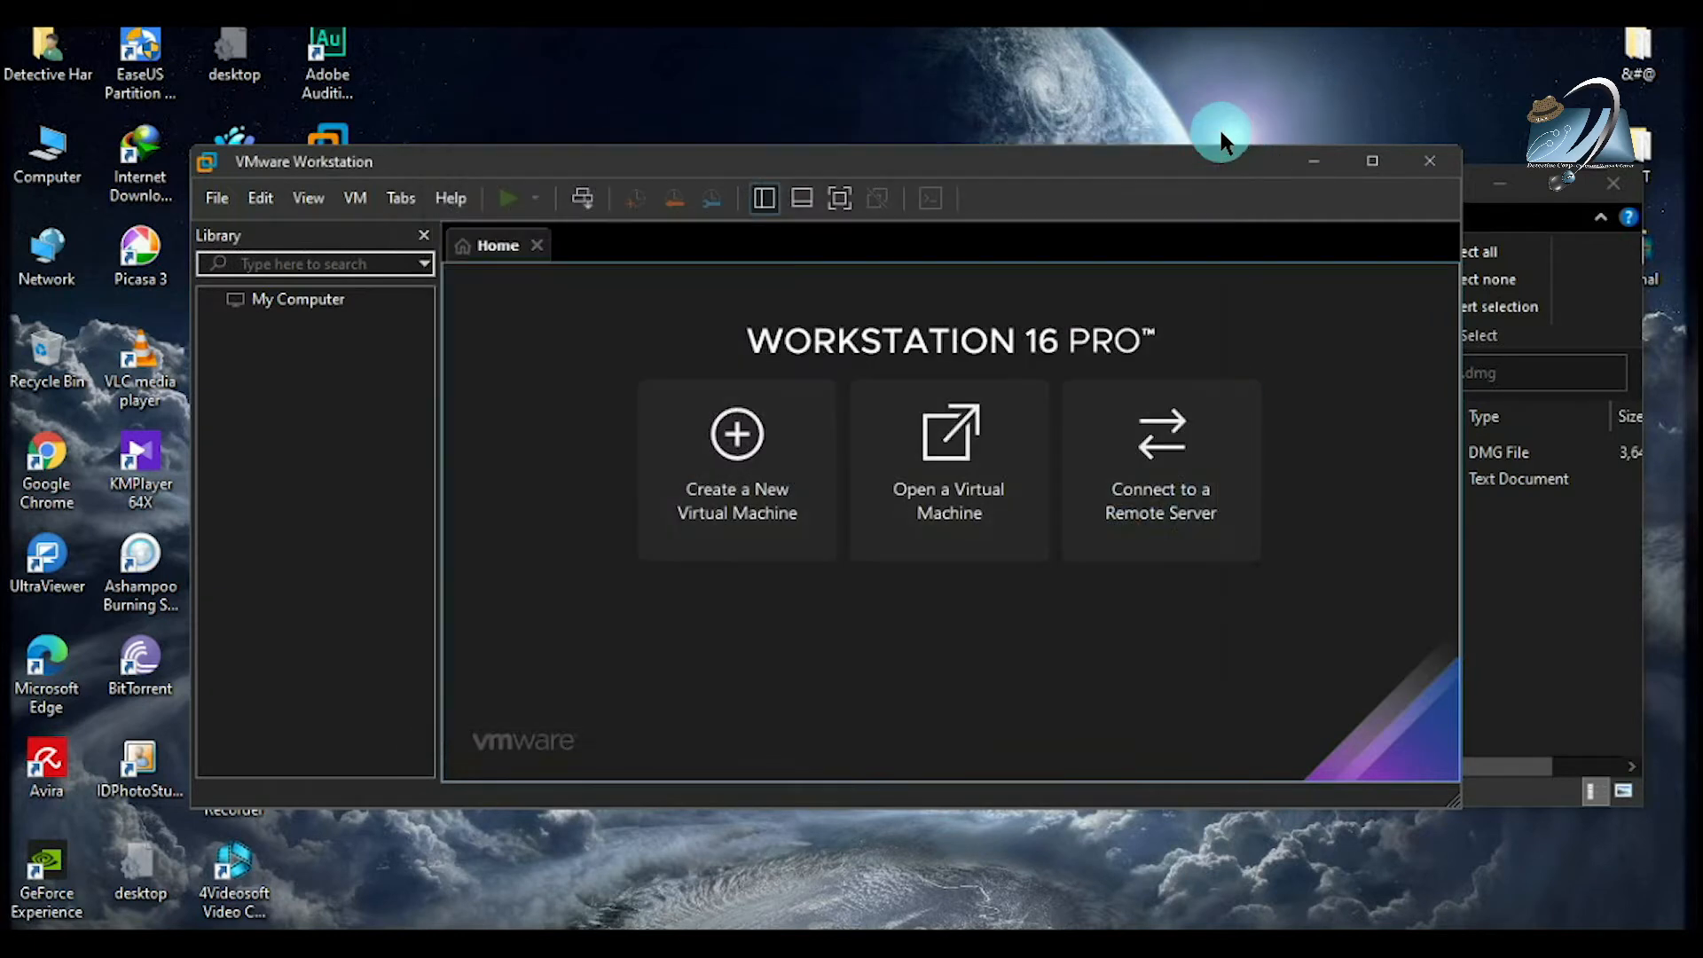
left_click_drag(964, 163, 989, 211)
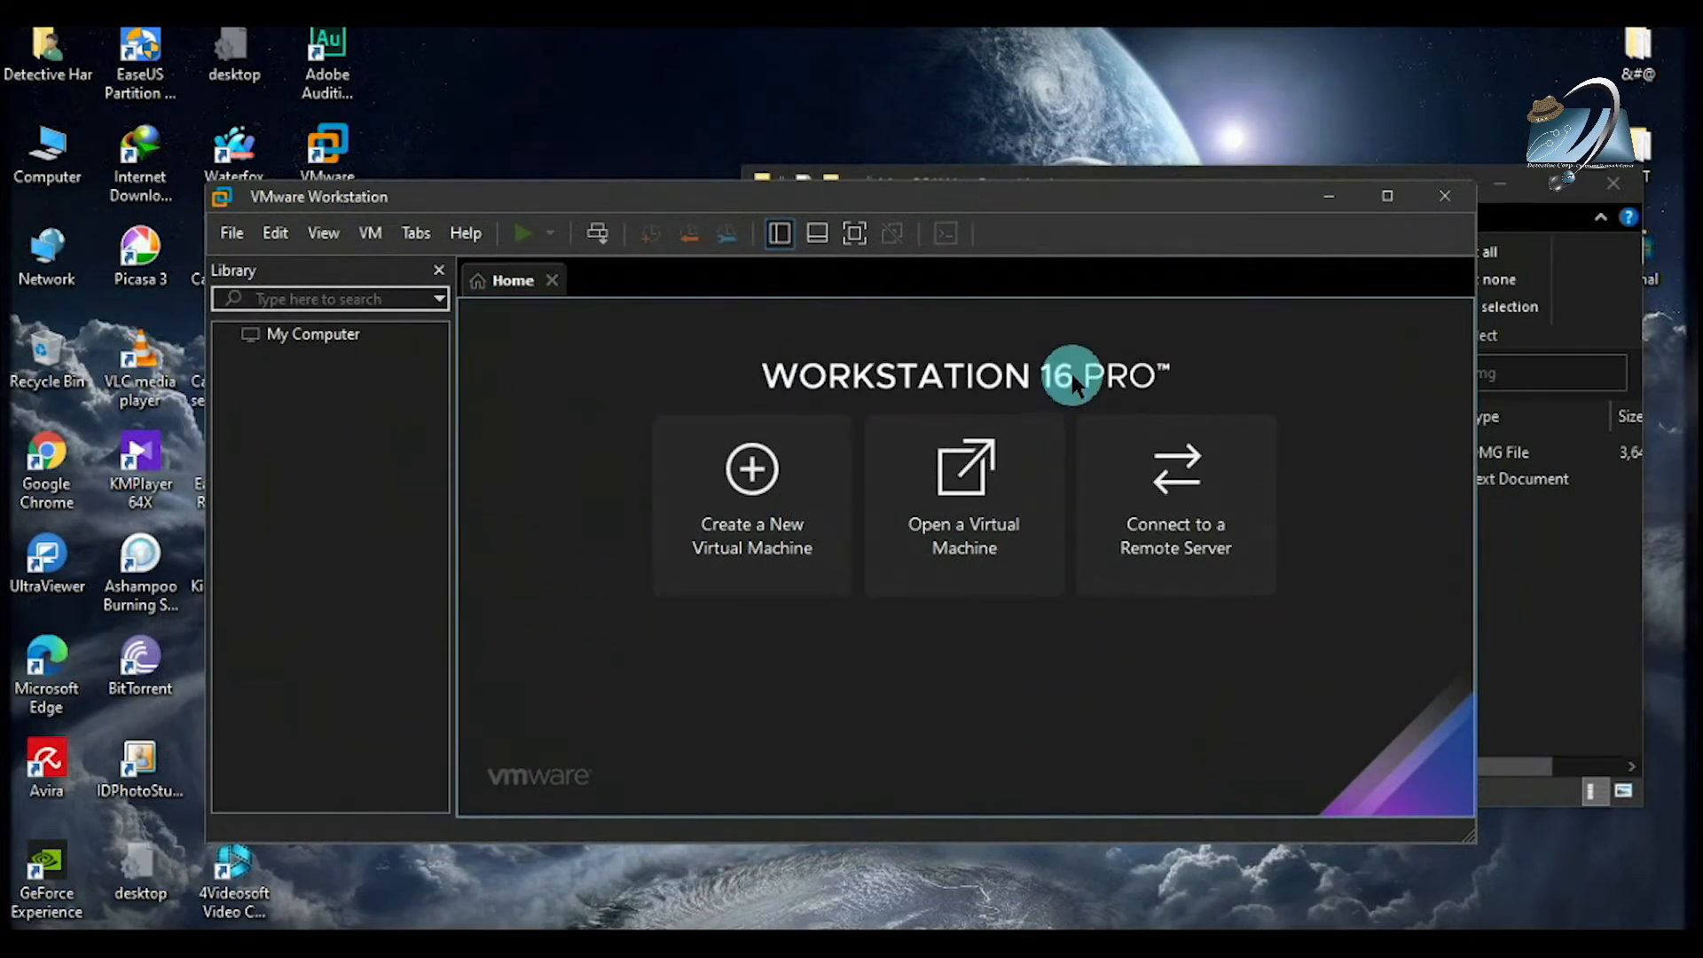
Step: Start the wizard for creating a new virtual machine
left_click(732, 543)
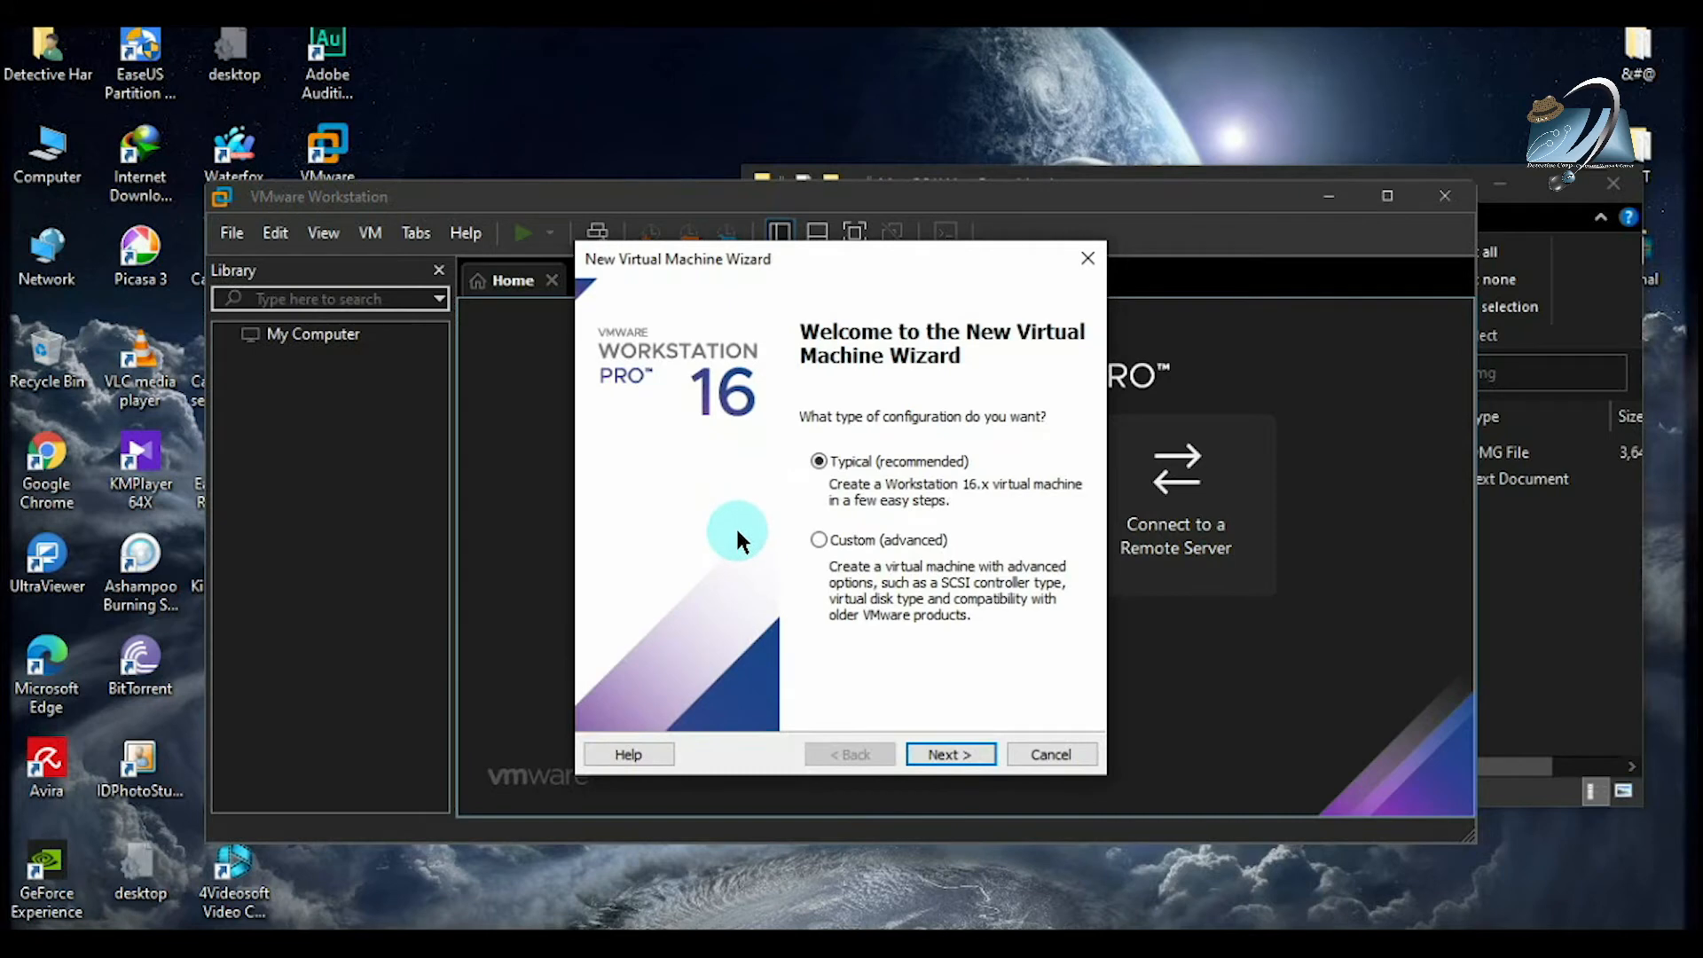
left_click_drag(886, 273, 1109, 261)
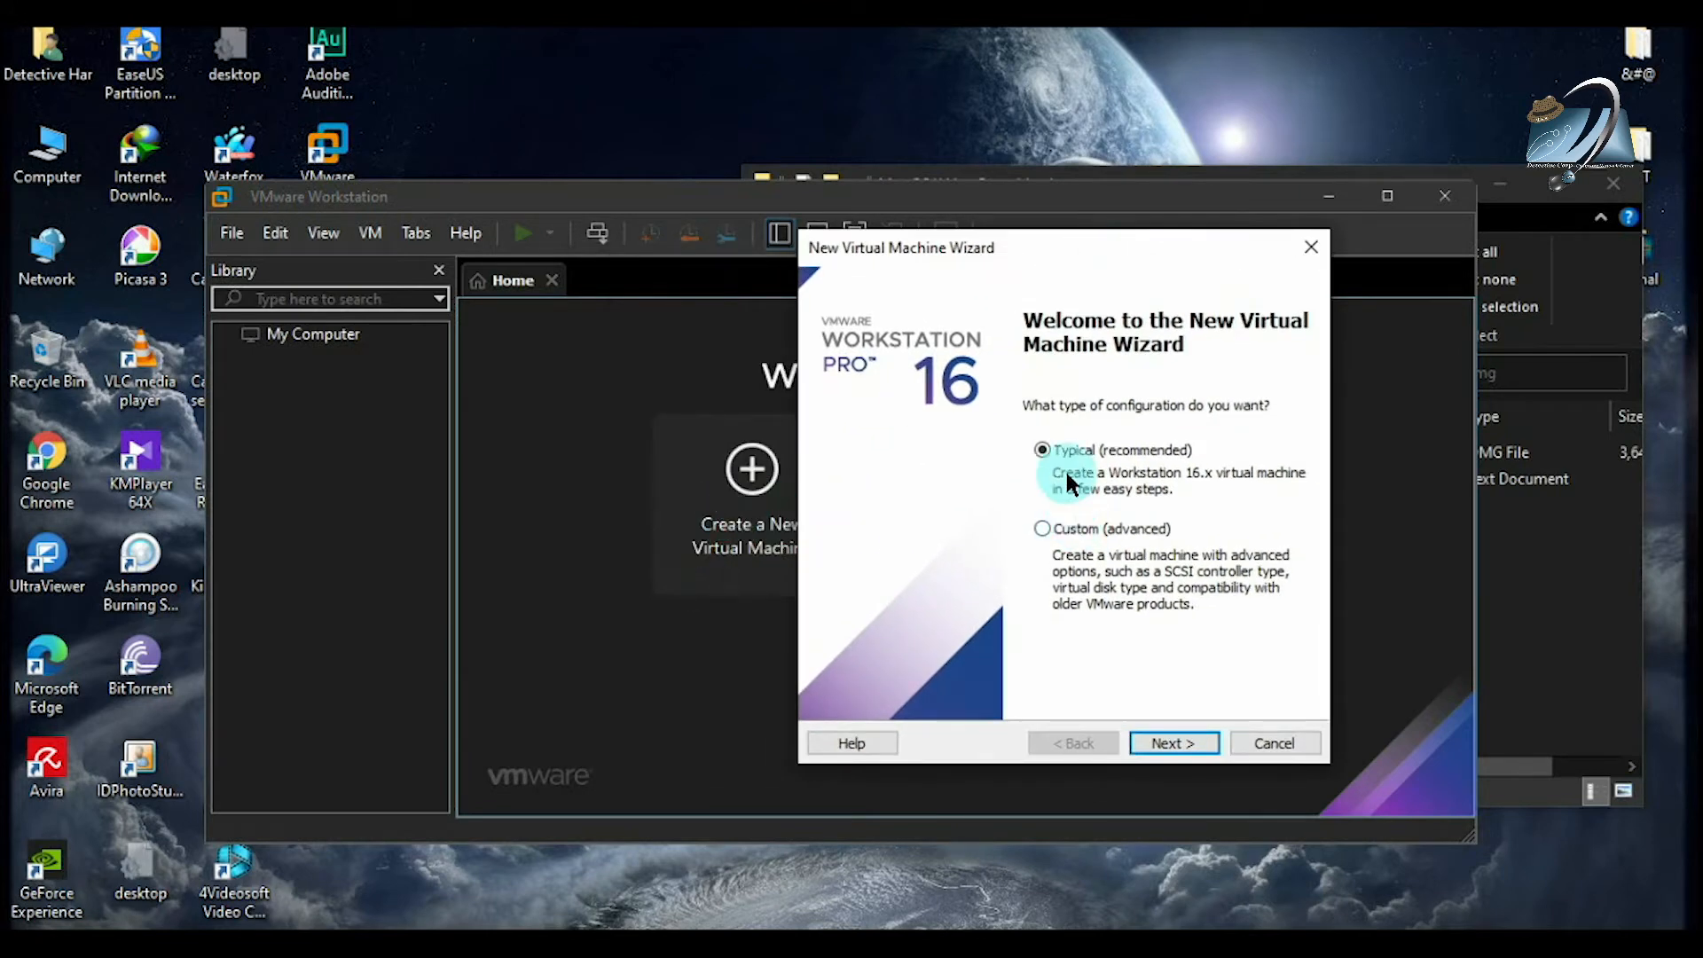
left_click_drag(1038, 252, 977, 266)
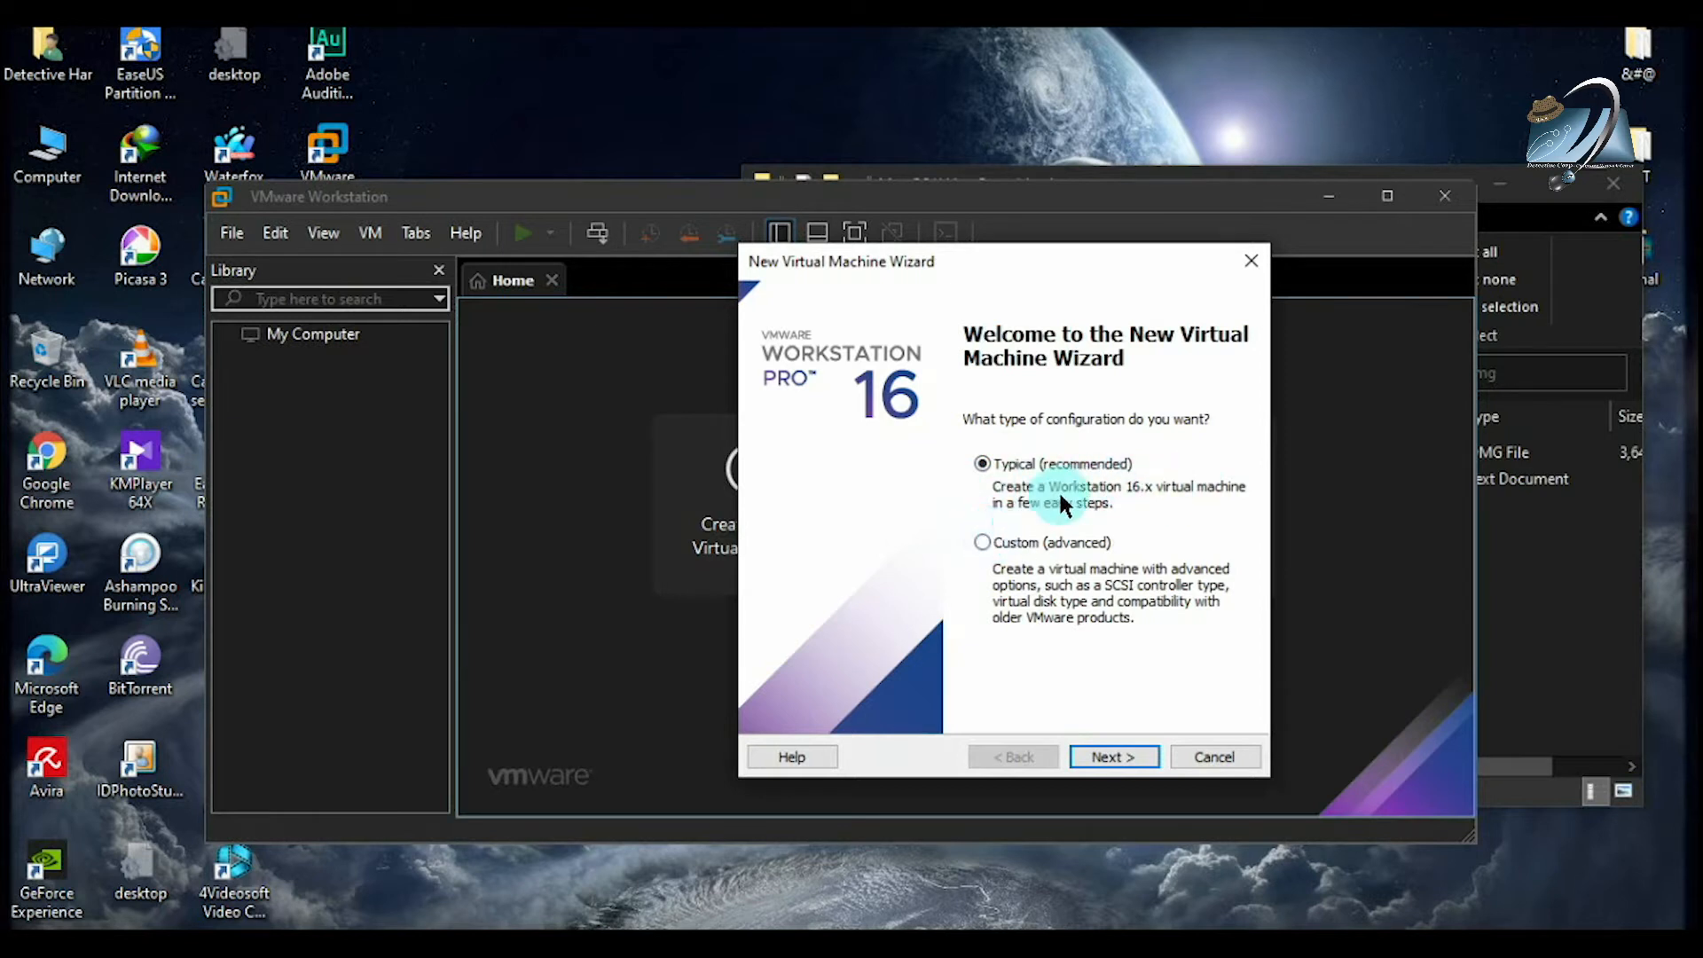
Step: Choose the Custom (advanced) configuration and try hardware compatibility Workstation 8.x and Workstation 6.5-7.x
left_click(996, 542)
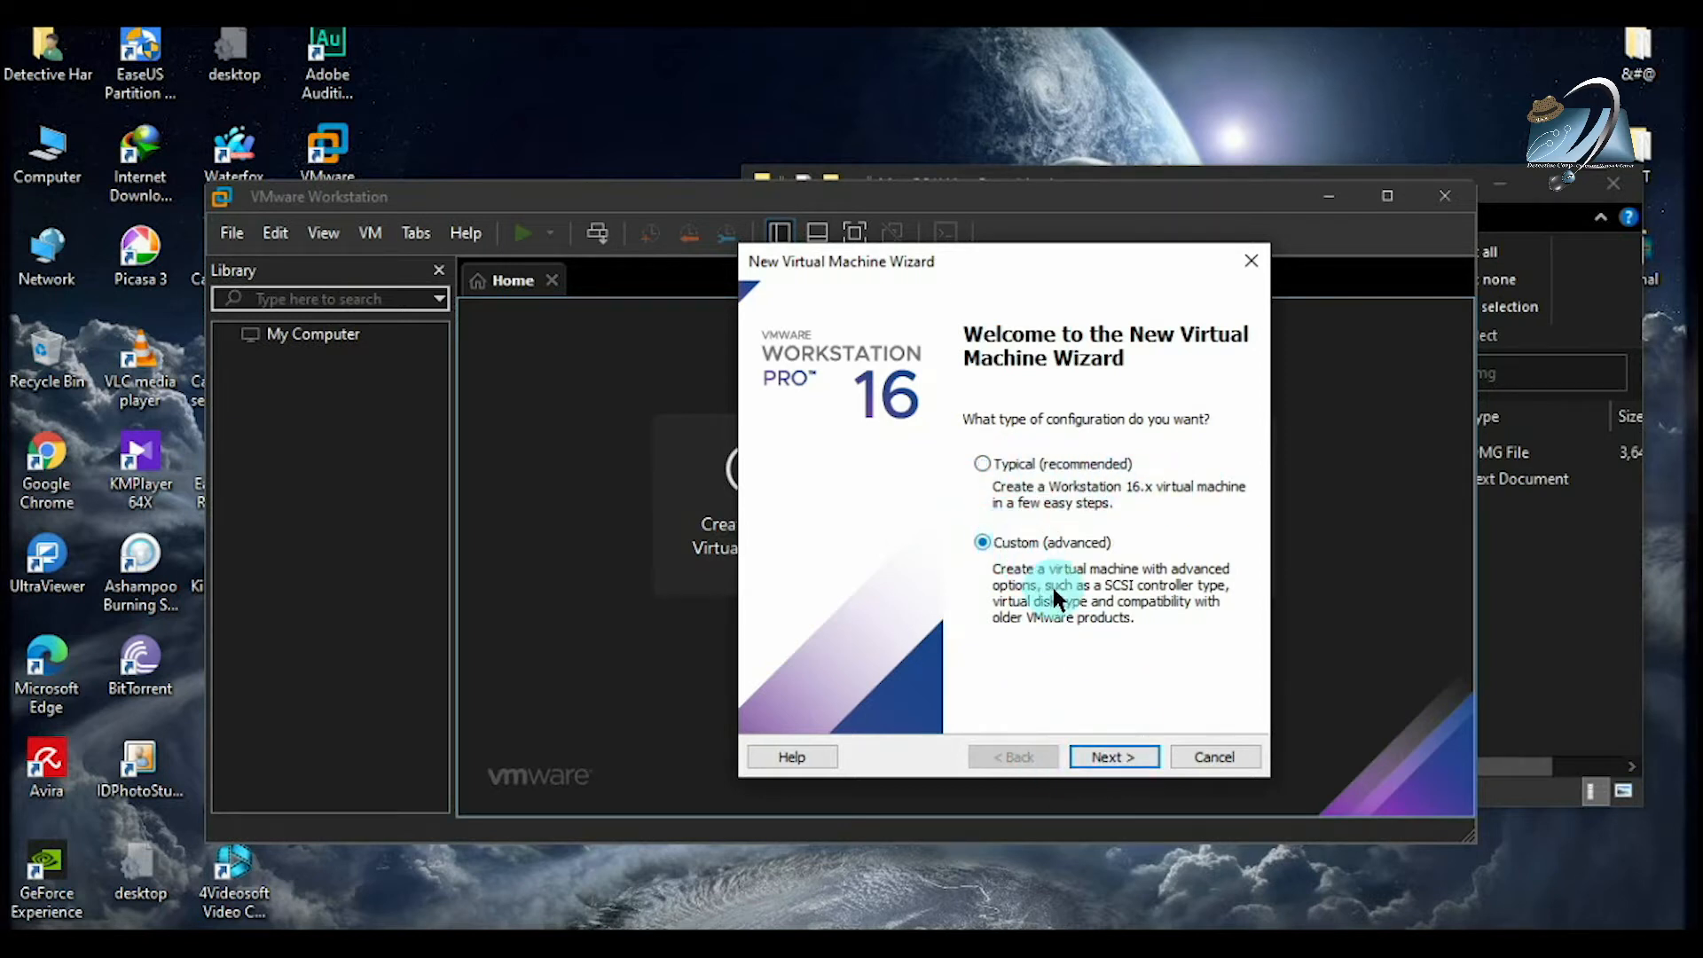
left_click(1105, 756)
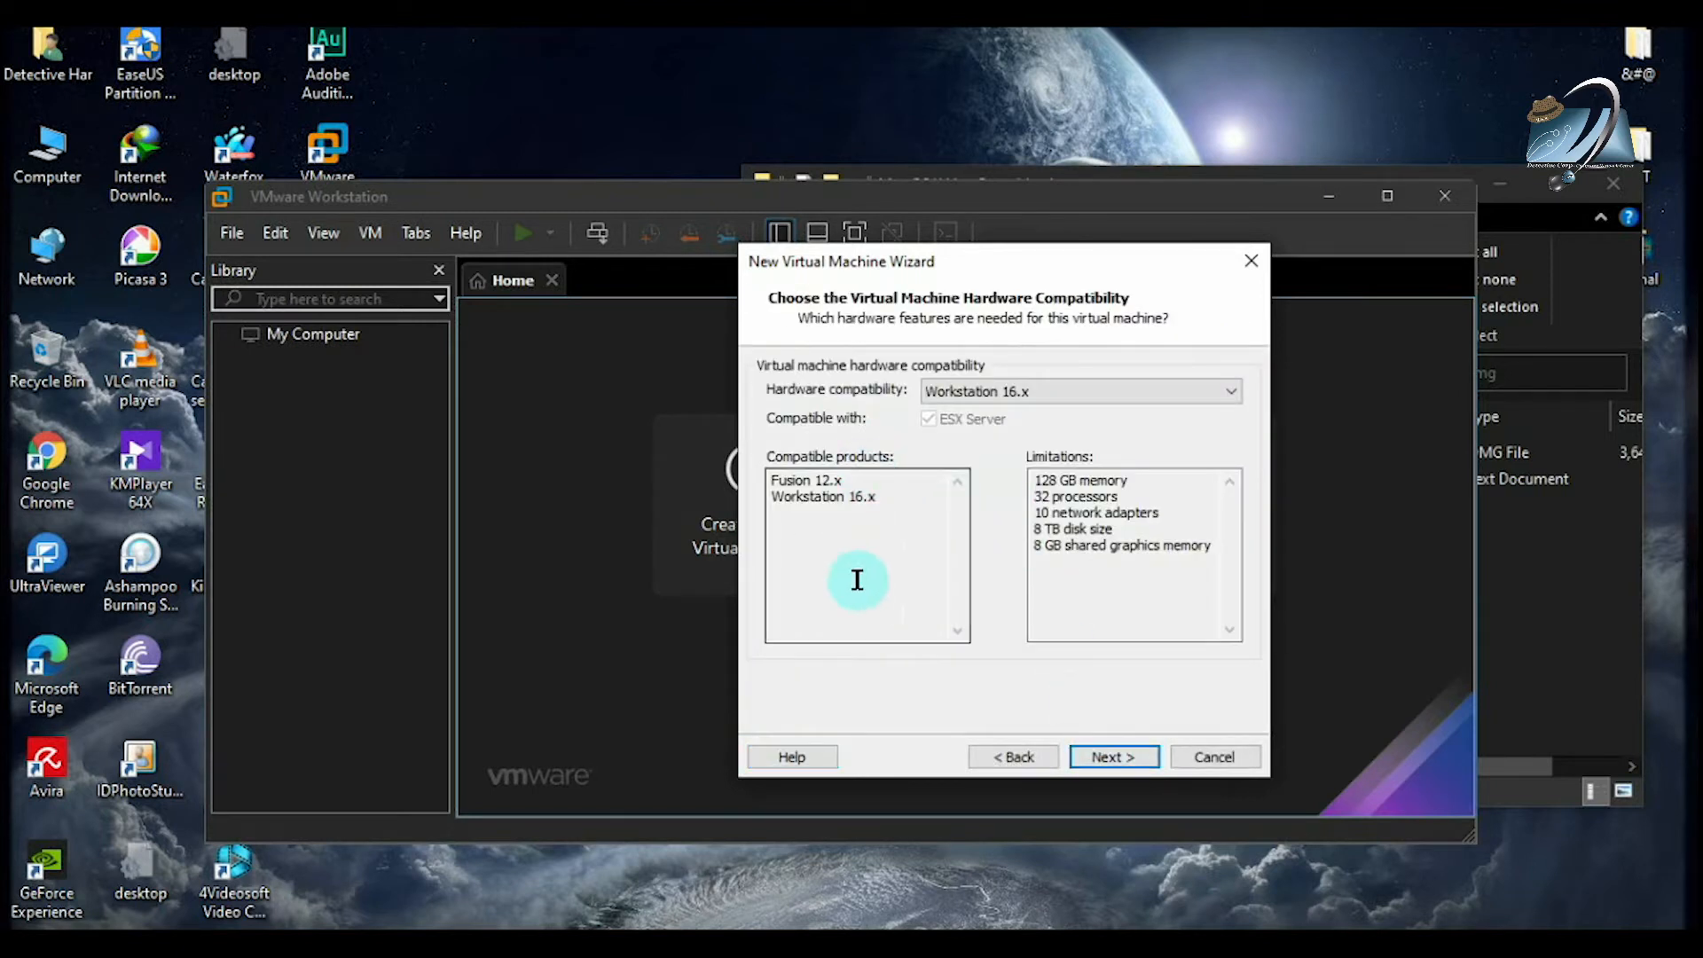
left_click(972, 387)
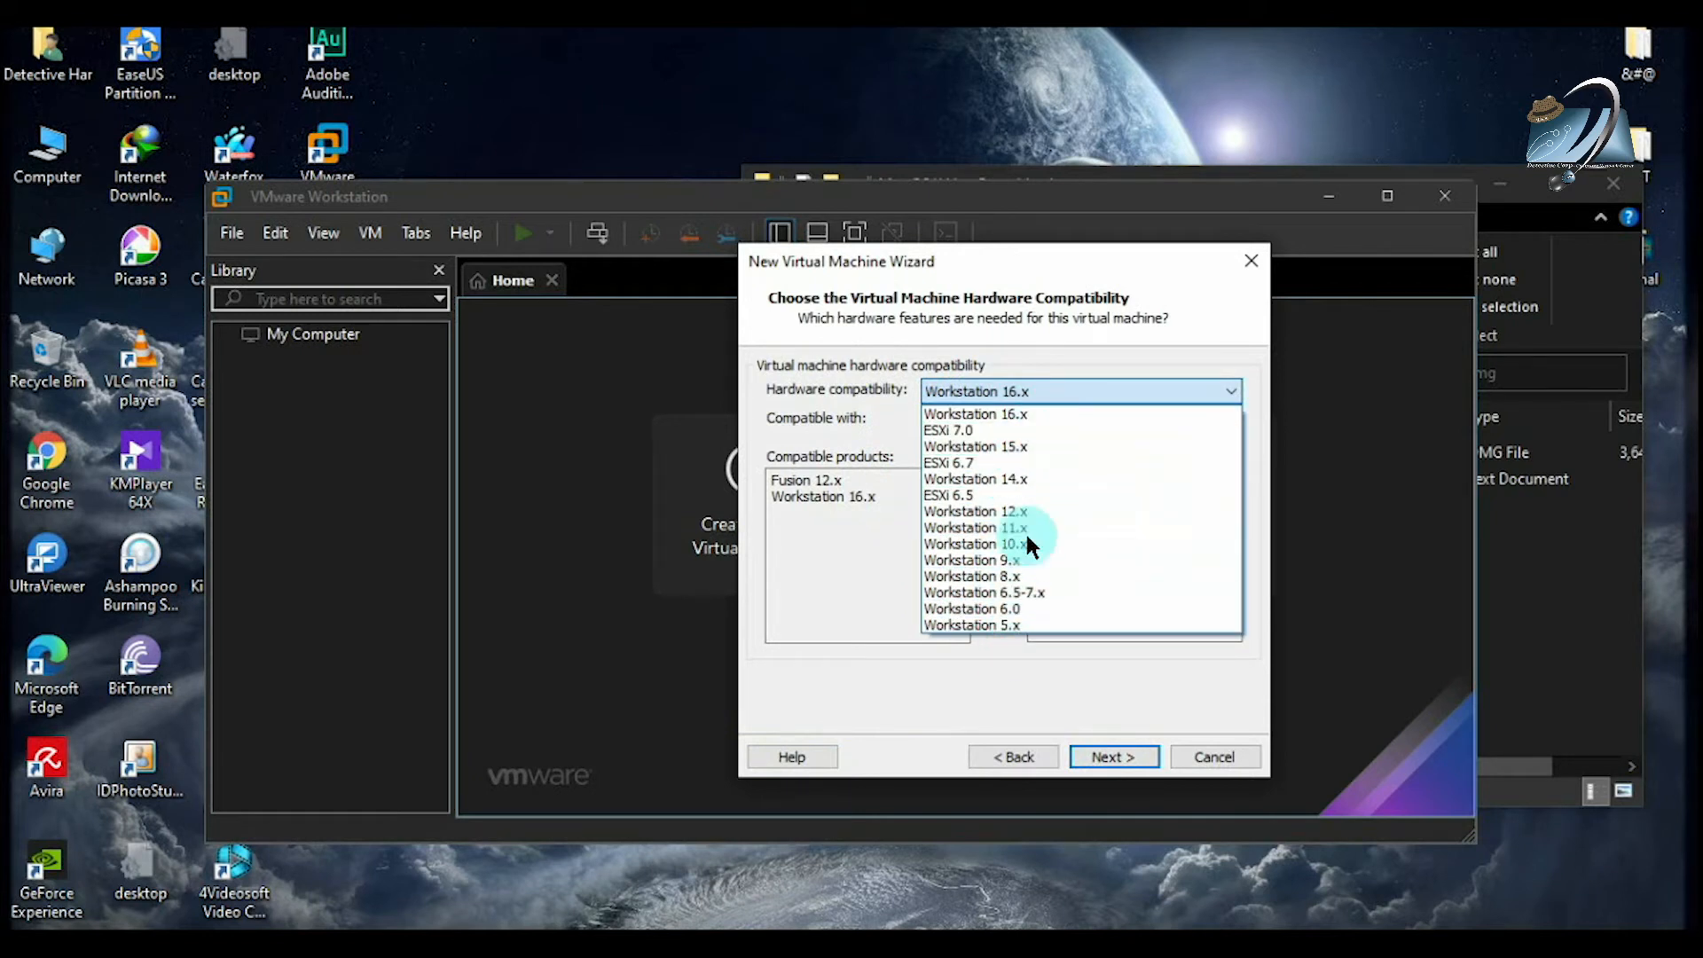
left_click(998, 576)
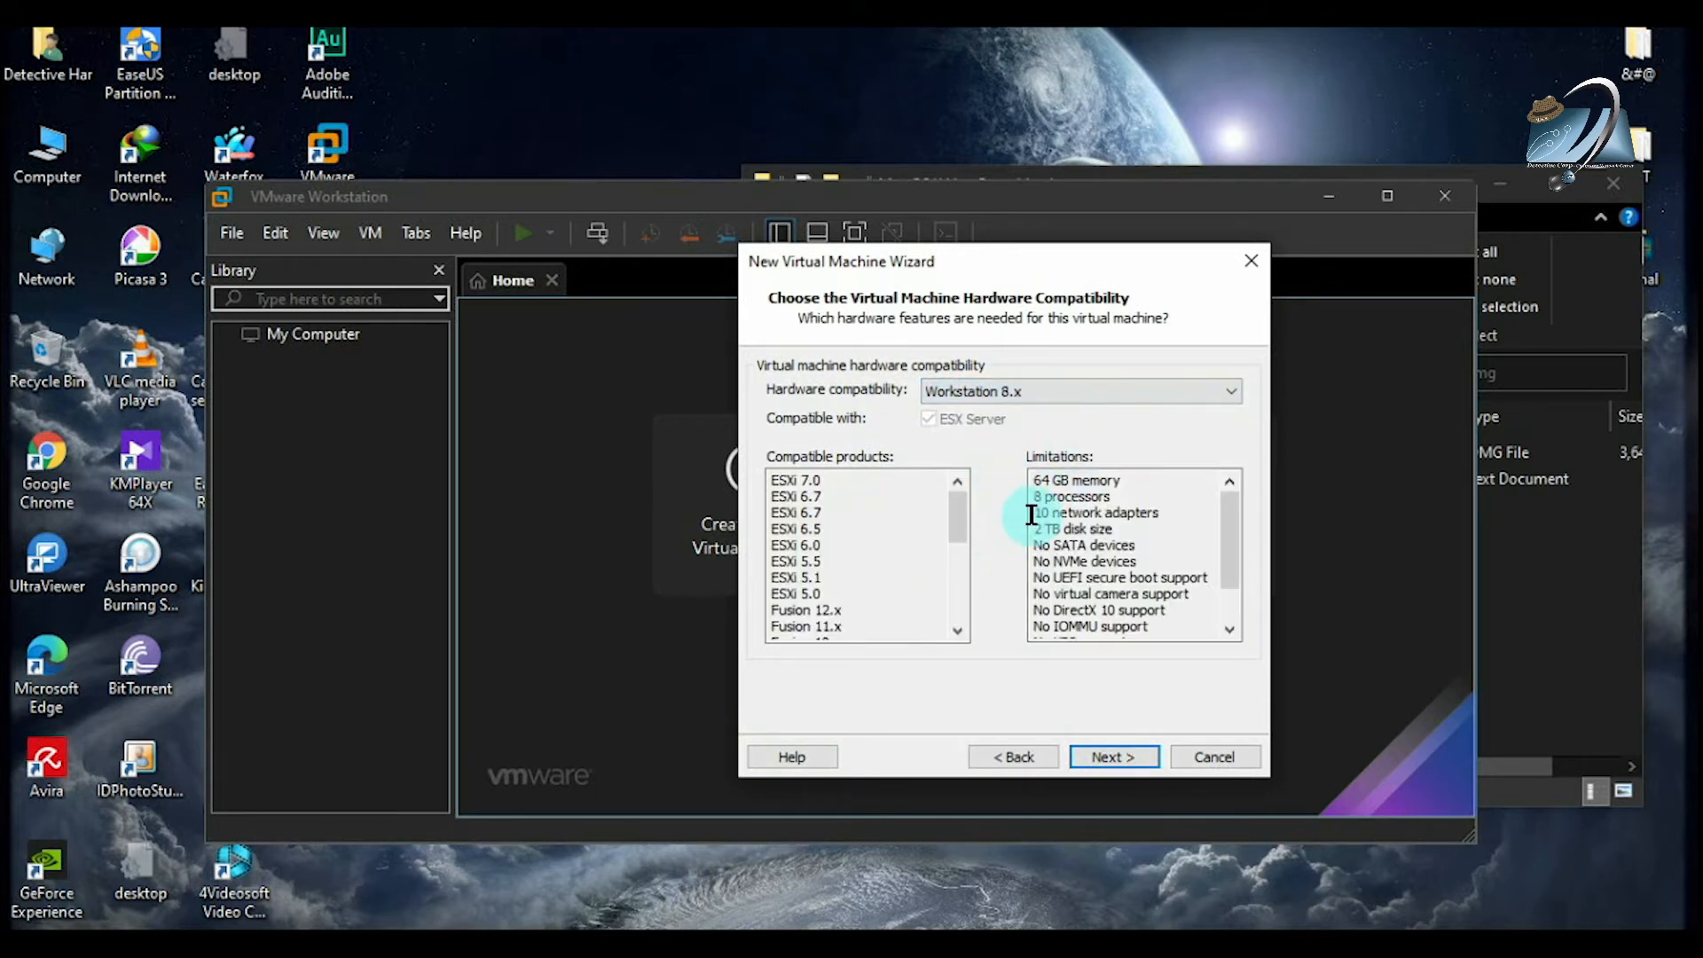
scroll(1201, 524, "down", 1)
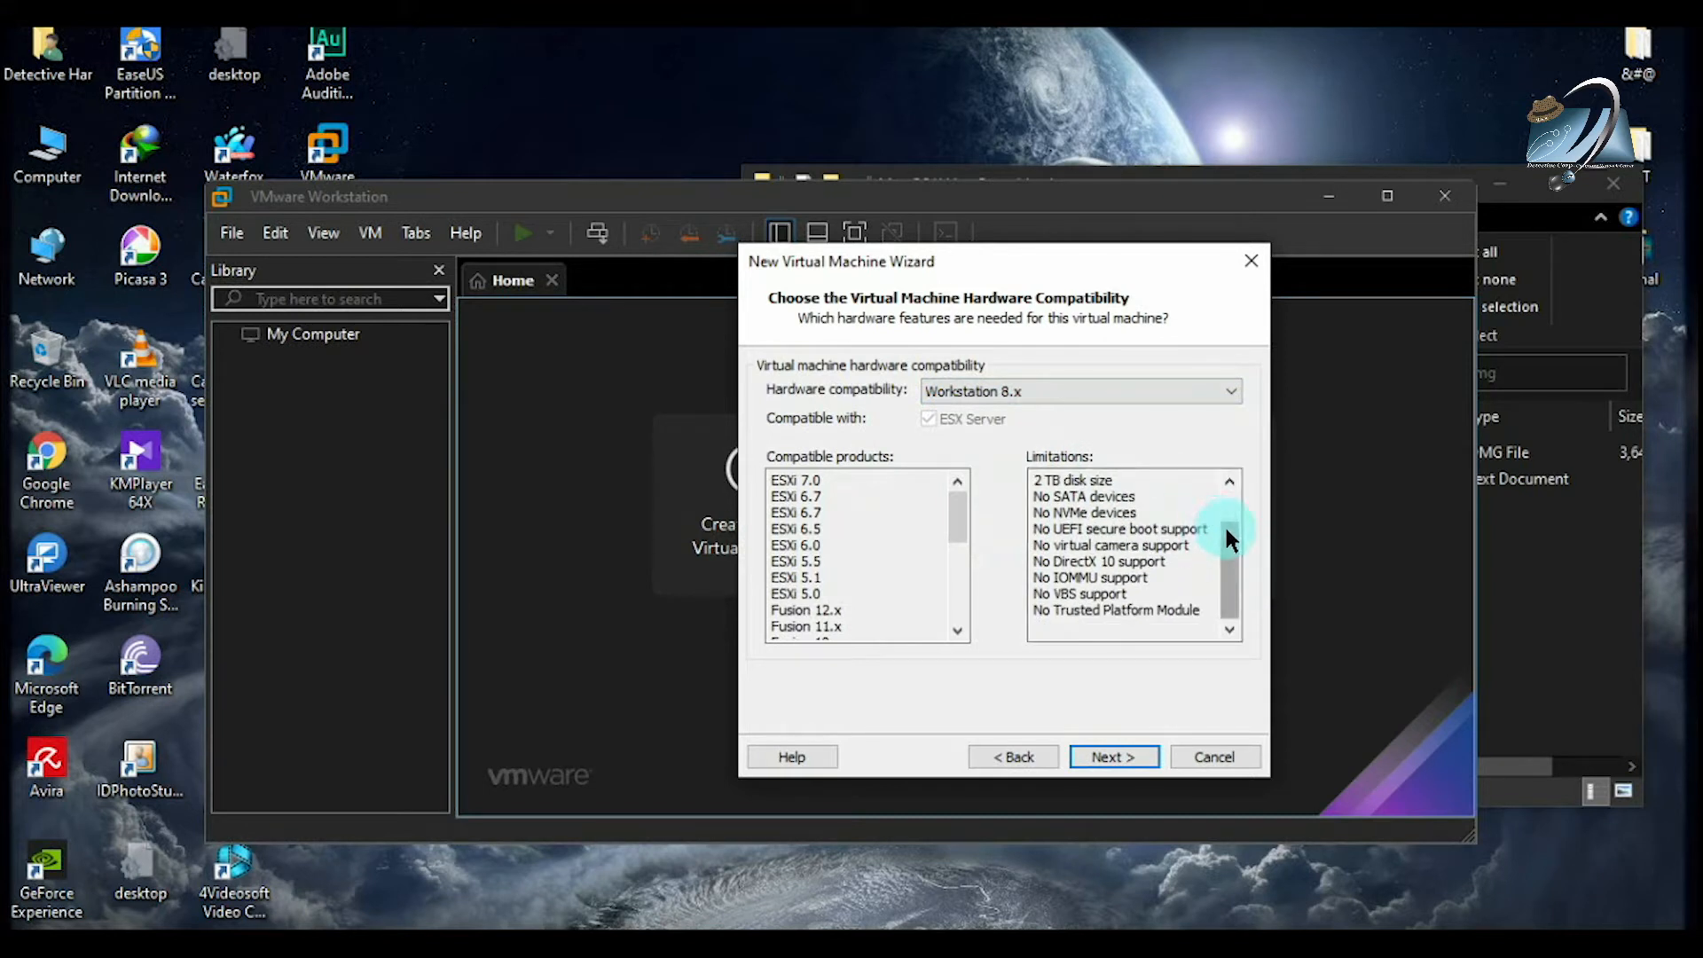
left_click_drag(1227, 536, 1240, 477)
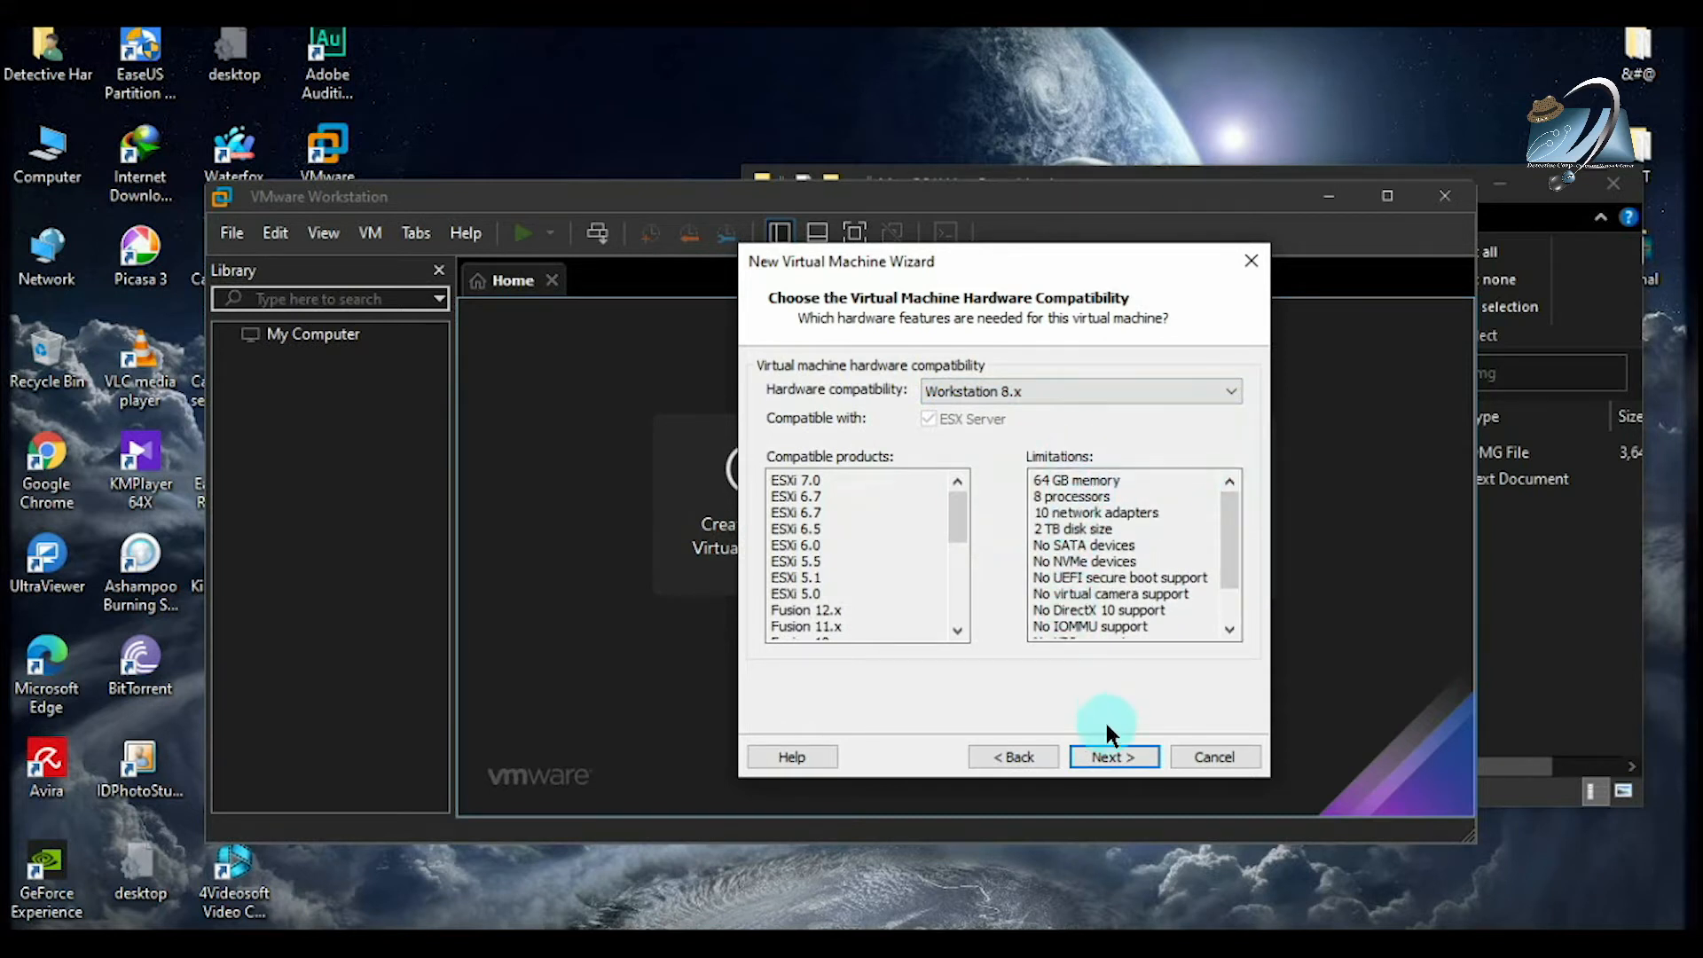
left_click(976, 392)
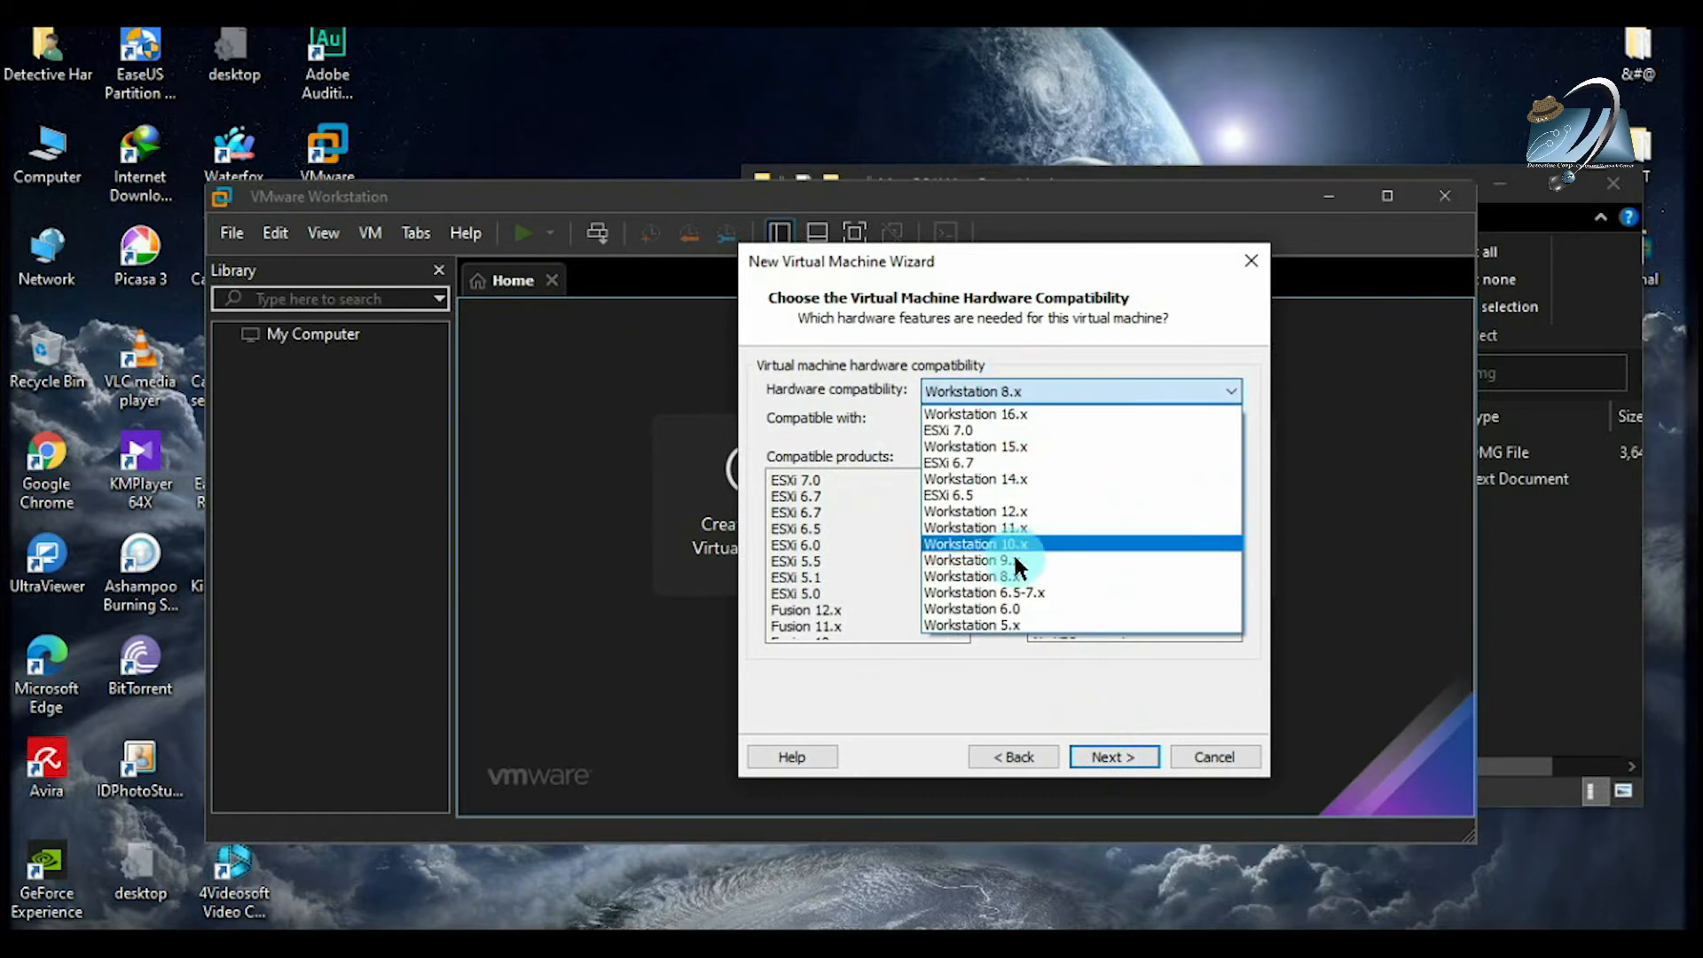
left_click(1012, 594)
left_click(1104, 752)
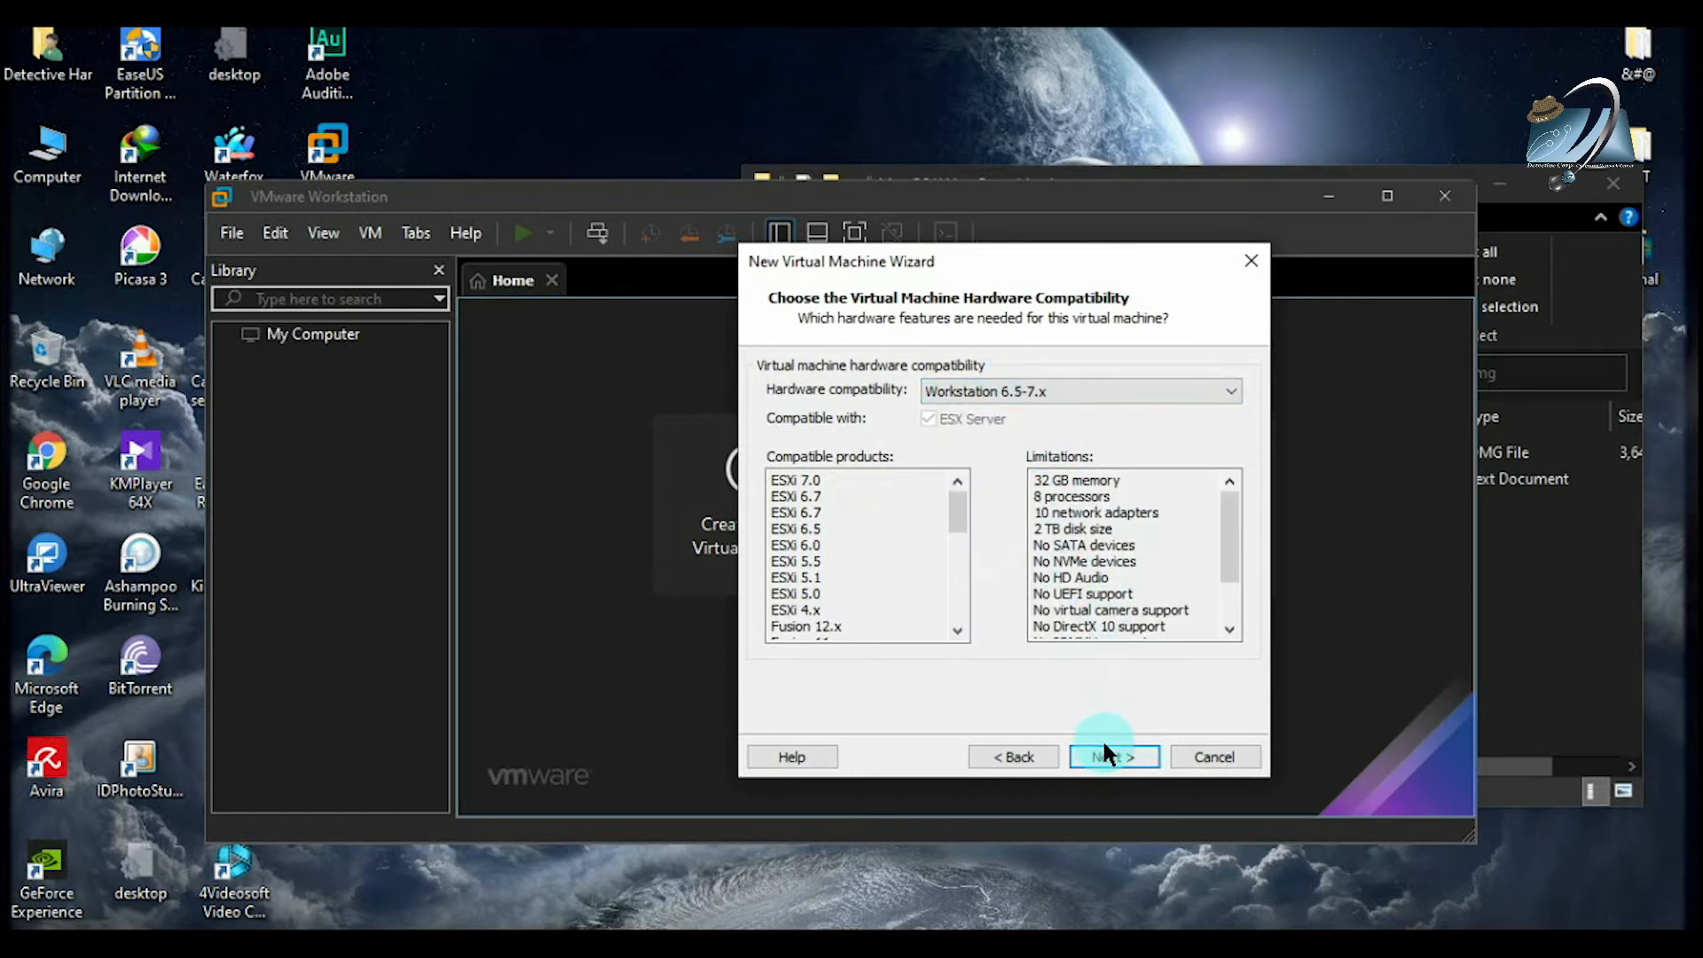
Step: Return to the configuration type choice, select Typical (recommended) and proceed to the guest operating system installation options
left_click(1022, 756)
left_click(1022, 756)
left_click(1053, 466)
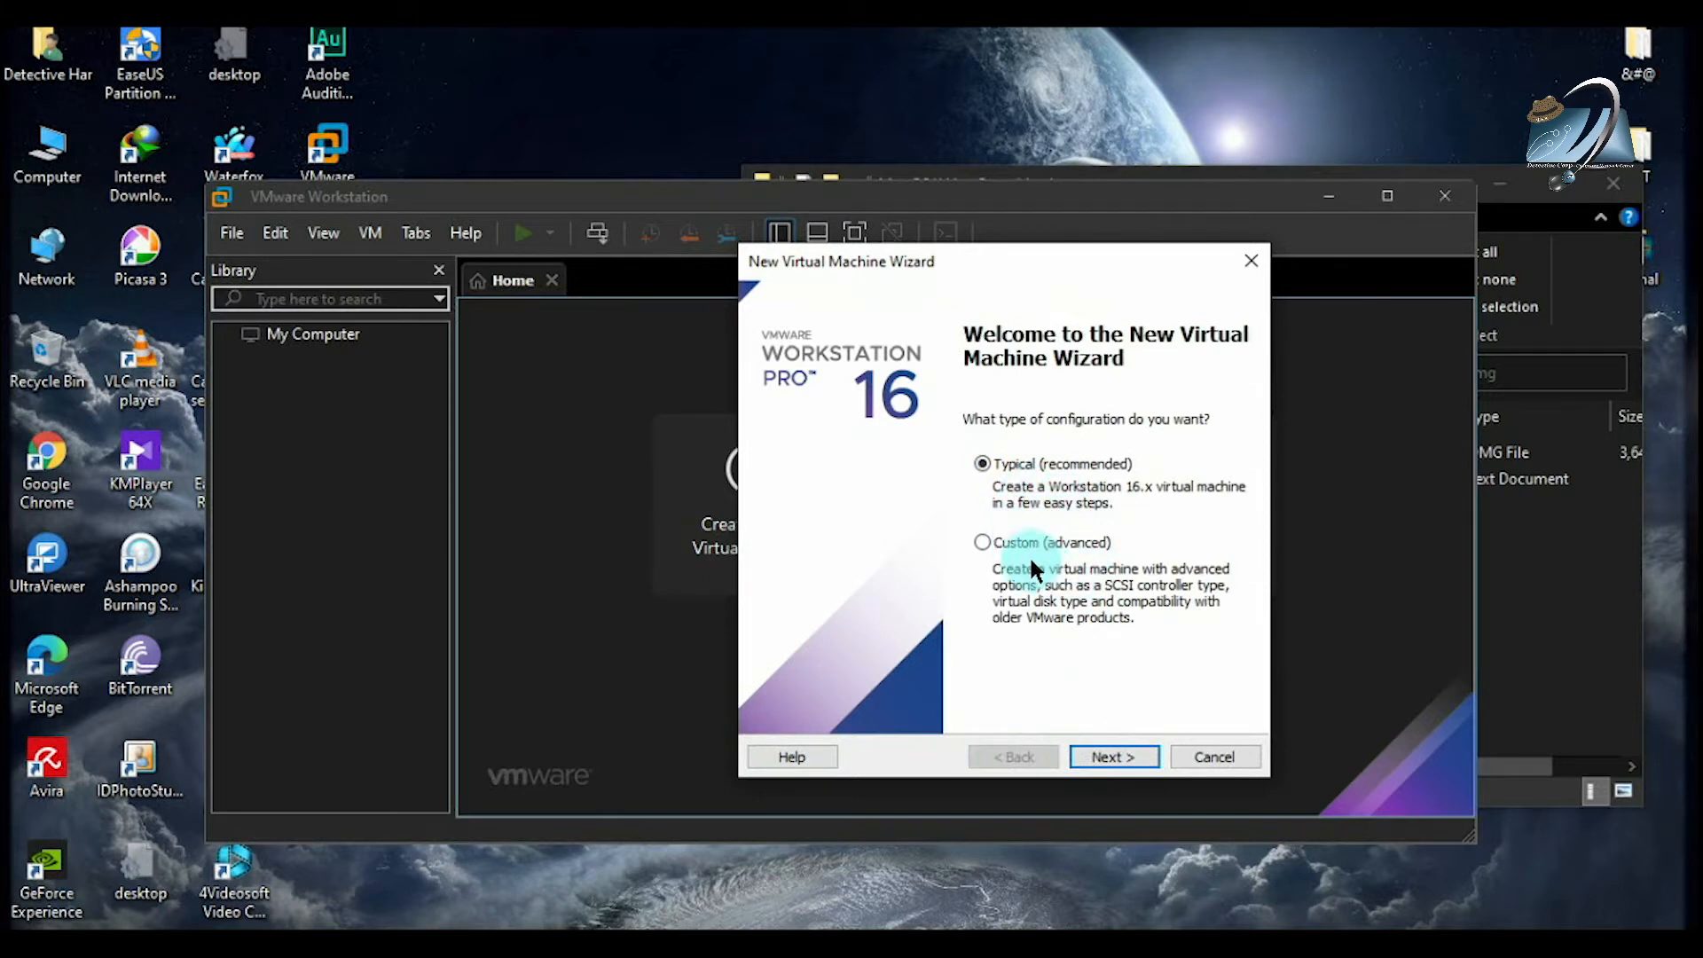
left_click(1049, 540)
left_click(1040, 470)
left_click(1120, 754)
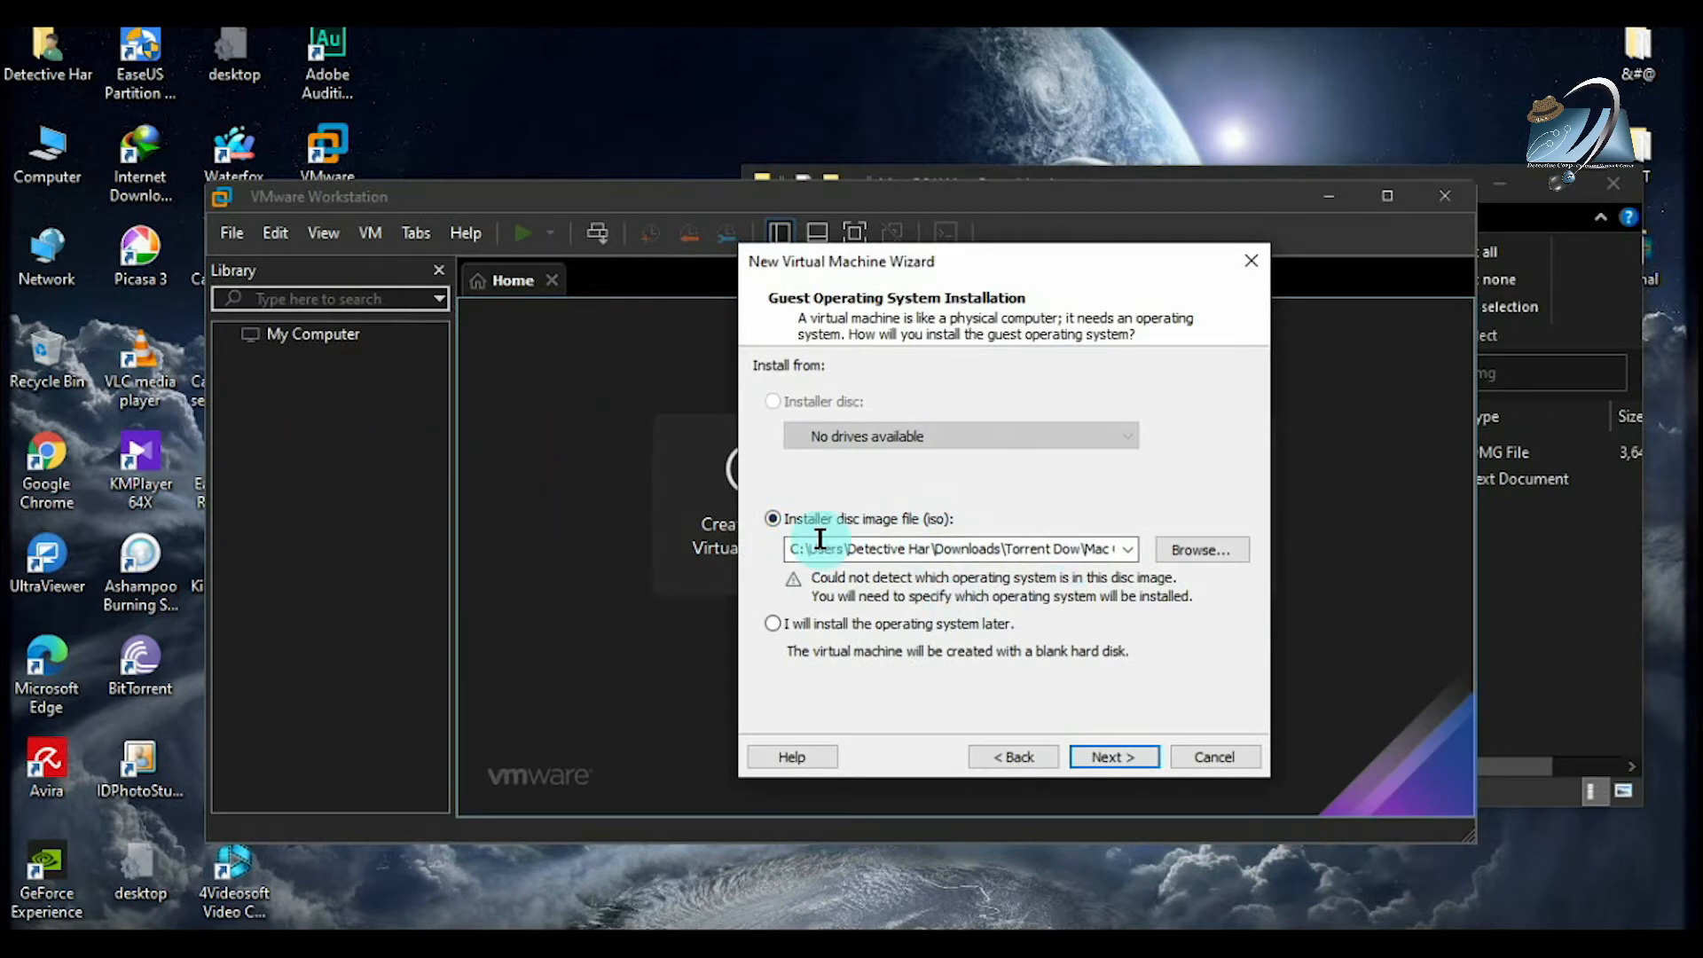
Step: Look for an installer ISO image without picking one, and choose to install the guest operating system later
left_click(1185, 549)
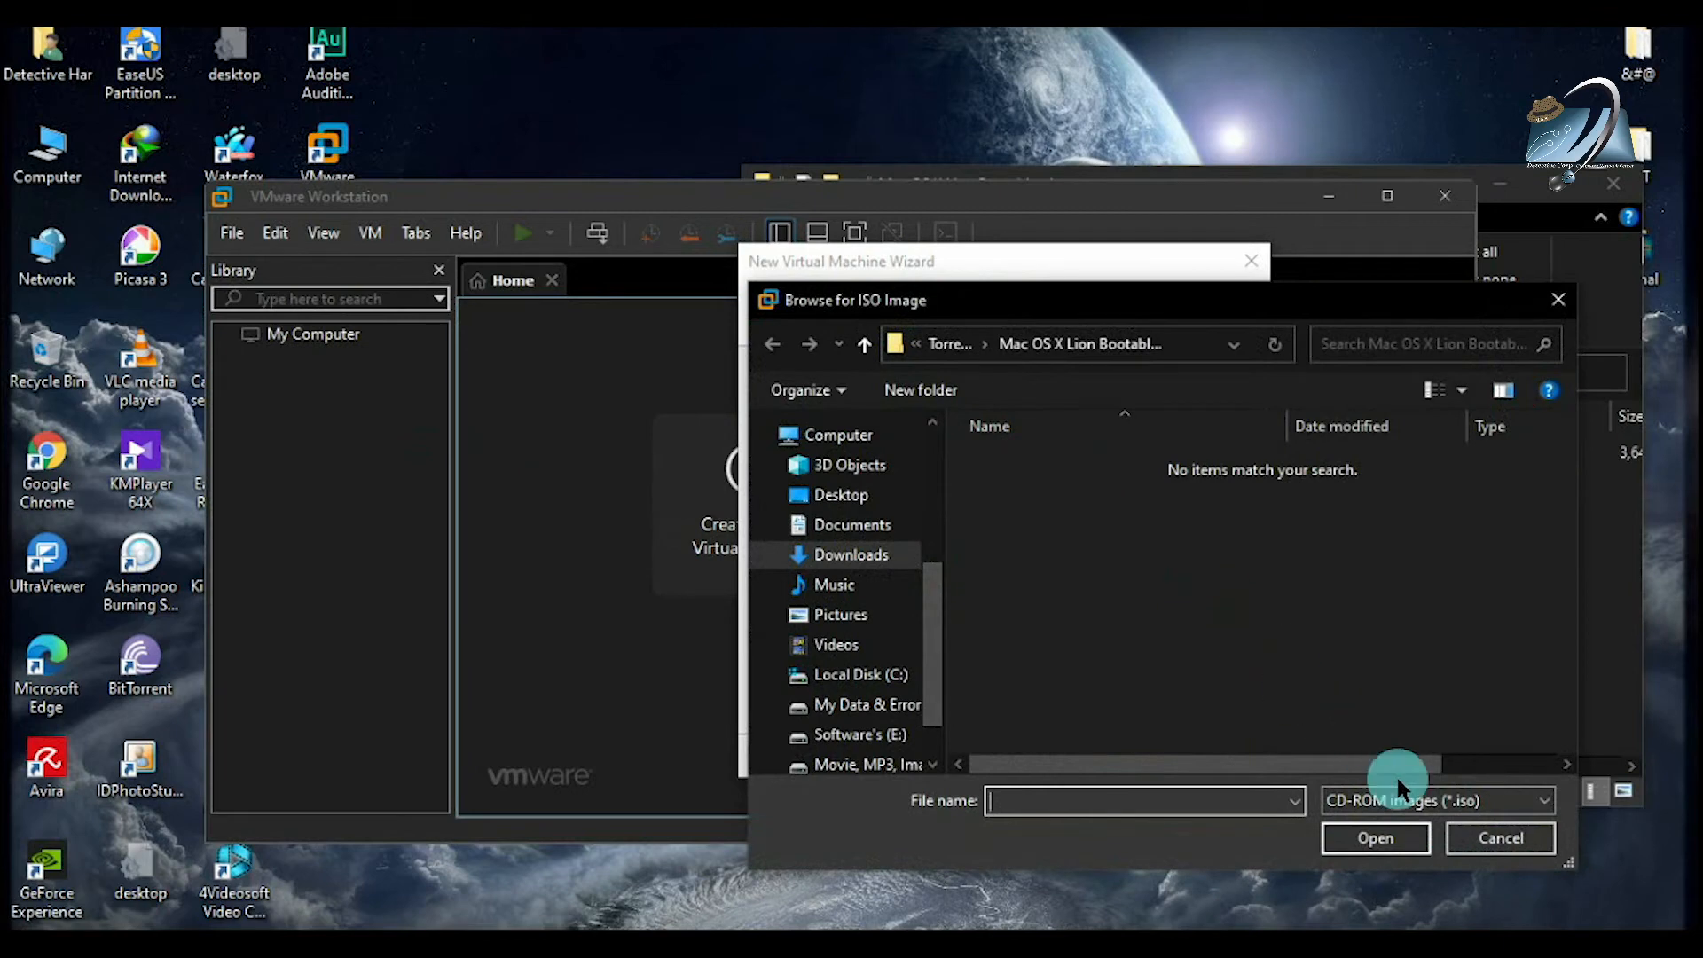
left_click(1503, 836)
left_click(830, 623)
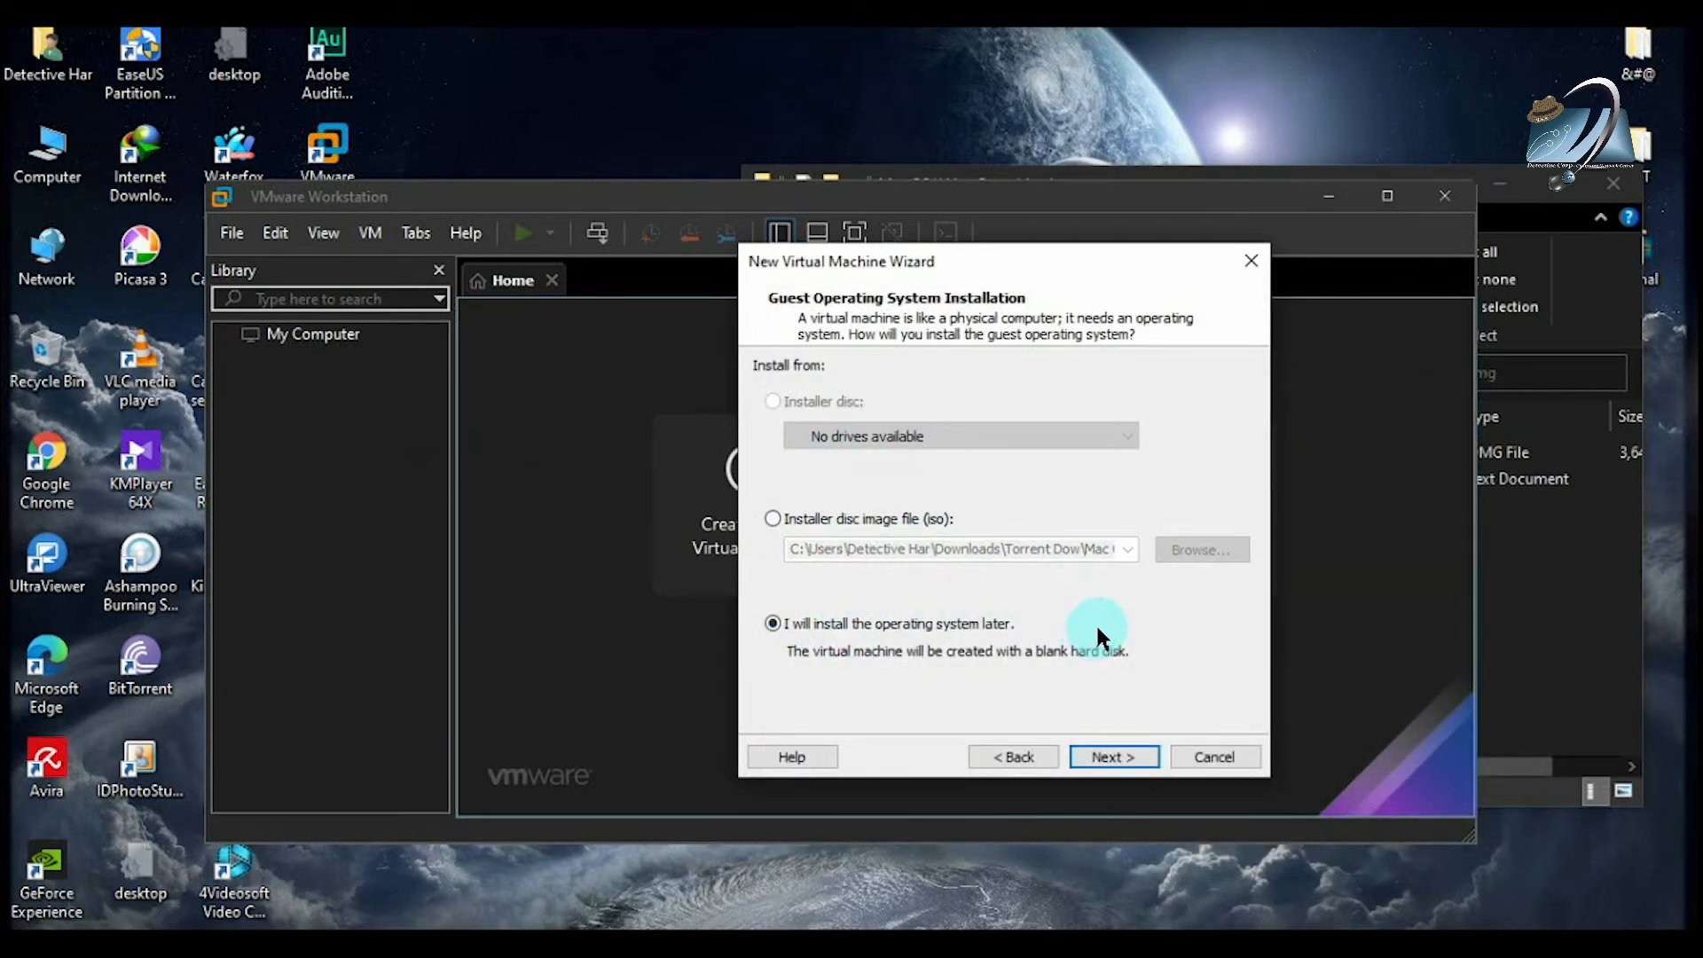
left_click(868, 519)
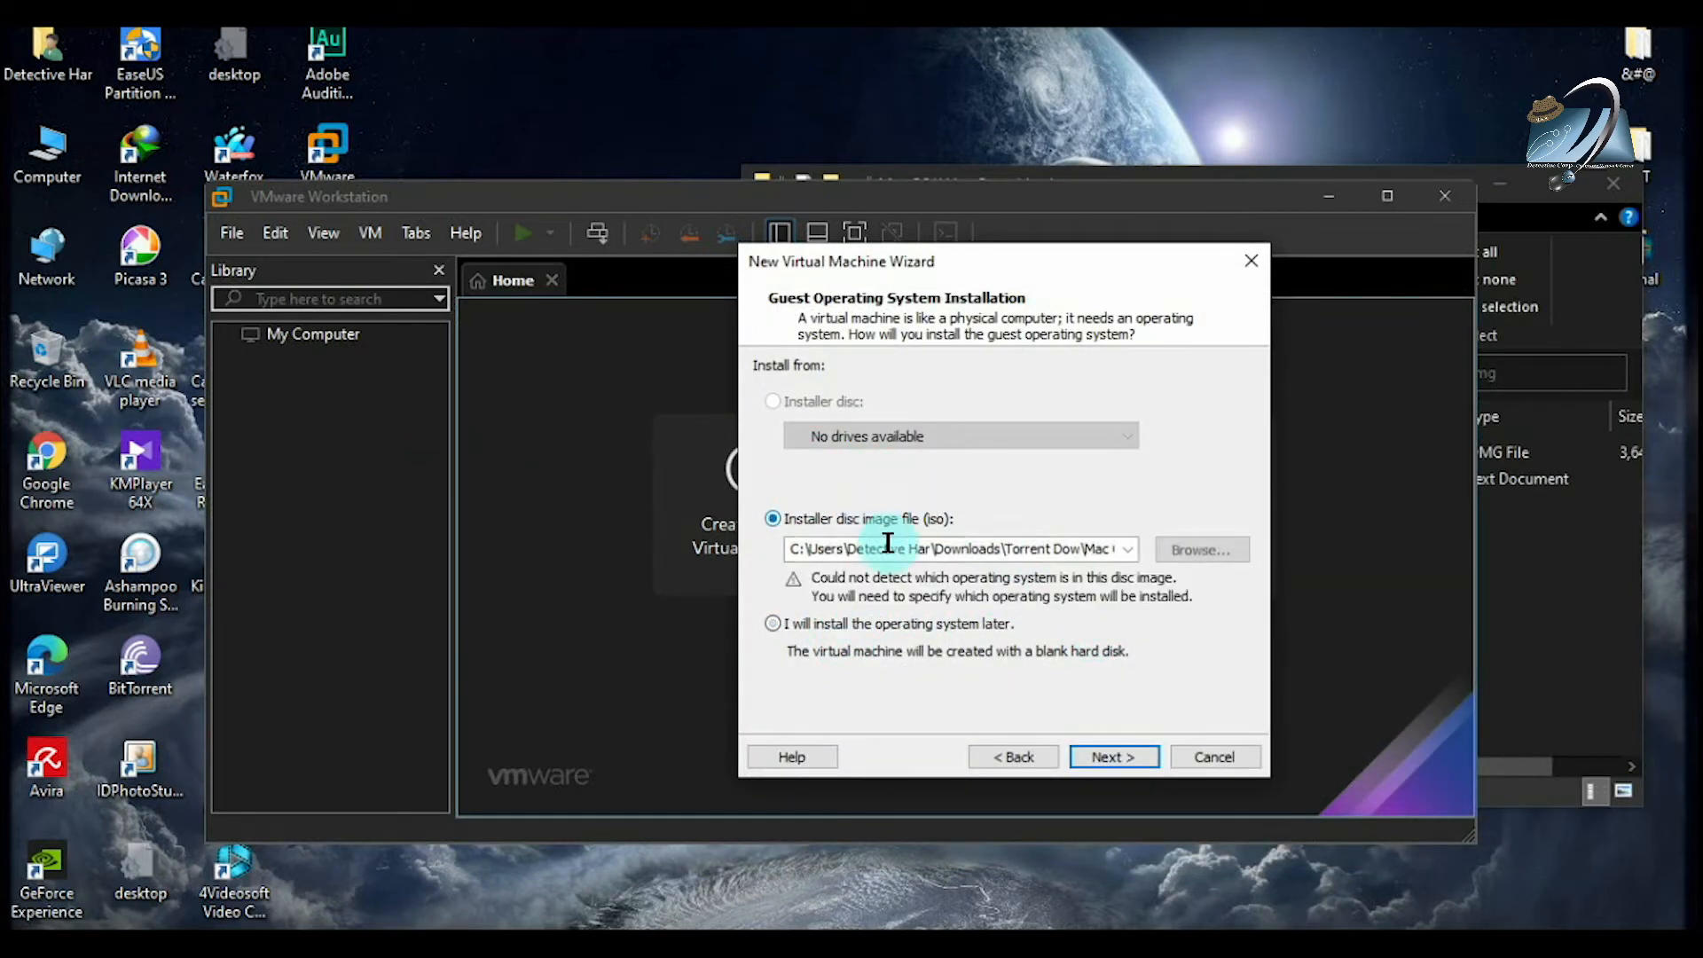
left_click(883, 625)
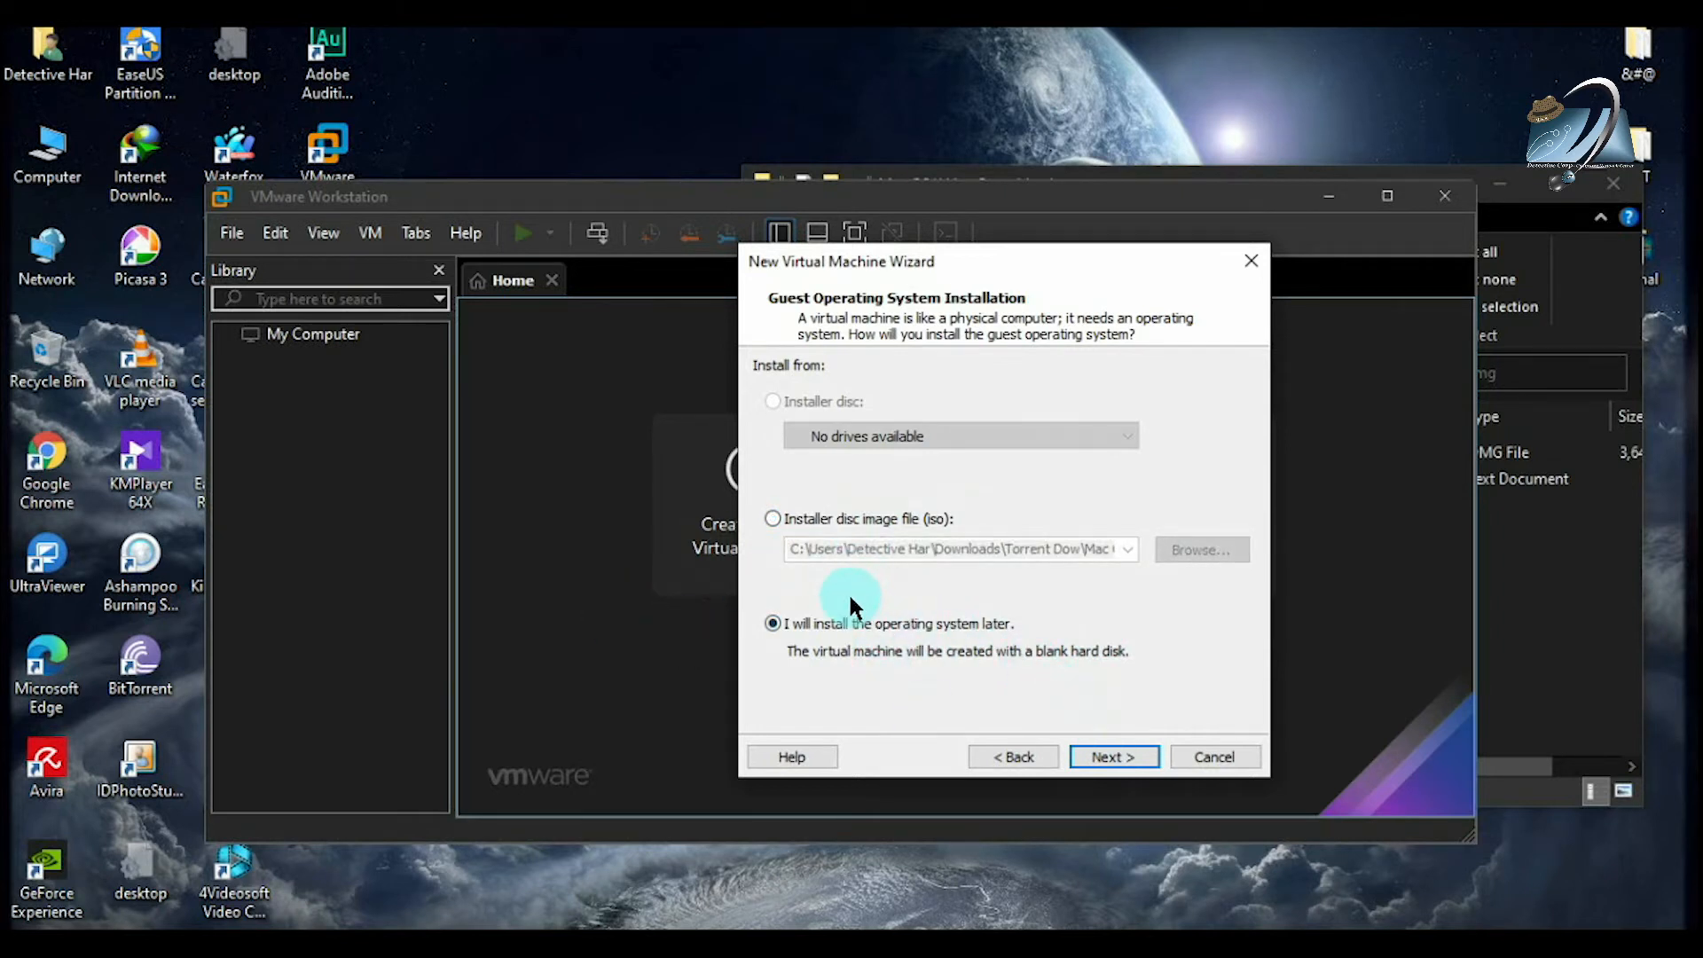
Step: Proceed to the guest operating system choice and try the Linux, Microsoft Windows, VMware ESX and Other types, including the MS-DOS version
left_click(1111, 757)
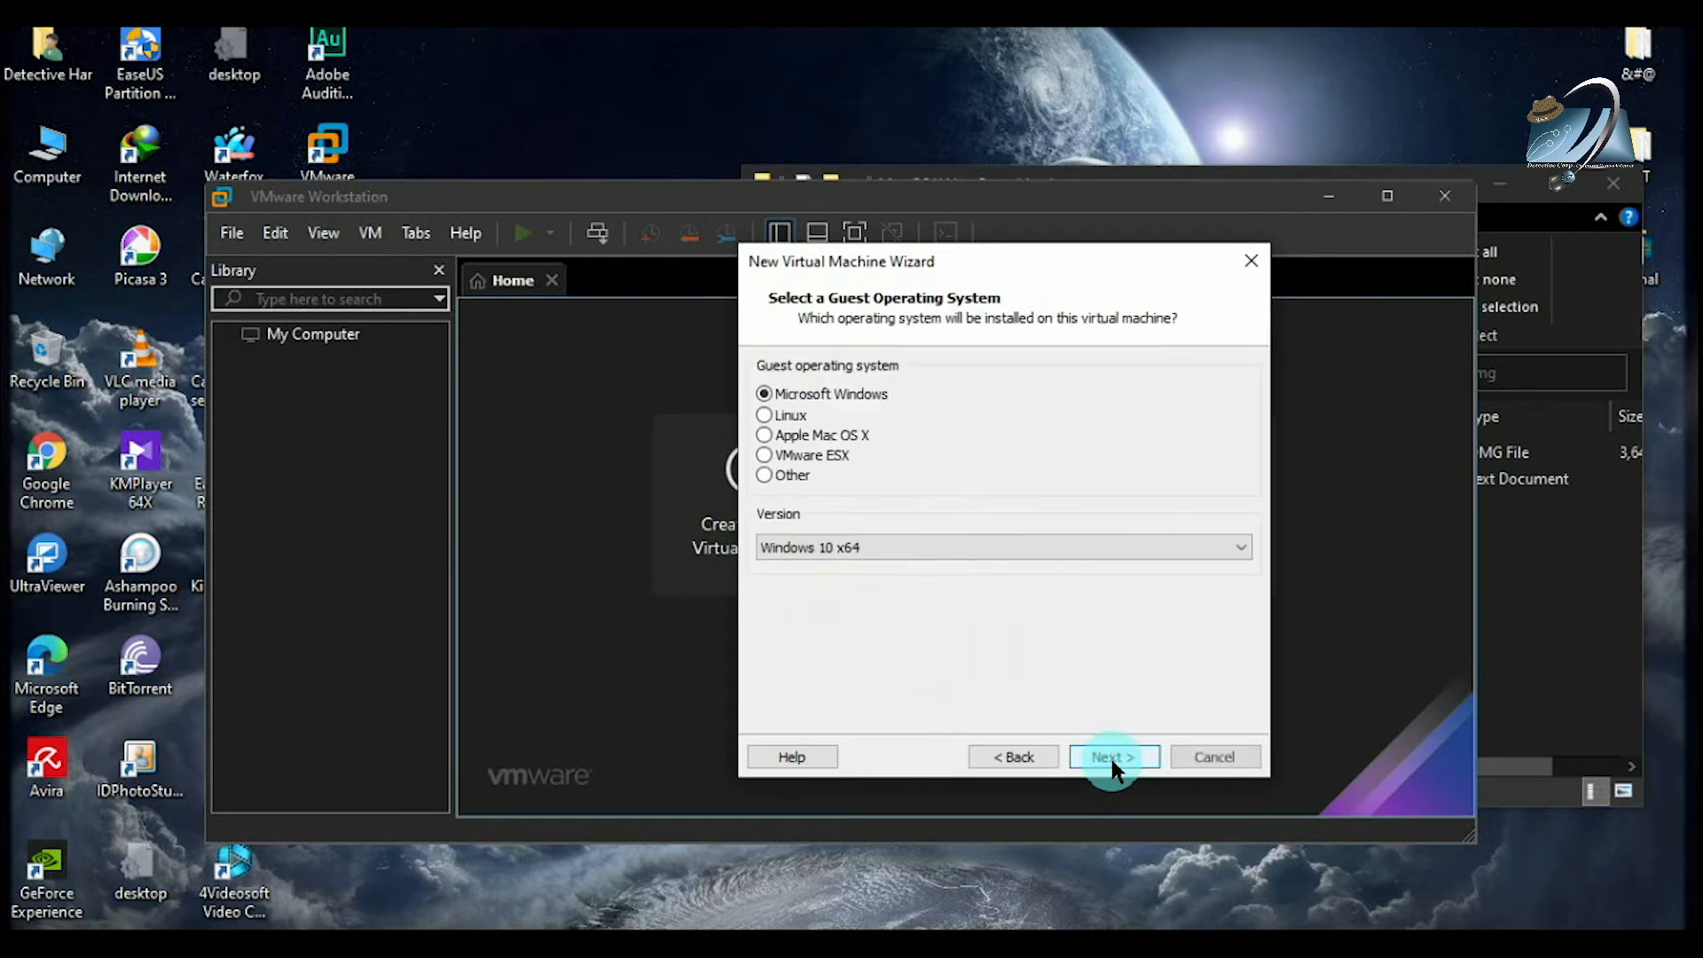
left_click(789, 435)
left_click(786, 416)
left_click(785, 393)
left_click(833, 440)
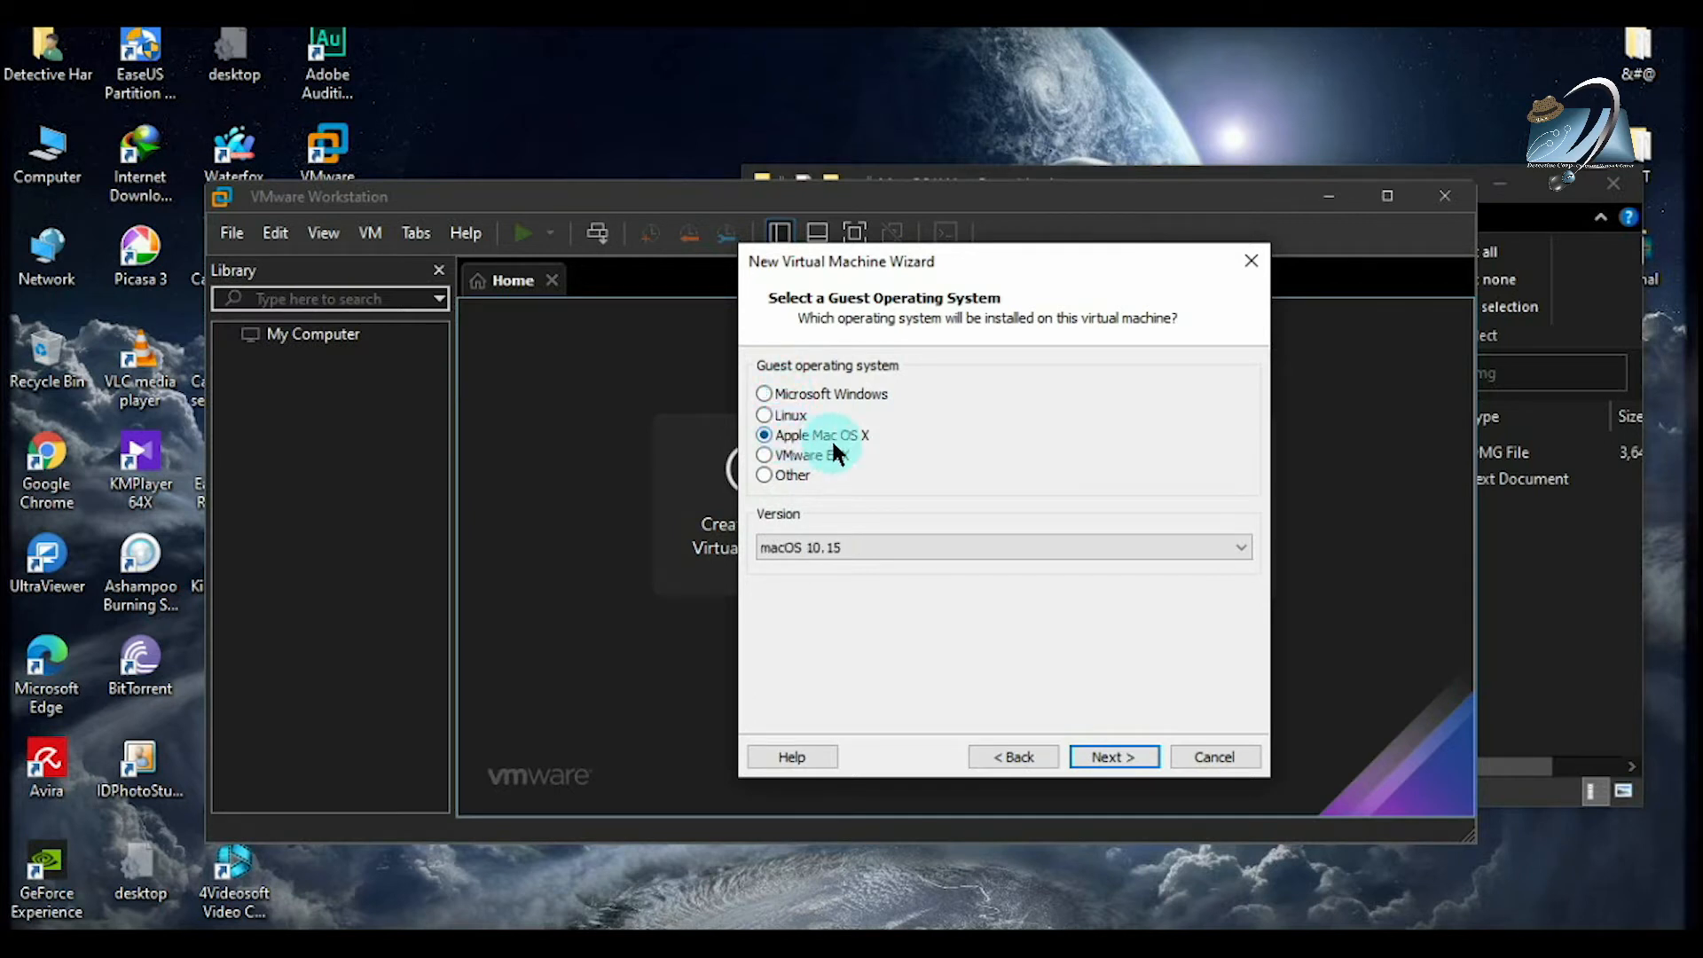
left_click(795, 455)
left_click(792, 476)
left_click(839, 543)
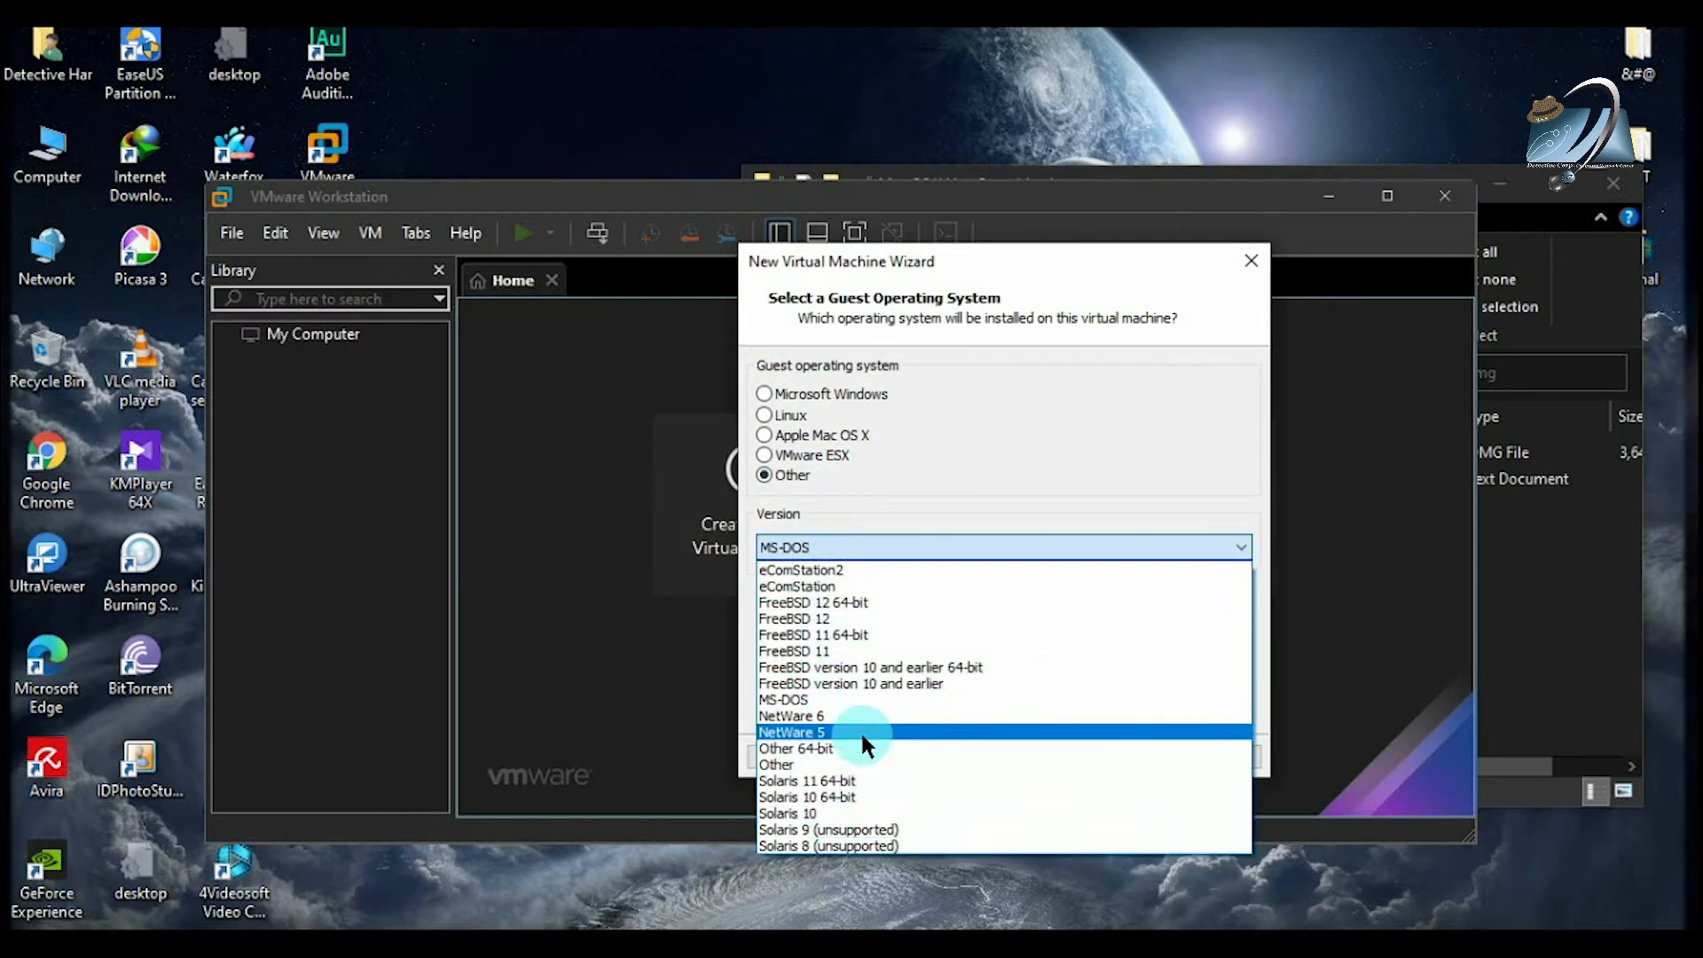
left_click(843, 695)
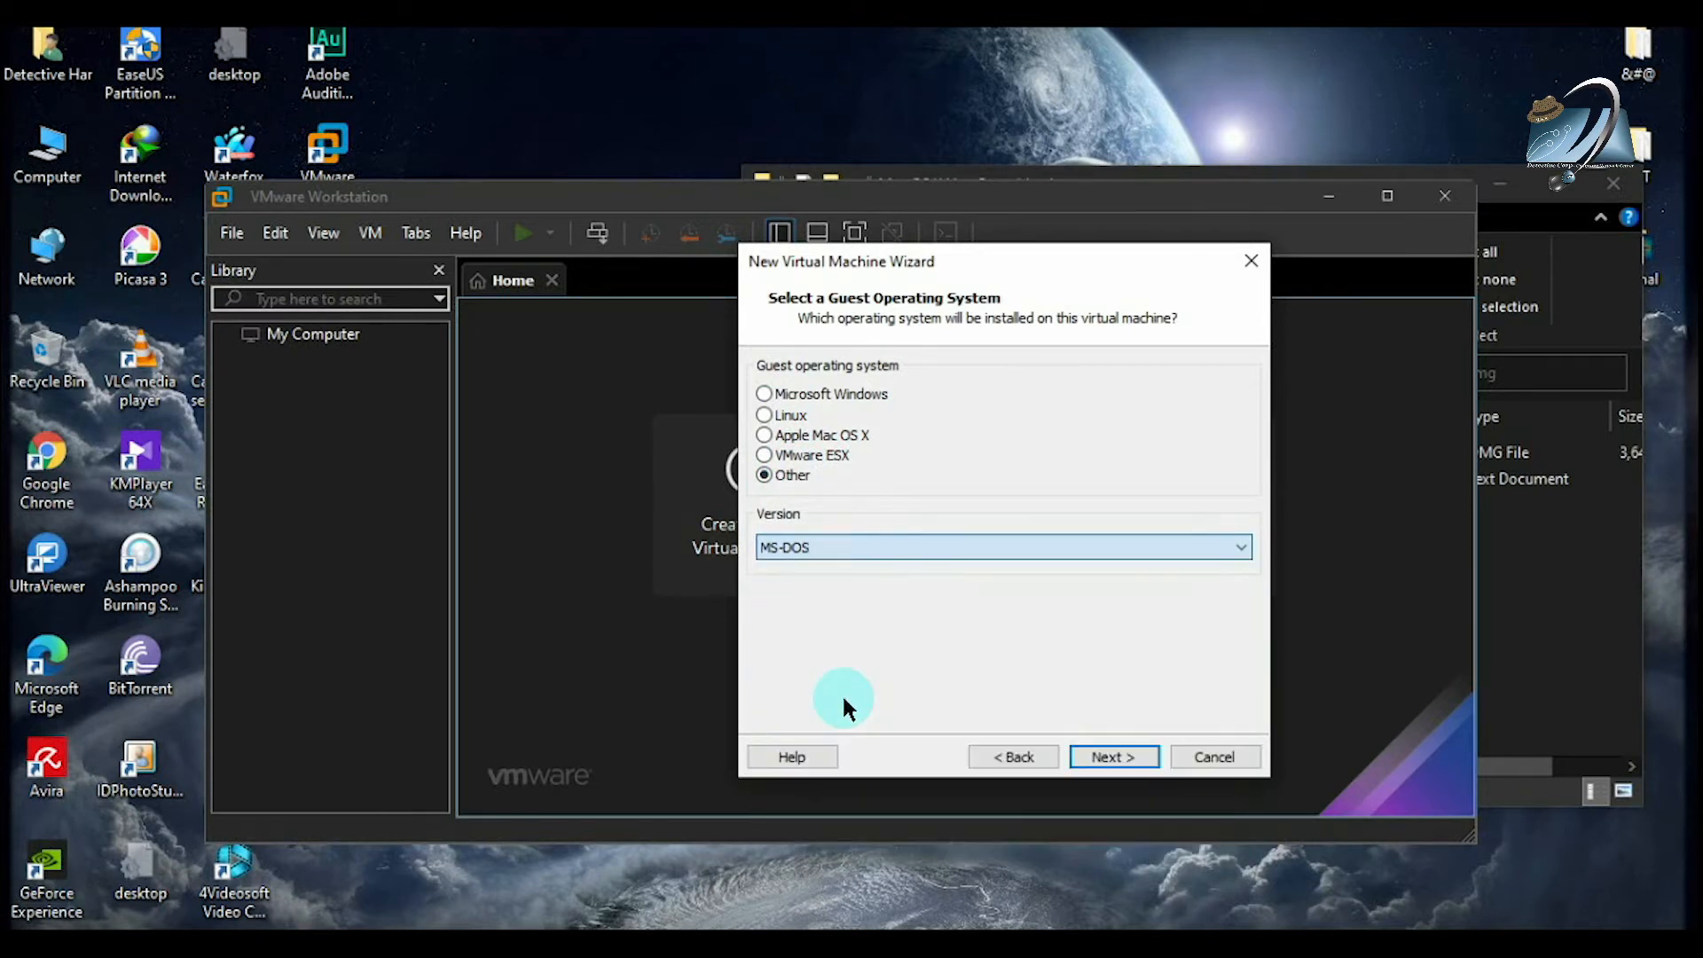
left_click(805, 545)
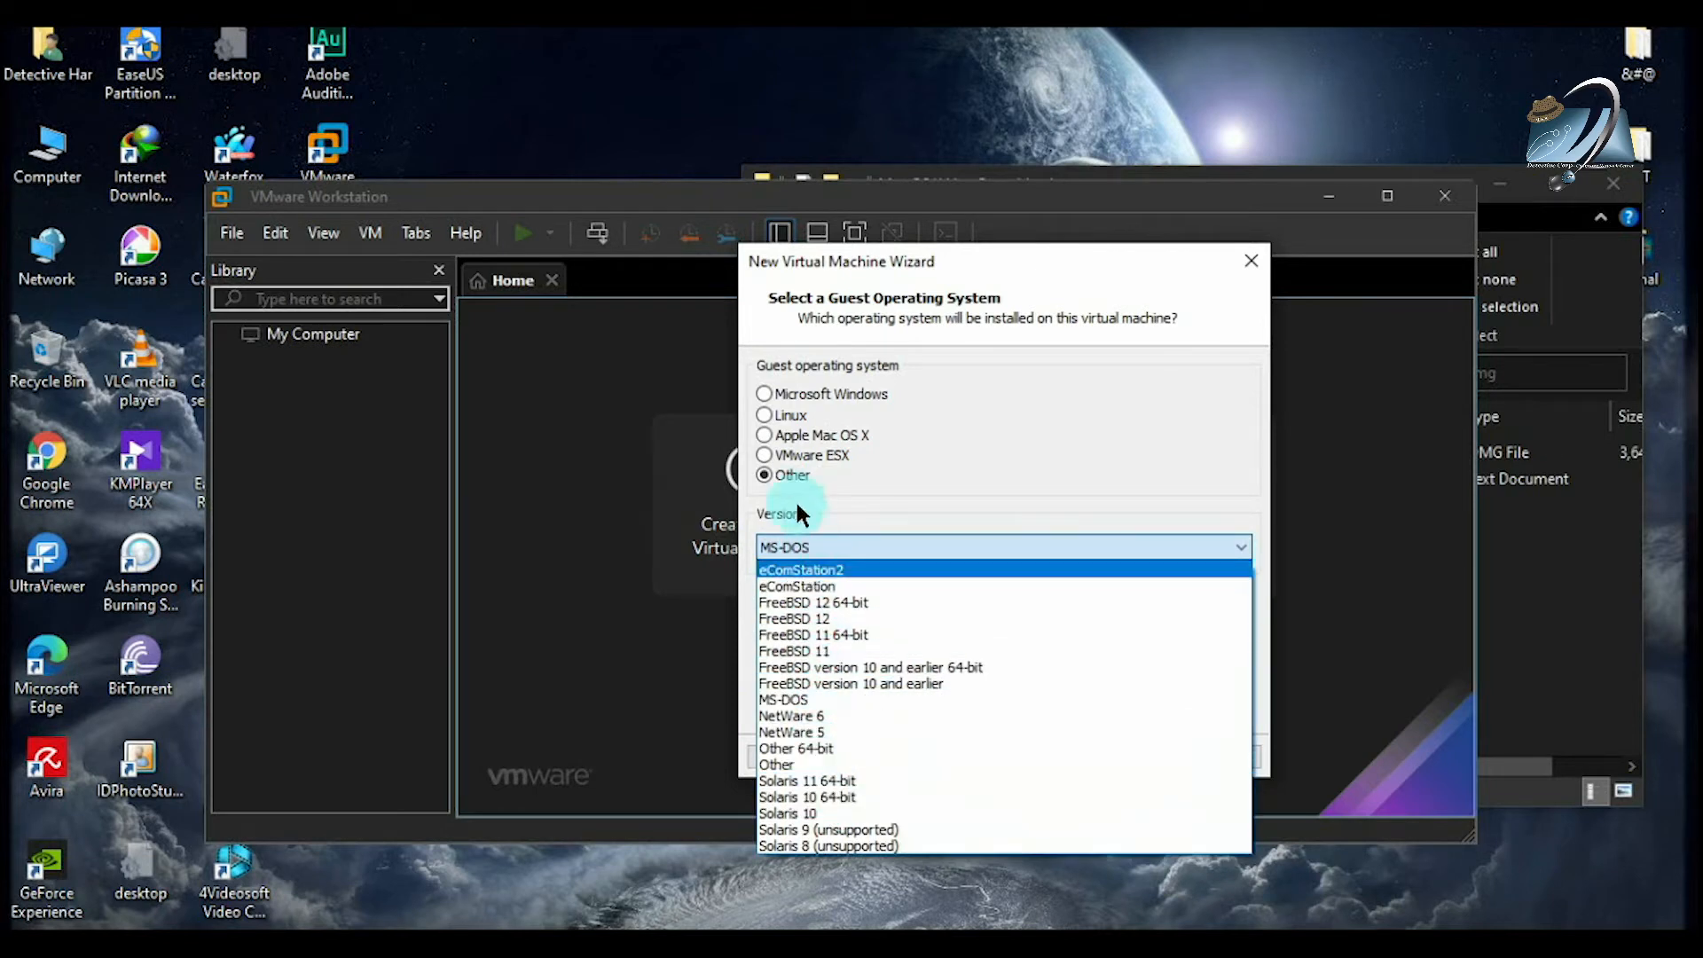
Step: Select Apple Mac OS X as the guest operating system with version Mac OS X 10.7 and proceed to naming the virtual machine
left_click(807, 441)
left_click(816, 436)
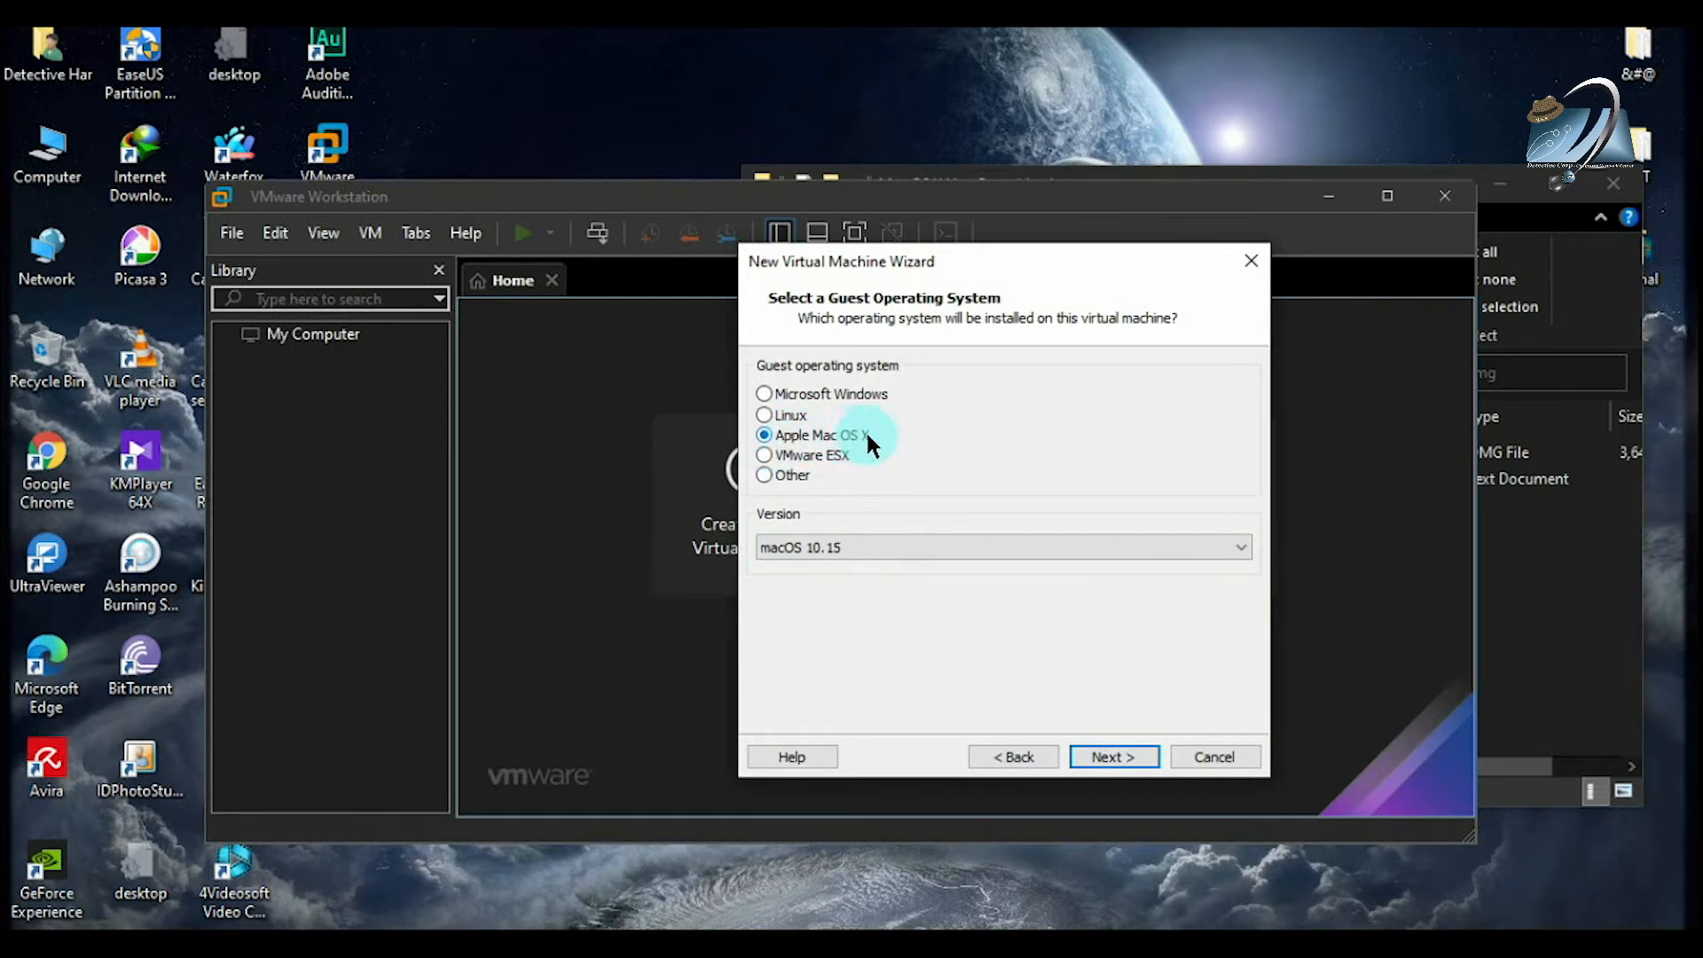
left_click(832, 544)
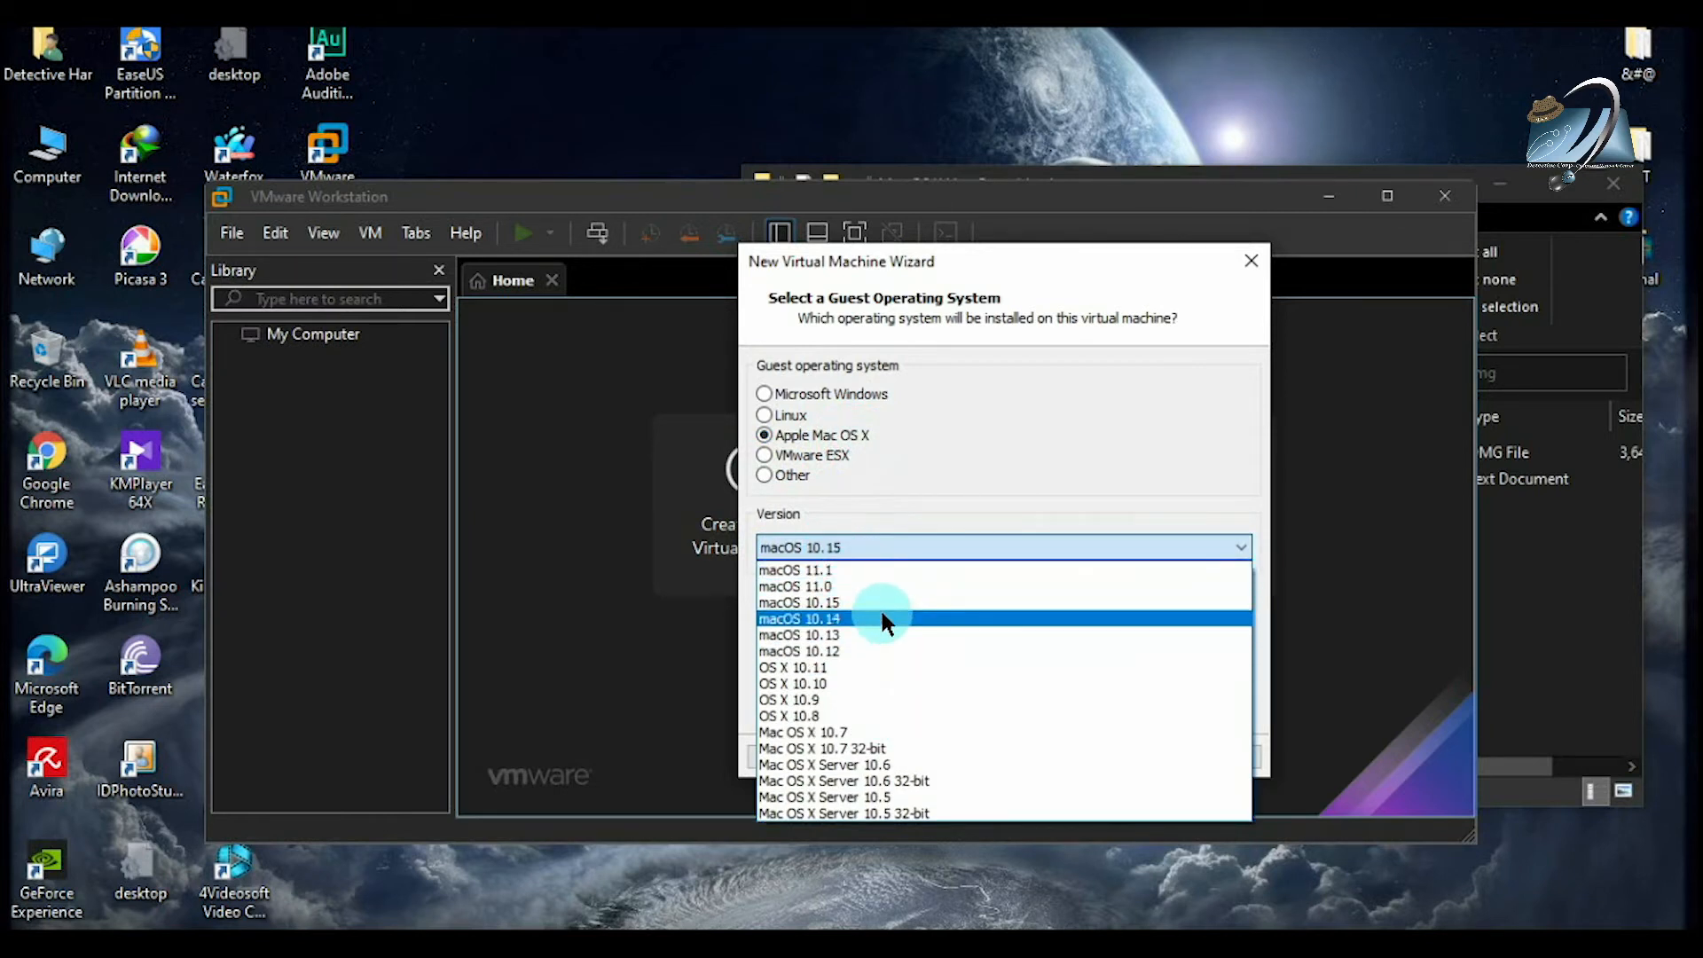
left_click(840, 732)
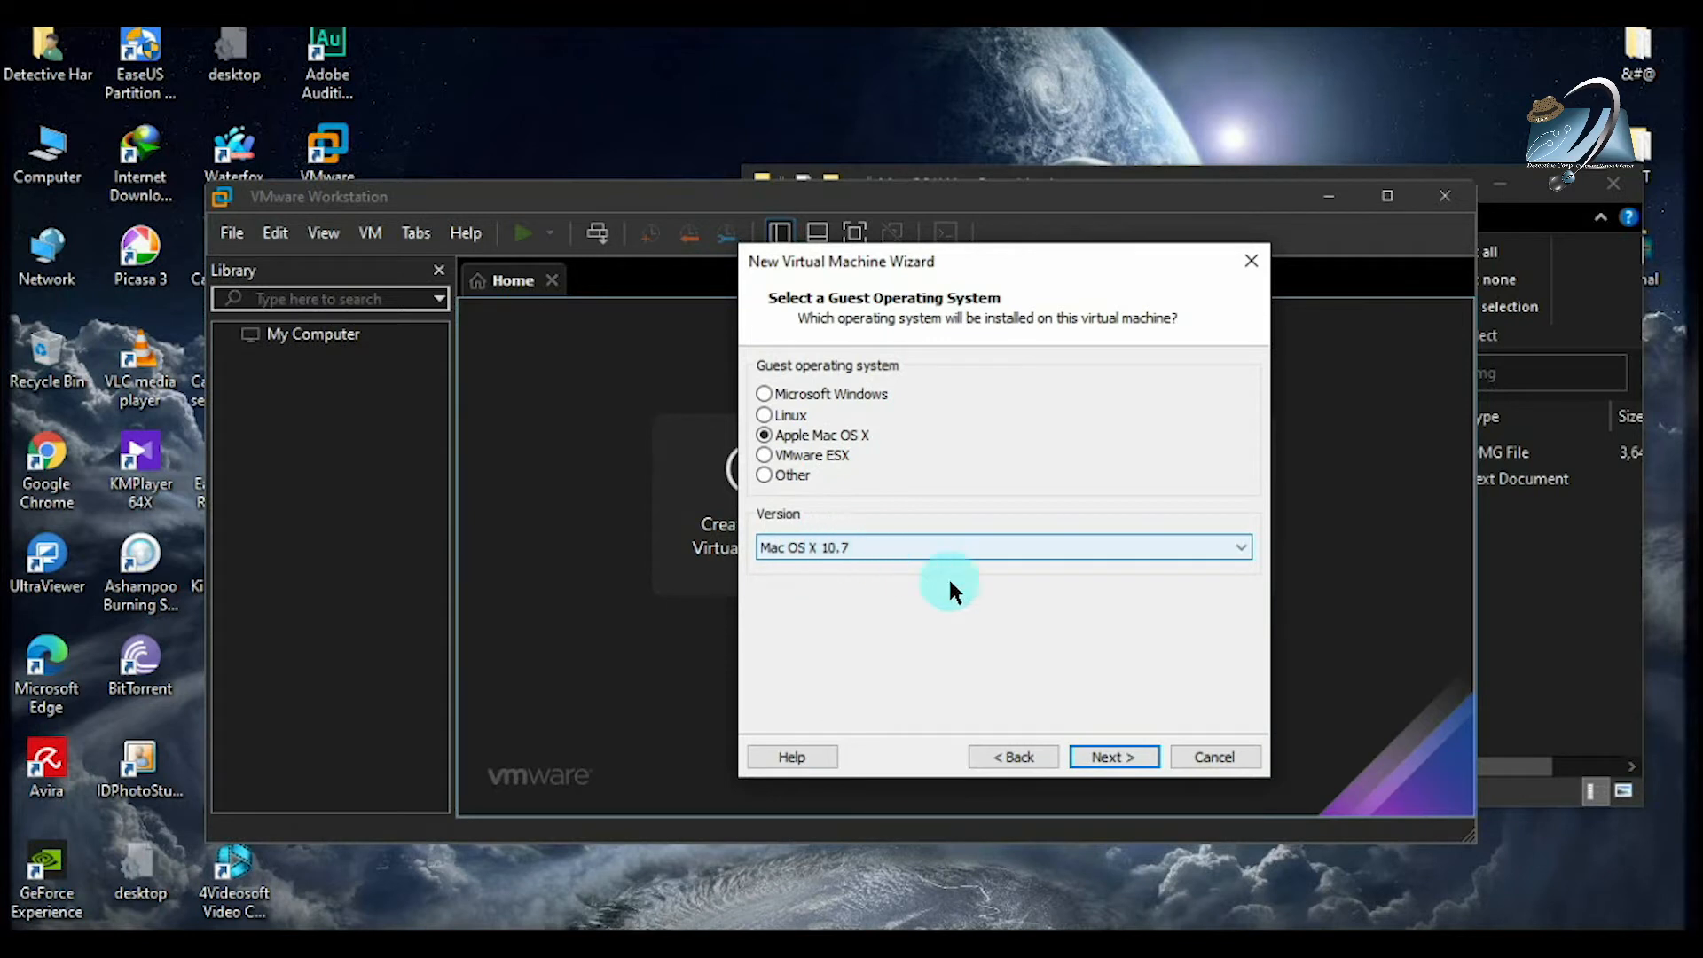
left_click(1087, 752)
Step: Clear the virtual machine name and re-enter it as Mac OS X 10.7
key("ctrl+c")
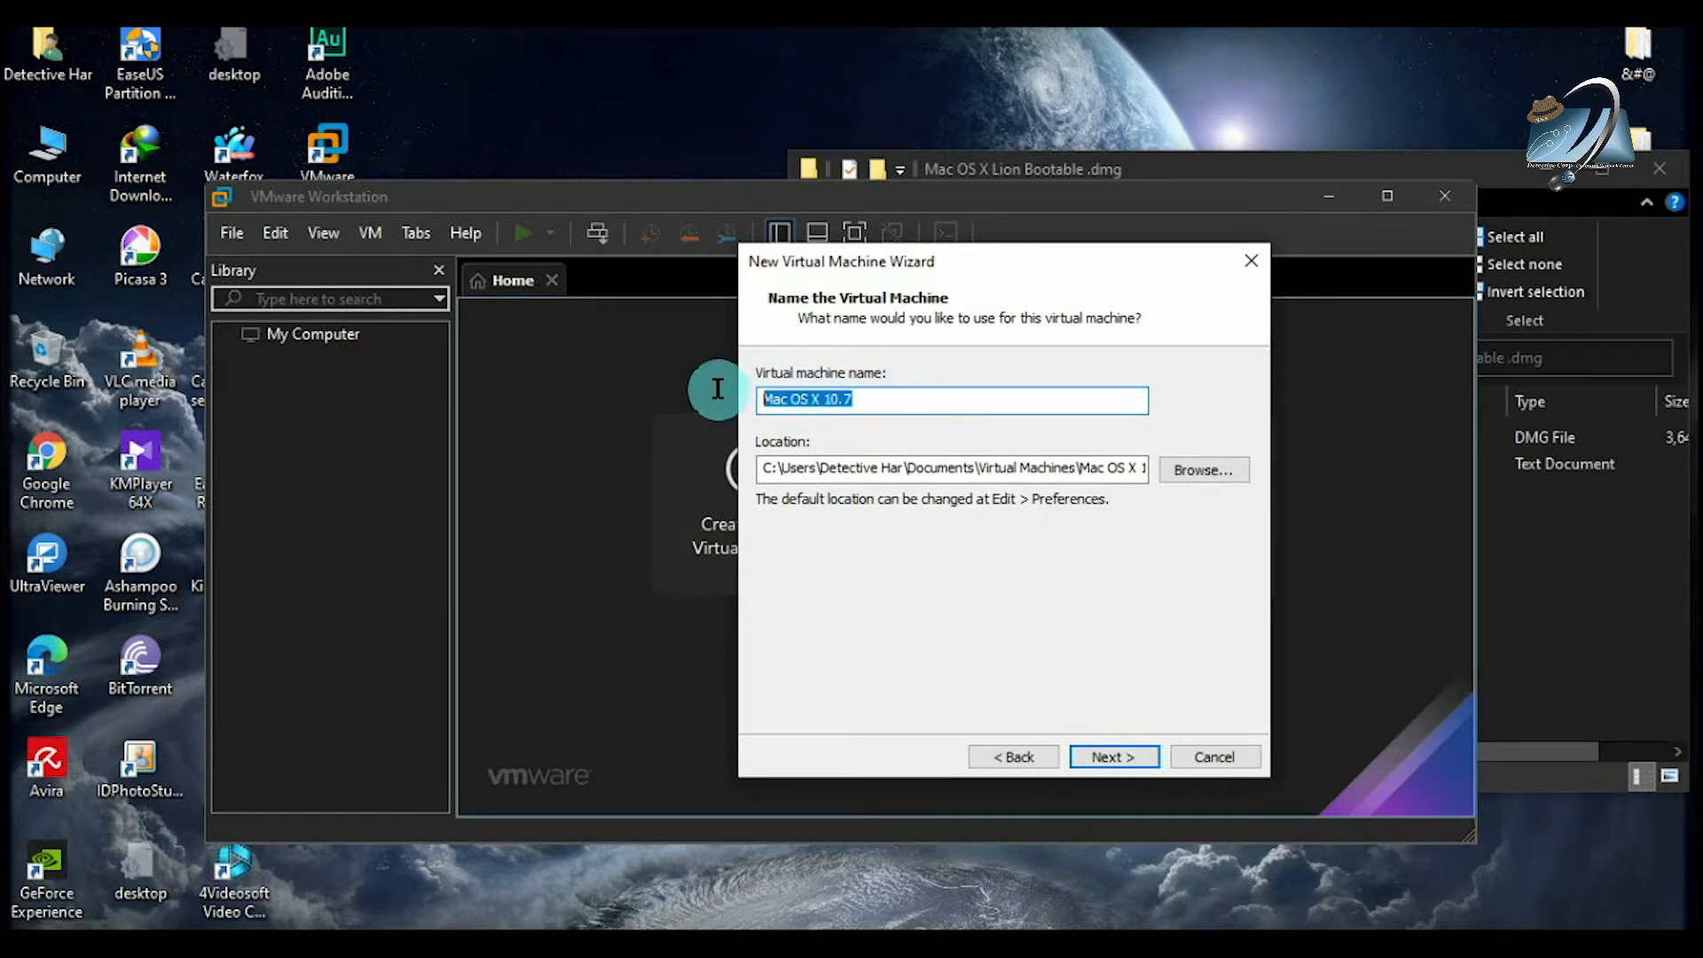
key("BackSpace")
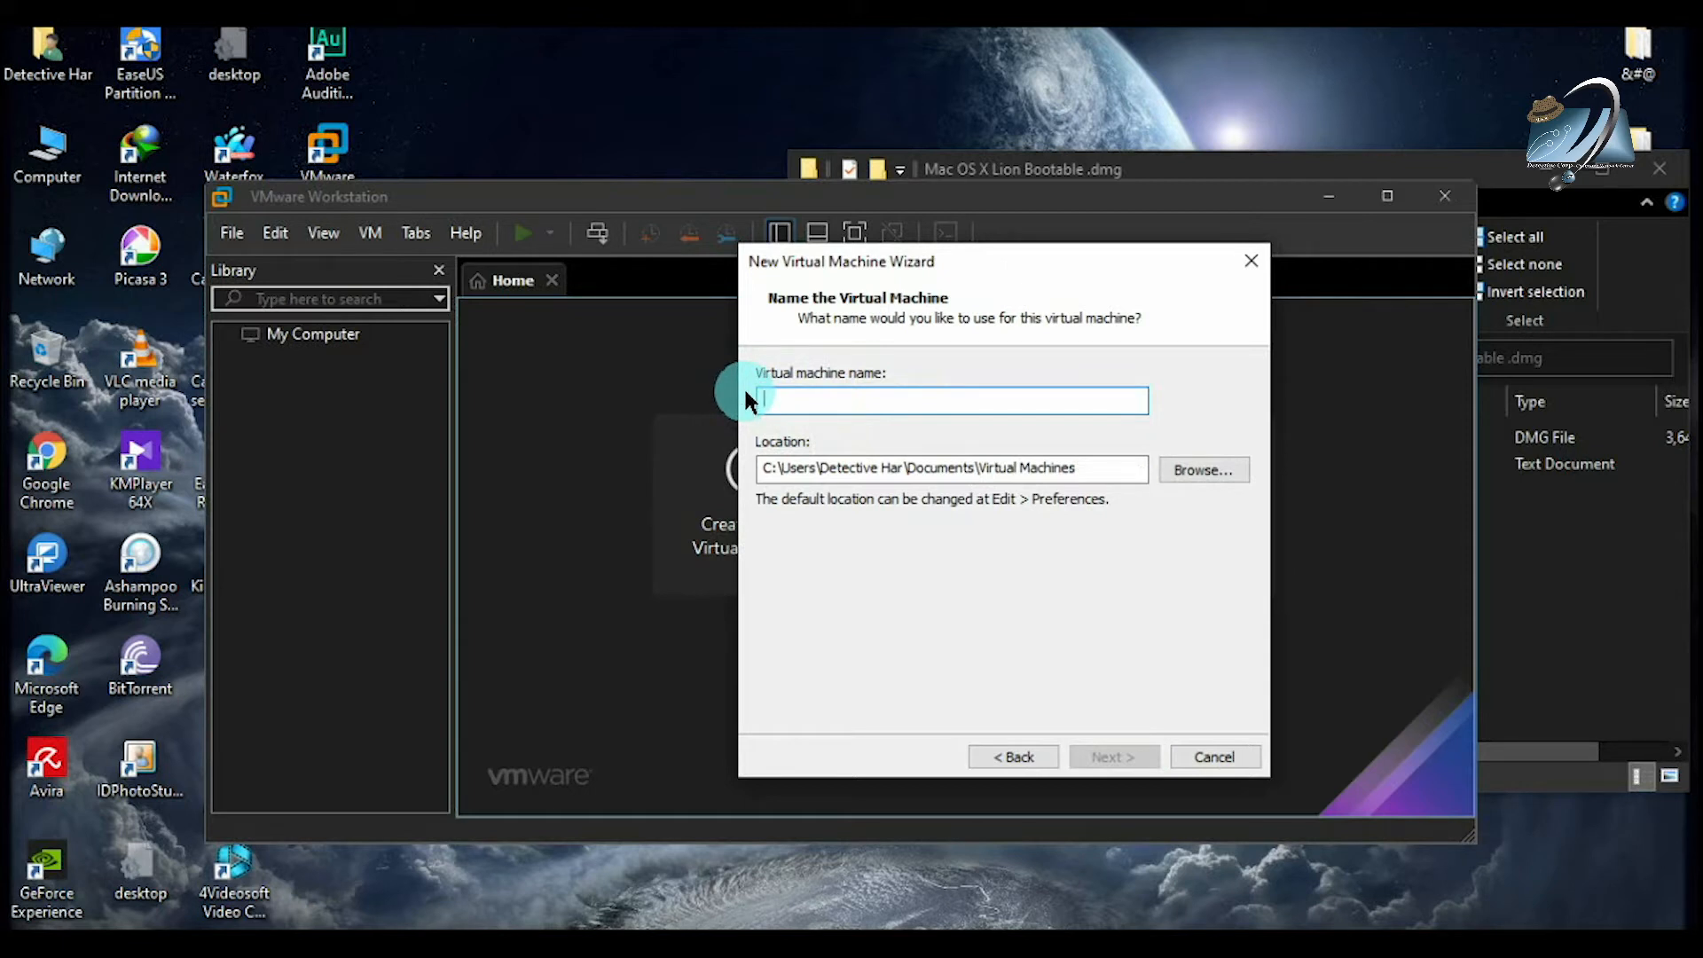
key("ctrl+v")
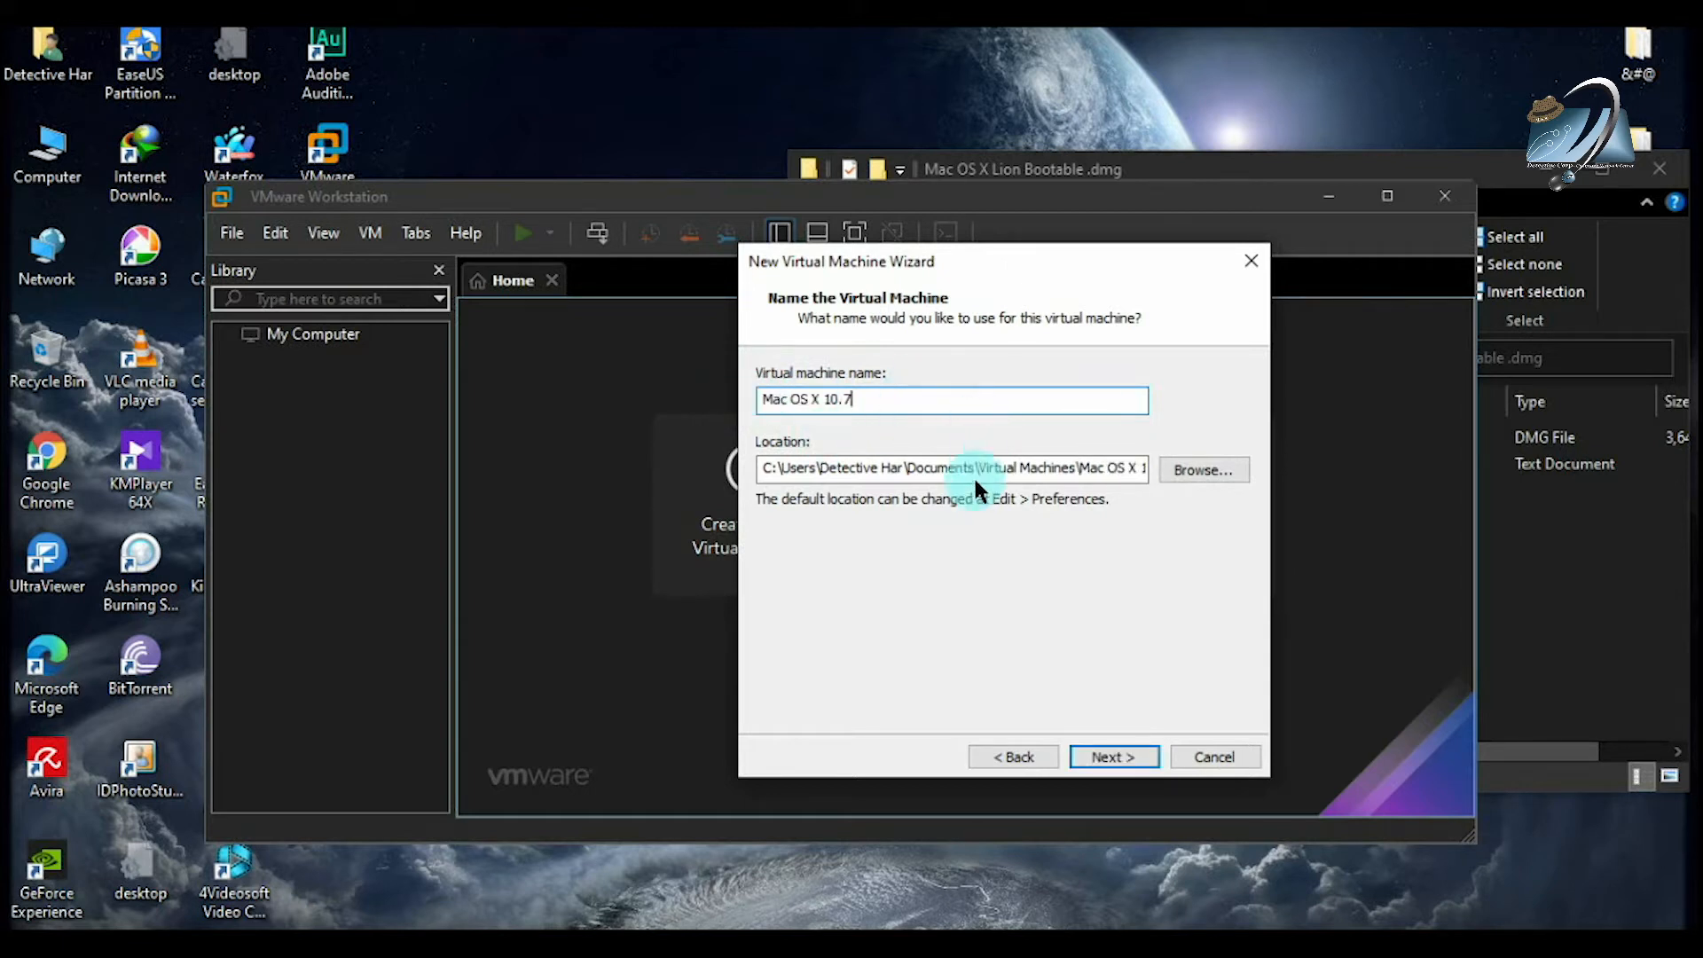
Step: Examine the virtual machine's location path and check the free space on Local Disk (C:) in File Explorer
left_click(812, 468)
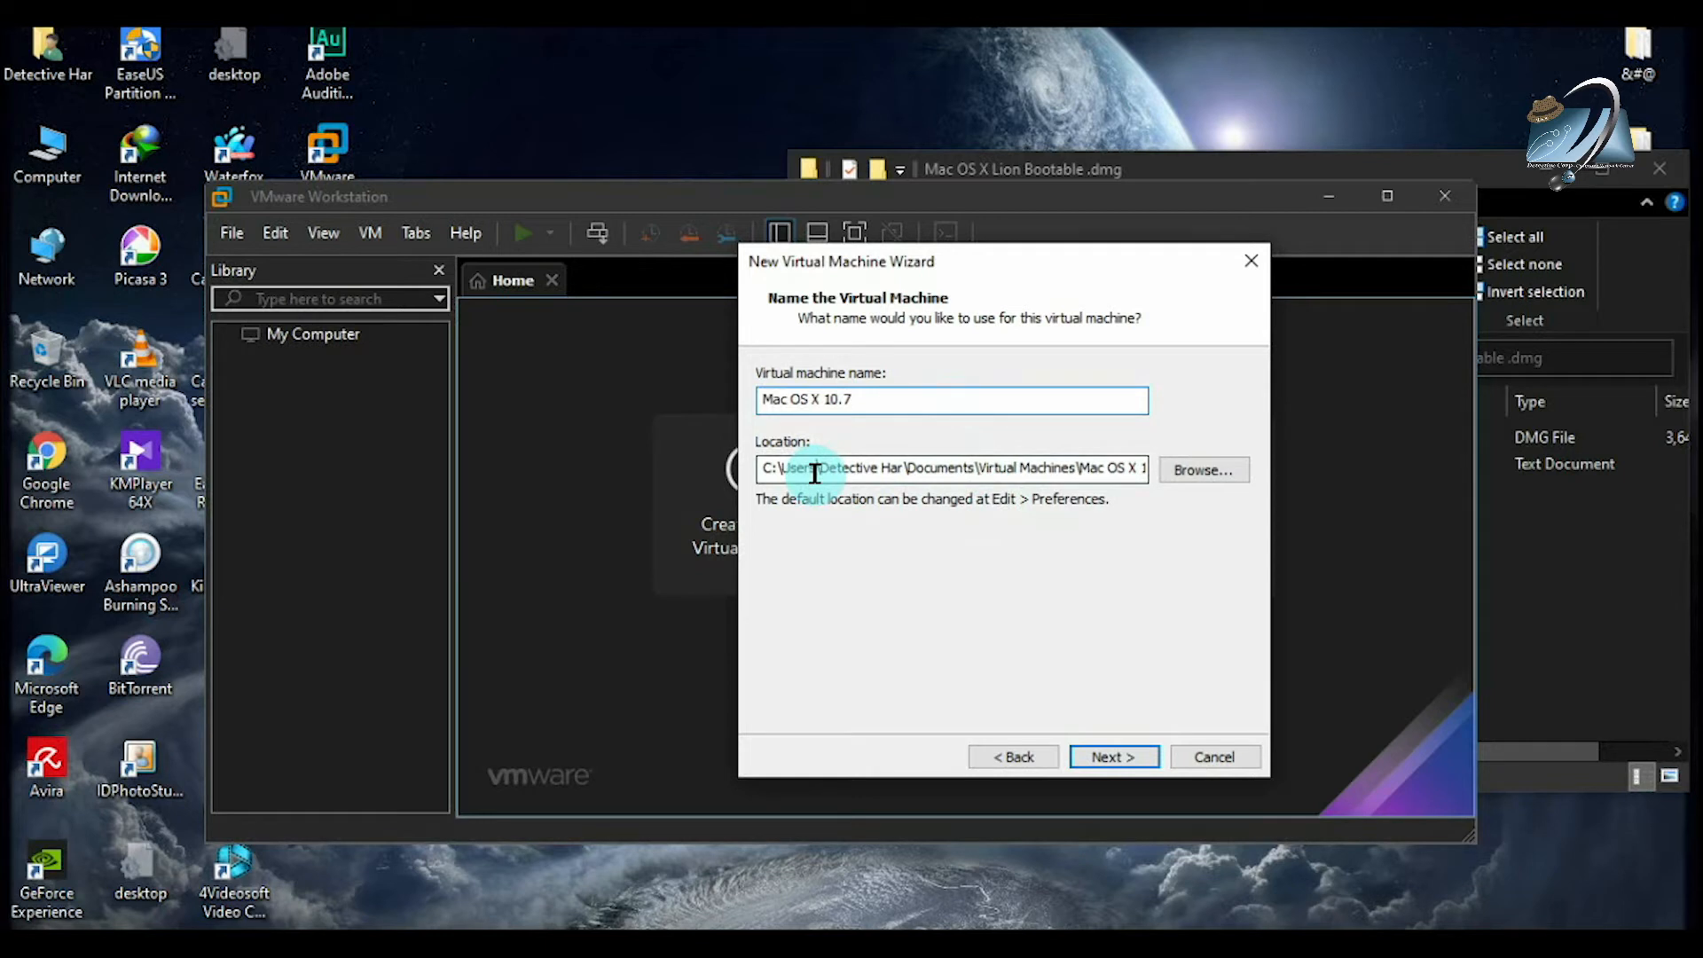
left_click_drag(780, 470, 1179, 468)
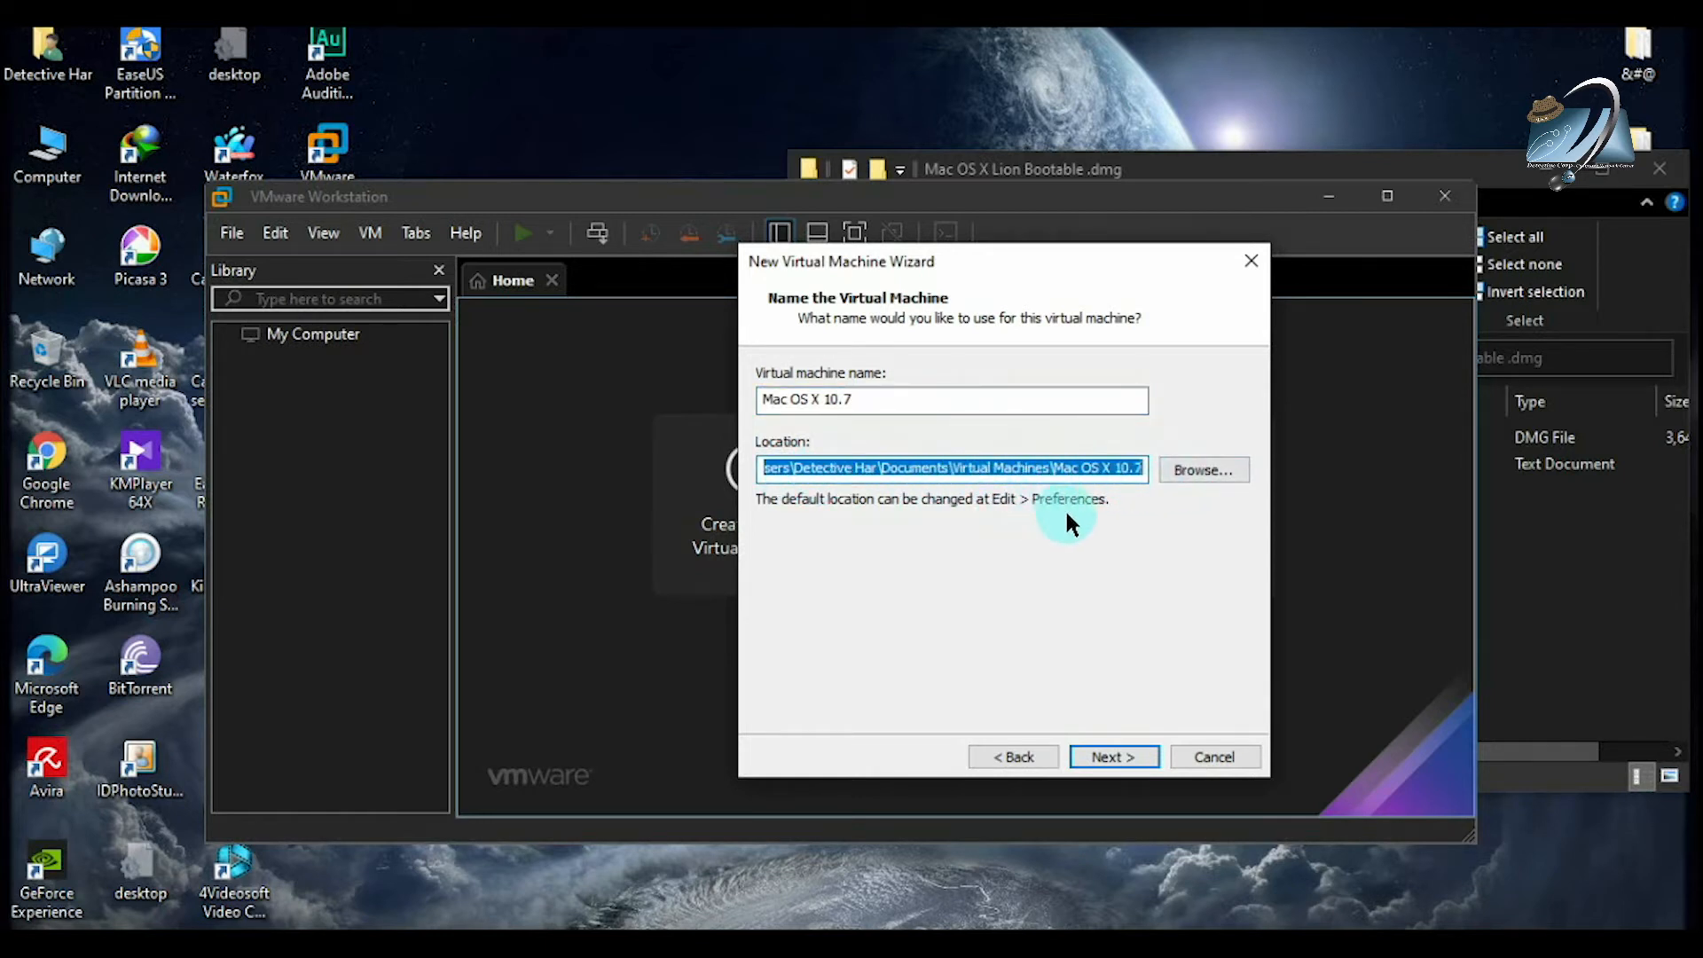
left_click(1047, 468)
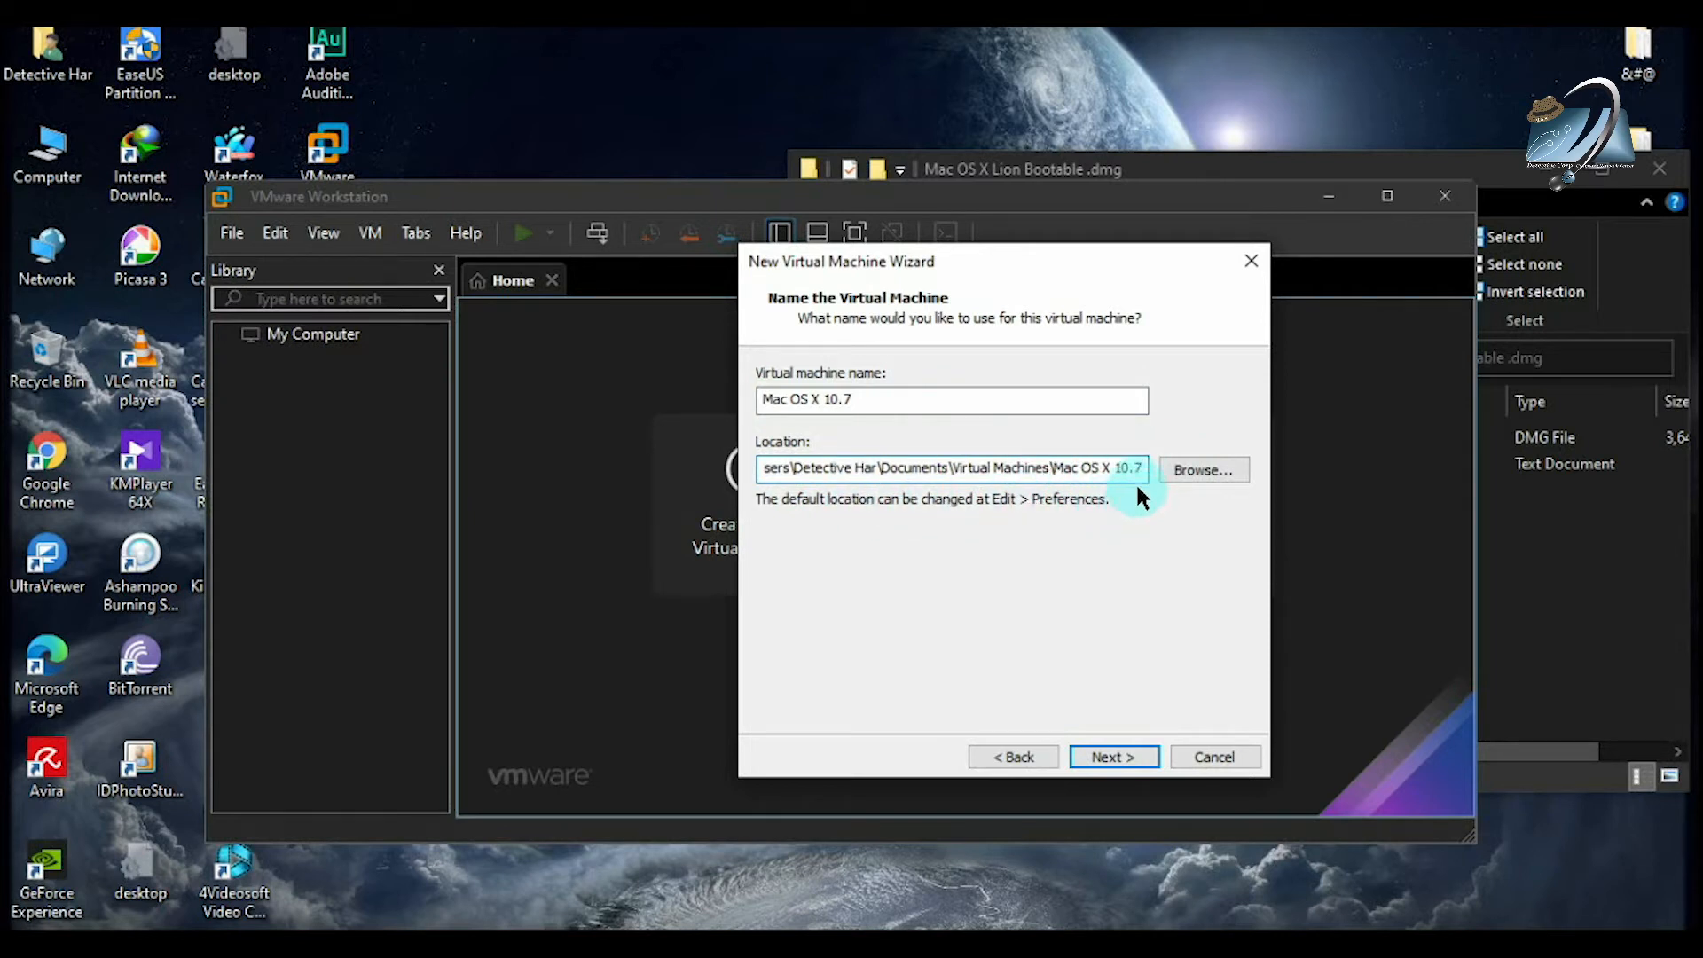
double_click(46, 149)
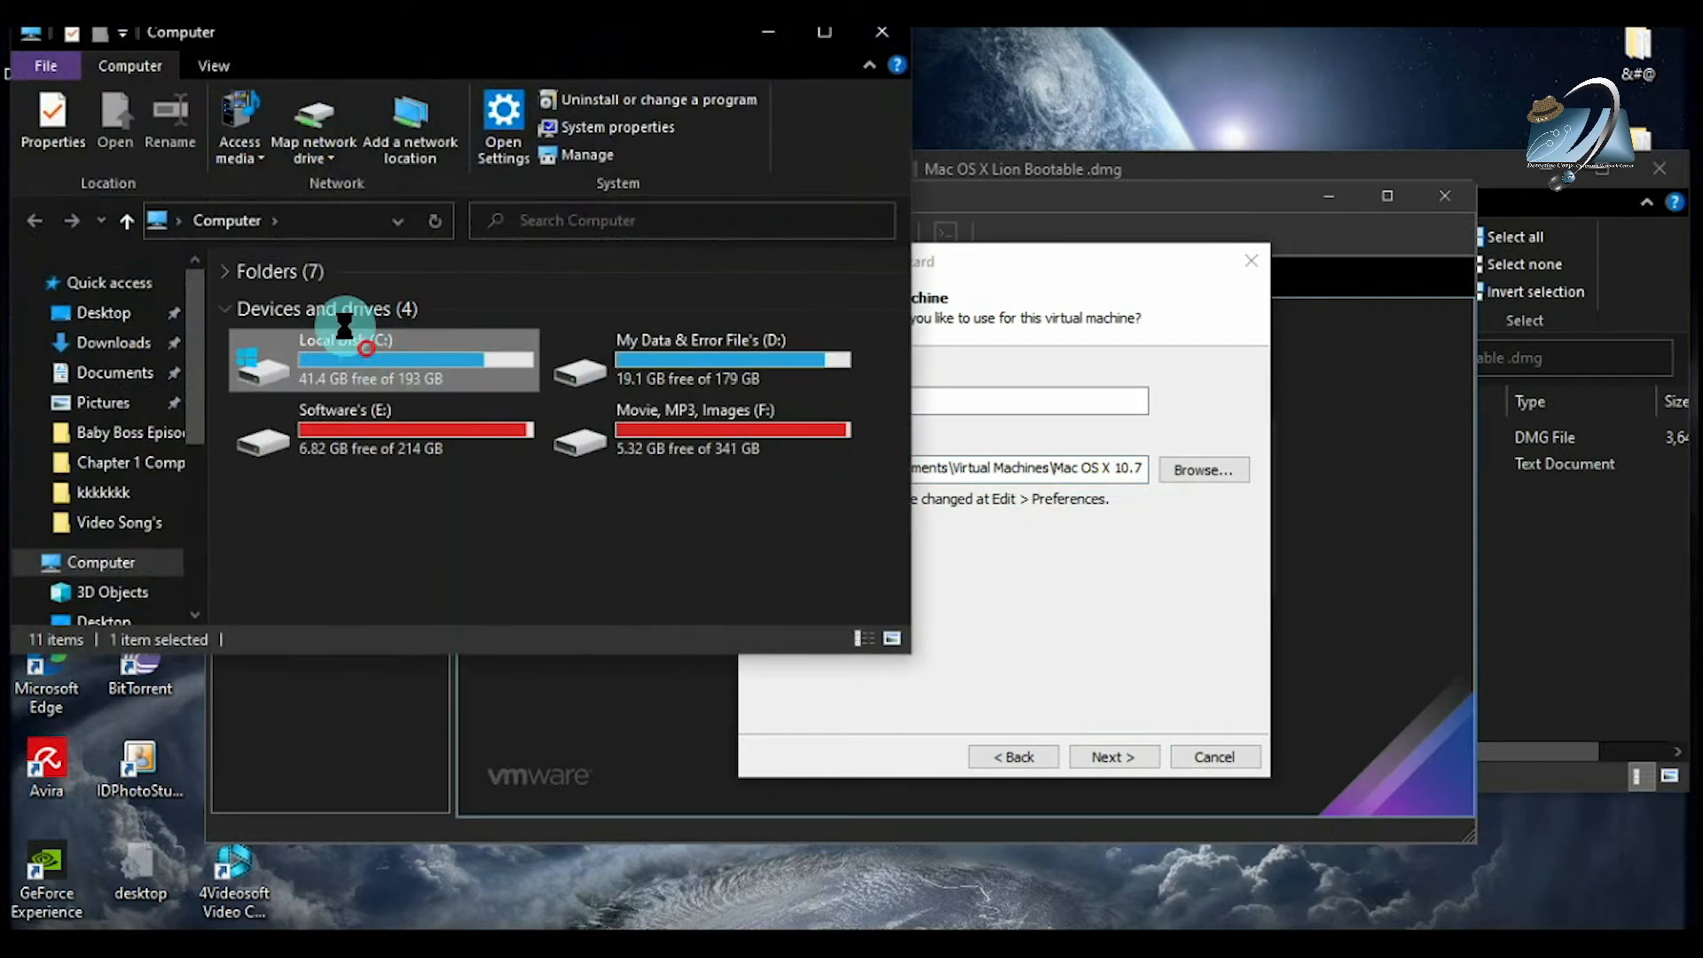
left_click(321, 355)
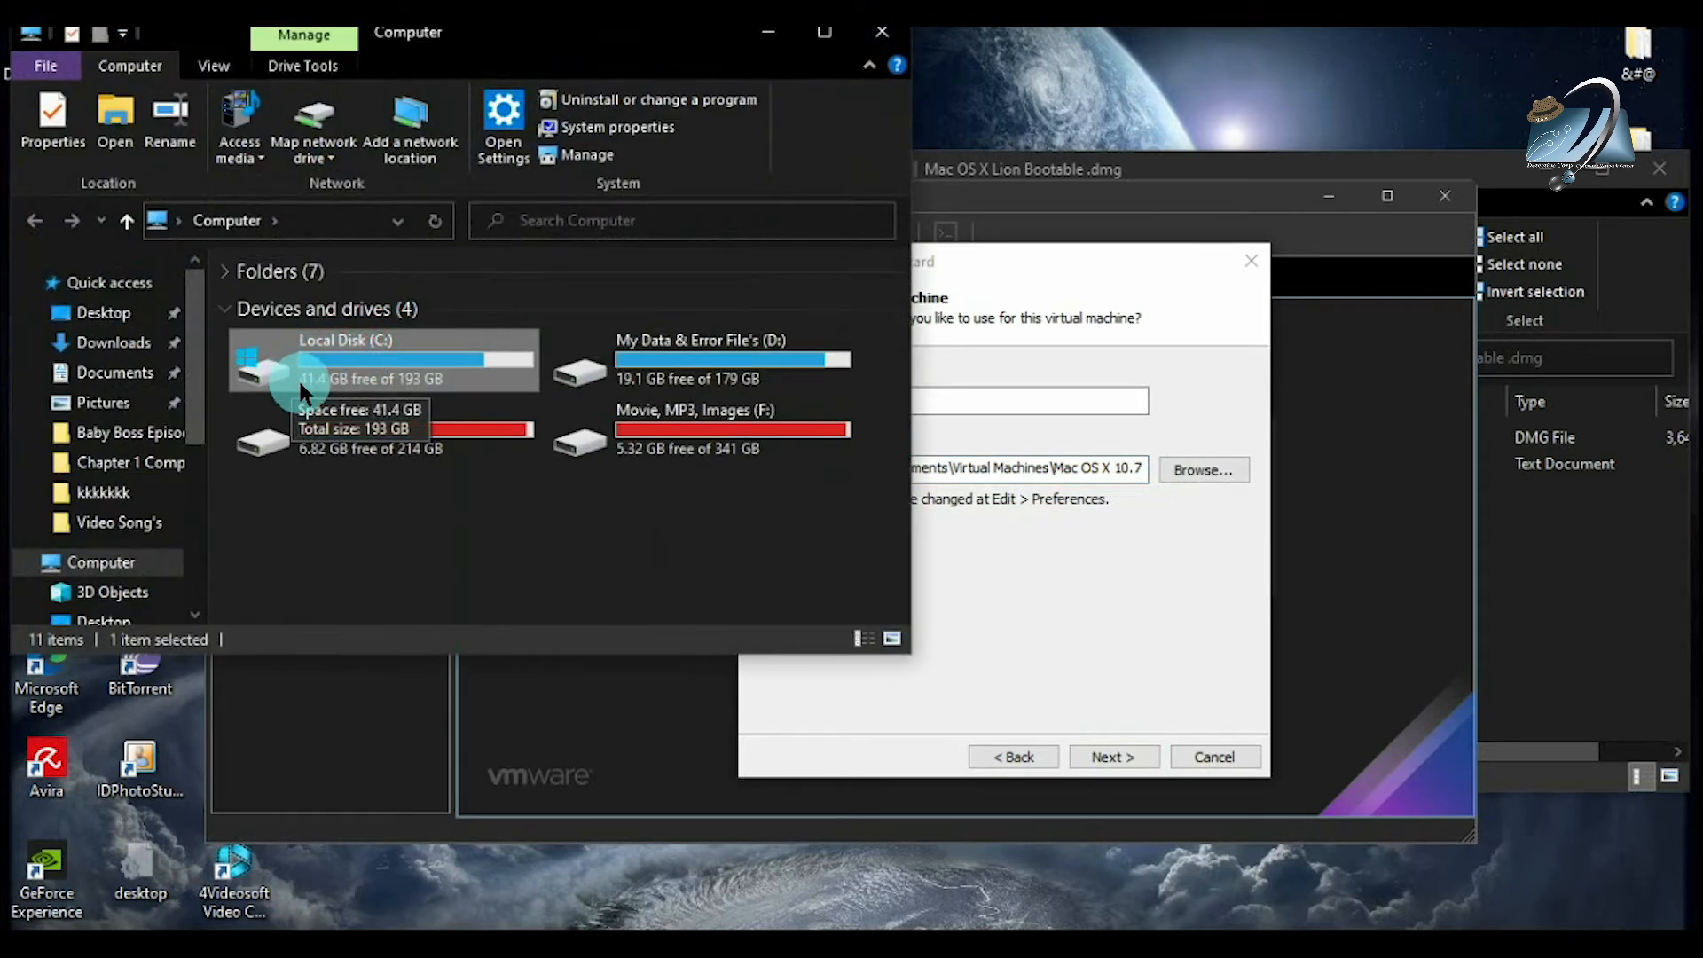
left_click(879, 32)
Step: Examine the folder parts of the location path and compare the C: and E: drives in the Computer window
left_click_drag(954, 467, 750, 469)
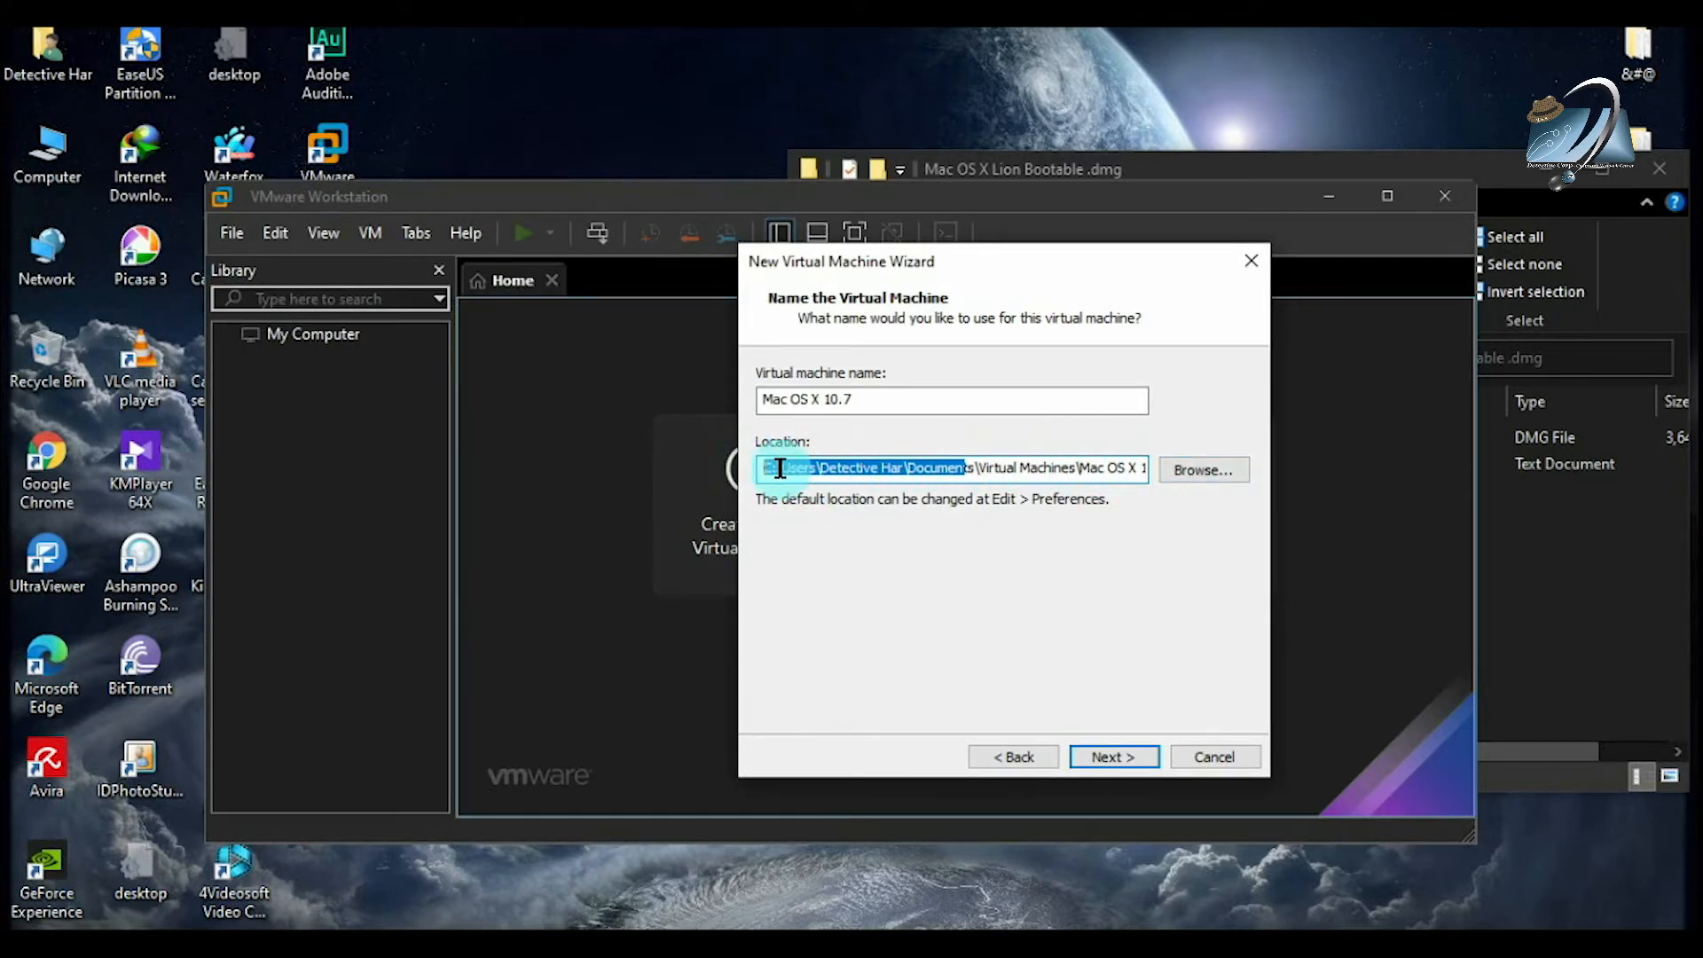
left_click(892, 471)
left_click_drag(909, 471, 1169, 468)
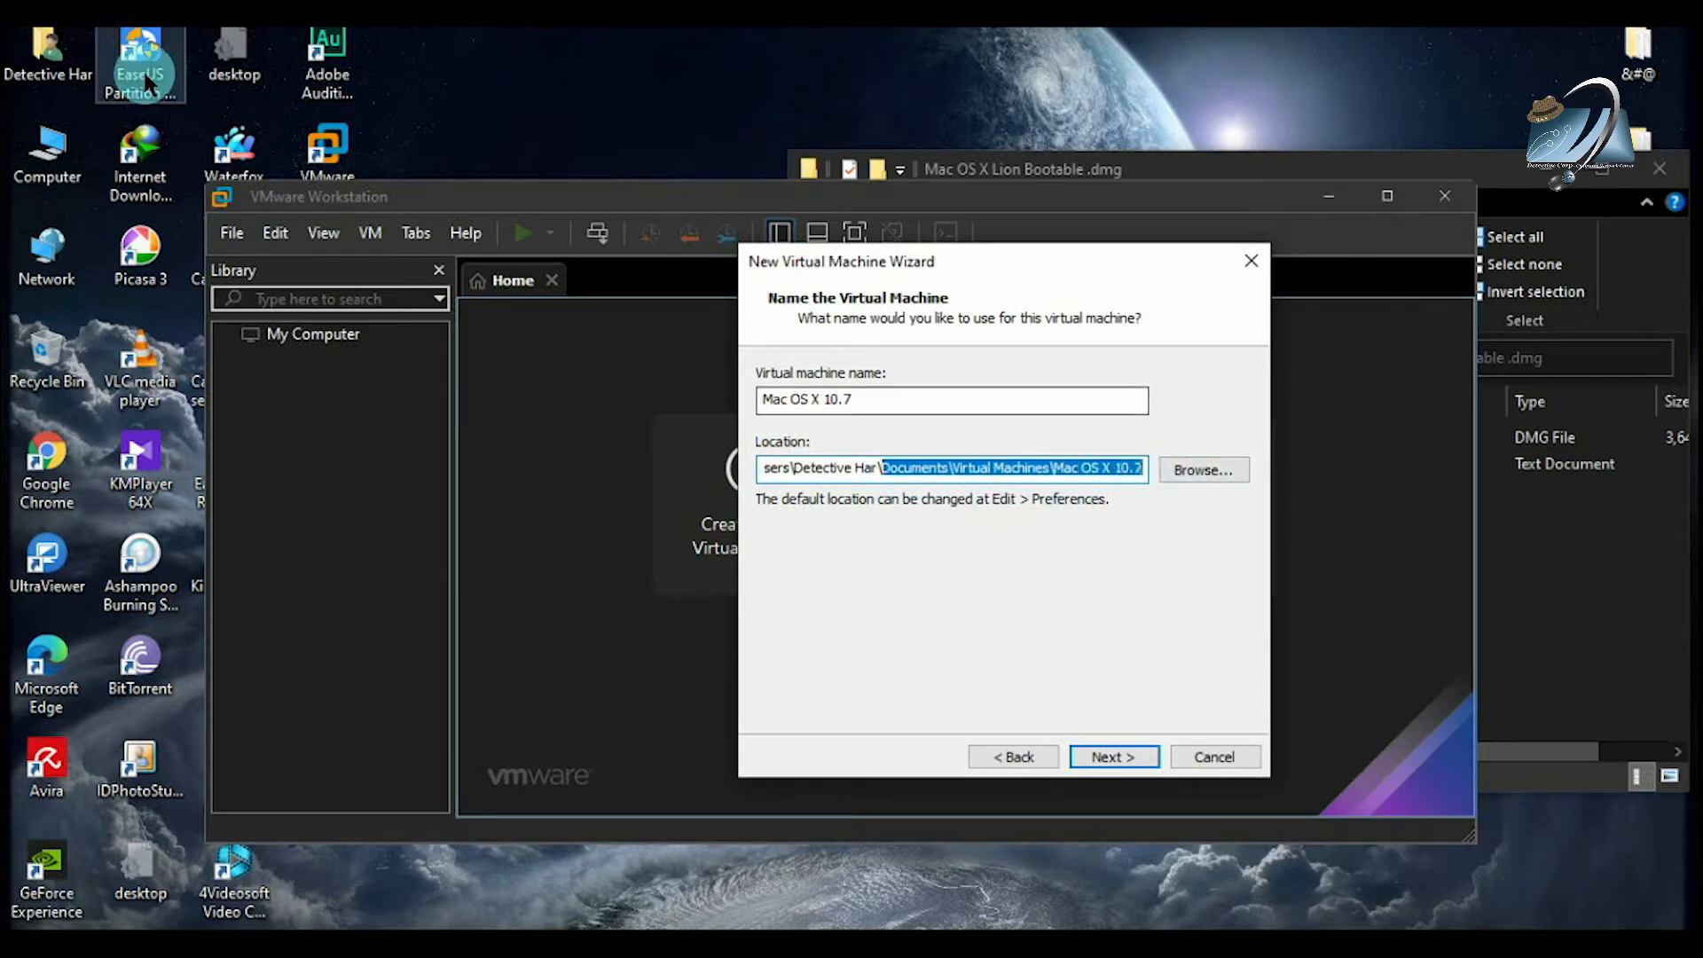
left_click(59, 131)
double_click(58, 131)
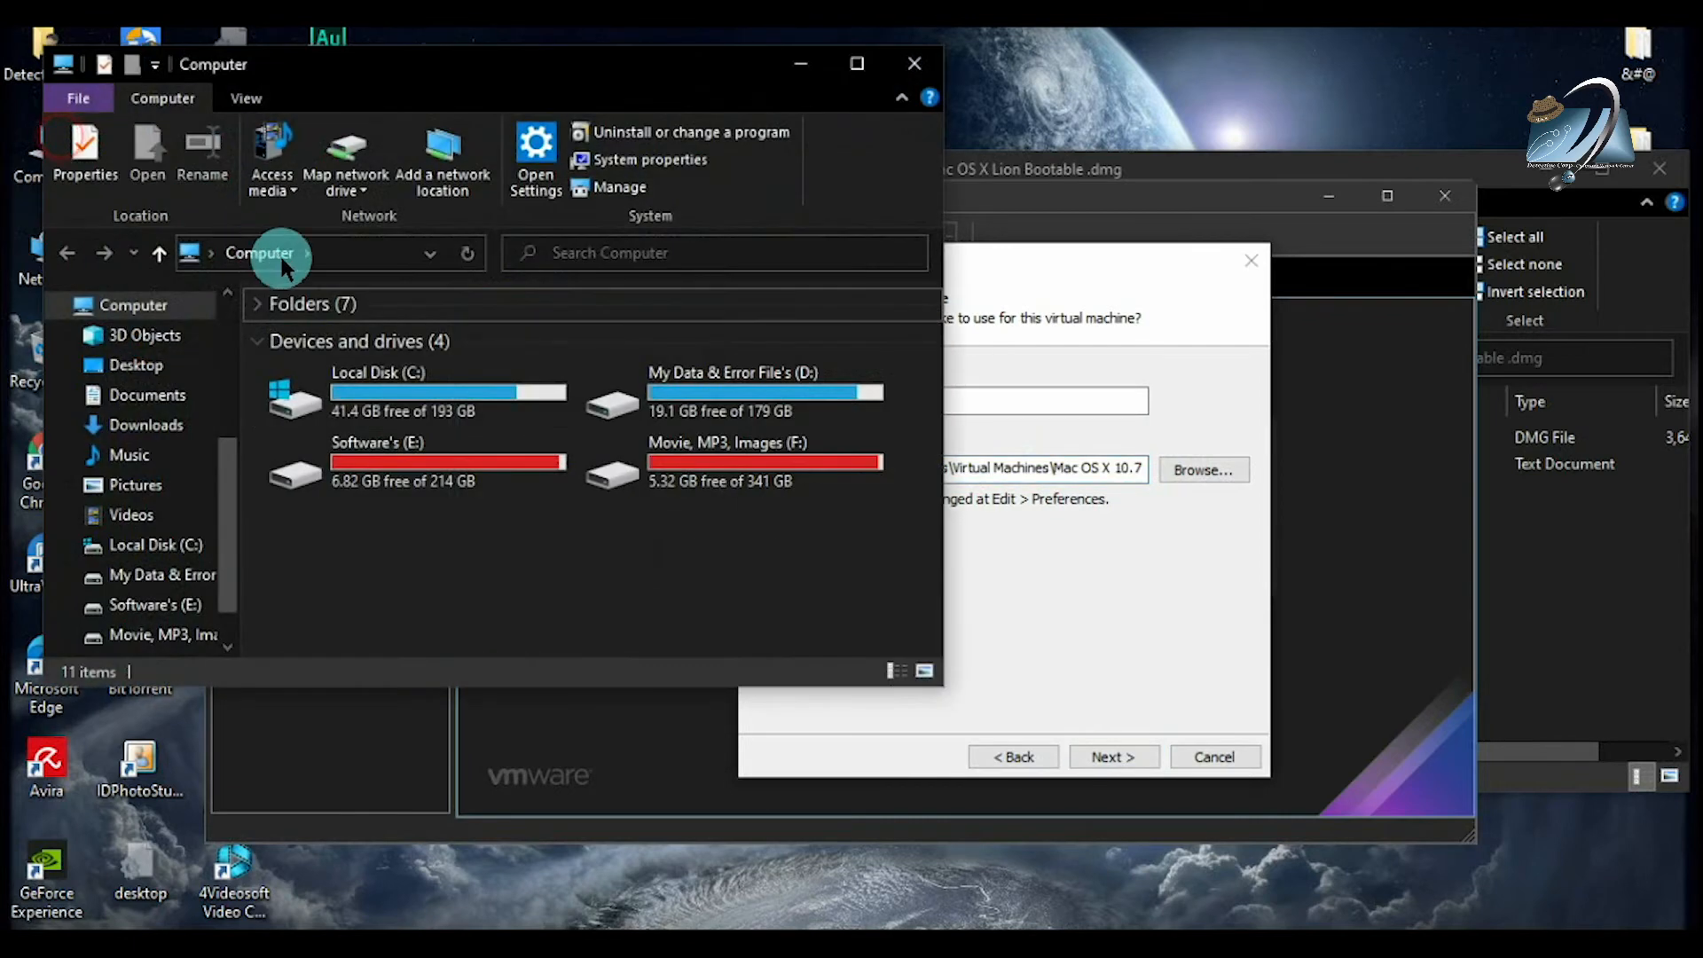
left_click(144, 394)
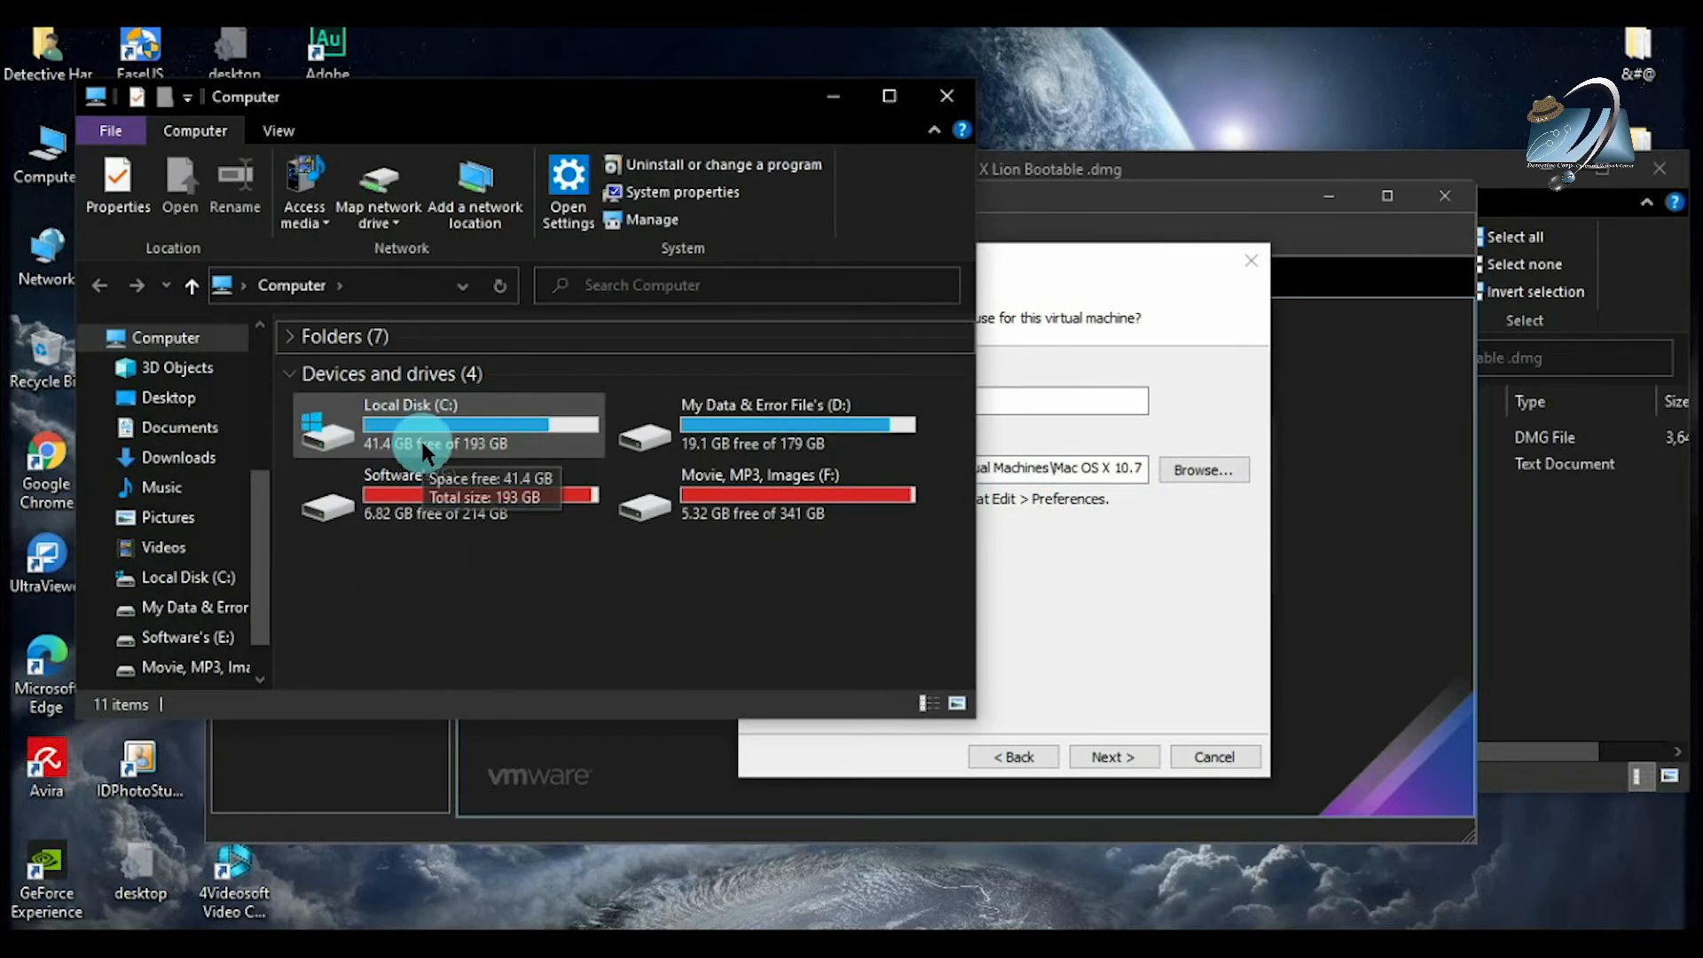
left_click(380, 493)
left_click(379, 439)
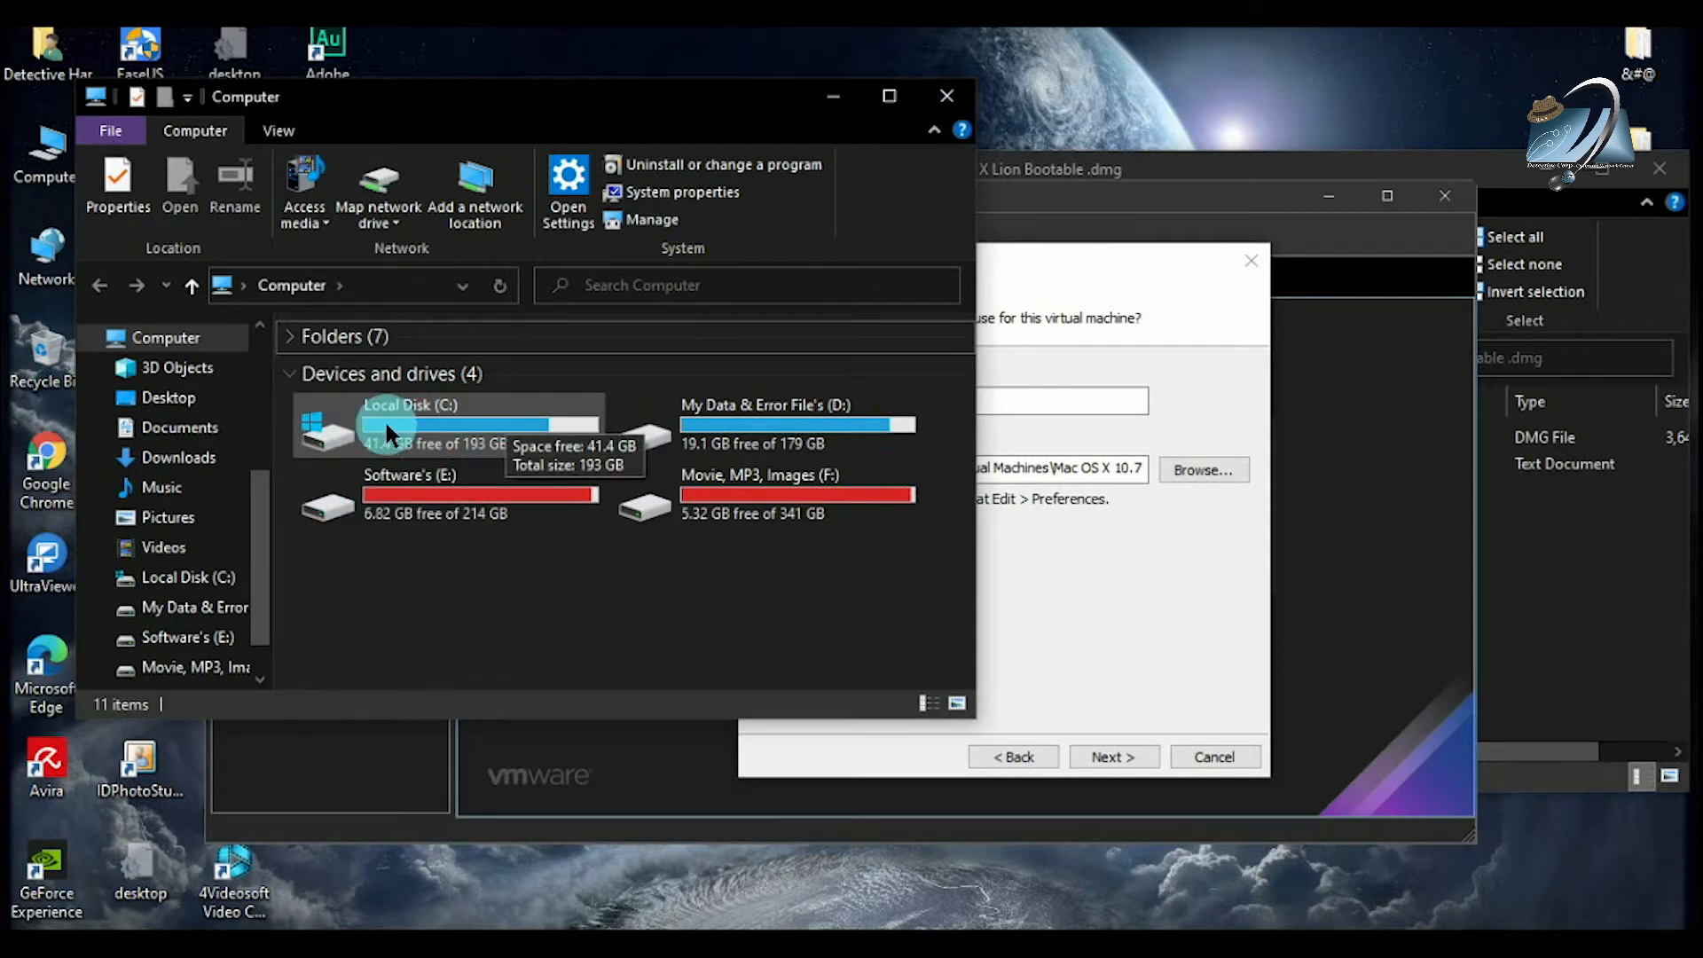
left_click(947, 95)
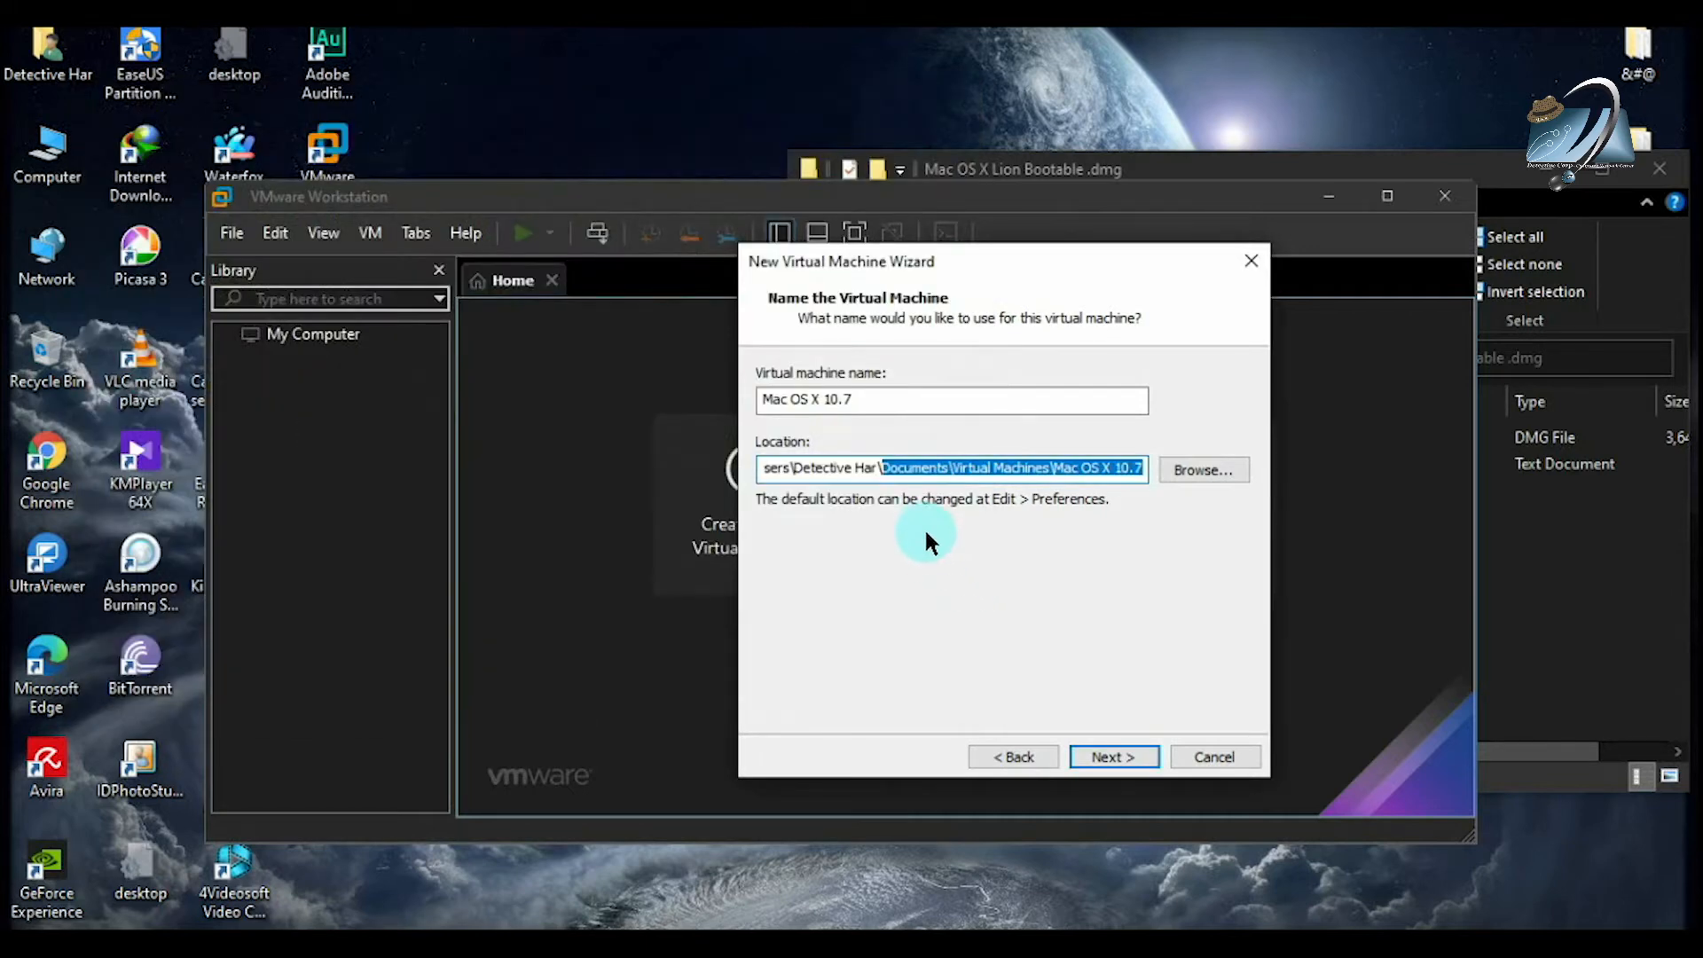
Step: Browse the drives for another virtual machine location, keep the default folder and proceed to the disk capacity settings
left_click(1105, 763)
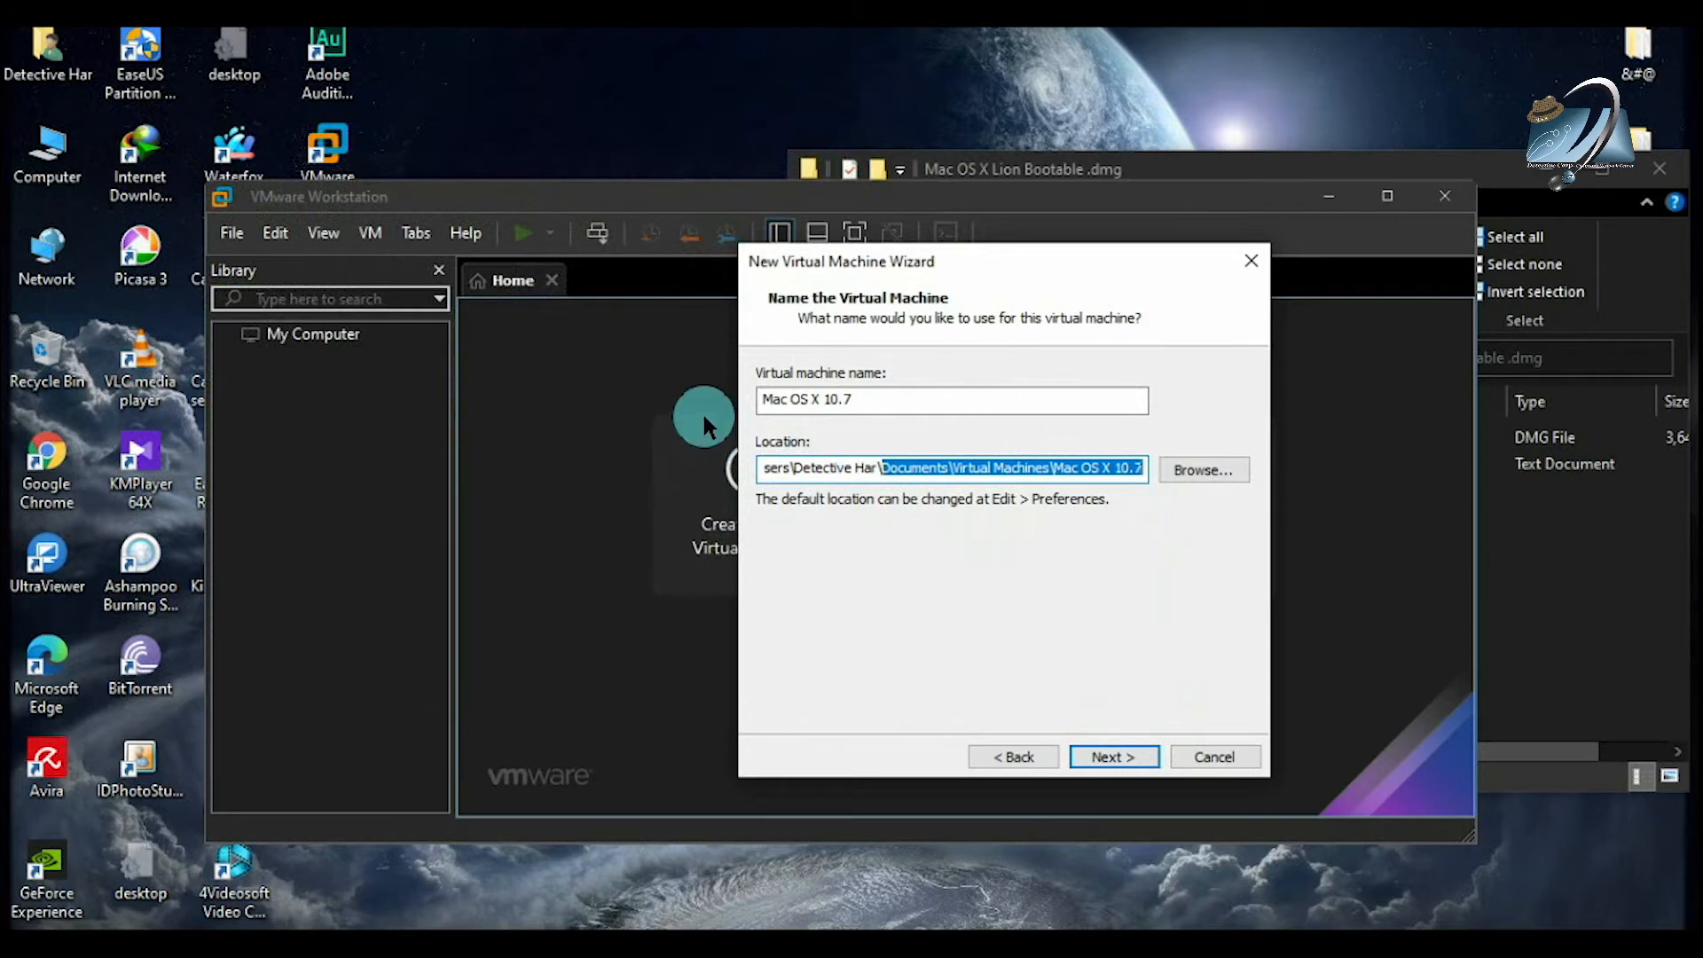
double_click(47, 151)
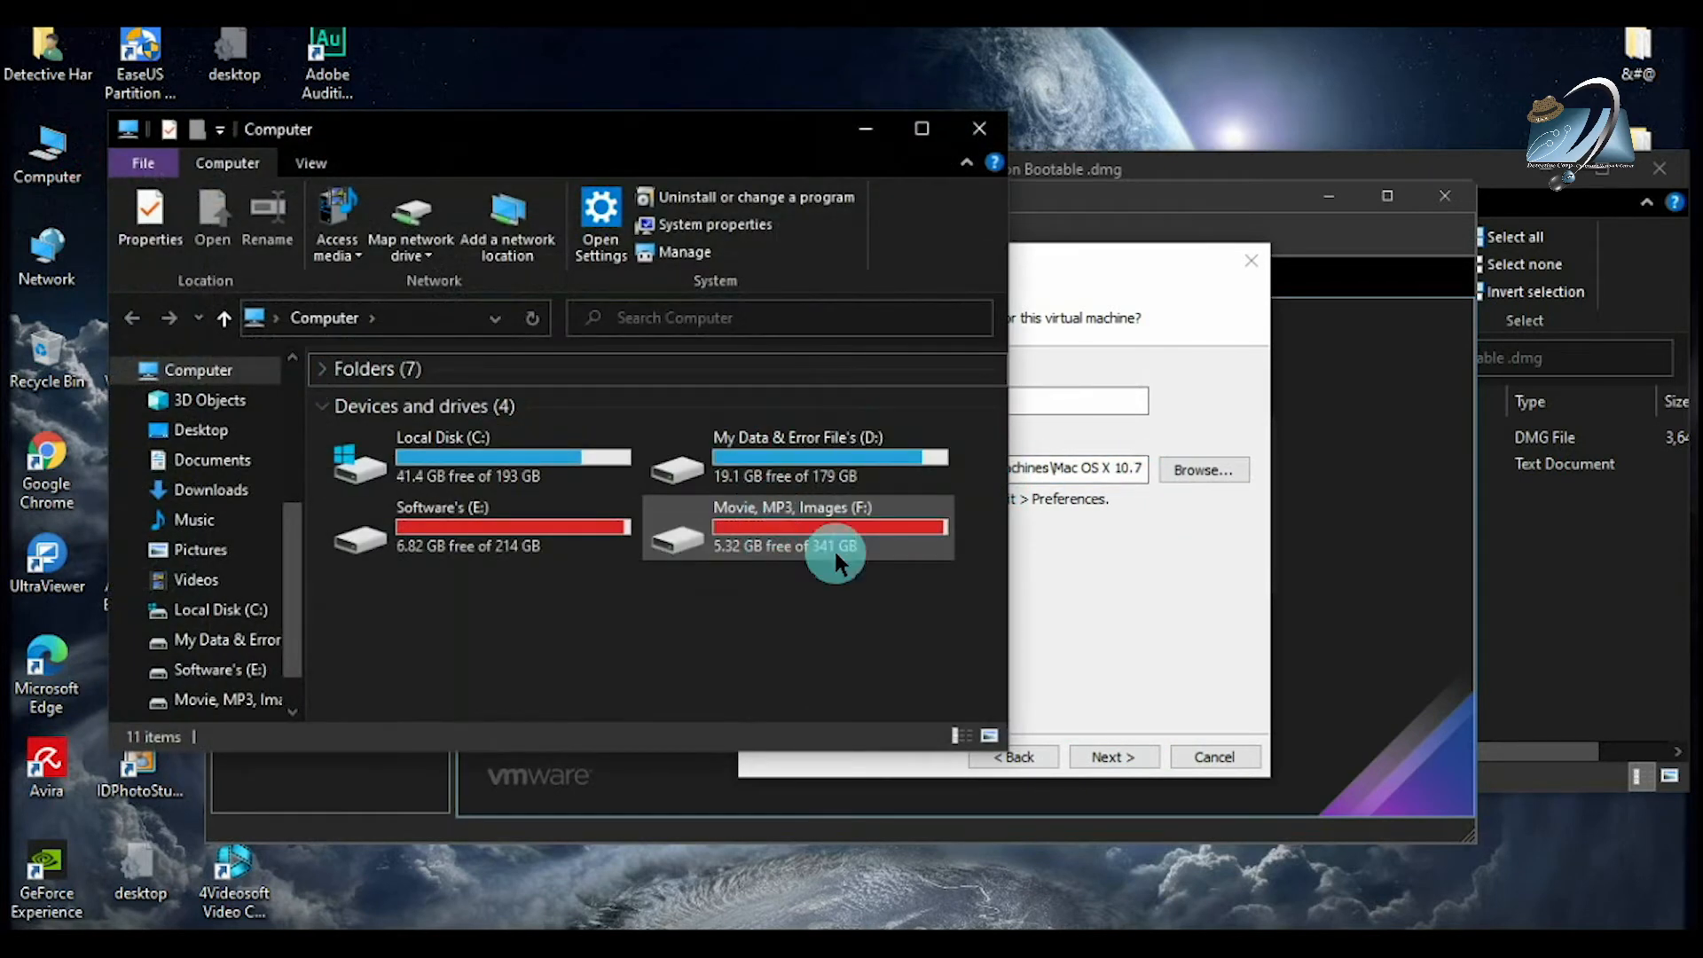
left_click(1173, 543)
left_click(1204, 470)
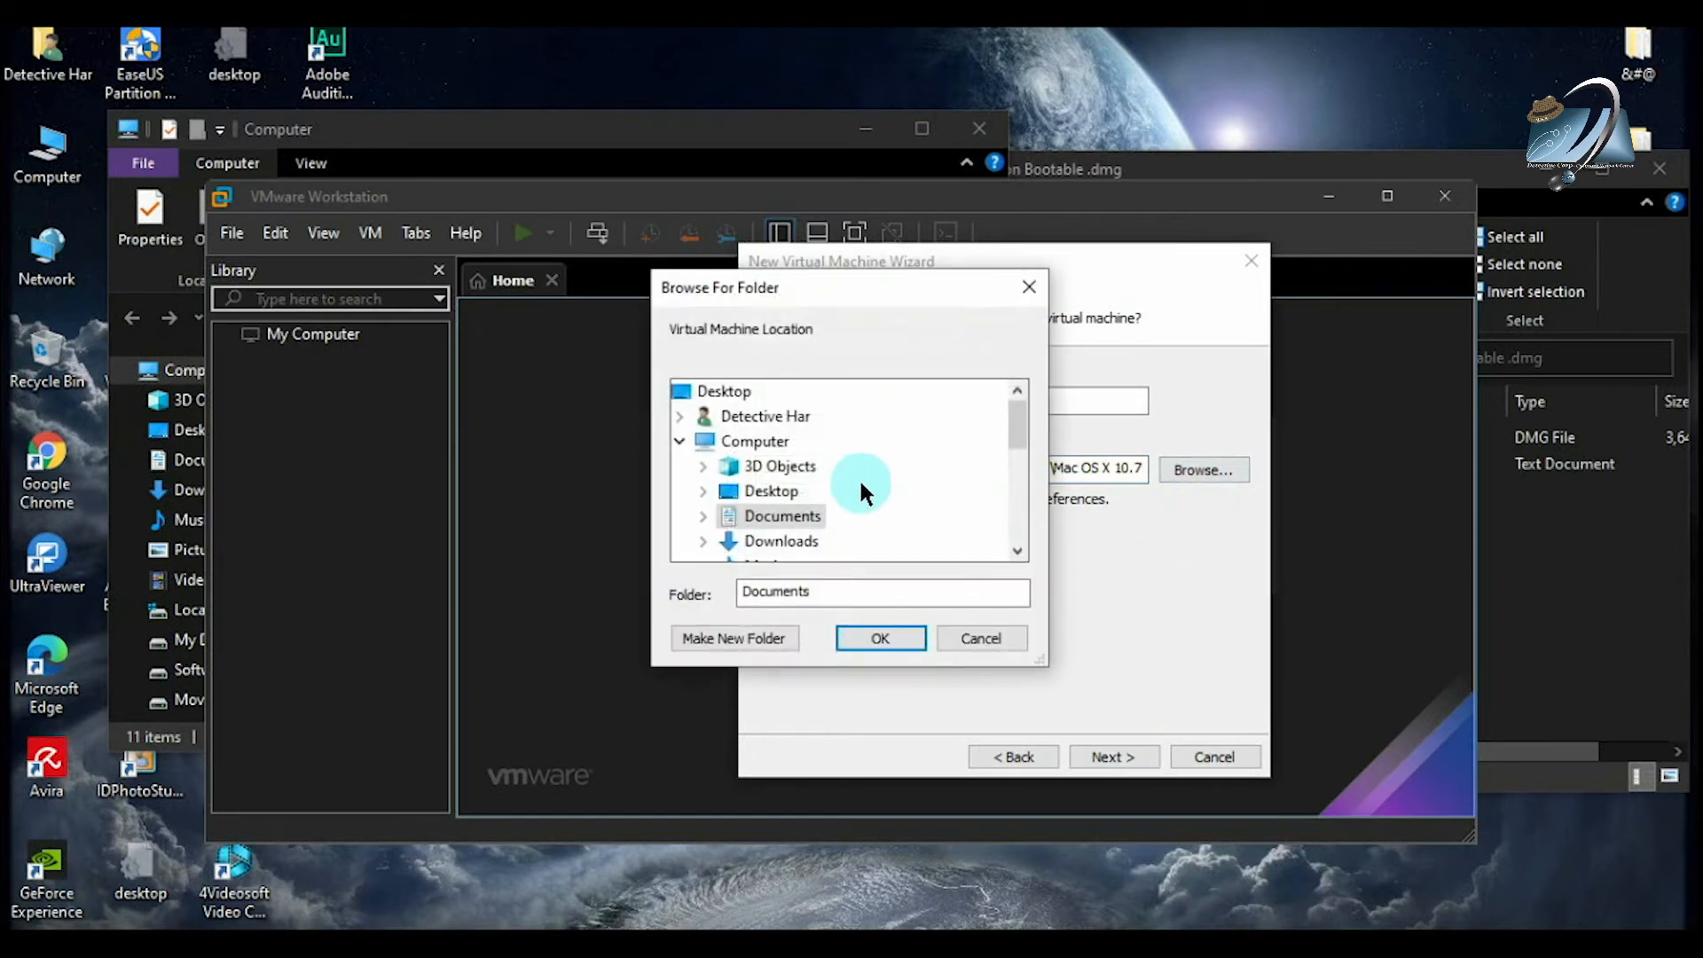
left_click_drag(1011, 435, 1015, 487)
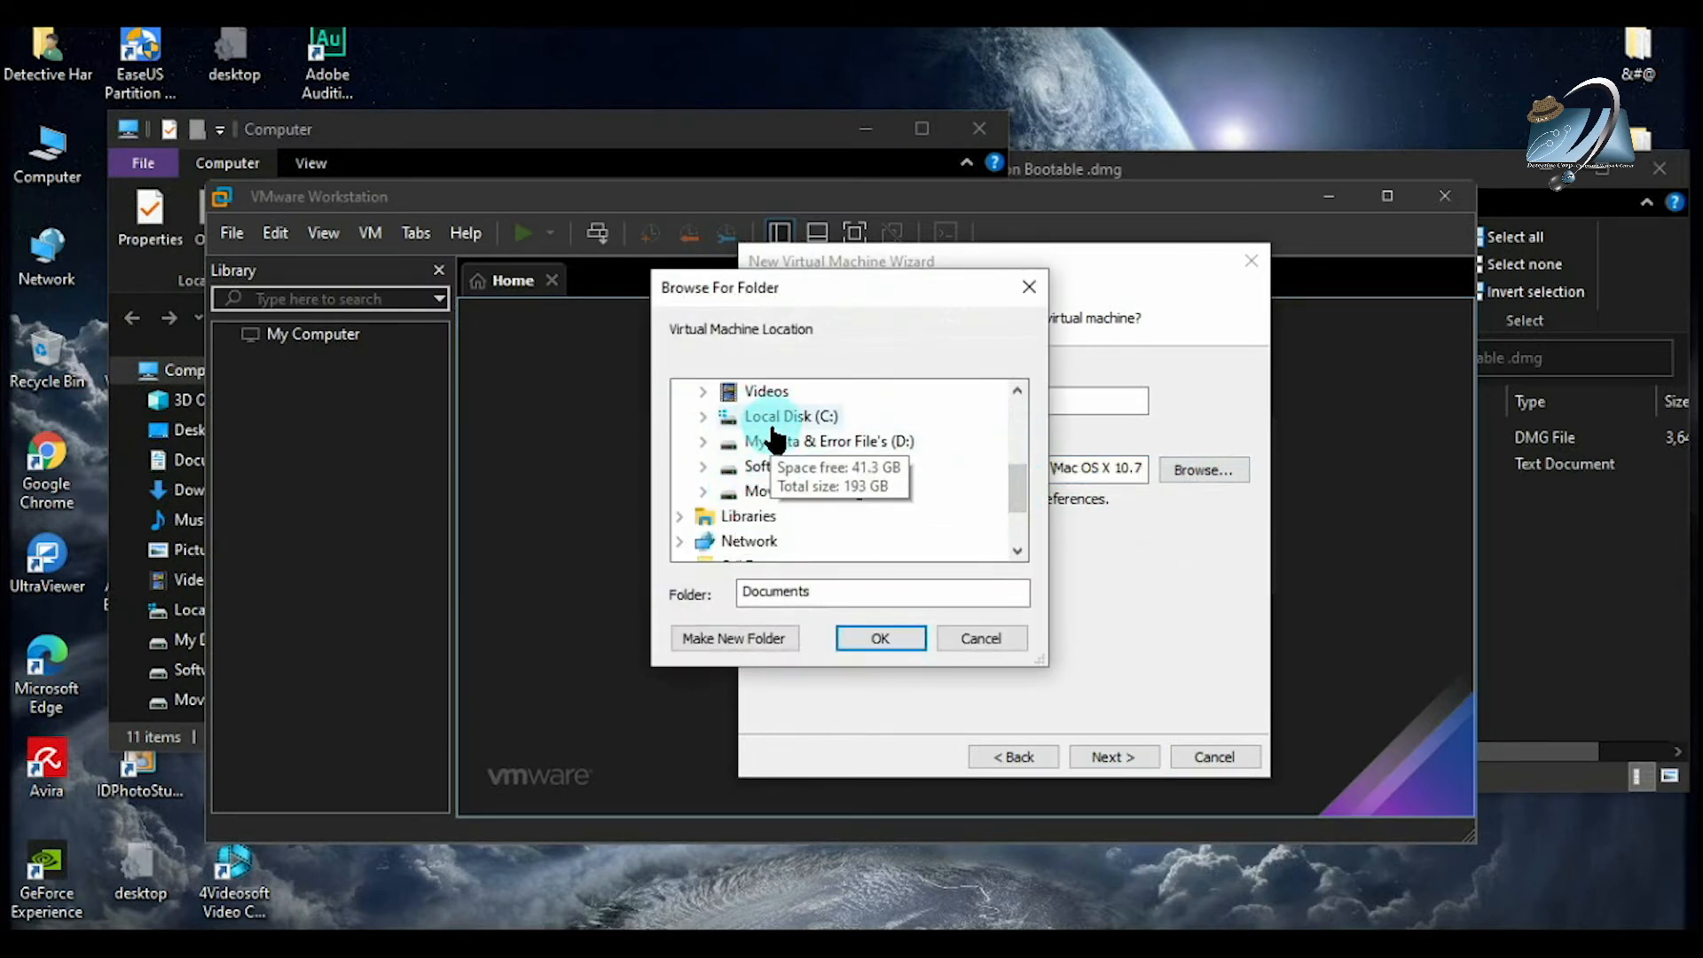
left_click(998, 639)
left_click(1116, 754)
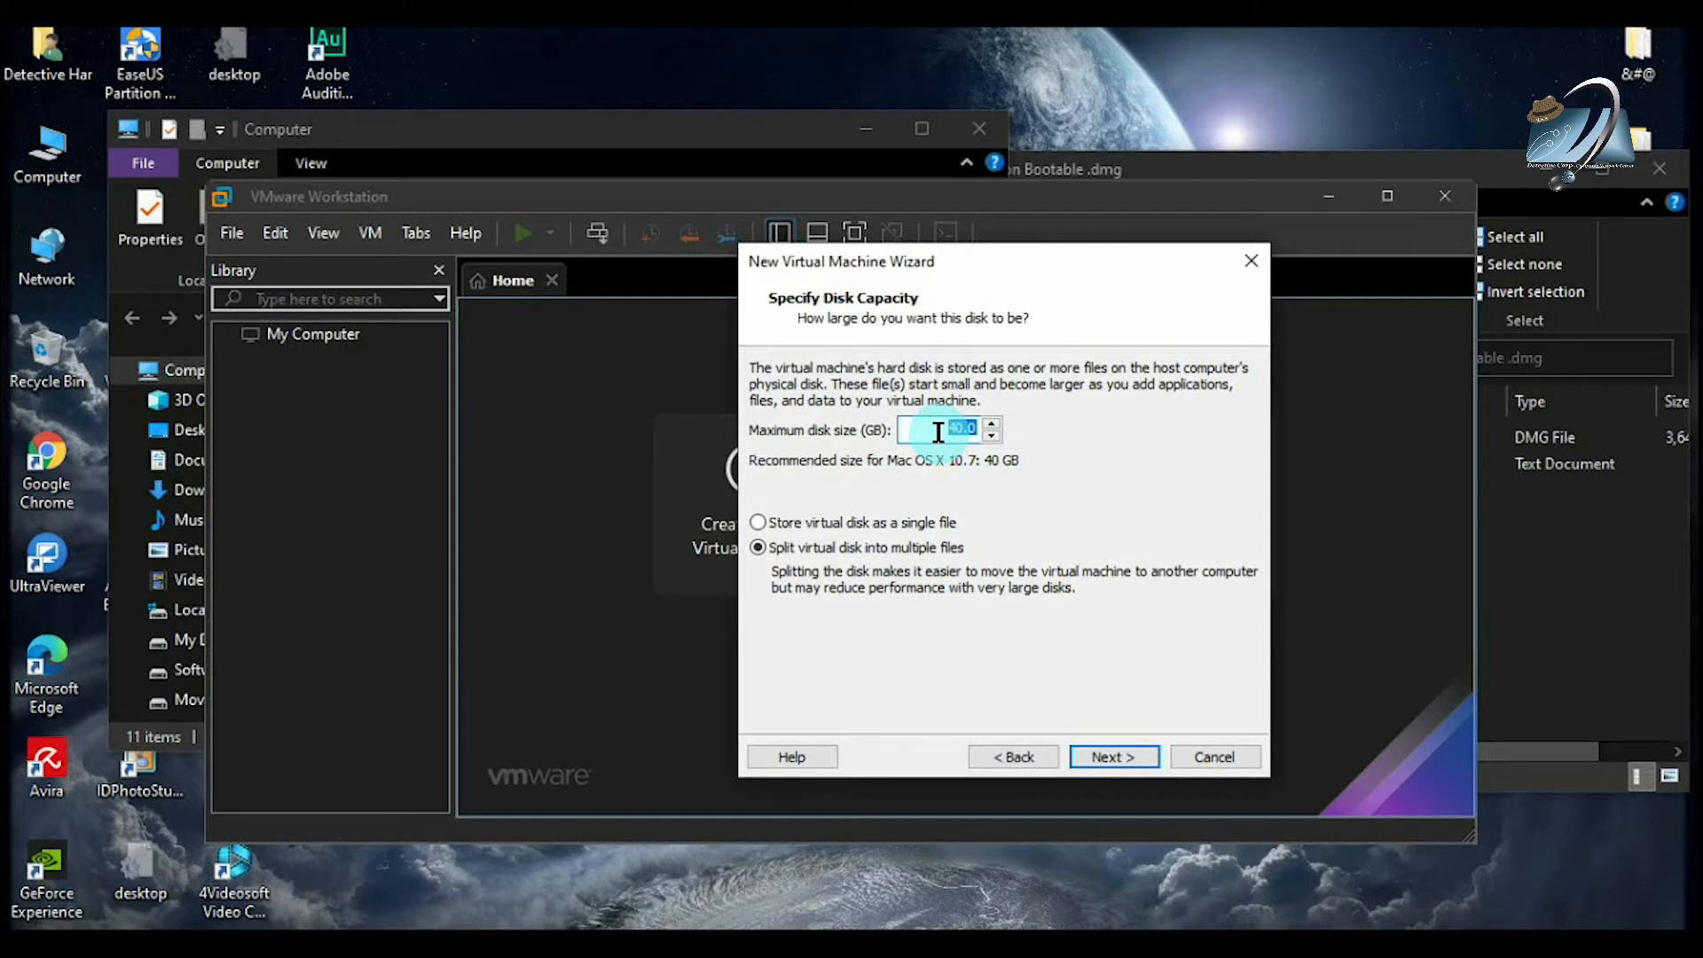
Step: Set the maximum disk size to 10 GB and choose to store the virtual disk as a single file
left_click(823, 521)
left_click(853, 542)
left_click(936, 428)
key("Delete")
type("1")
left_click(933, 520)
Step: Try splitting the virtual disk into multiple files, settle on storing it as a single file and proceed to the settings summary
left_click_drag(946, 440, 998, 435)
left_click(846, 543)
left_click_drag(945, 426, 991, 435)
left_click(947, 432)
left_click(972, 437)
left_click(758, 523)
left_click_drag(925, 429, 1005, 428)
left_click(823, 547)
left_click(929, 522)
left_click(1108, 757)
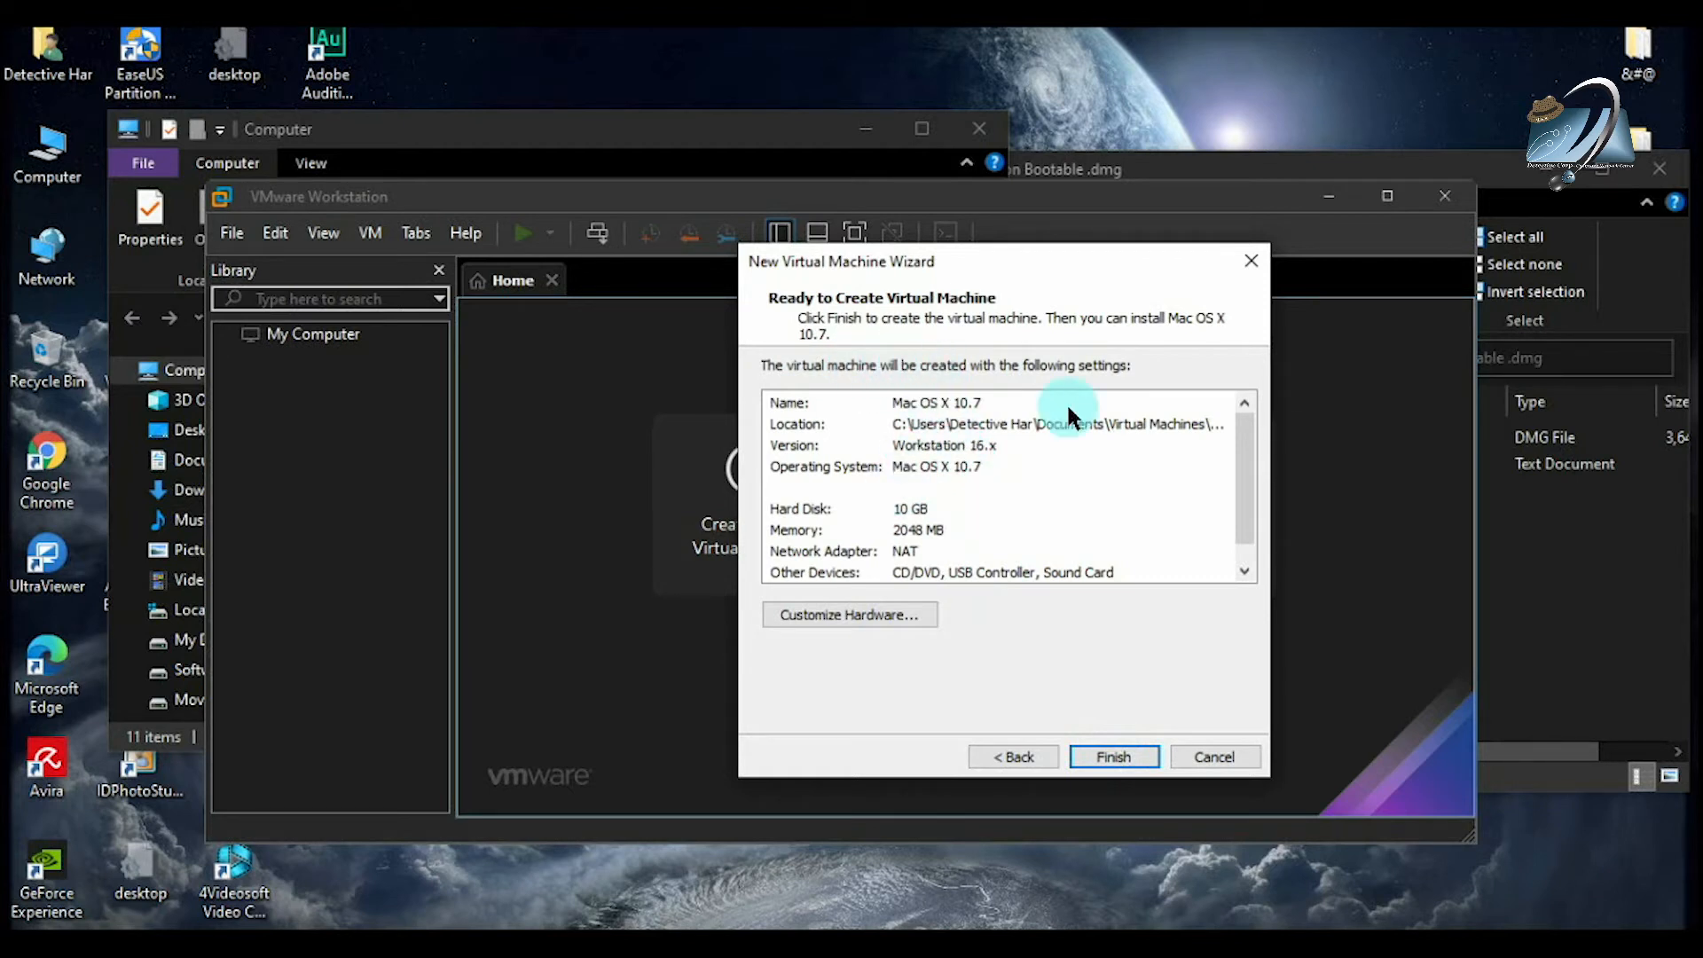
Step: Review the summary, including the memory entry, and finish creating the virtual machine
scroll(1242, 439, "down", 1)
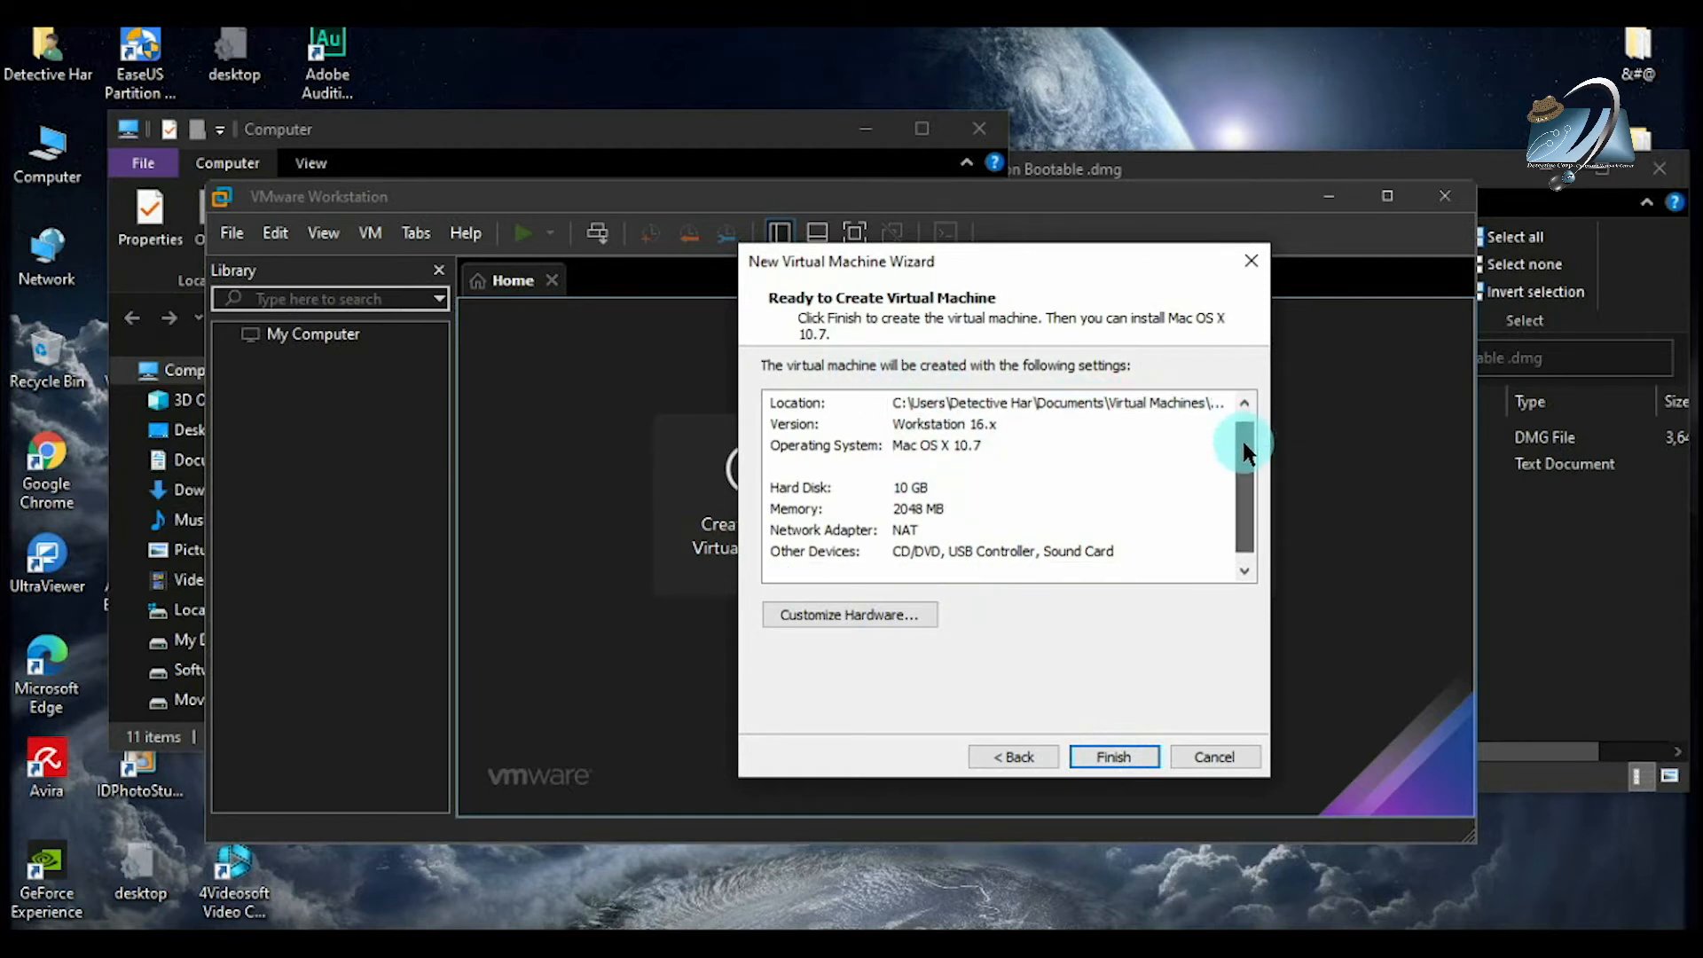
left_click(1245, 402)
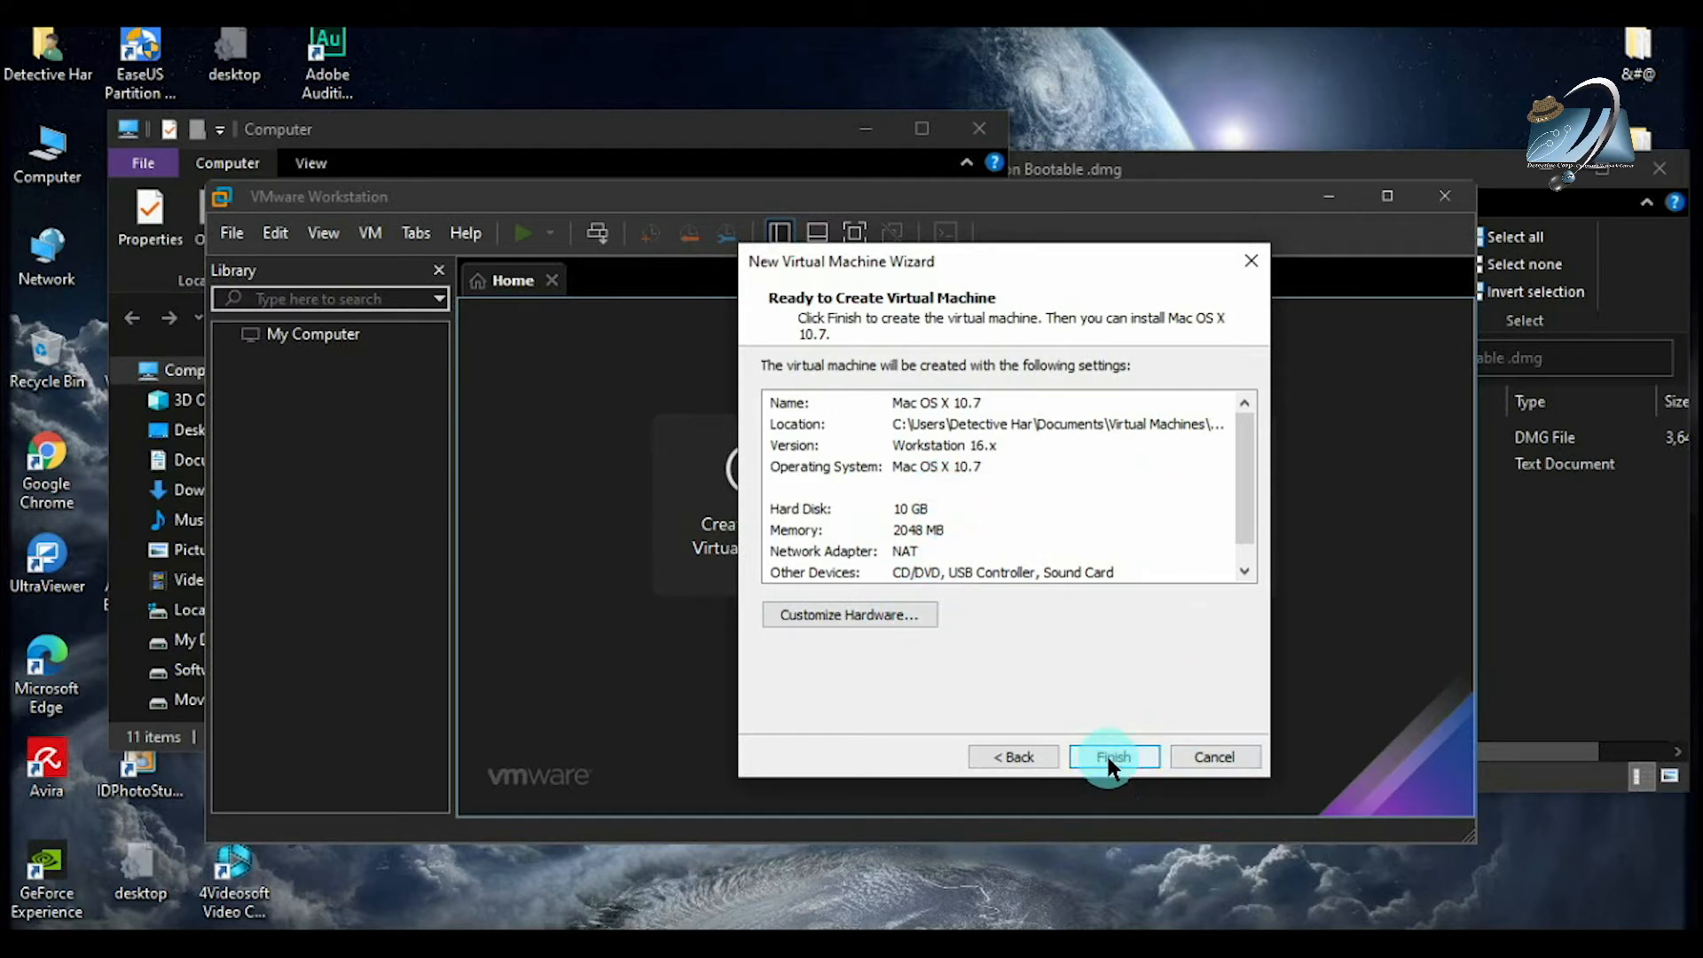
left_click(890, 529)
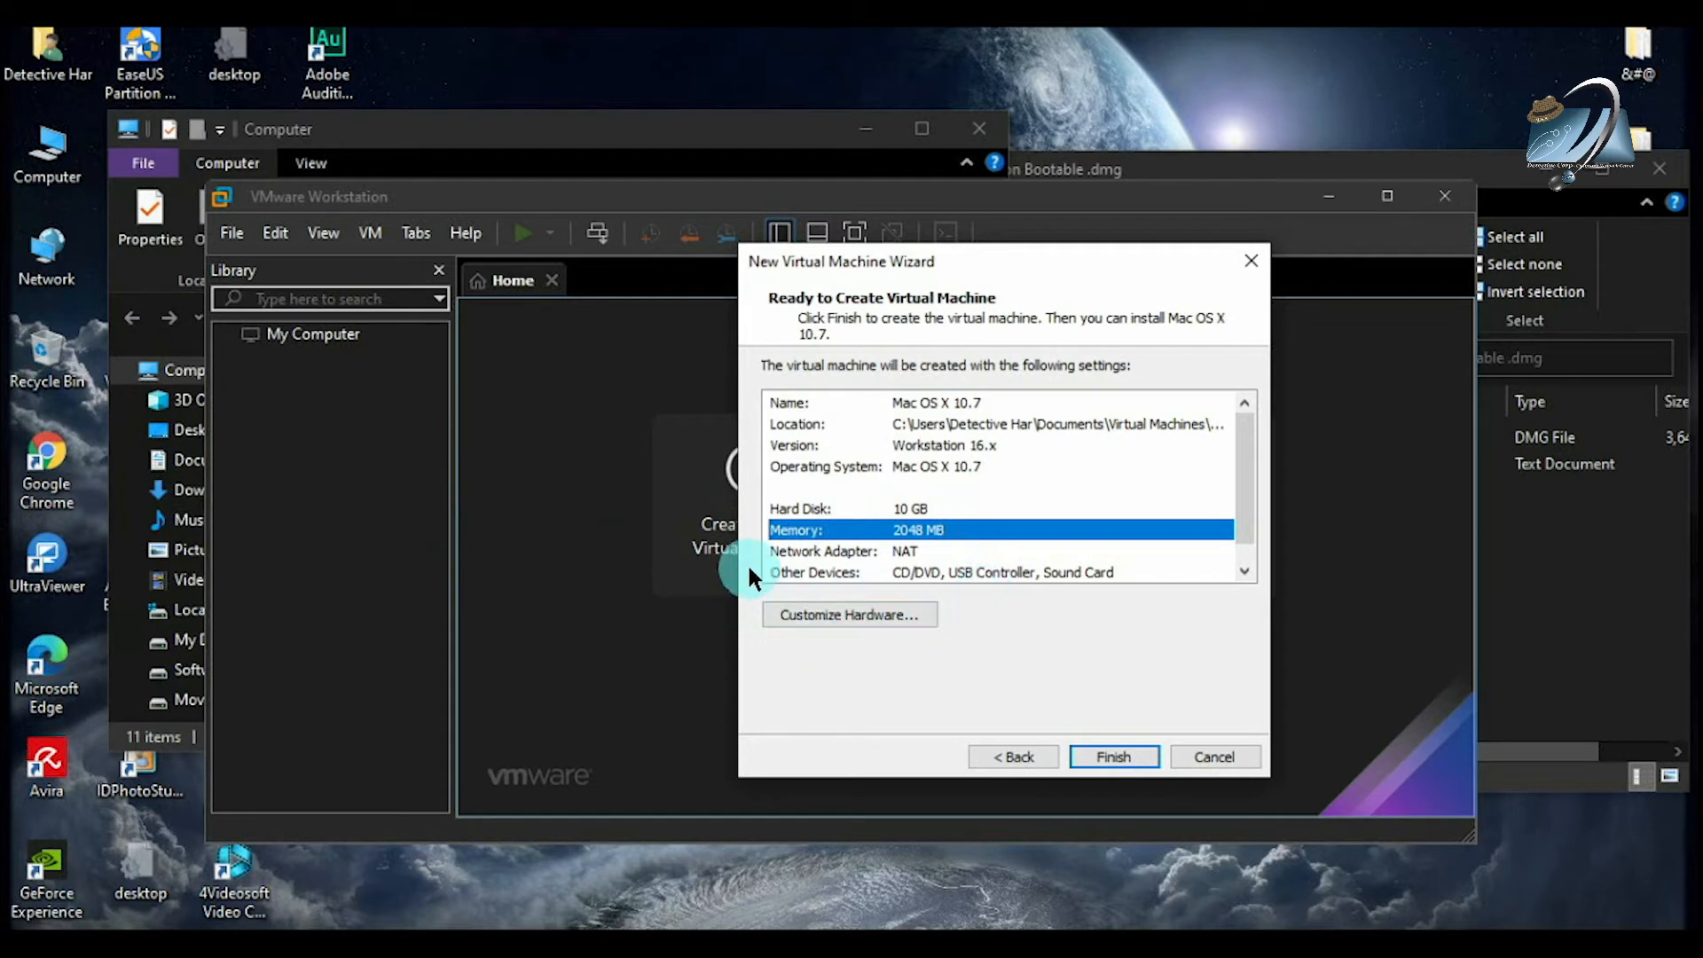
left_click(1116, 757)
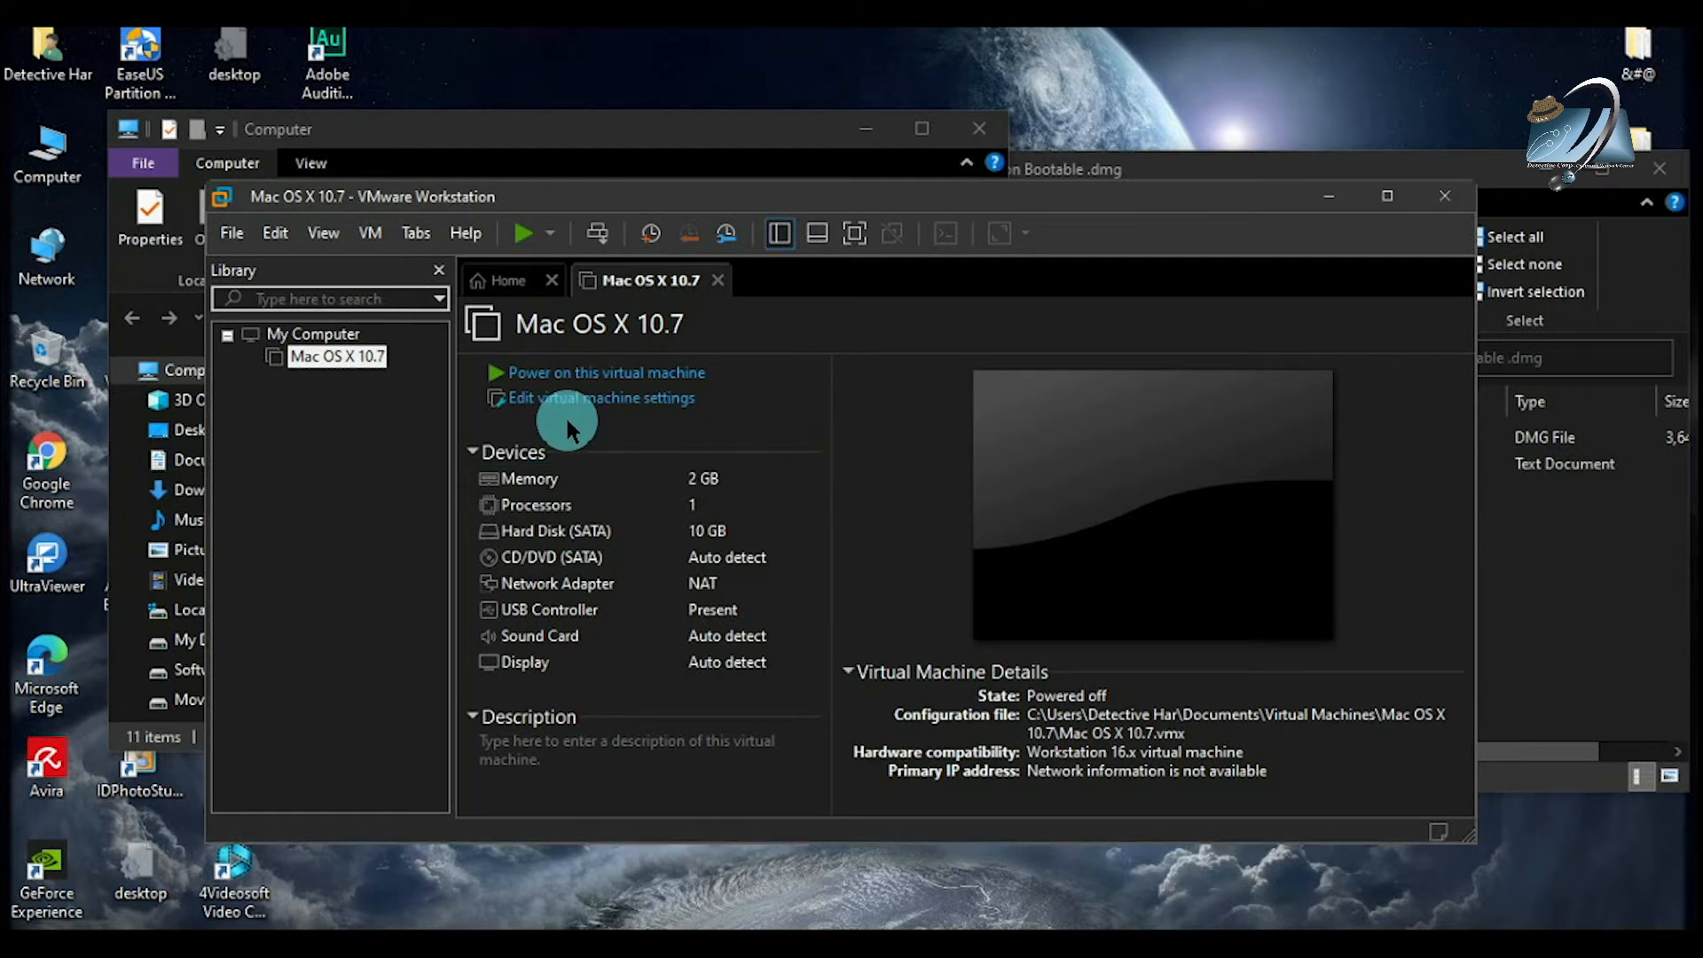
Step: Check the USB controller's compatibility options in the virtual machine settings, keep USB 2.0 and accept the settings
left_click(533, 399)
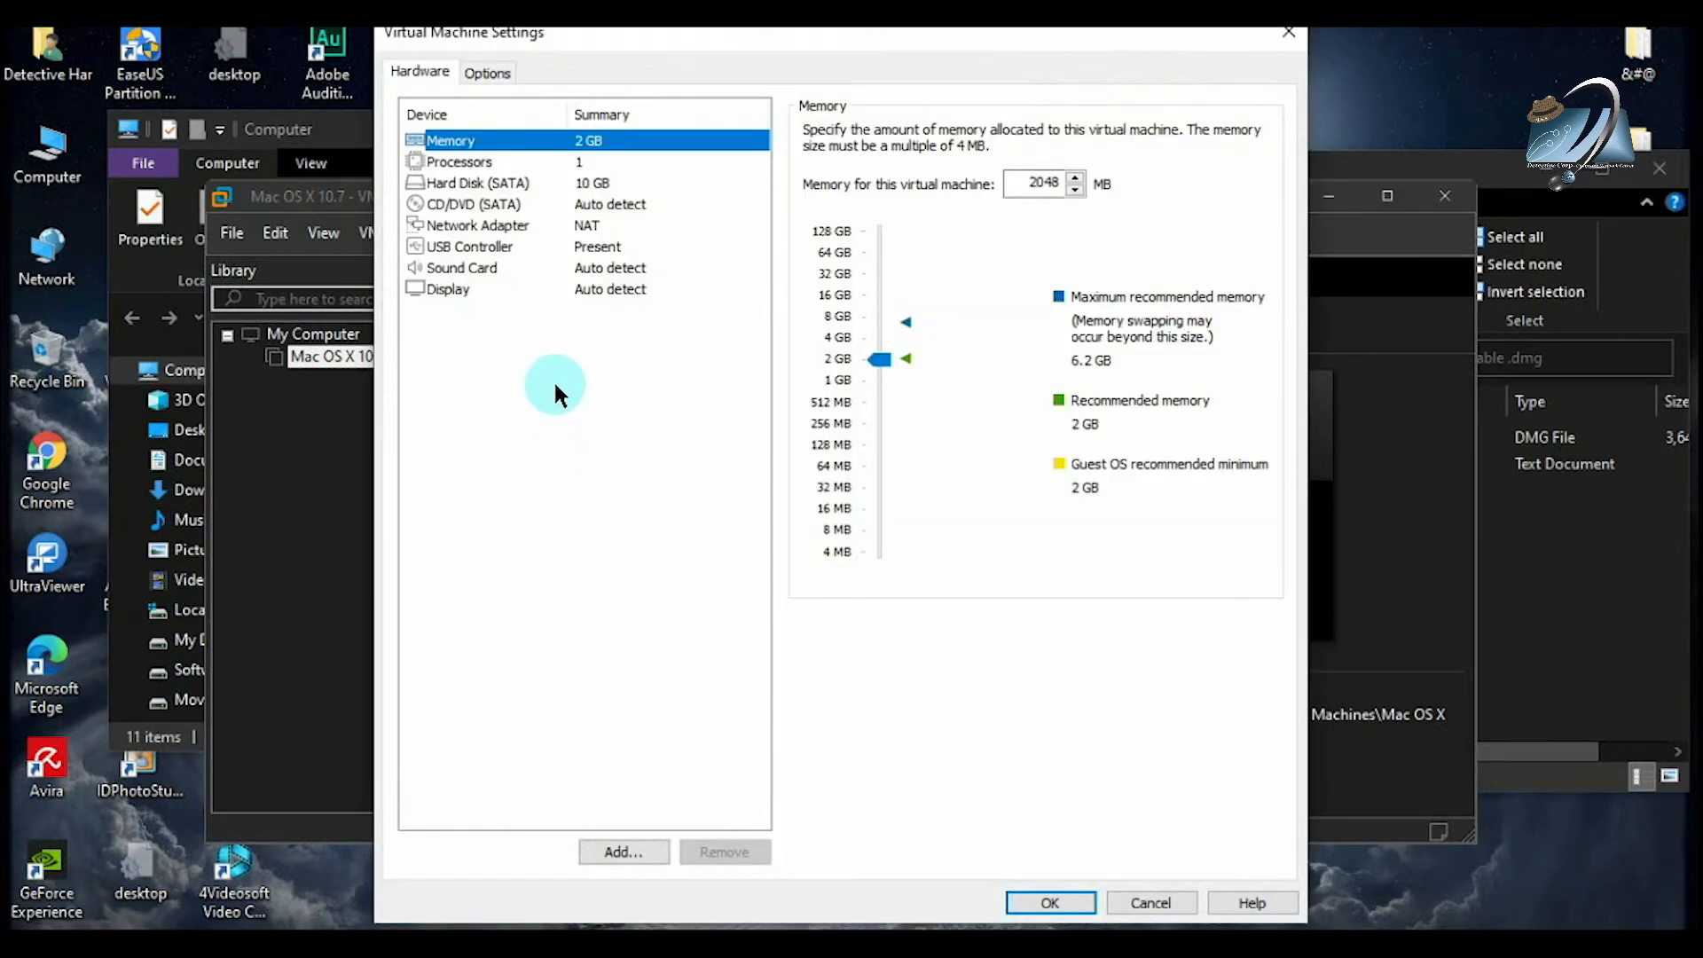
left_click(471, 249)
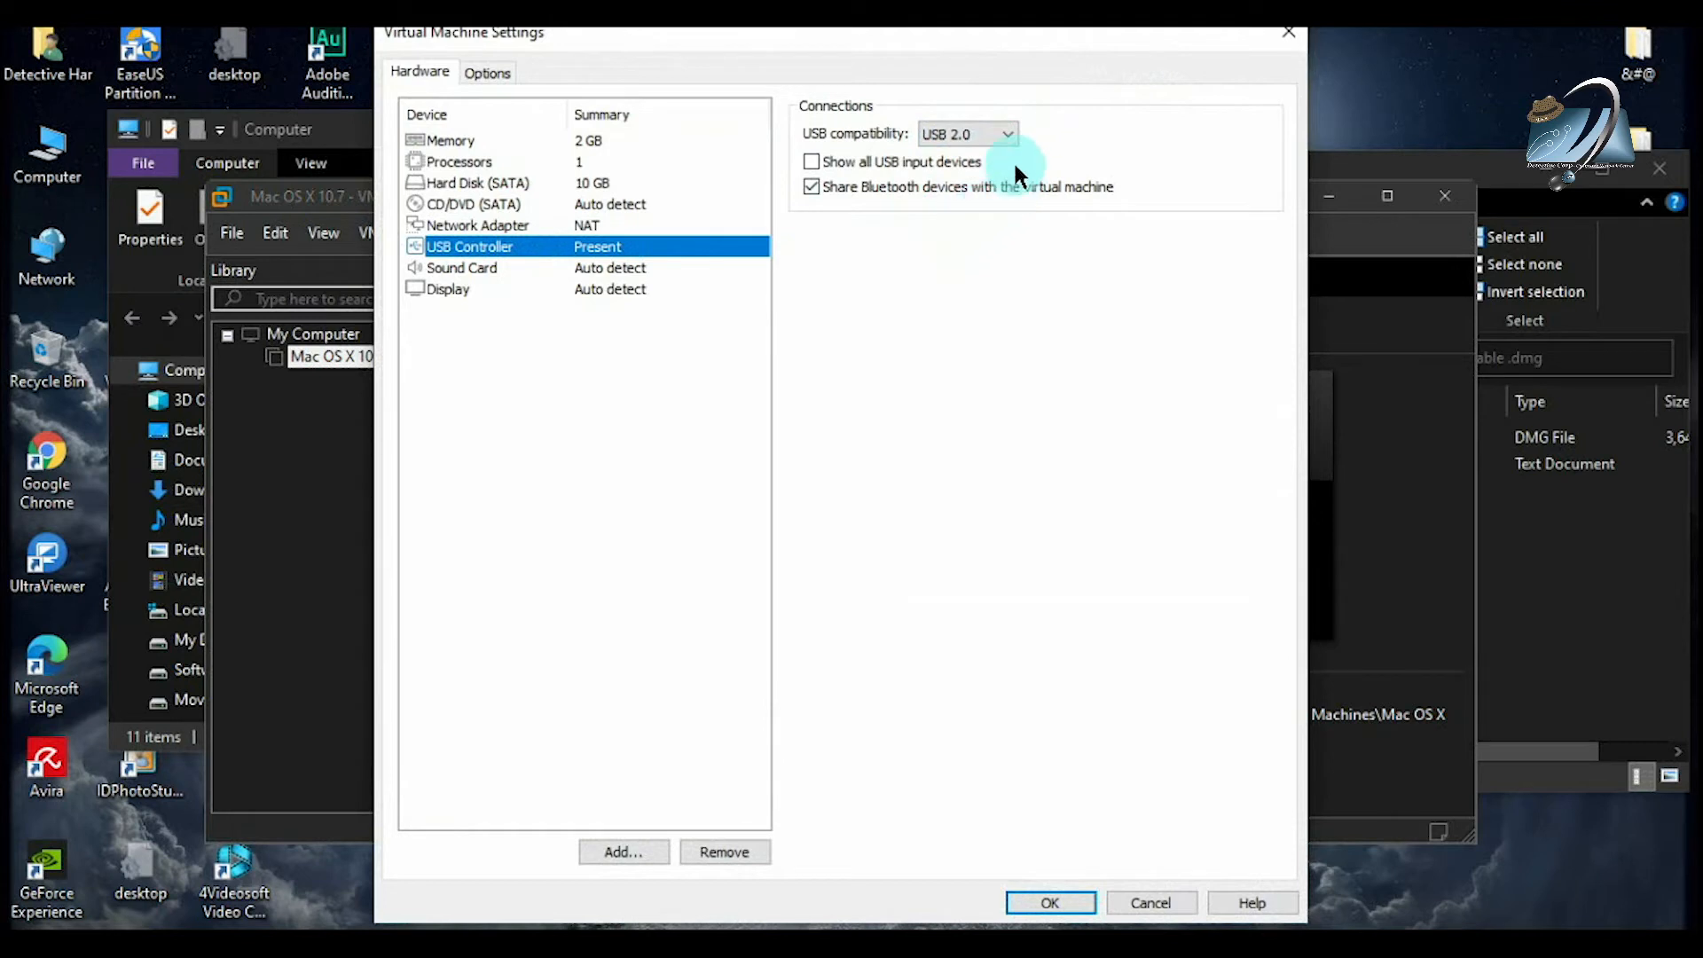
left_click(989, 134)
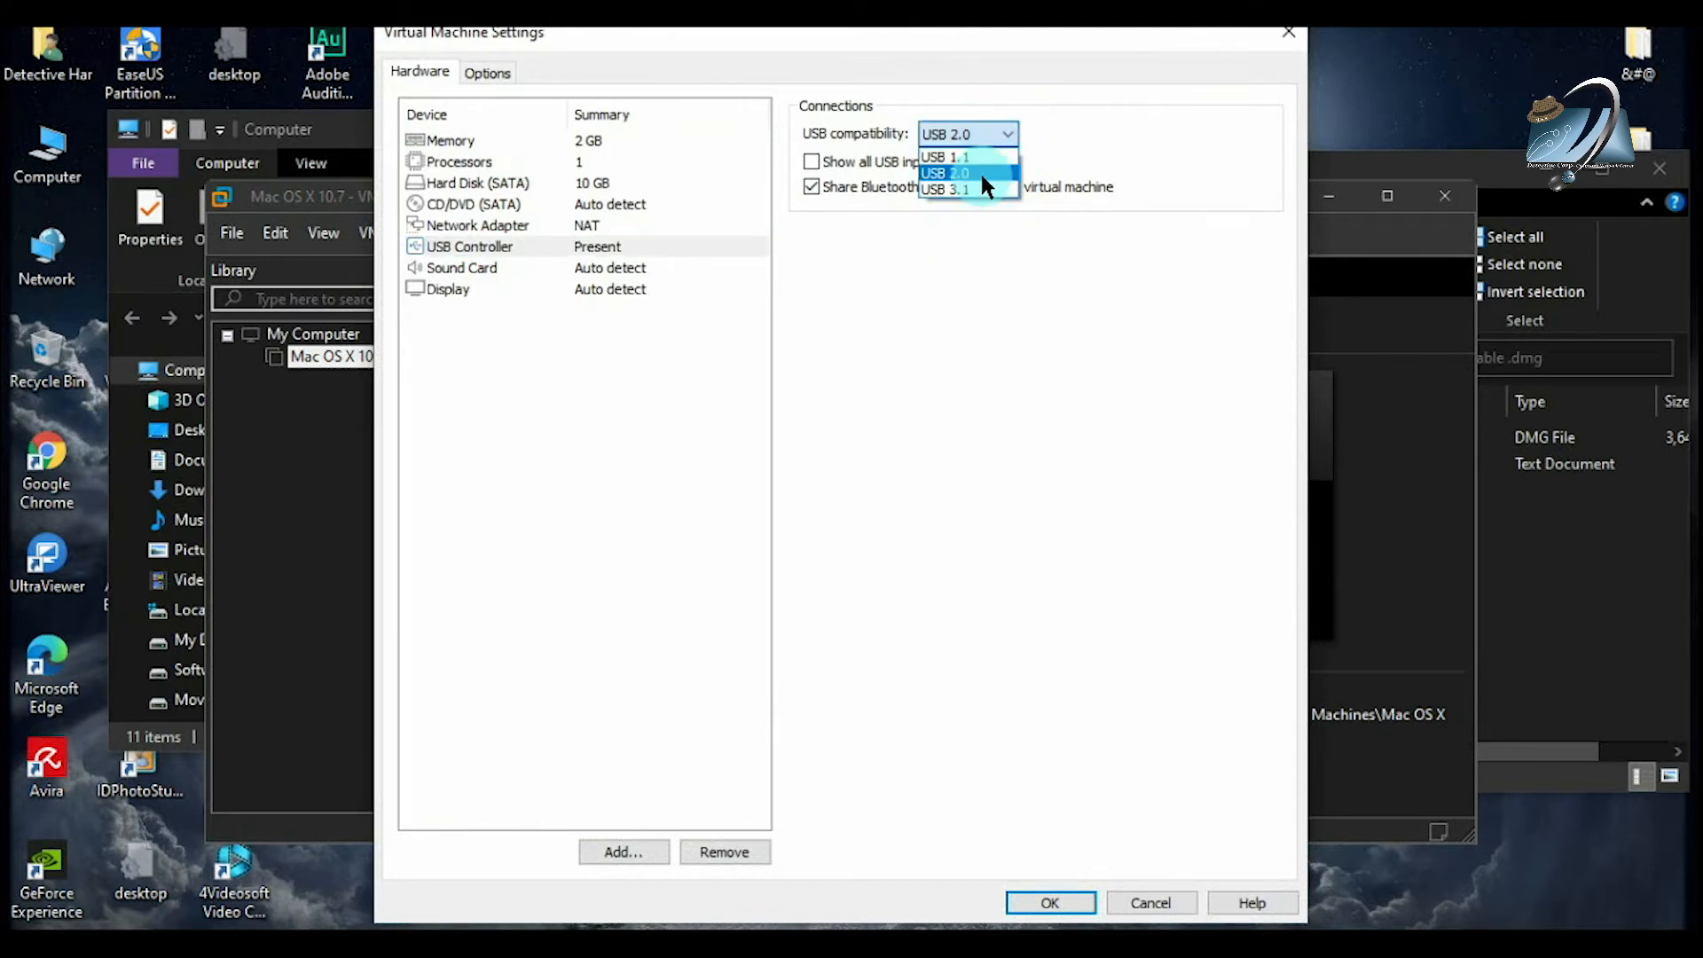
left_click(980, 170)
left_click(987, 130)
left_click(986, 130)
left_click(989, 136)
left_click(990, 173)
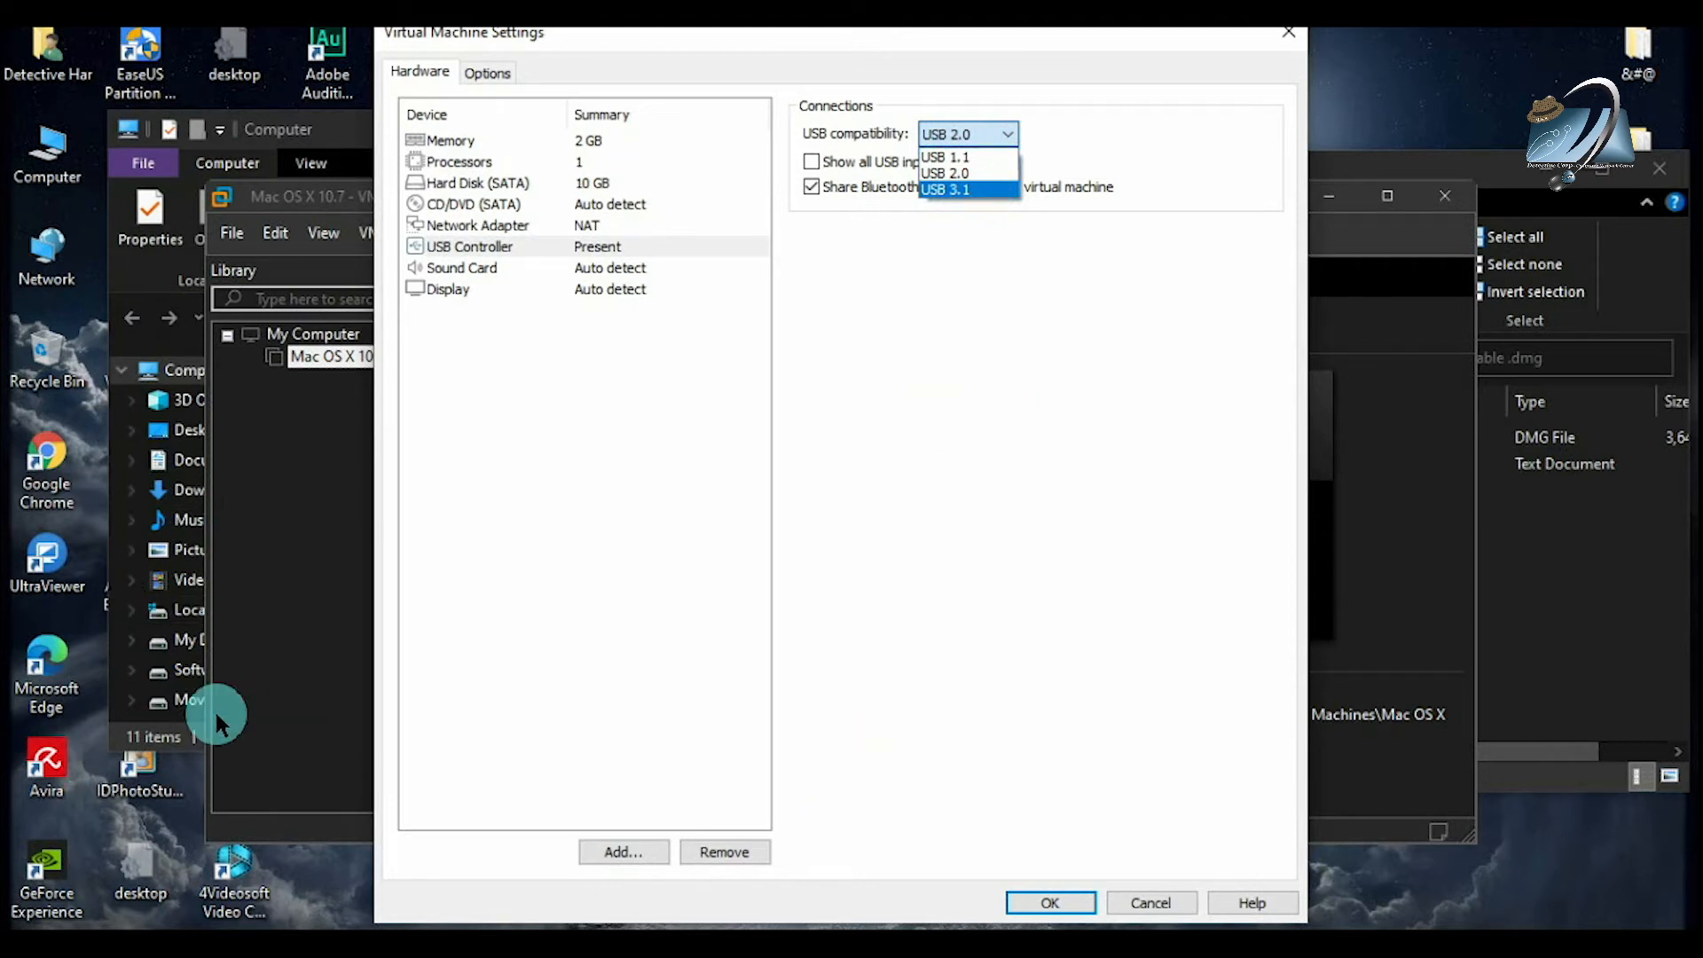
left_click(797, 165)
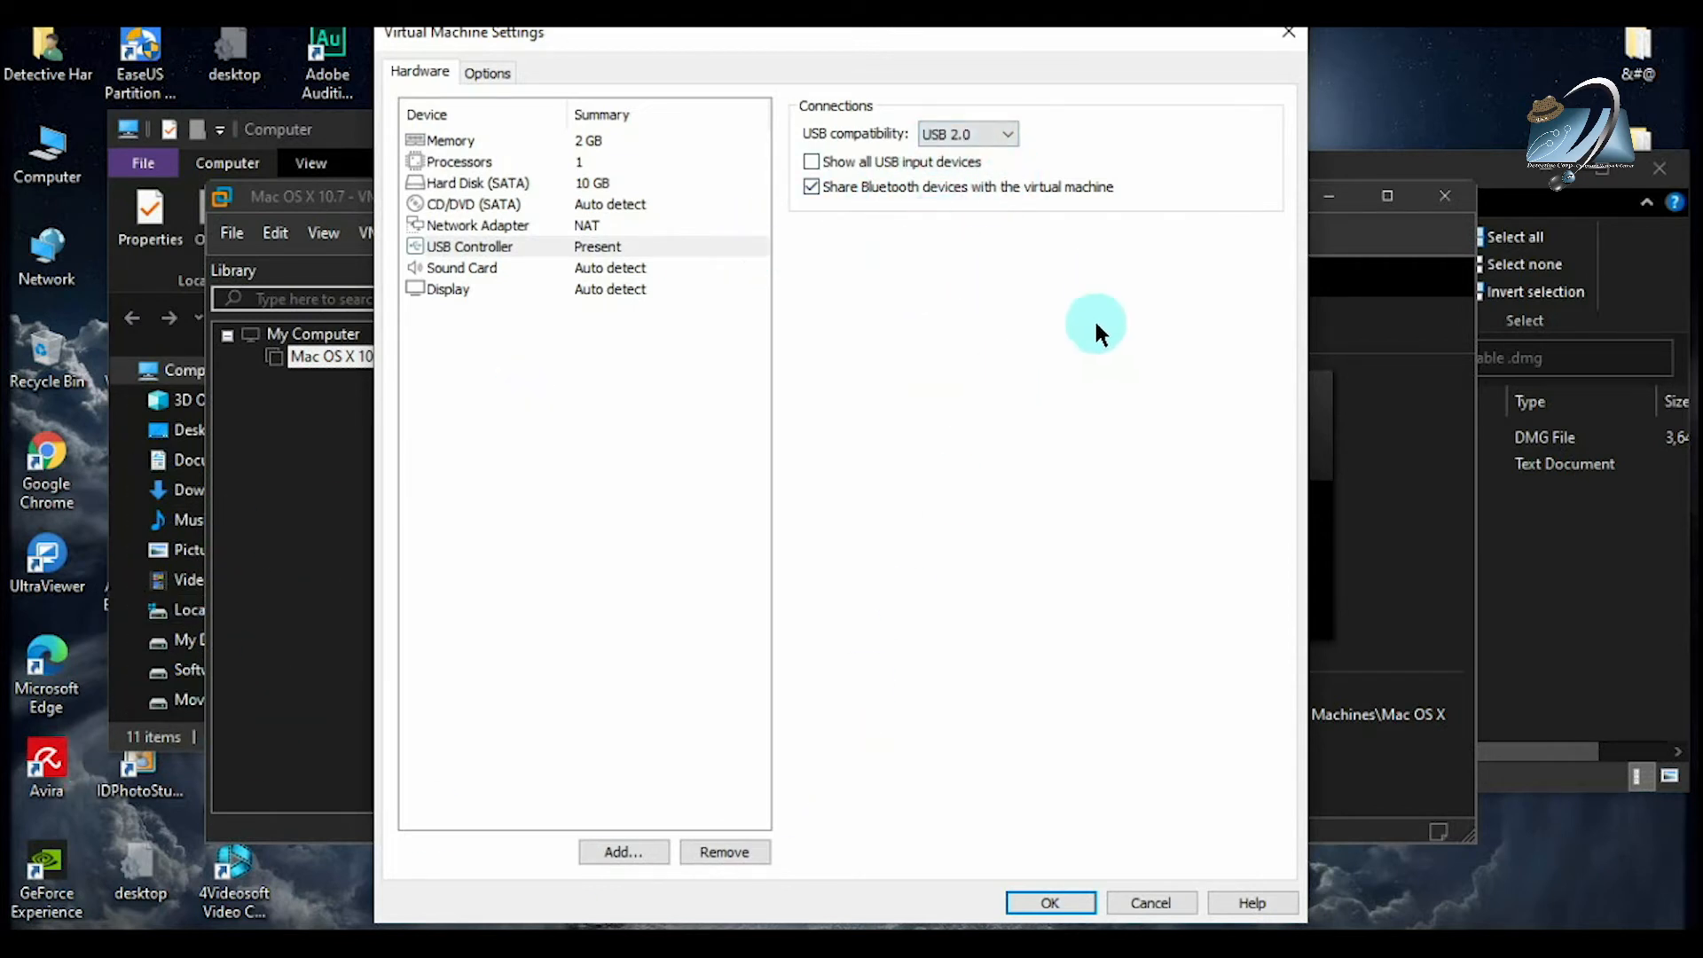
left_click(1058, 900)
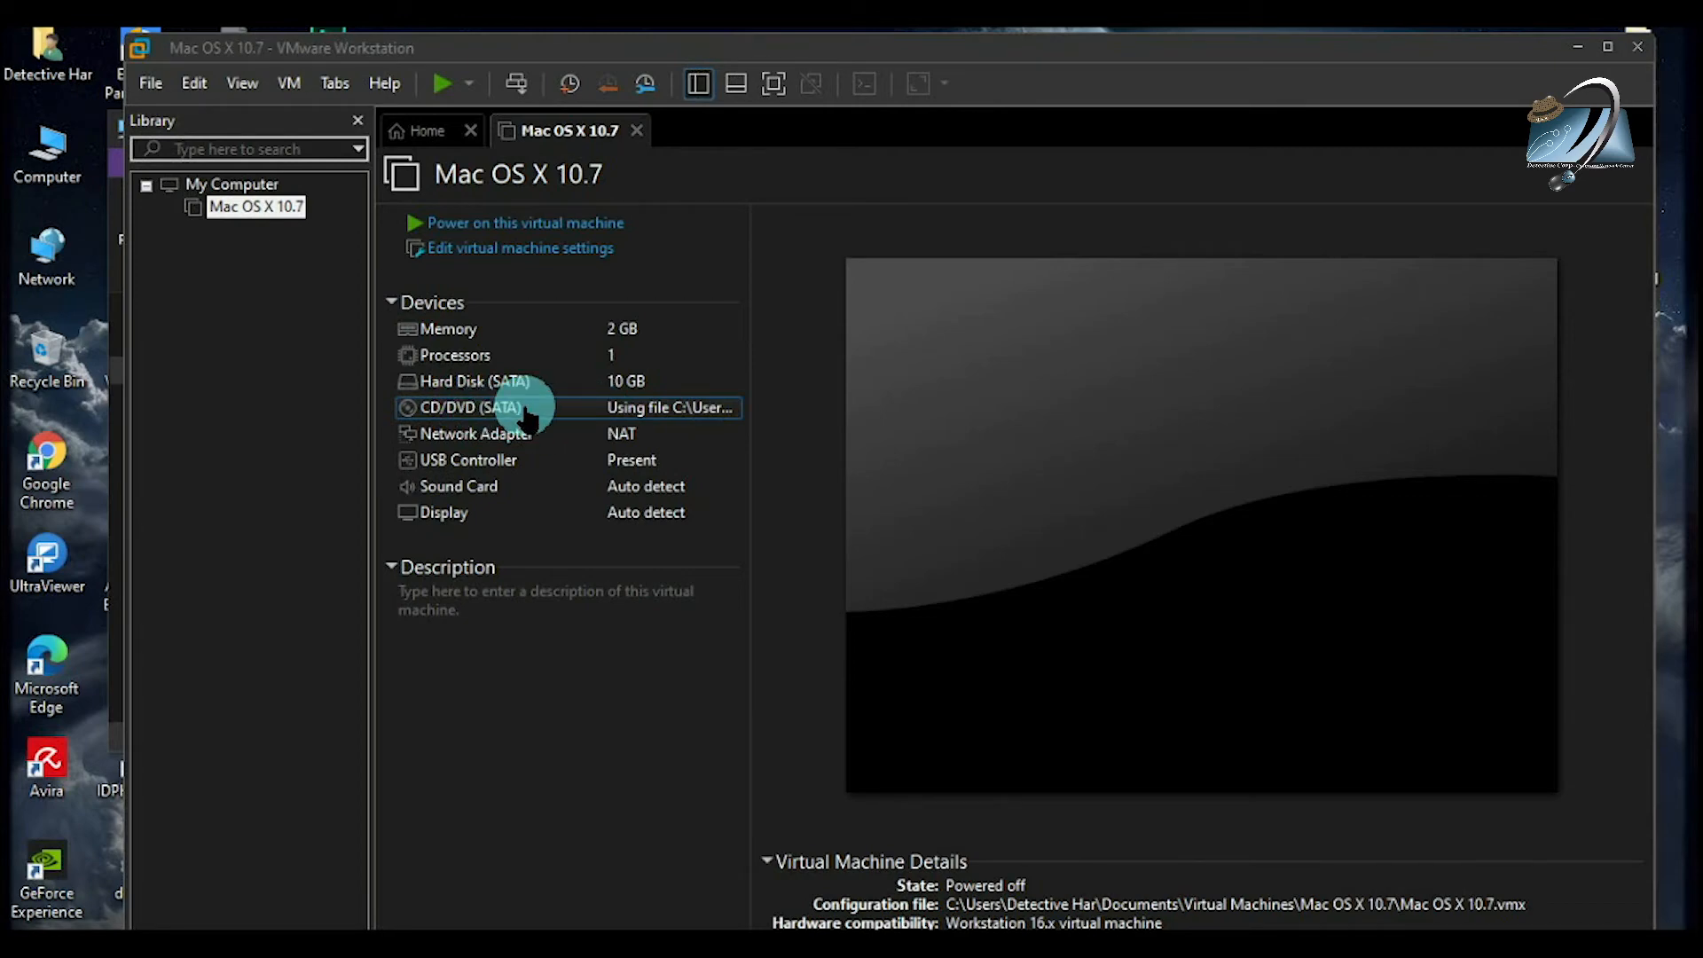
Step: Open the CD/DVD (SATA) device settings, try the physical drive connection and settle on using an ISO image file
double_click(607, 404)
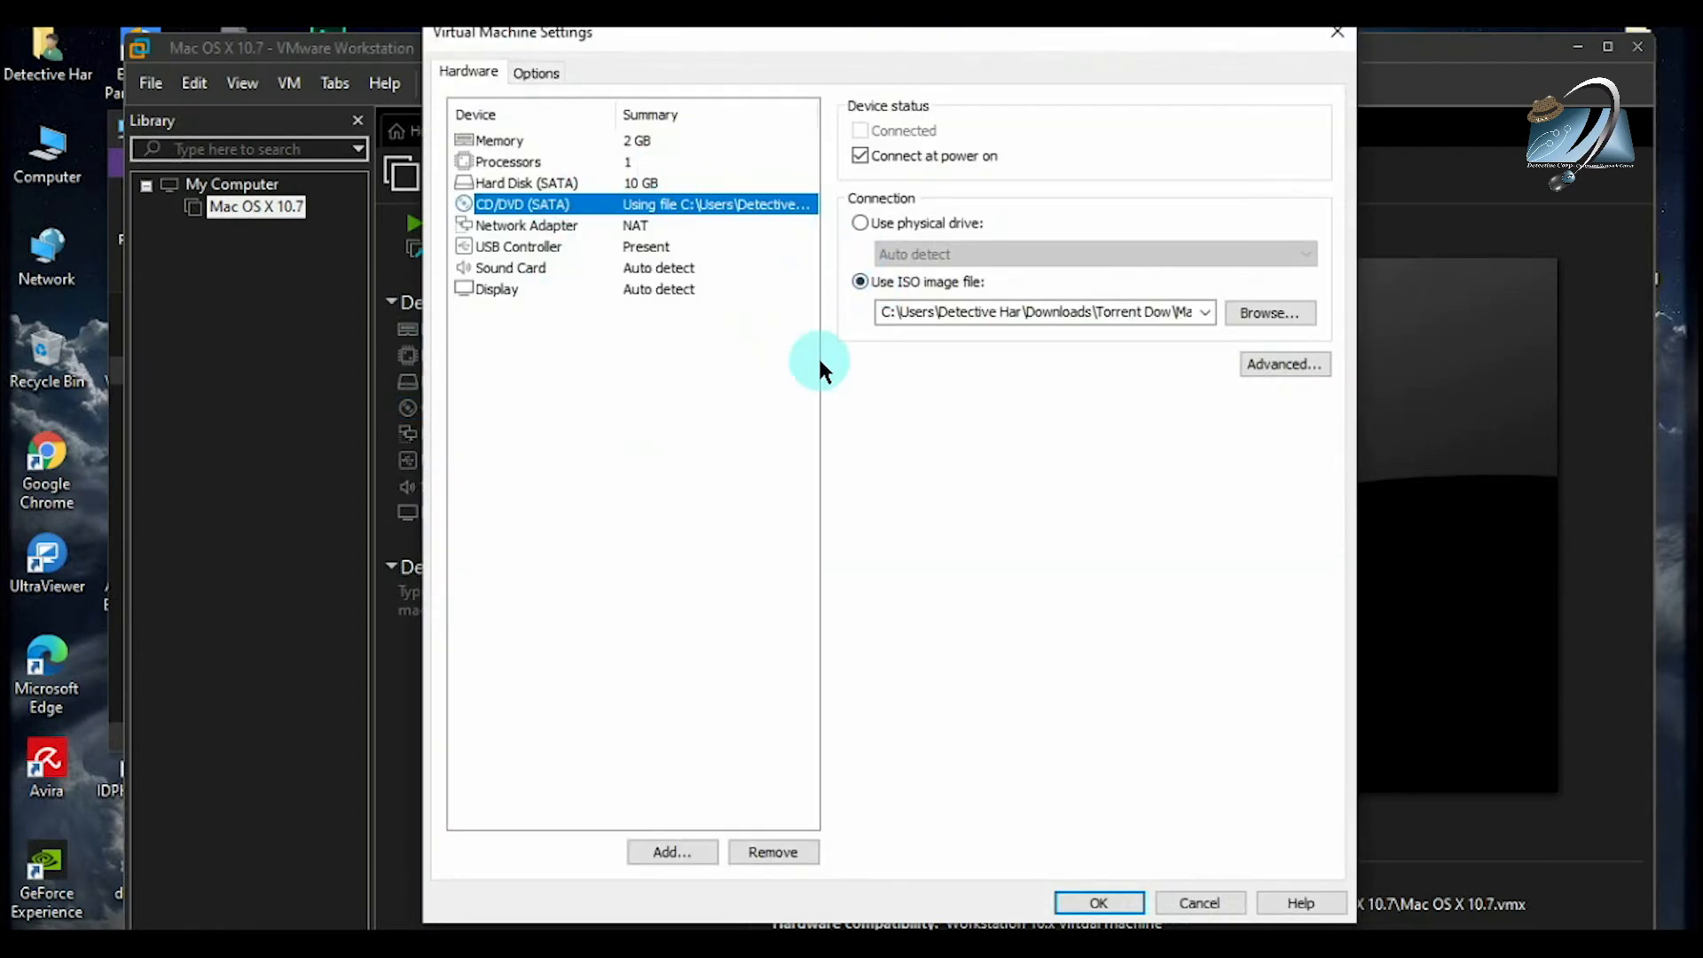
left_click(910, 223)
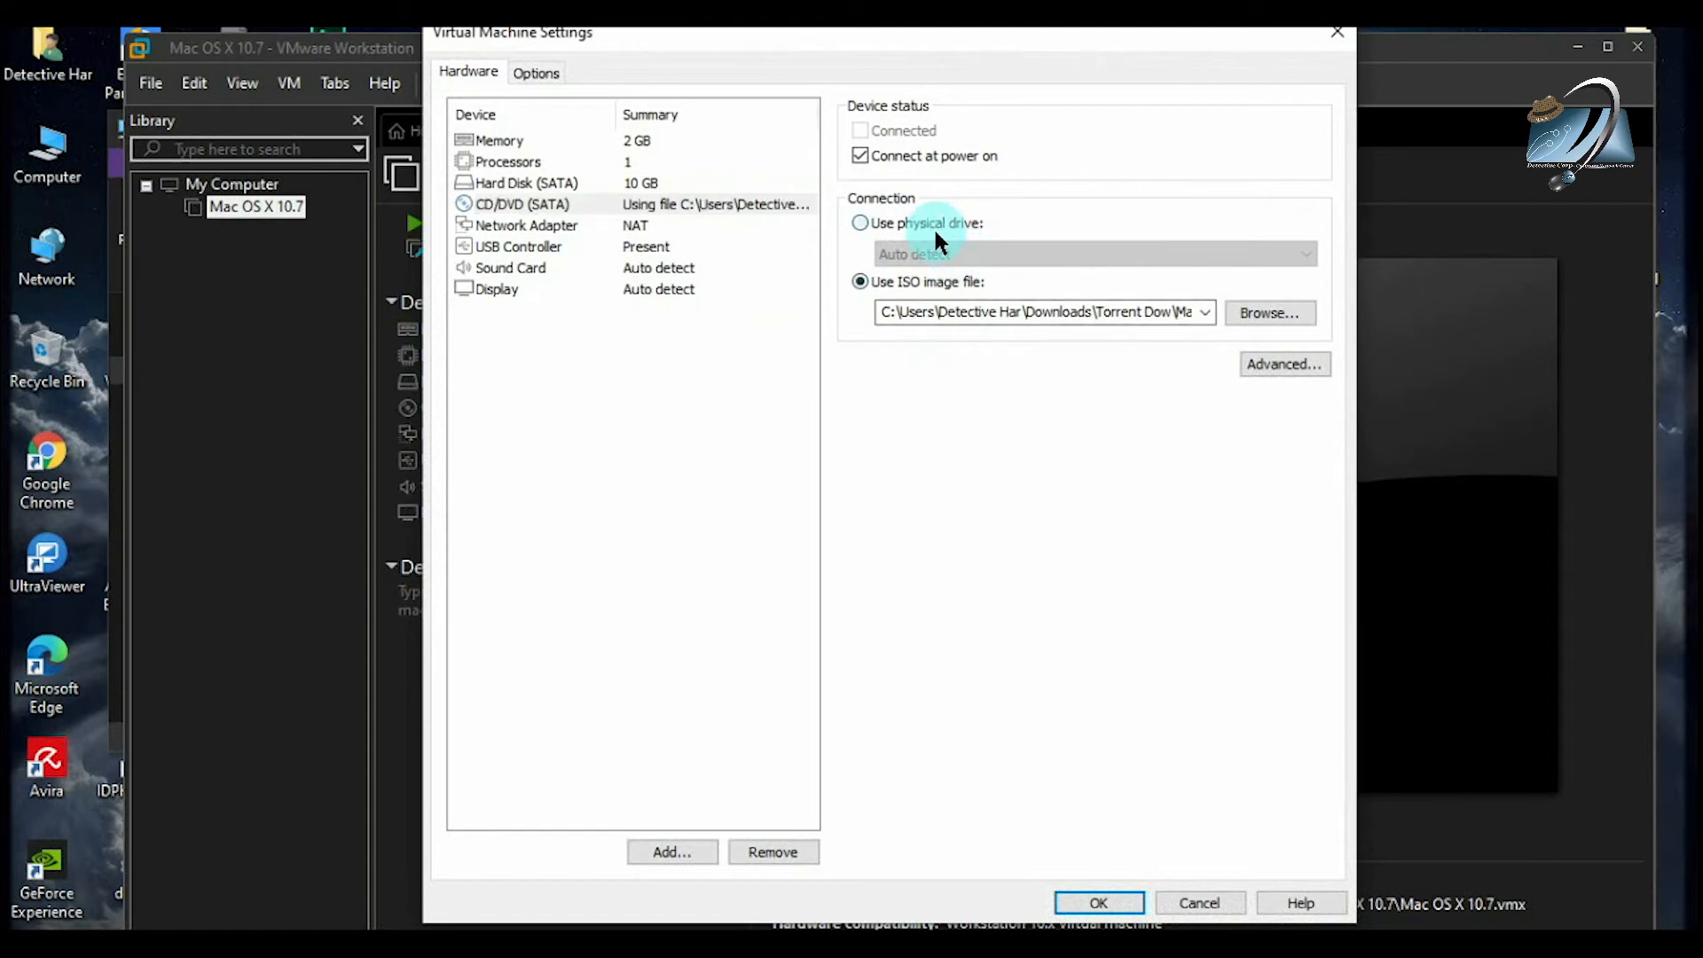
left_click(954, 243)
left_click(954, 243)
left_click(903, 223)
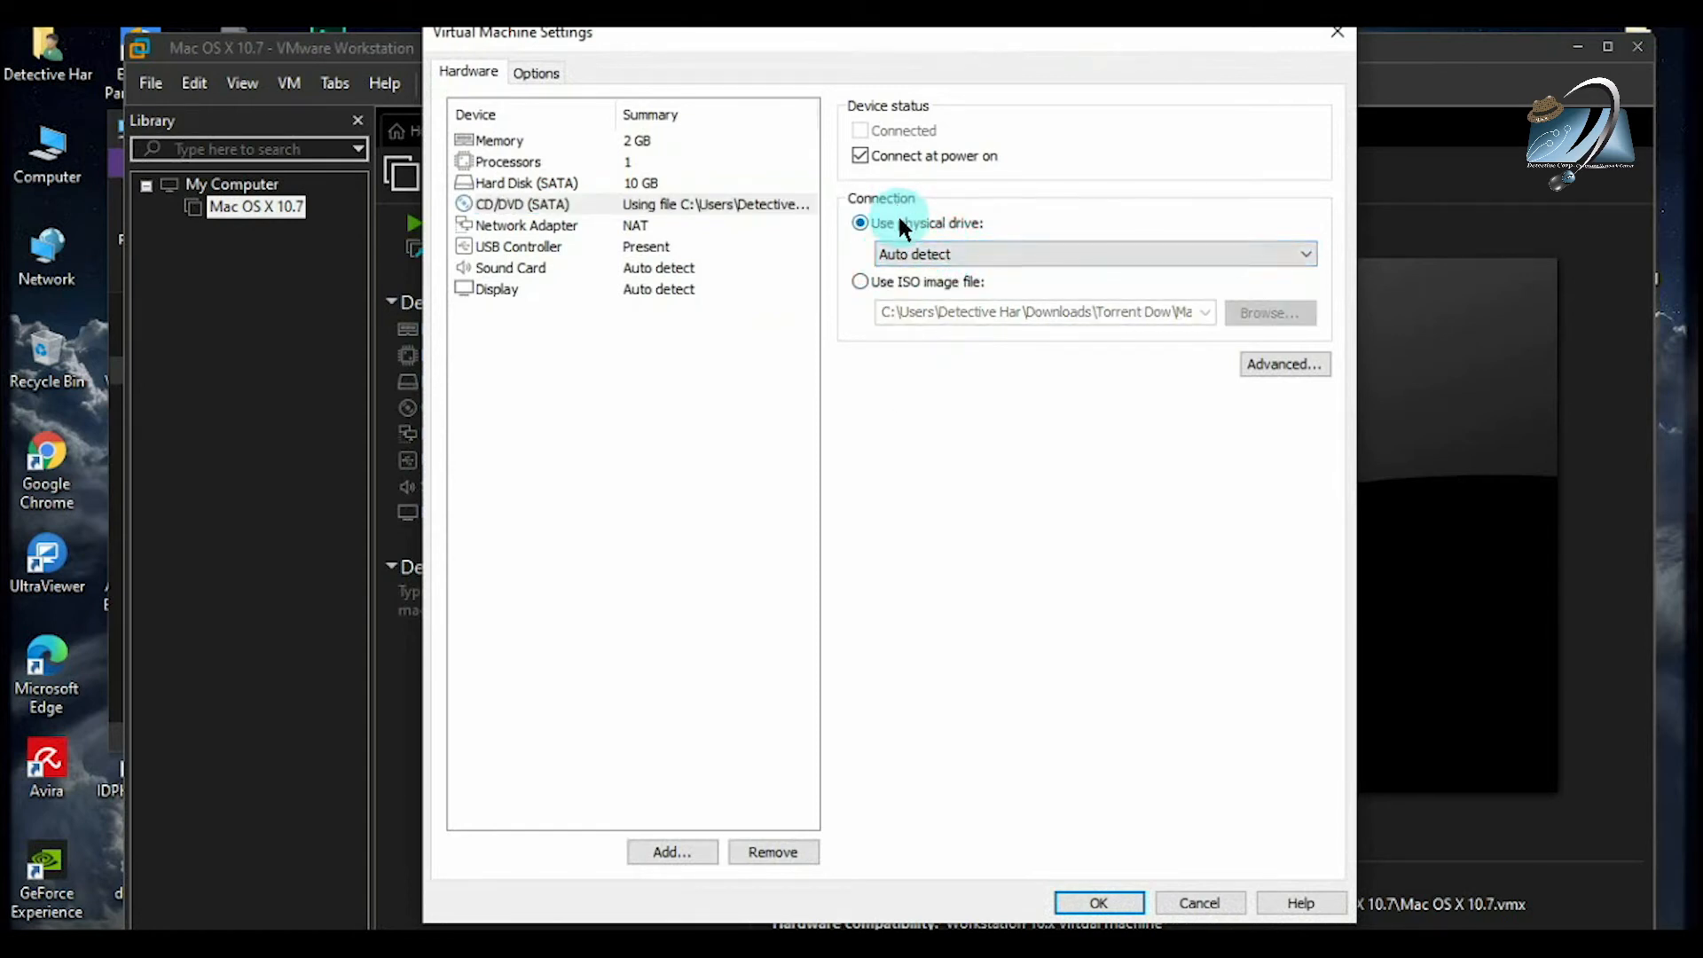
left_click(914, 284)
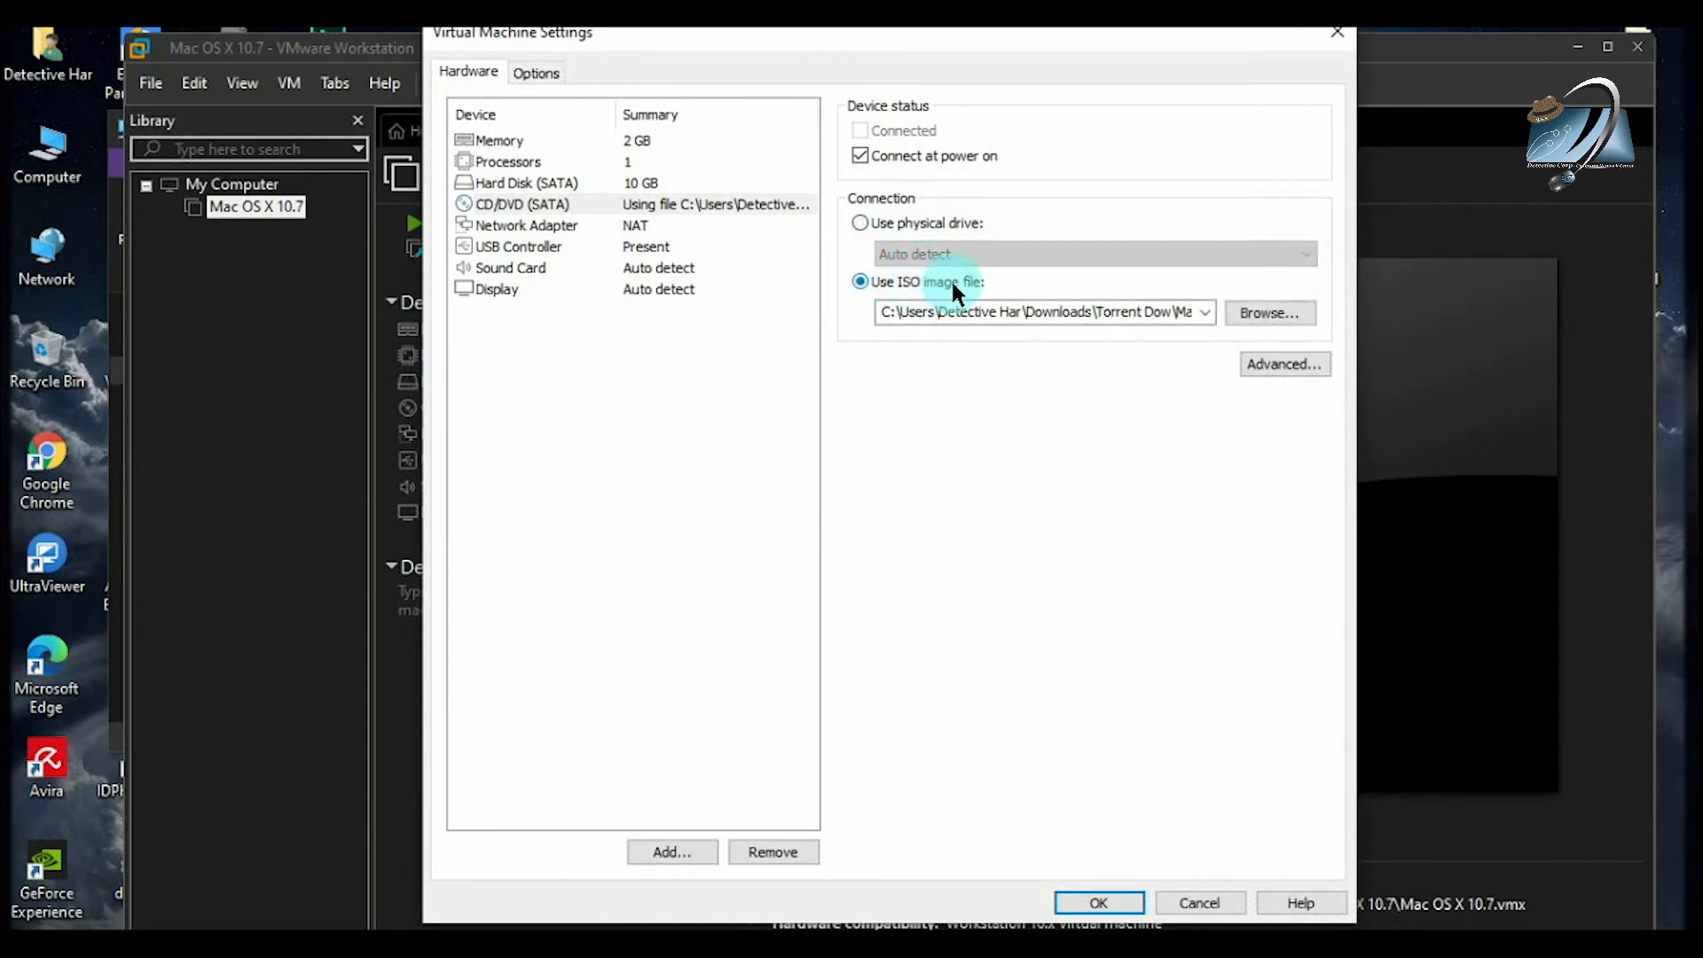
Step: Load the Lion_10.7_11a494 image from the Mac OS X Lion 10.7 ISO folder into the CD/DVD drive and accept the settings
left_click(1286, 311)
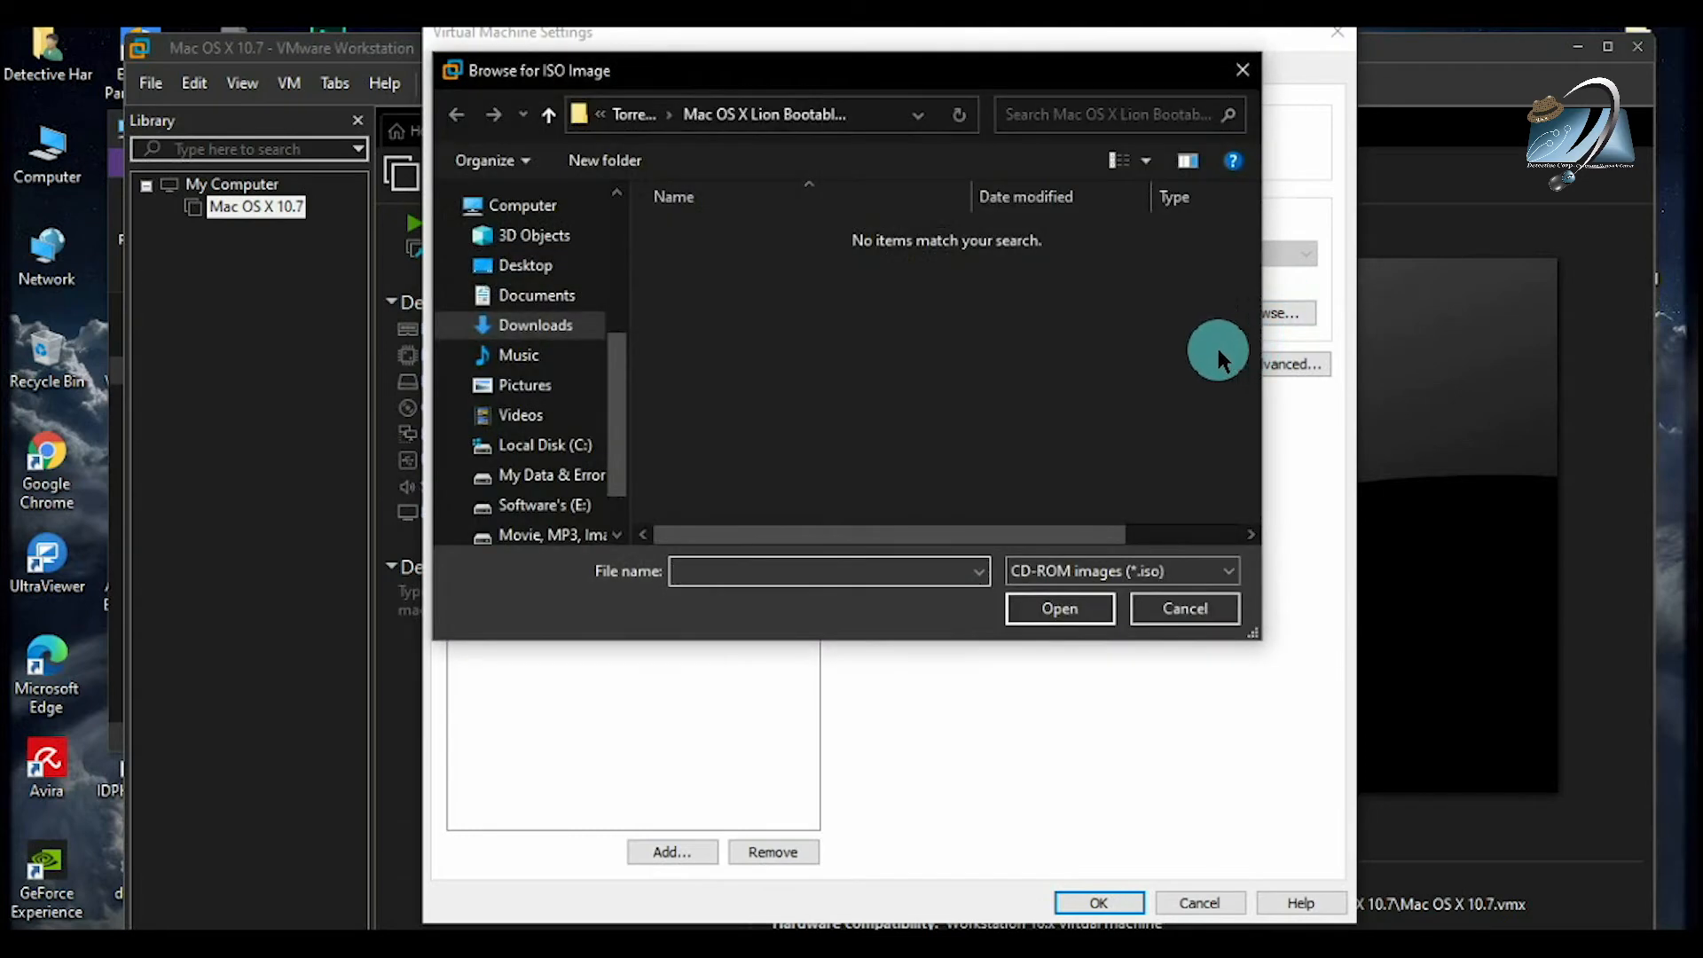
left_click(643, 118)
double_click(775, 253)
left_click(785, 233)
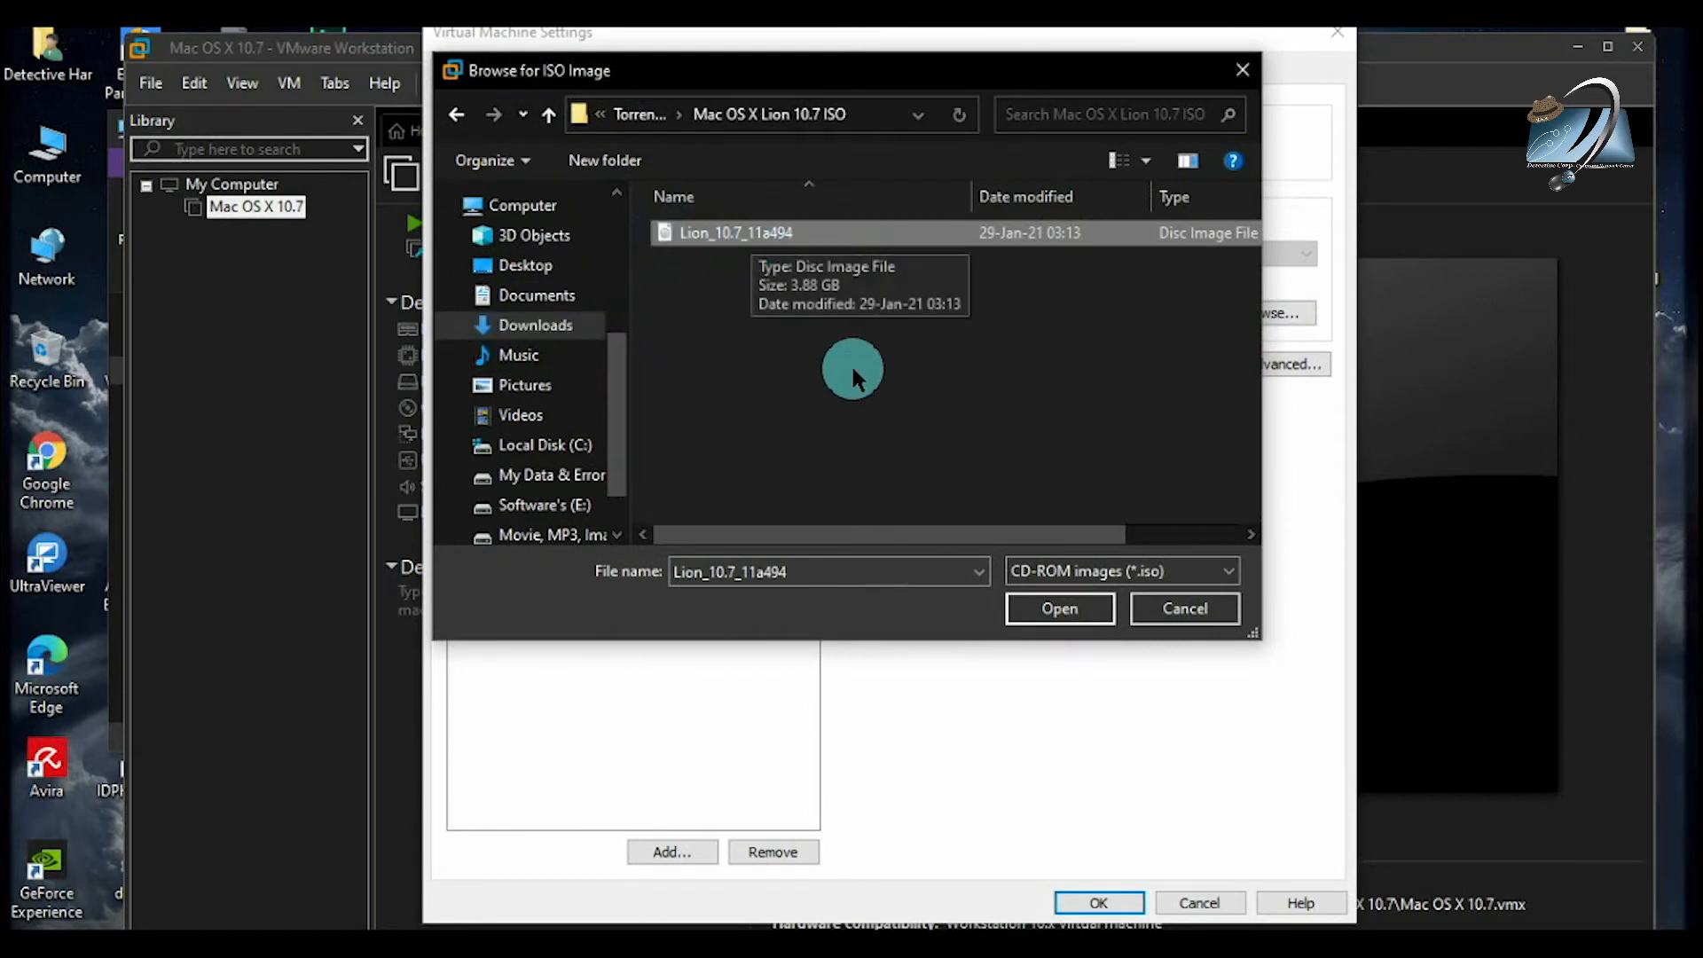
left_click(1045, 601)
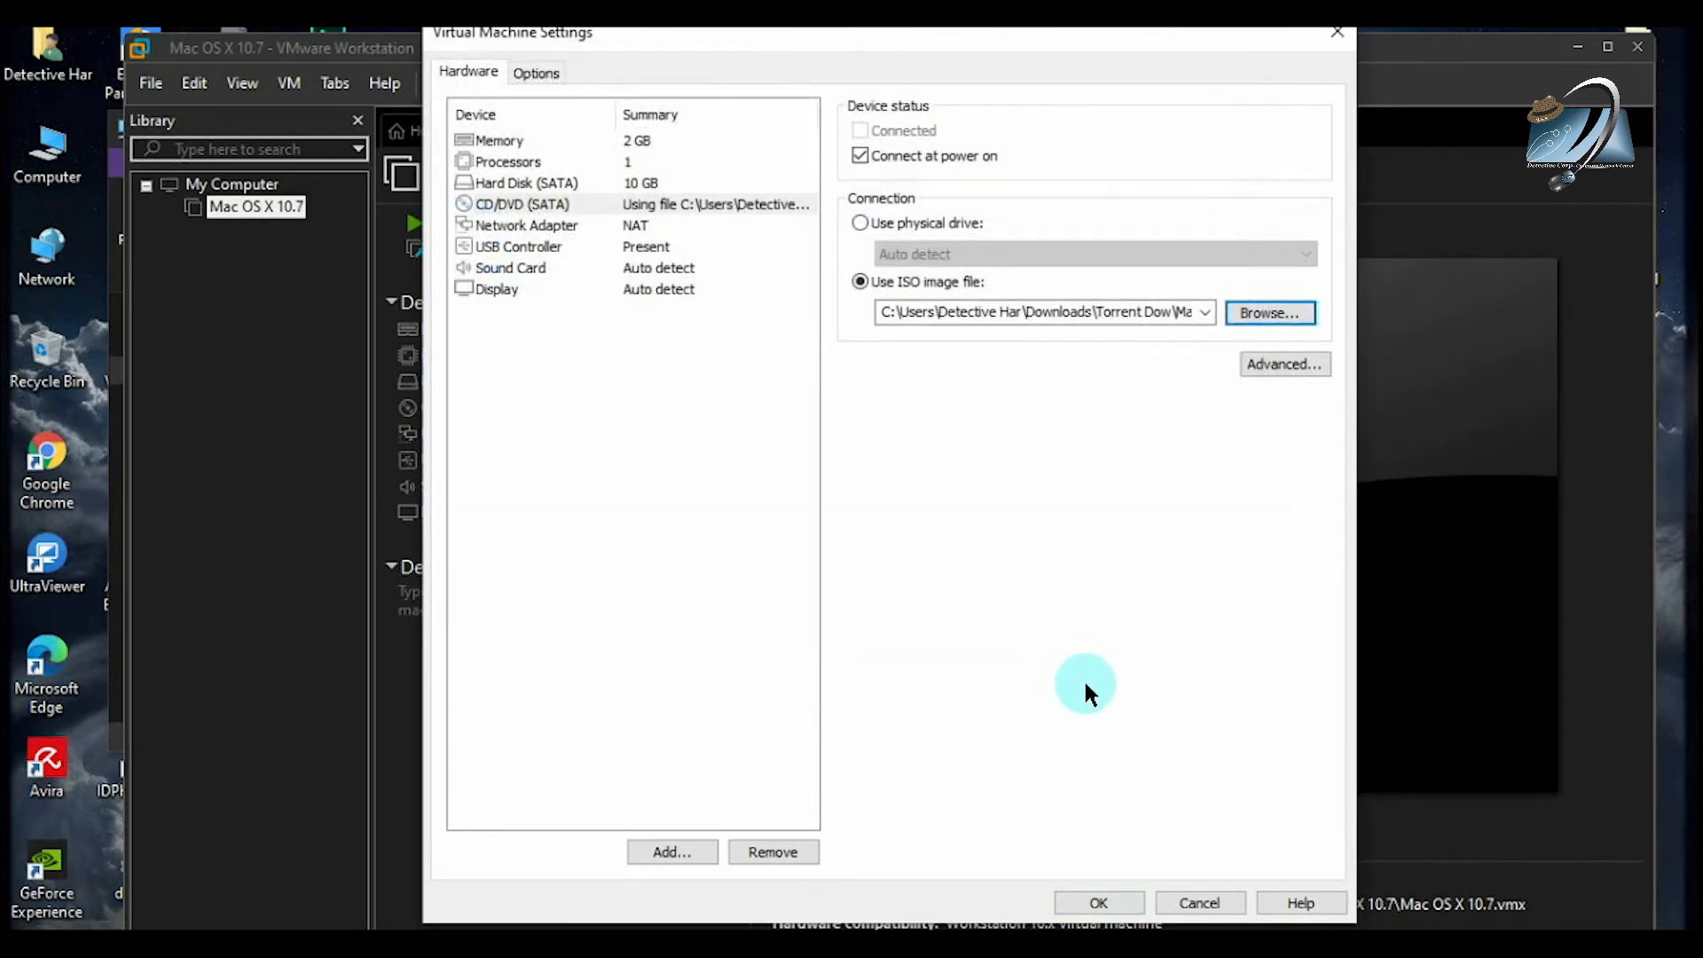
left_click(1097, 903)
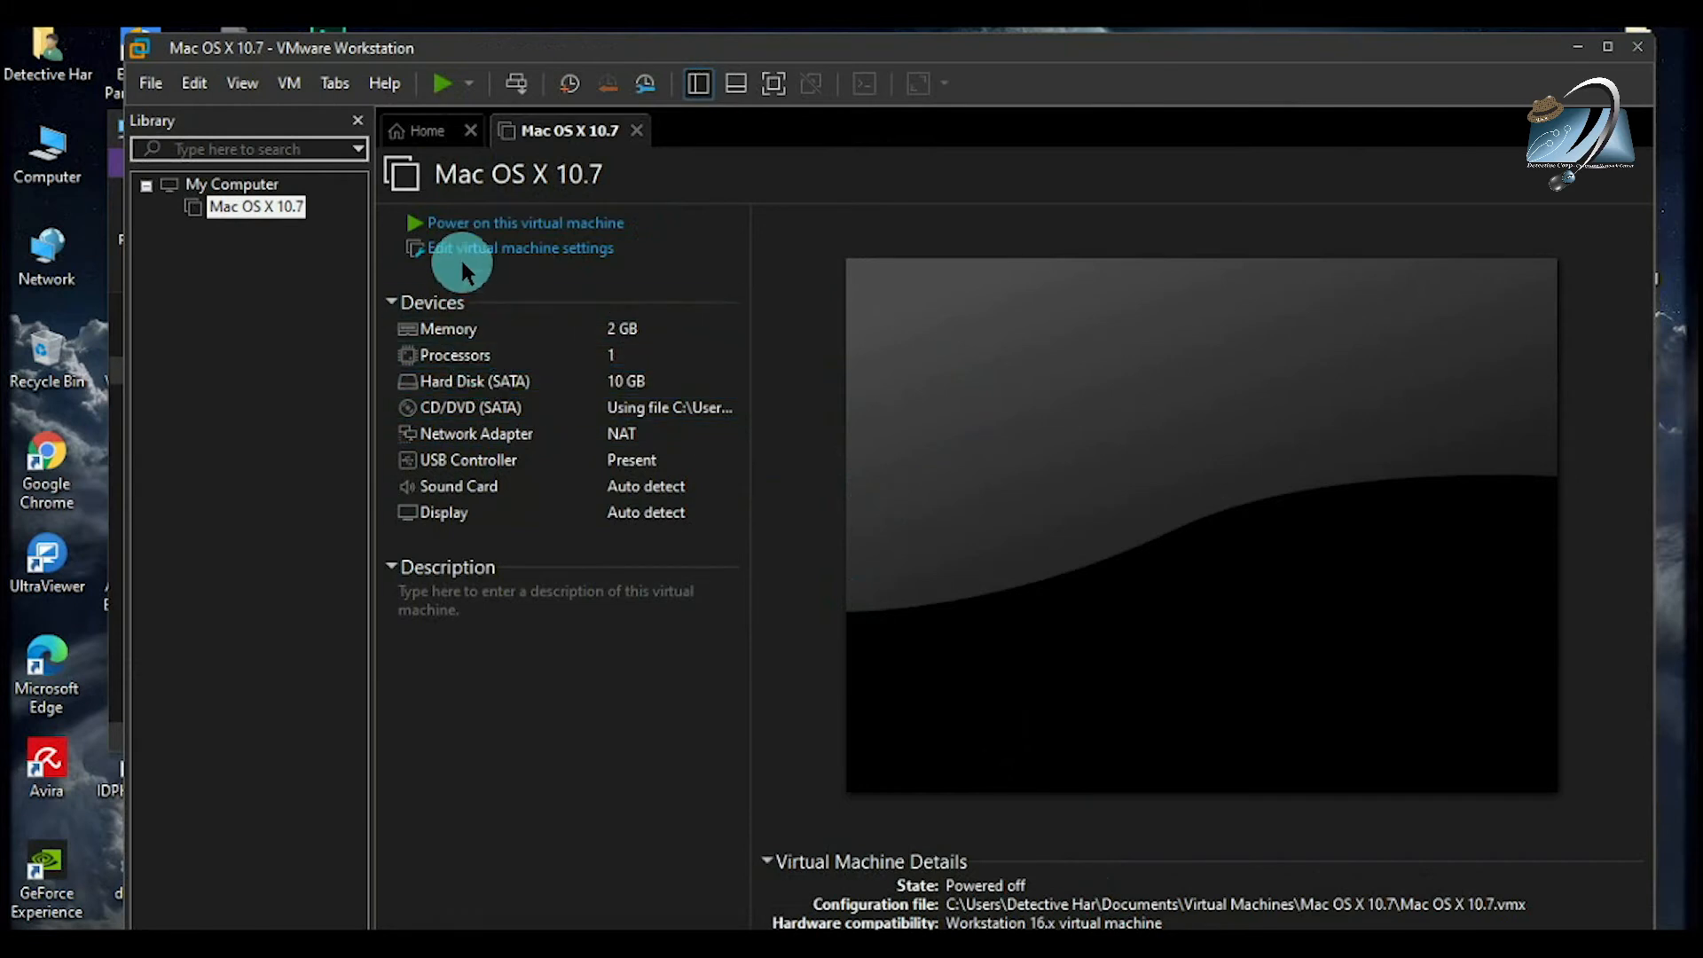
Step: Power on the Mac OS X 10.7 virtual machine and maximize its window to show the guest's welcome screen
left_click(523, 229)
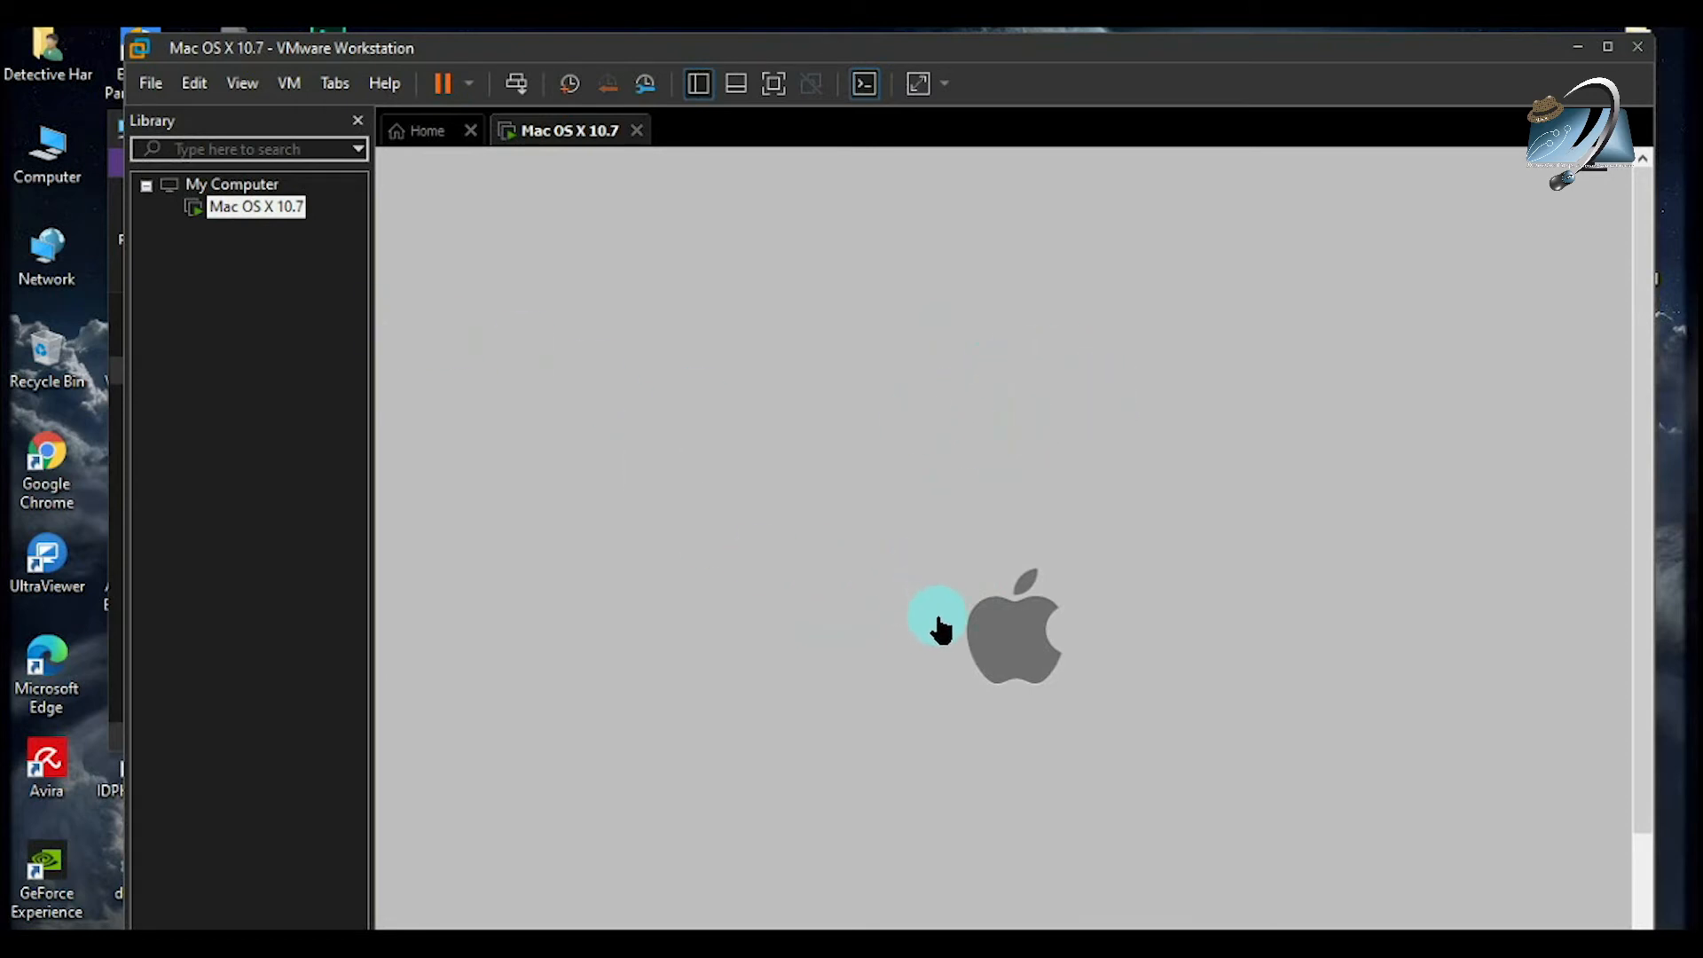
left_click_drag(1077, 52, 1078, 13)
left_click_drag(1644, 598, 1506, 400)
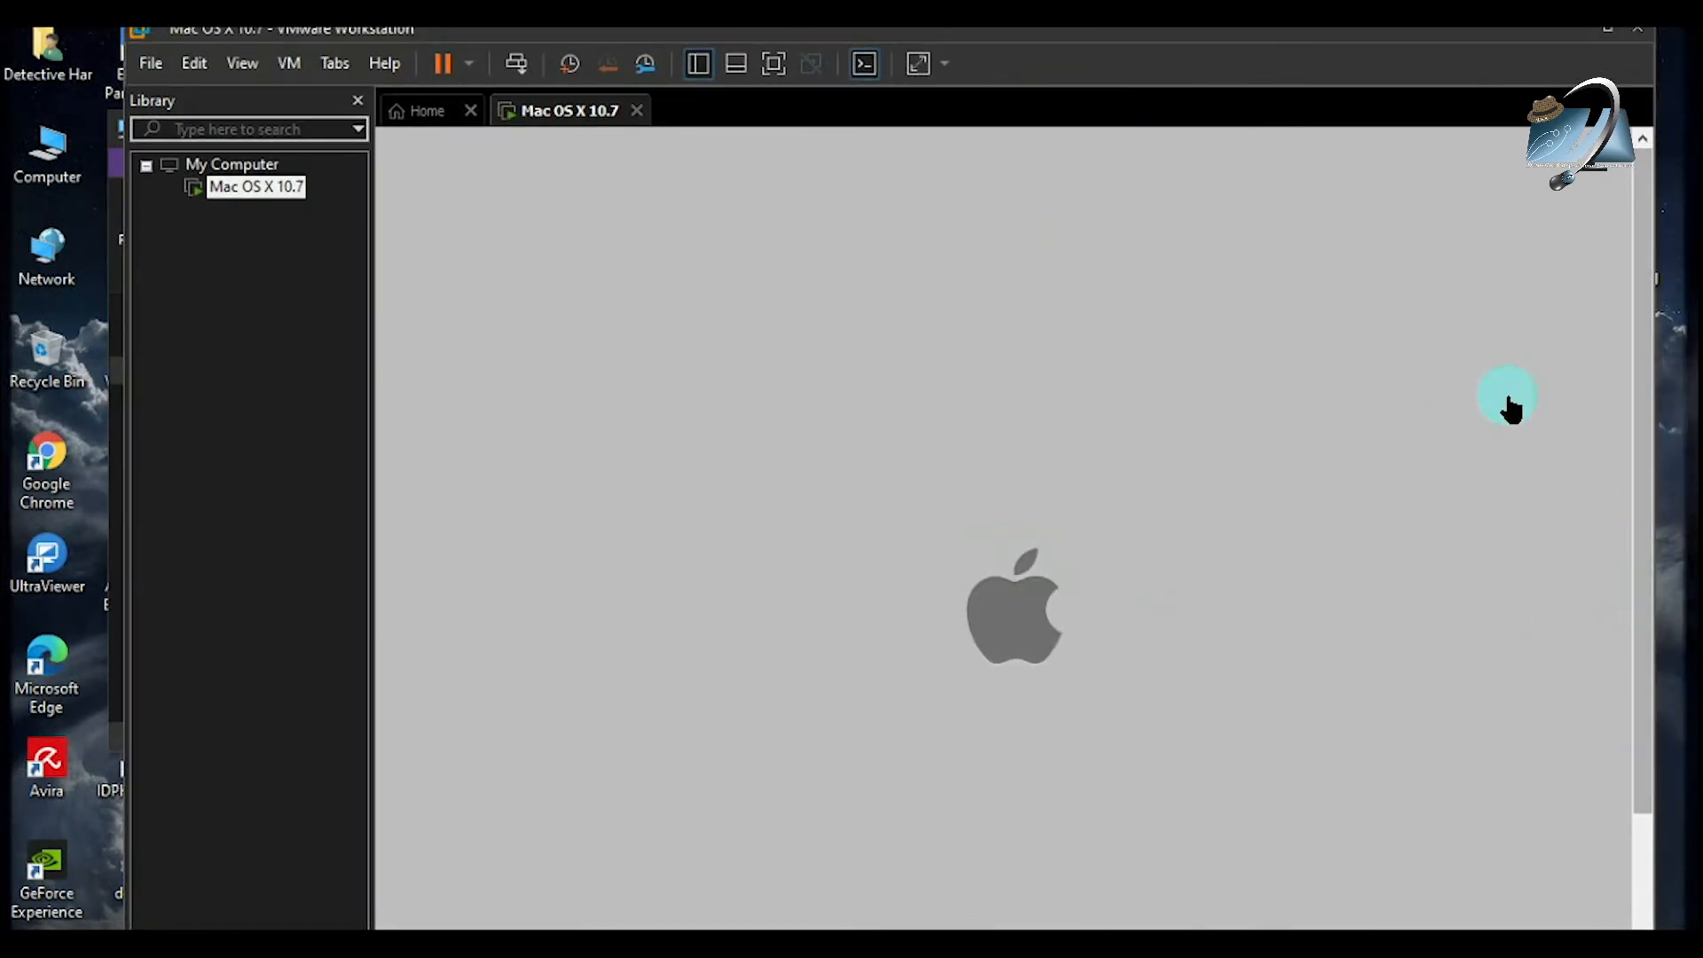
double_click(1509, 29)
left_click_drag(1685, 213, 1683, 253)
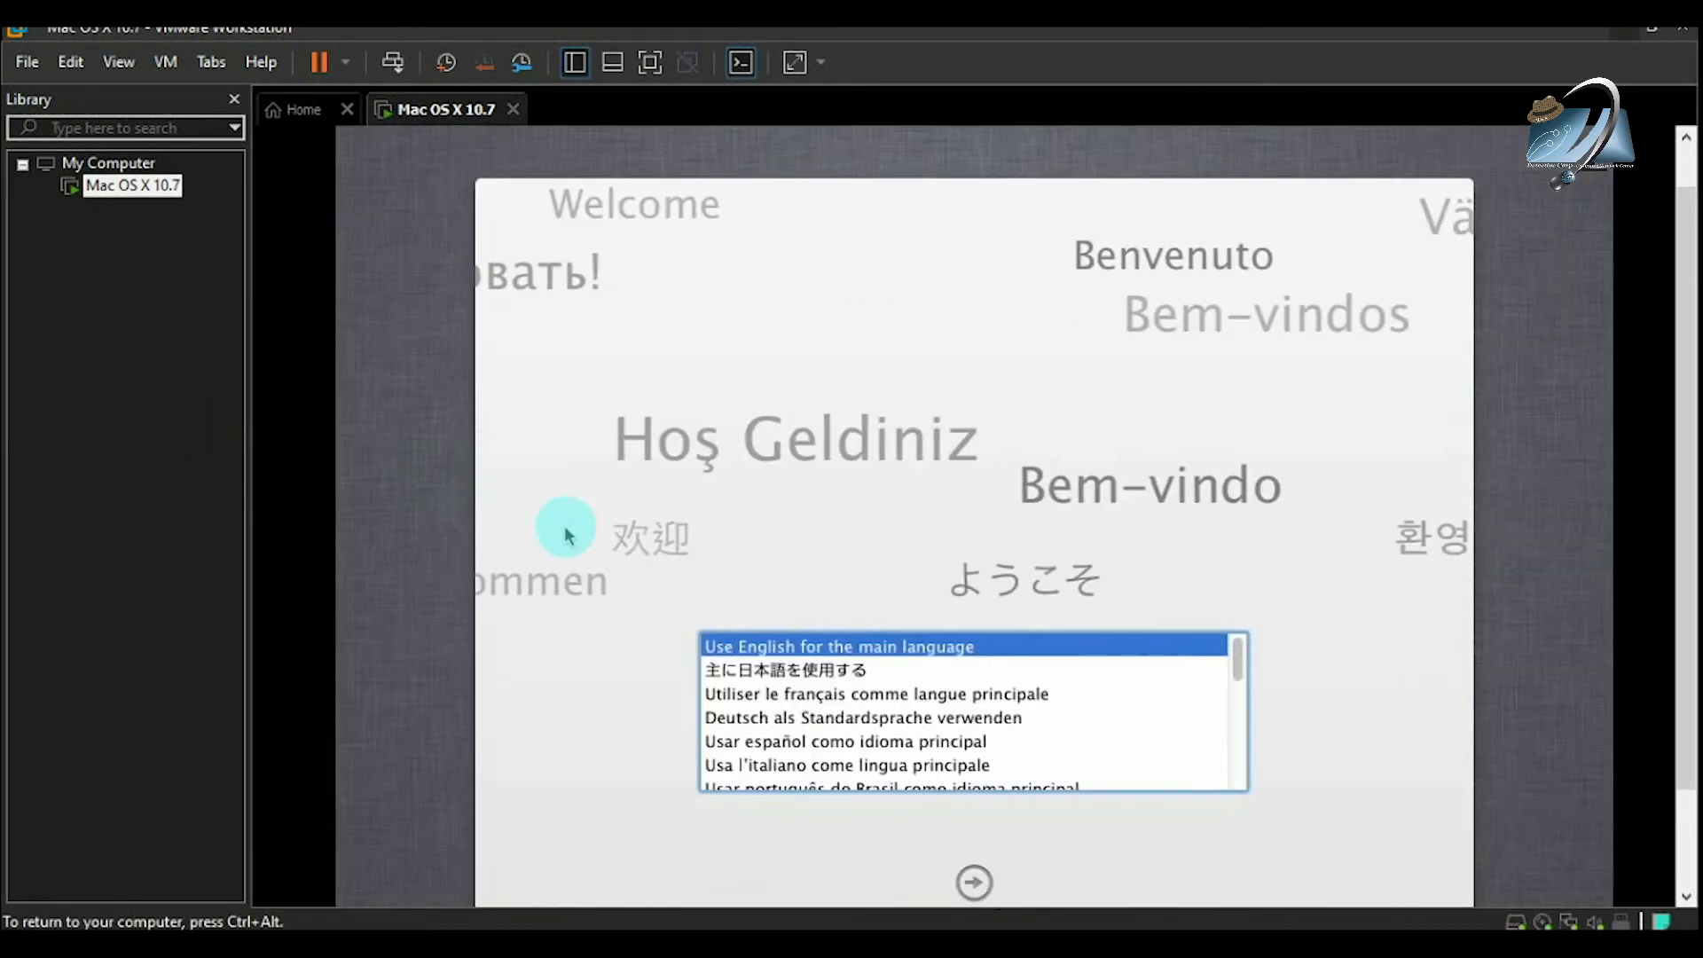
Step: Practise releasing the pointer from the guest and returning to it, and continue with English as the main language
key("ctrl+alt")
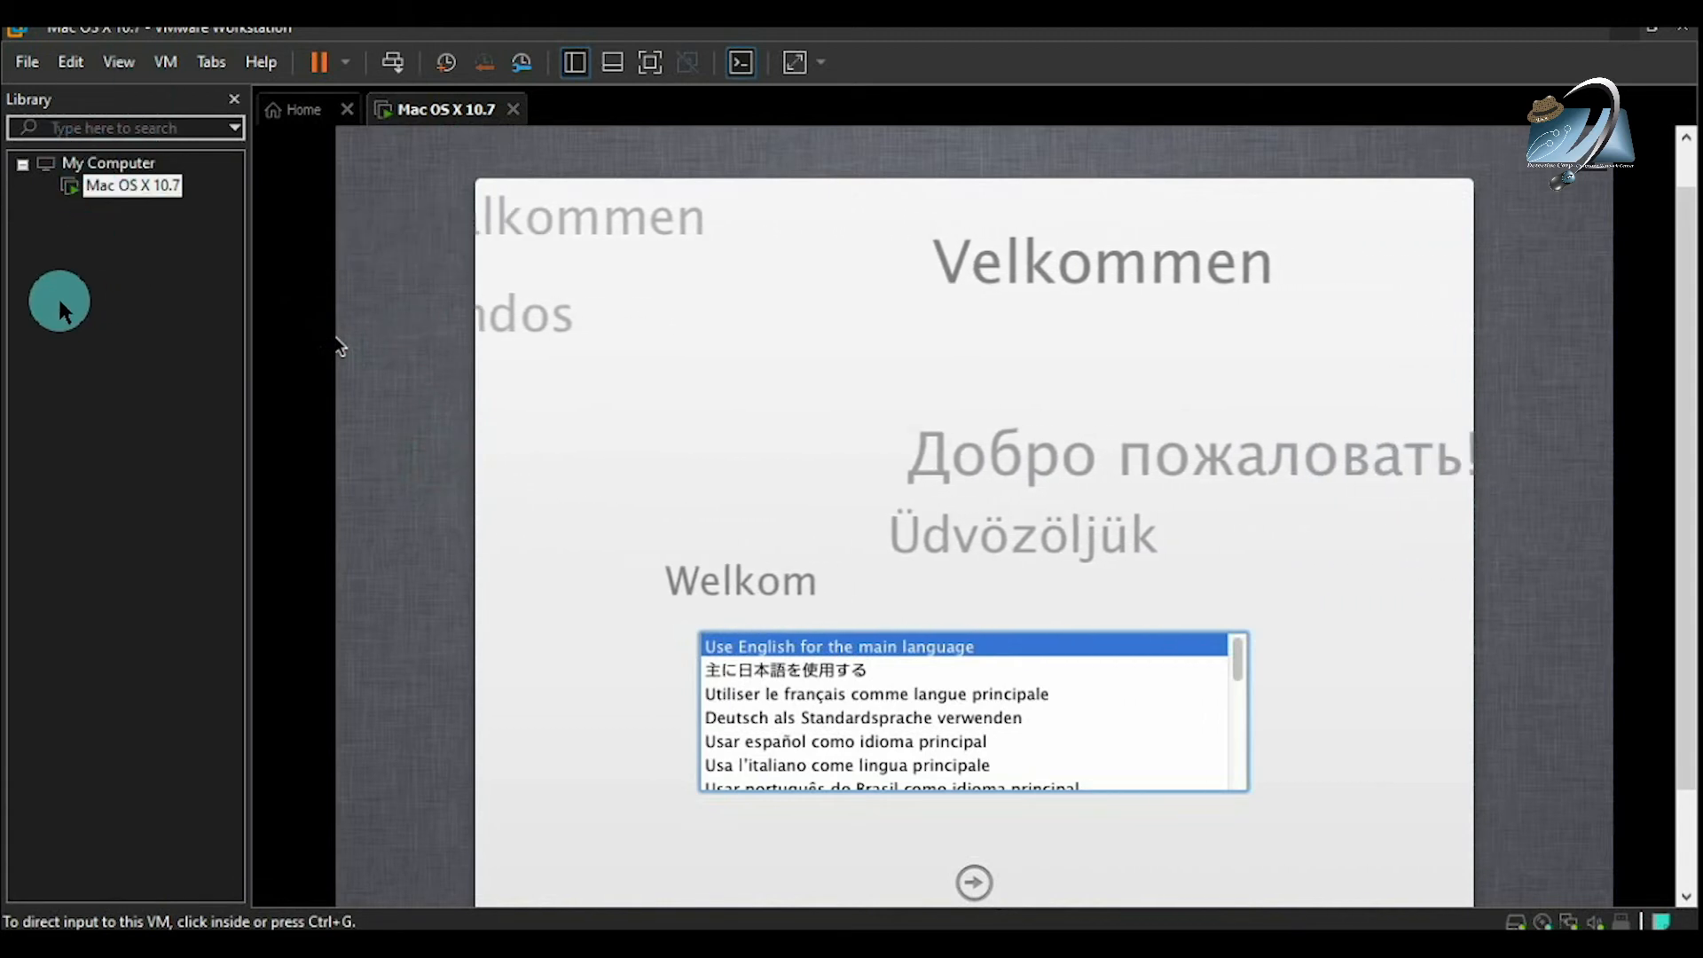
left_click(346, 311)
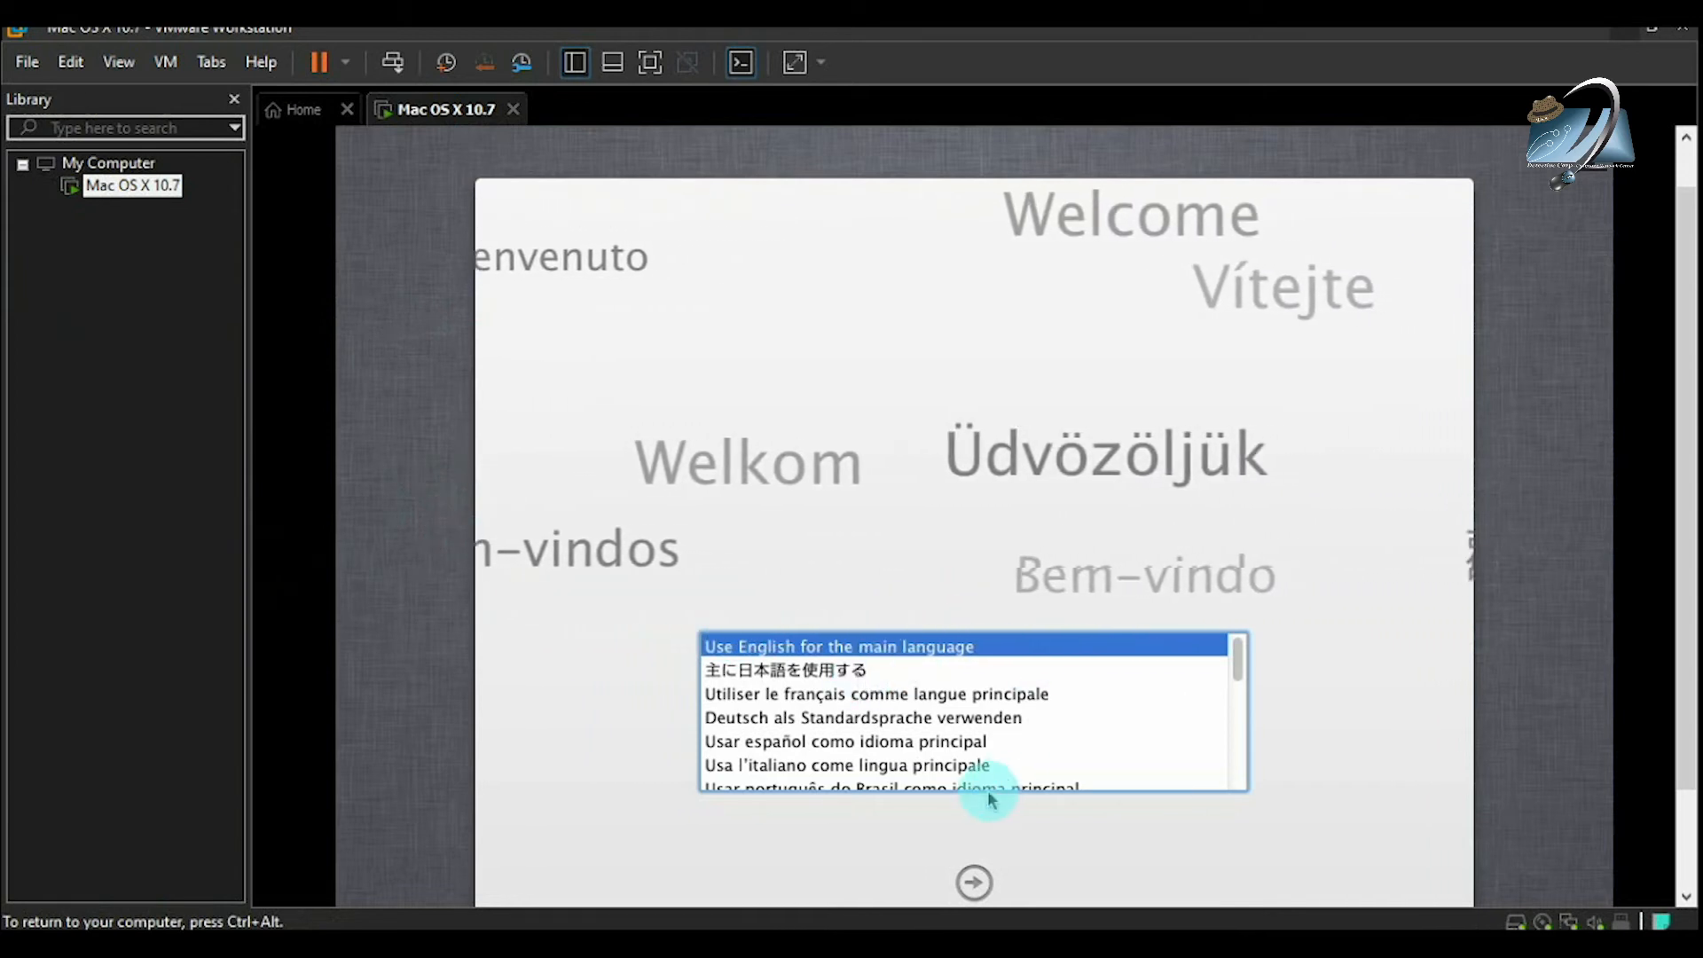
key("ctrl+alt")
mouse_move(1683, 284)
left_mouse_down()
mouse_move(1685, 357)
mouse_move(1684, 309)
left_mouse_up()
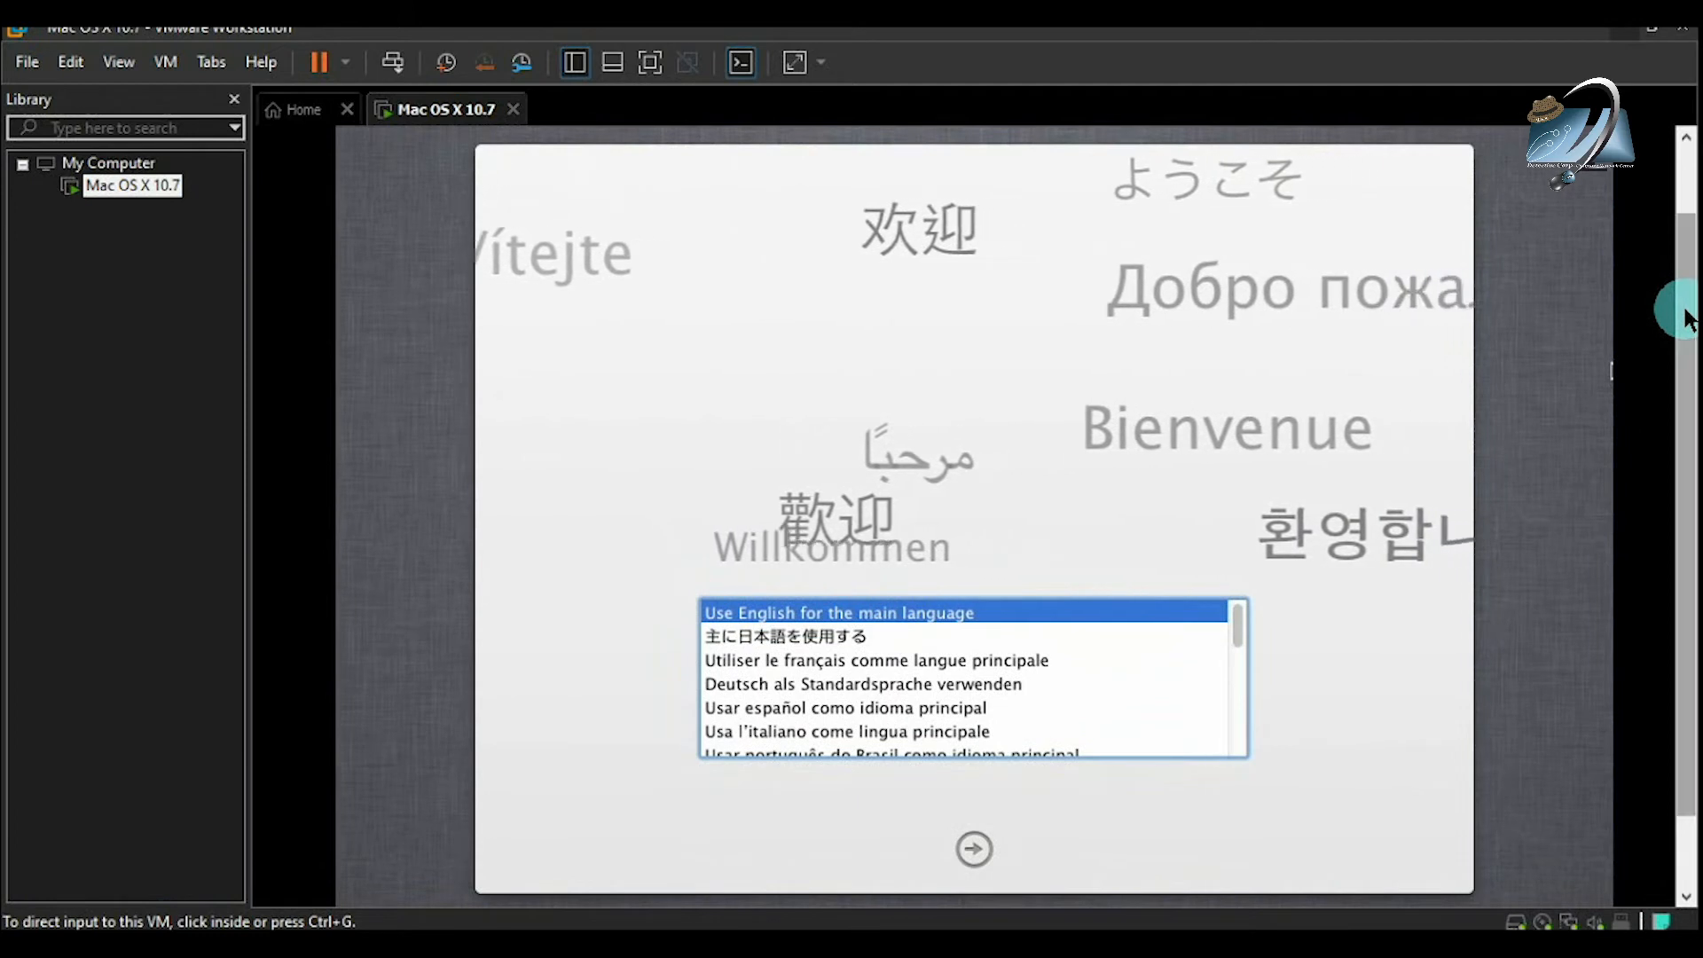
left_click(1547, 414)
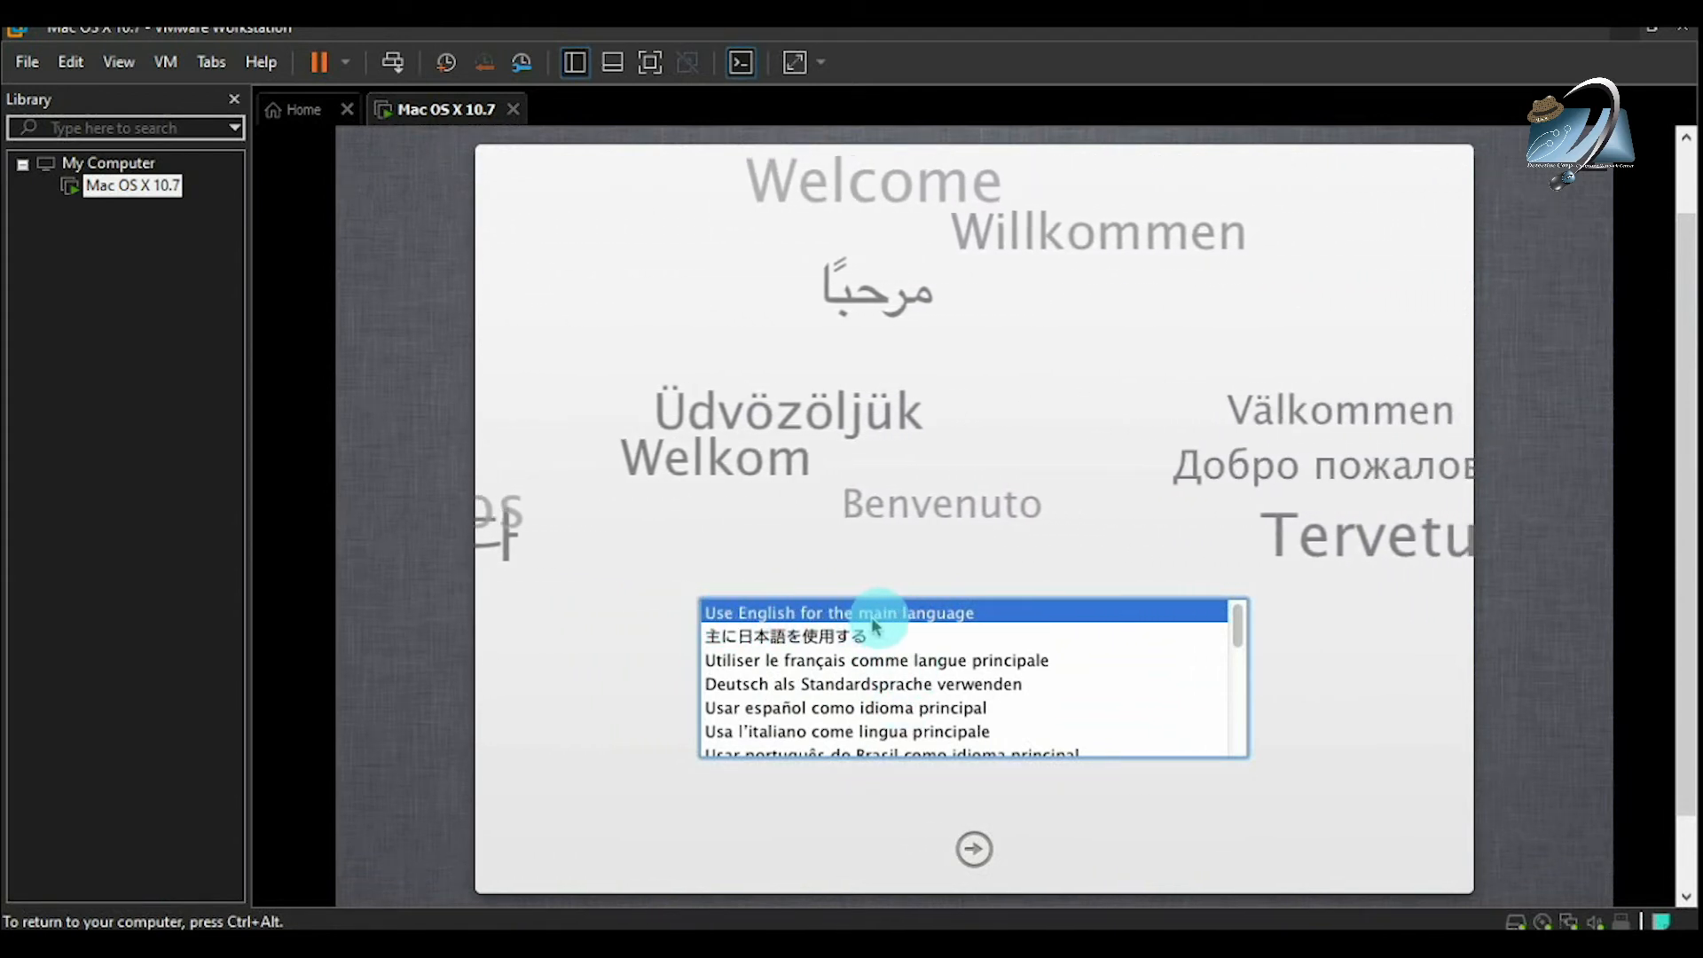
left_click(973, 852)
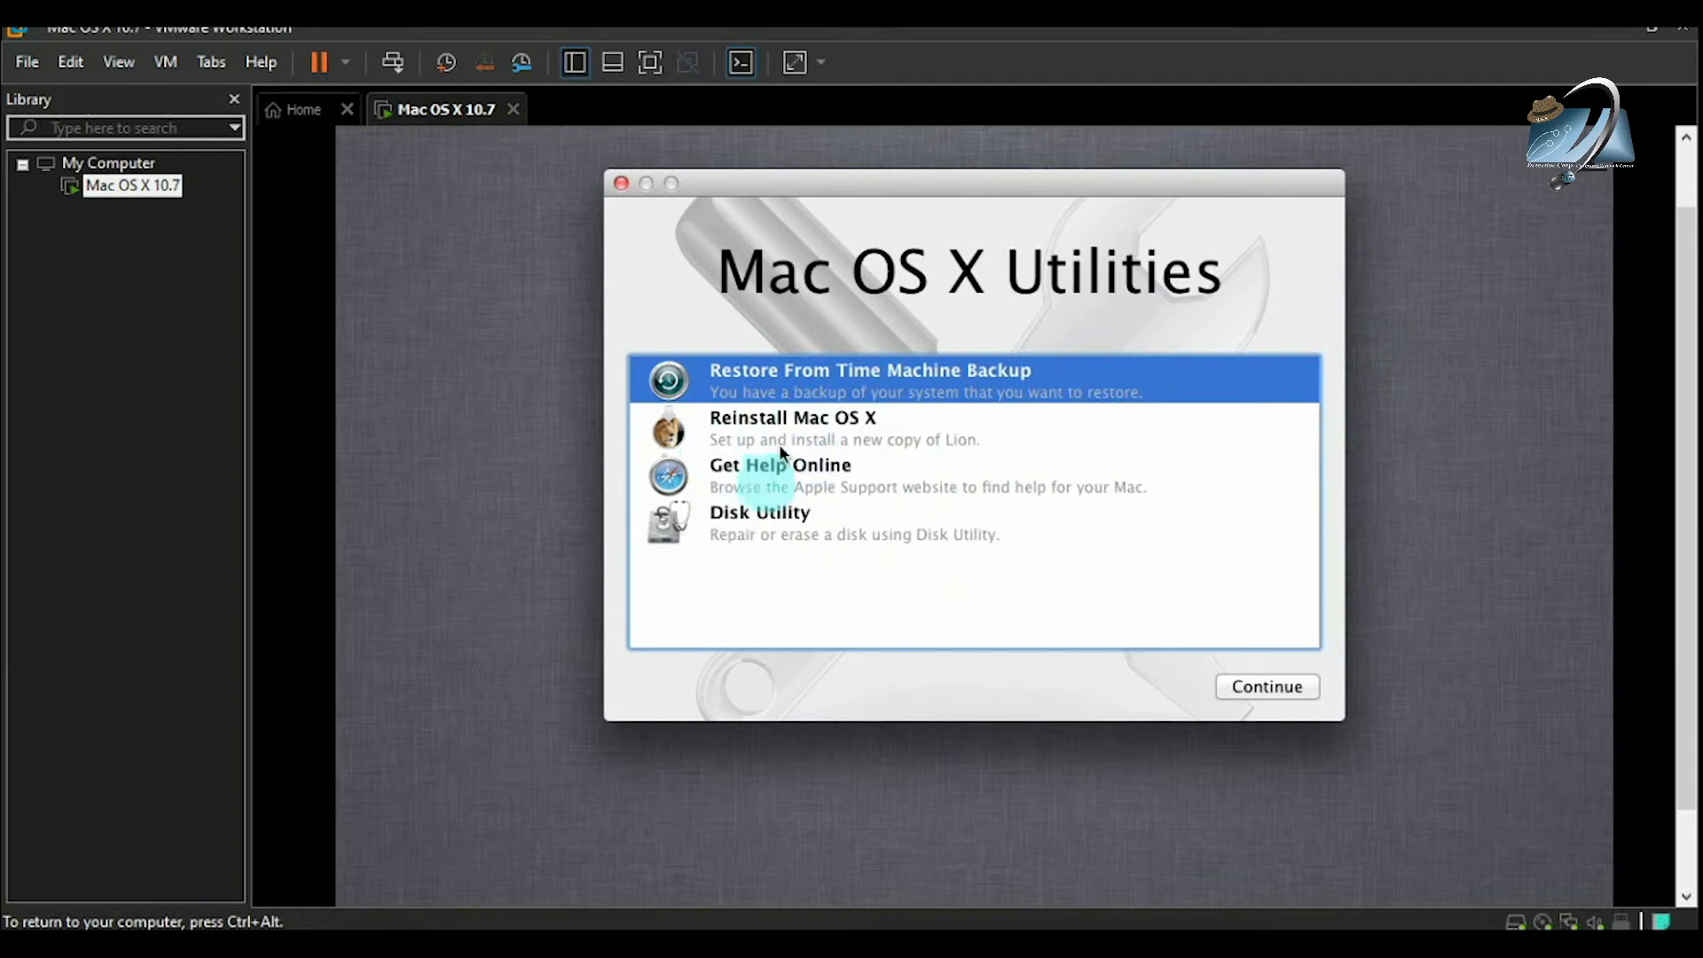
Step: Start Disk Utility from the Mac OS X Utilities and show the erase options for the 10.74 GB VMware virtual disk
left_click(776, 529)
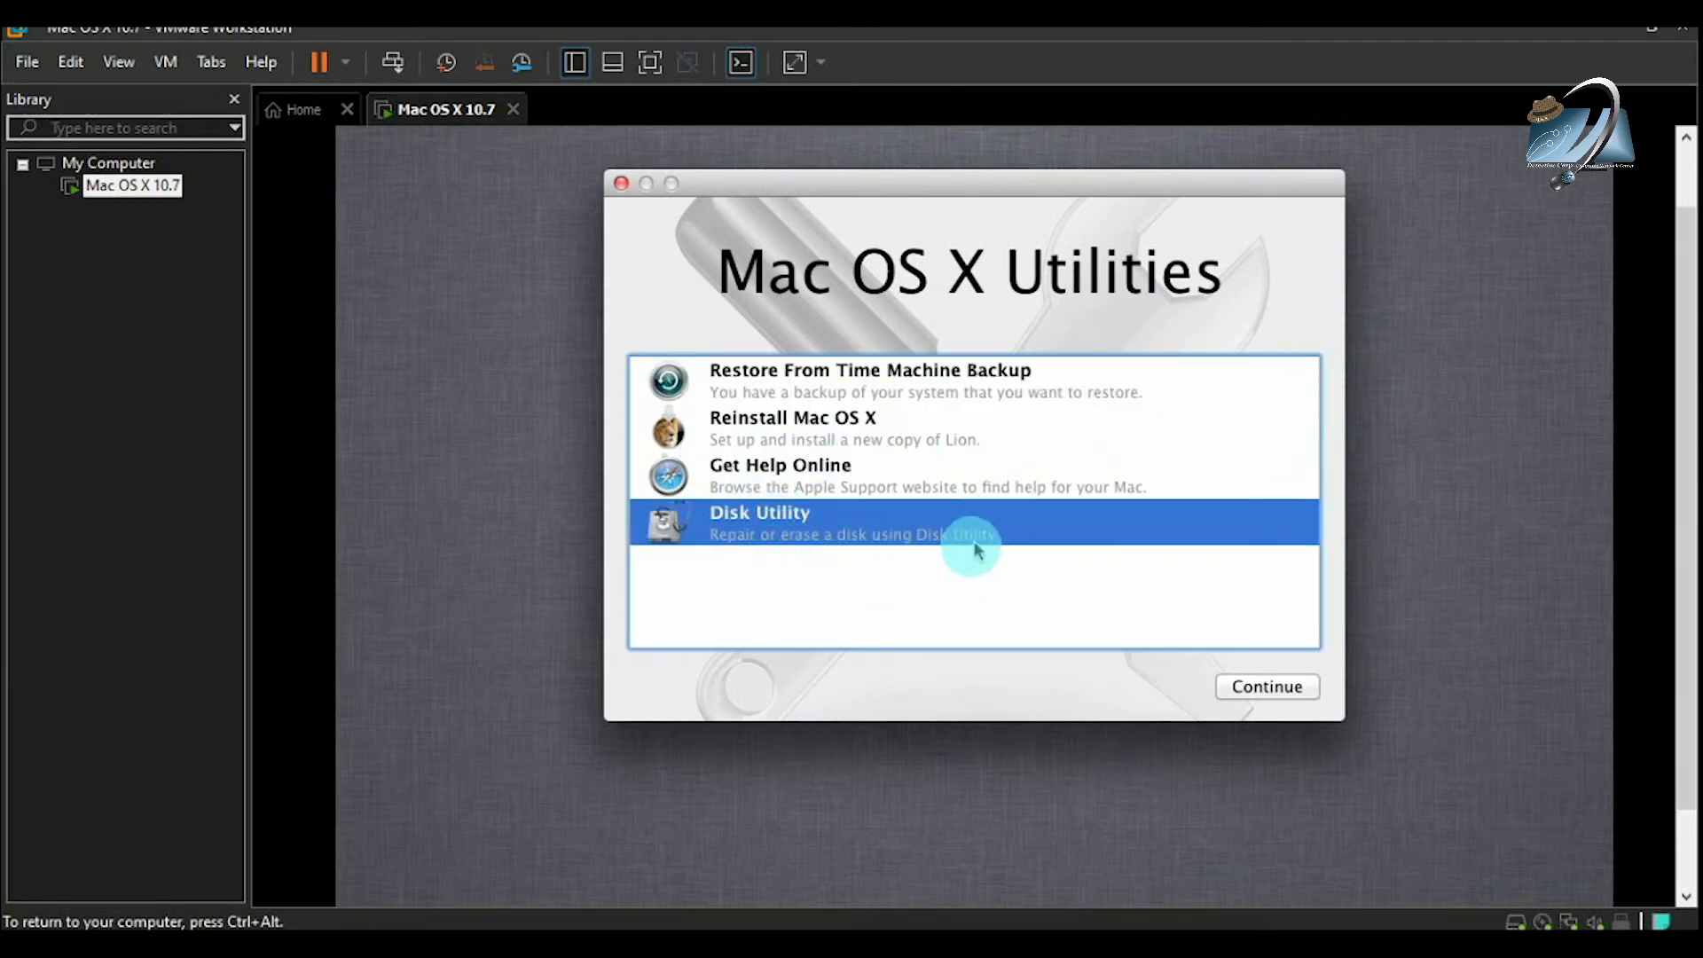
left_click(1253, 690)
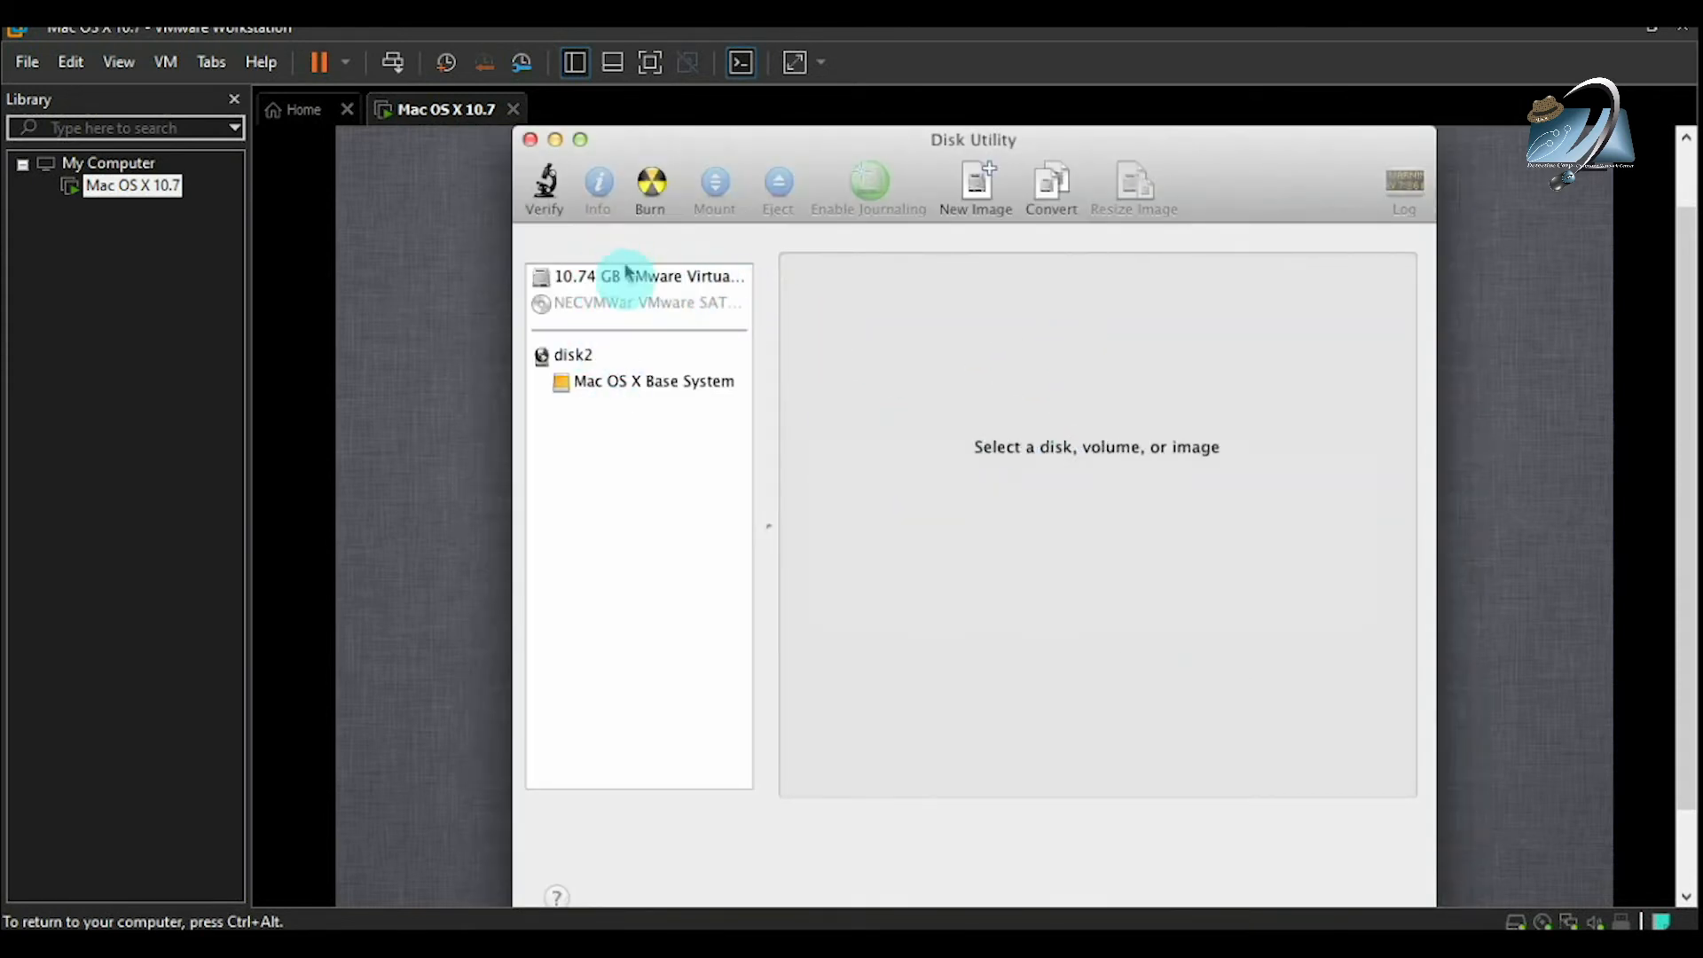
left_click(589, 278)
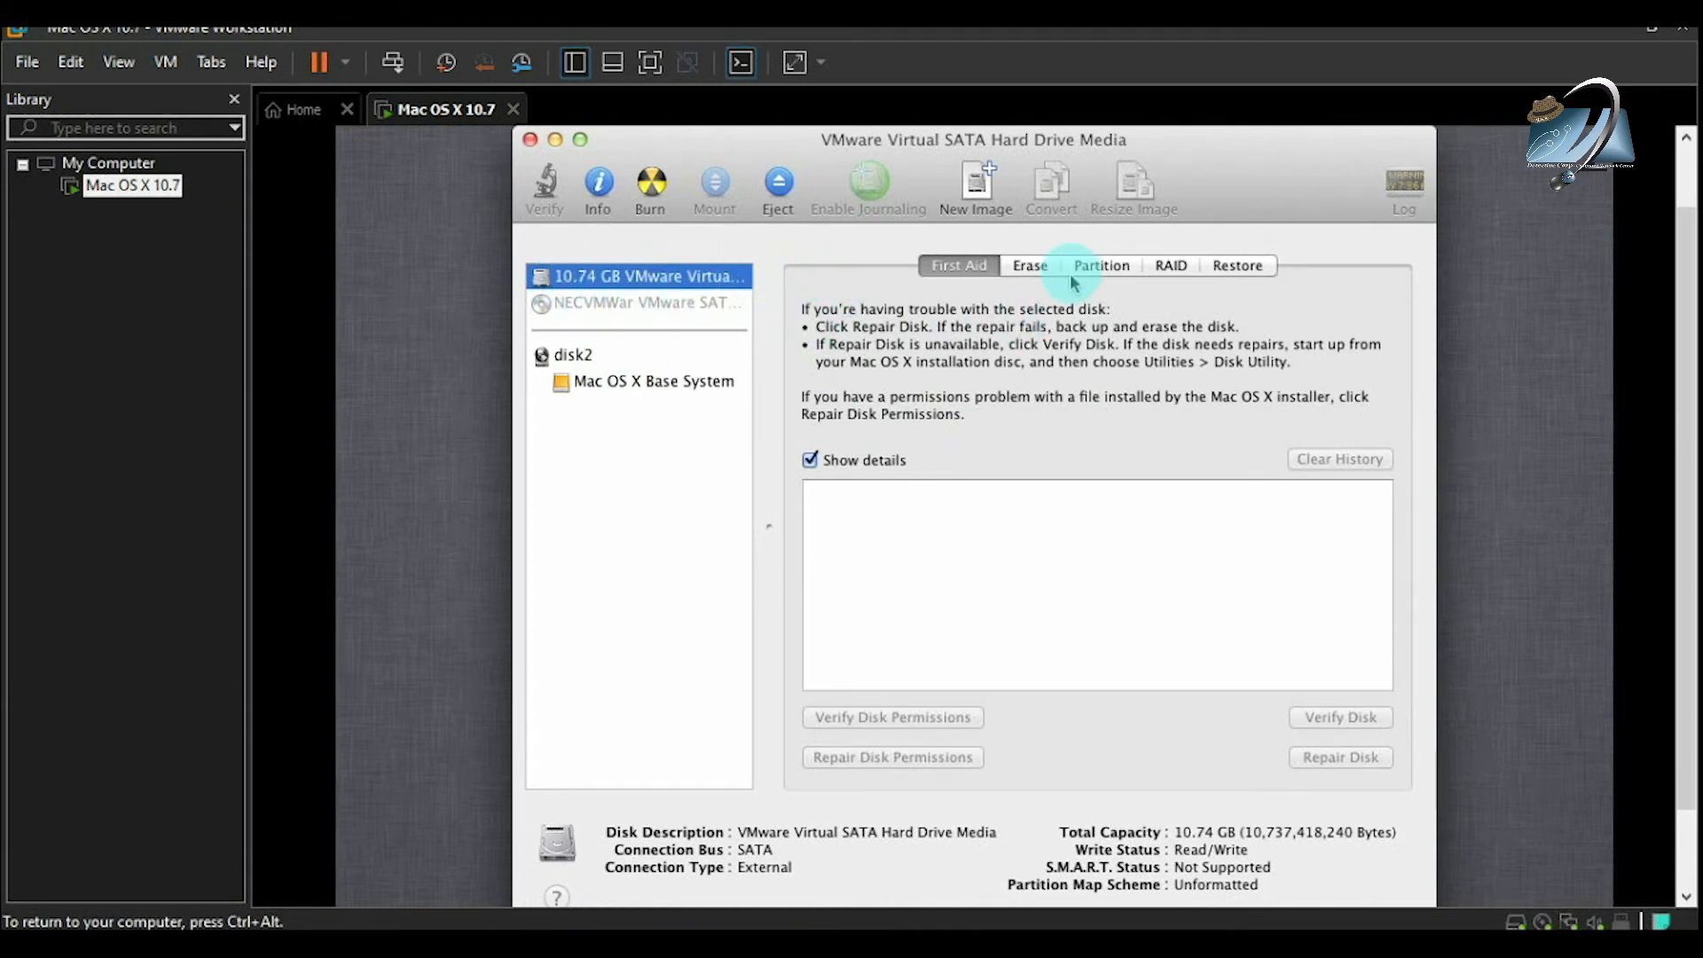
left_click(1038, 277)
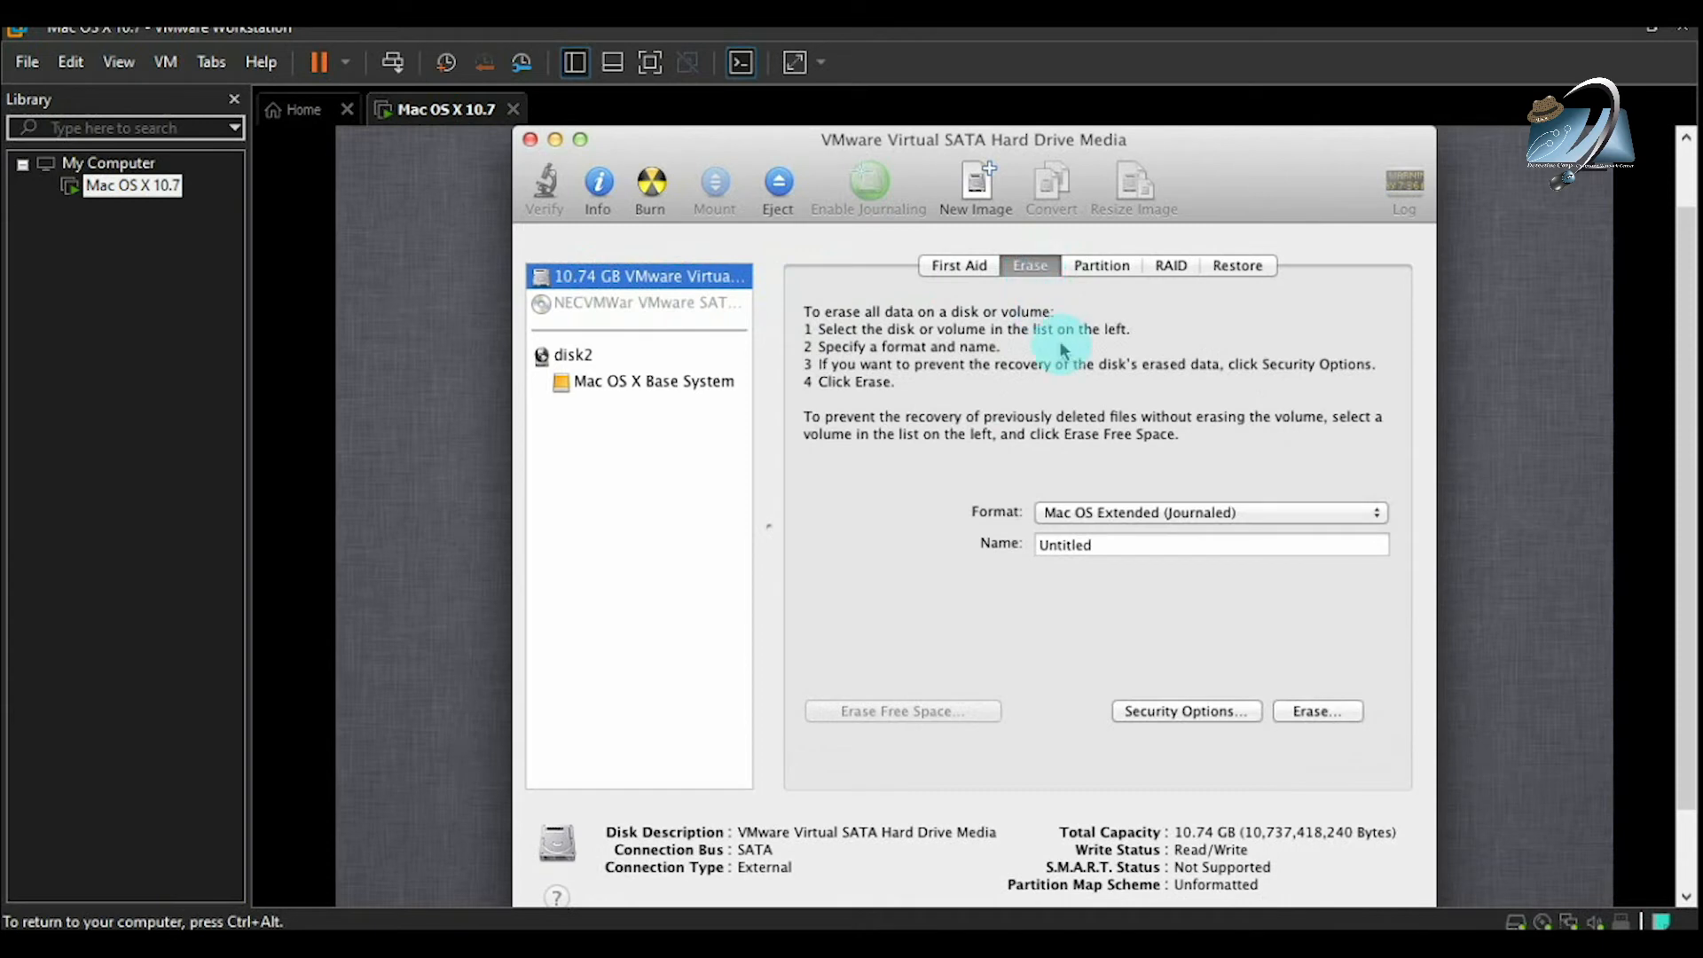
Step: Try the MS-DOS (FAT) format for the virtual disk and return to Mac OS Extended (Journaled)
left_click(1207, 523)
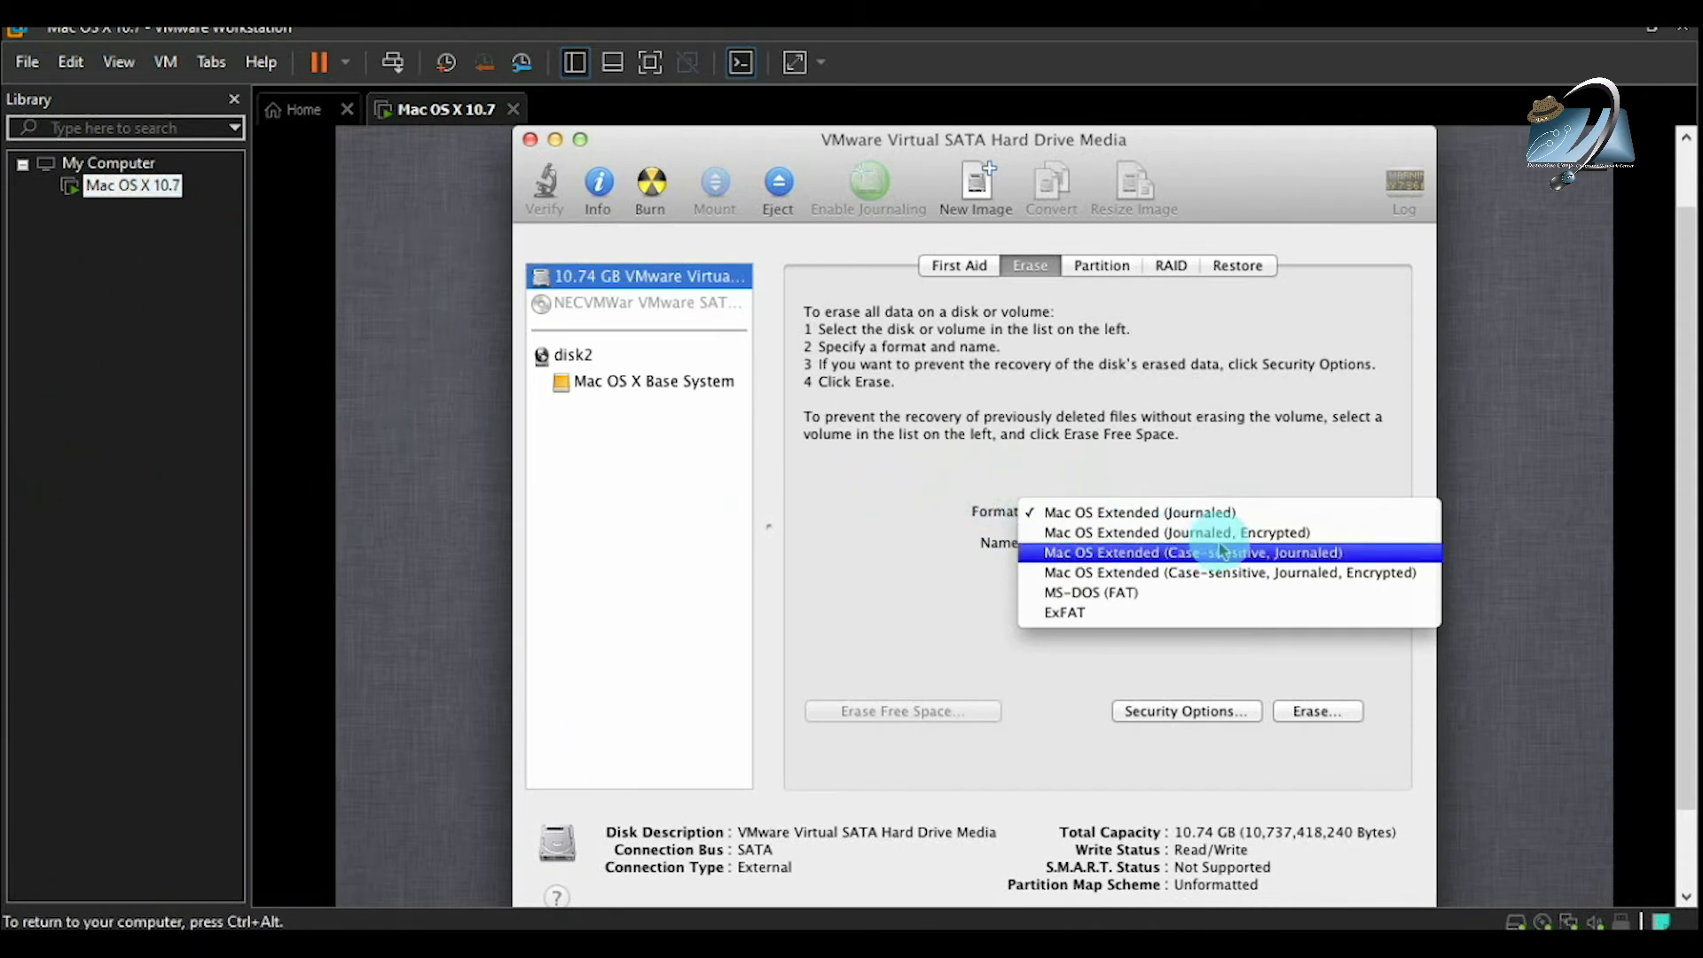
left_click(1125, 599)
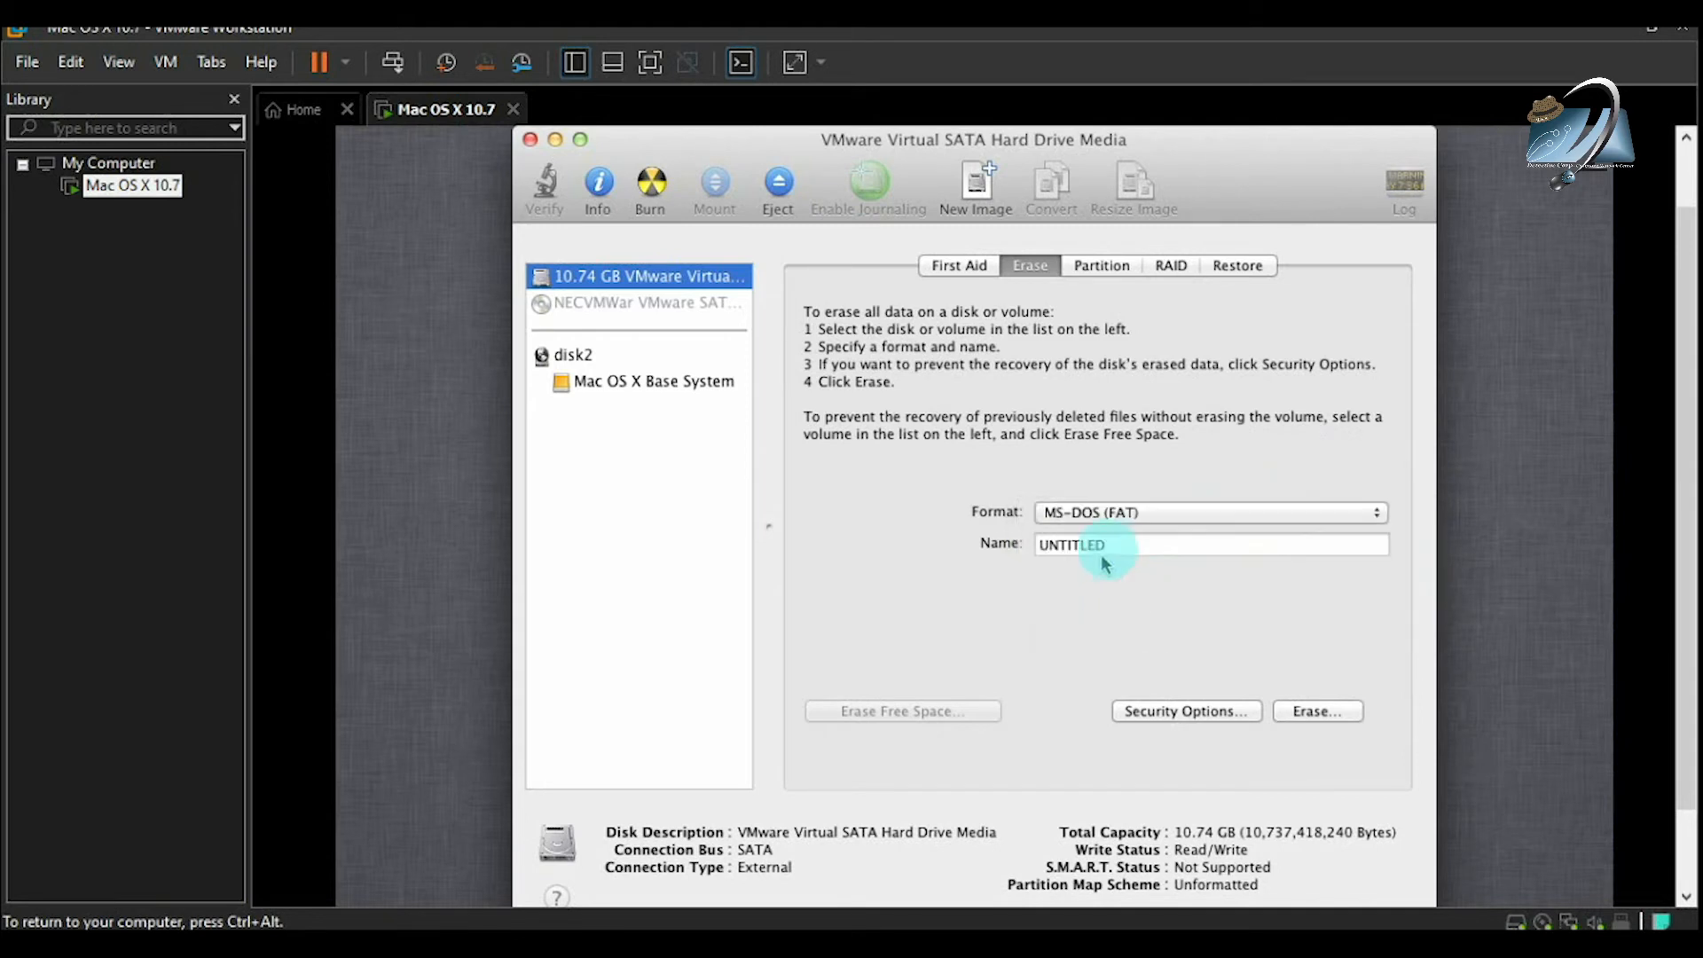
left_click(1150, 521)
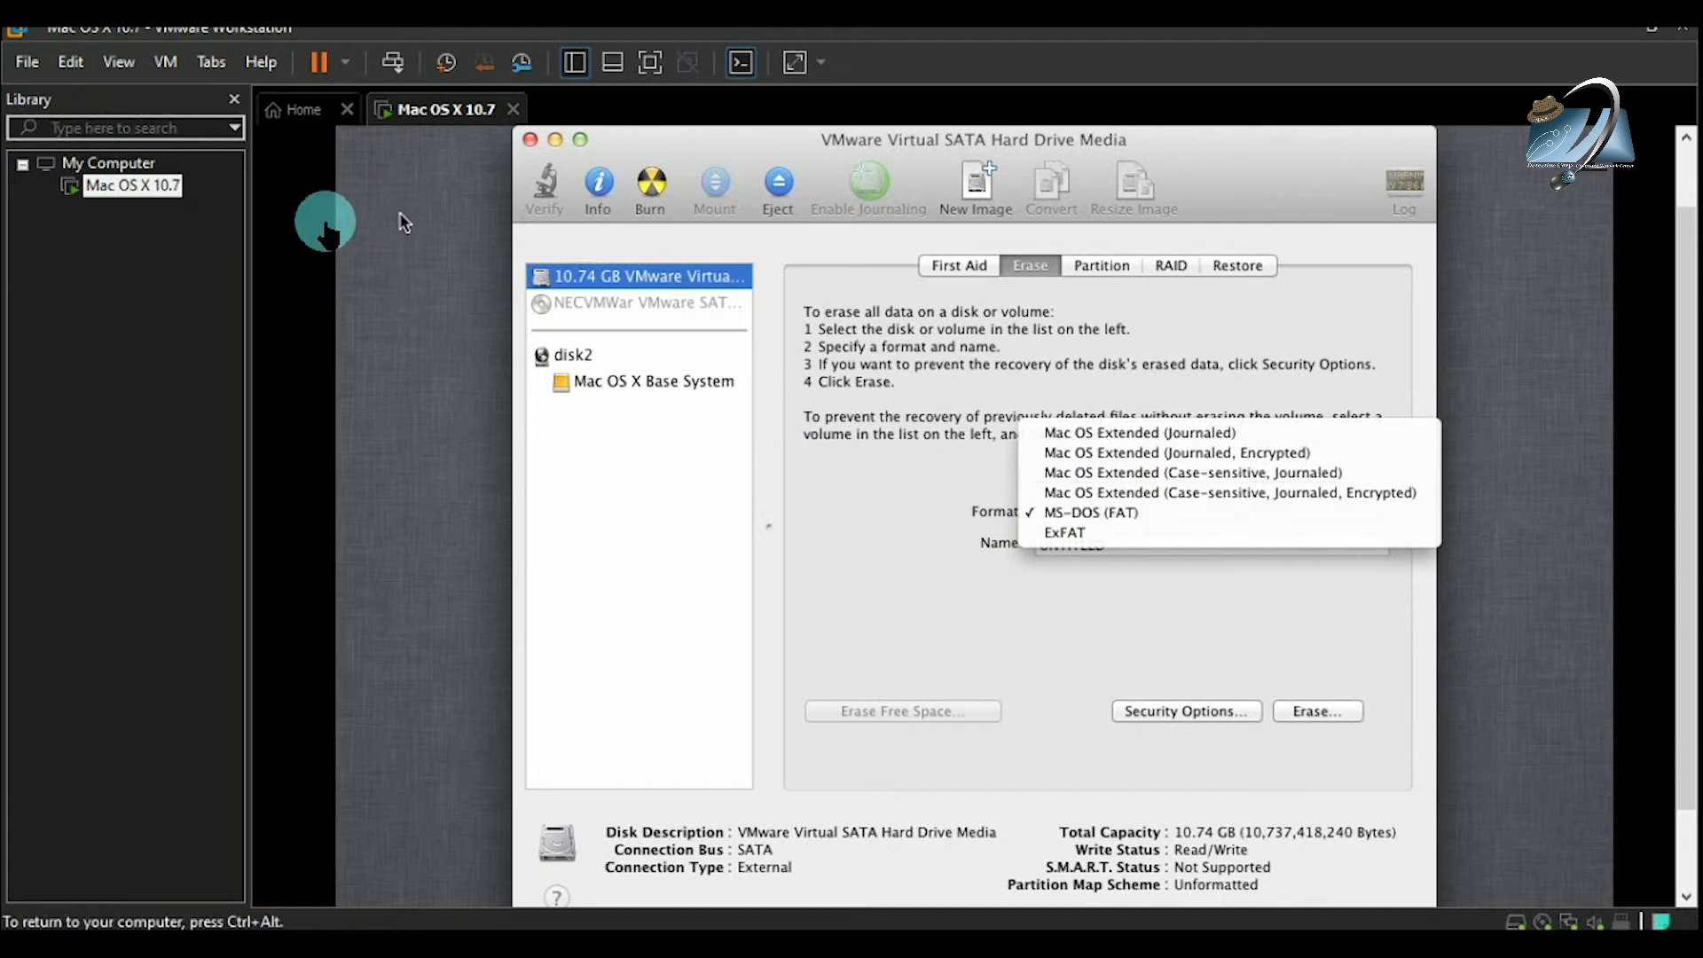
left_click(1212, 434)
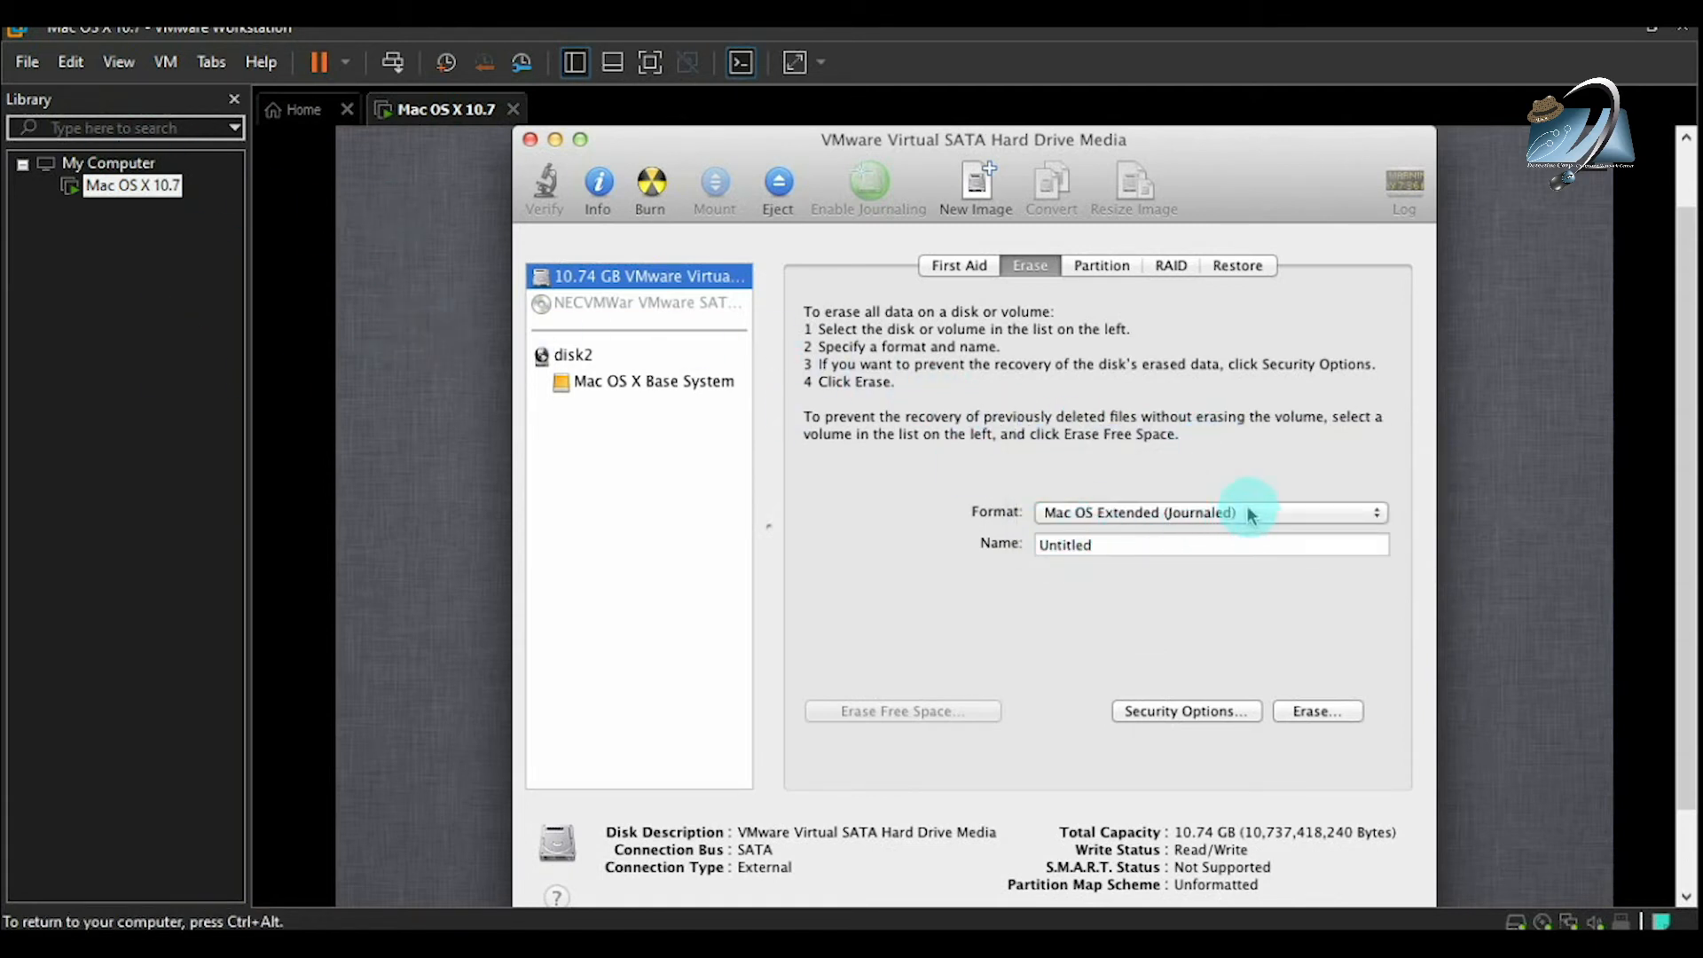
left_click(1147, 519)
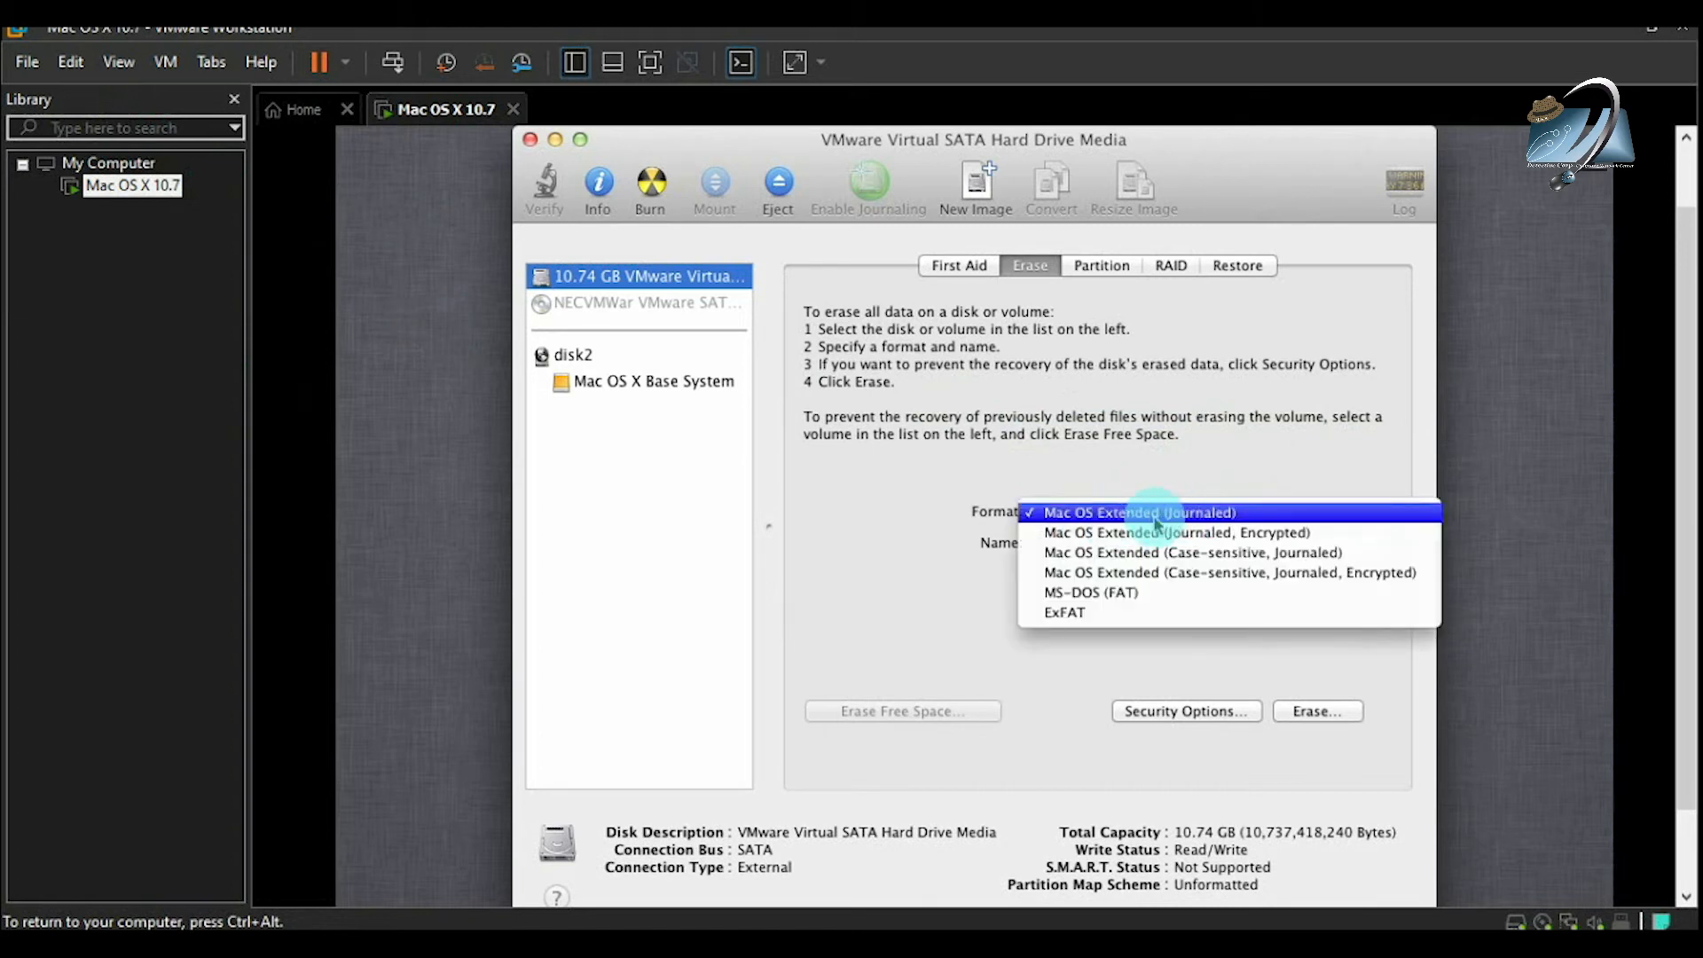
left_click(1008, 508)
Step: Keep Untitled as the volume name and erase the VMware virtual disk as Mac OS Extended (Journaled)
left_click_drag(1110, 550, 1057, 553)
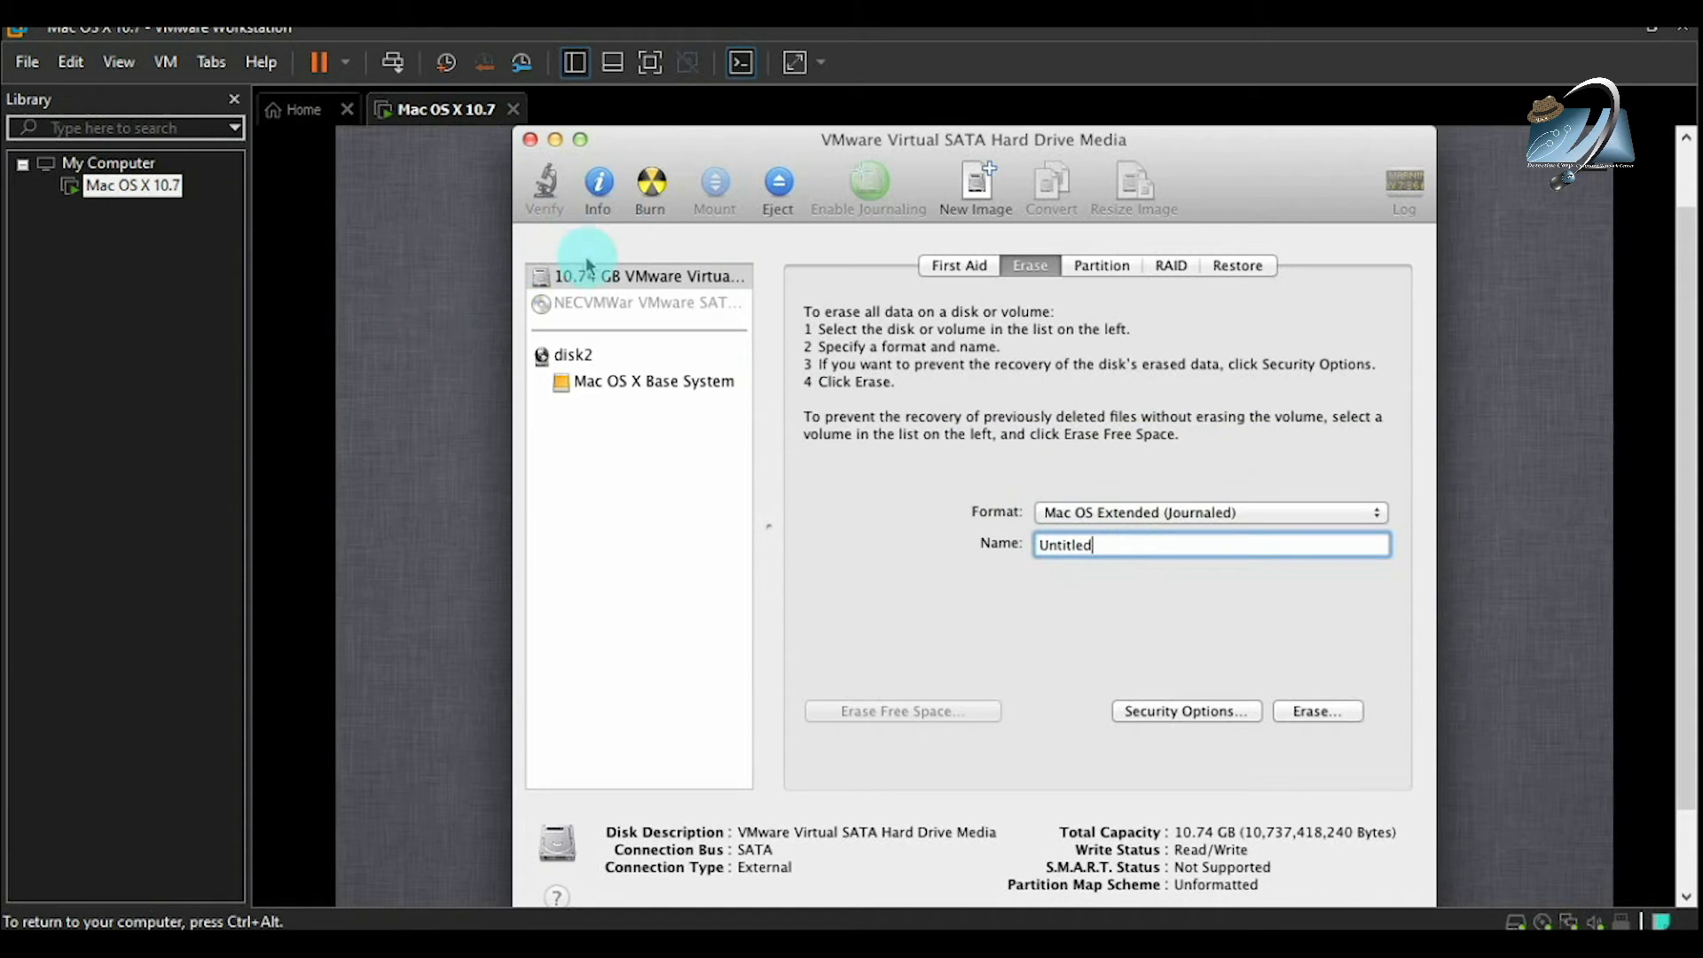
left_click_drag(1139, 548, 1040, 546)
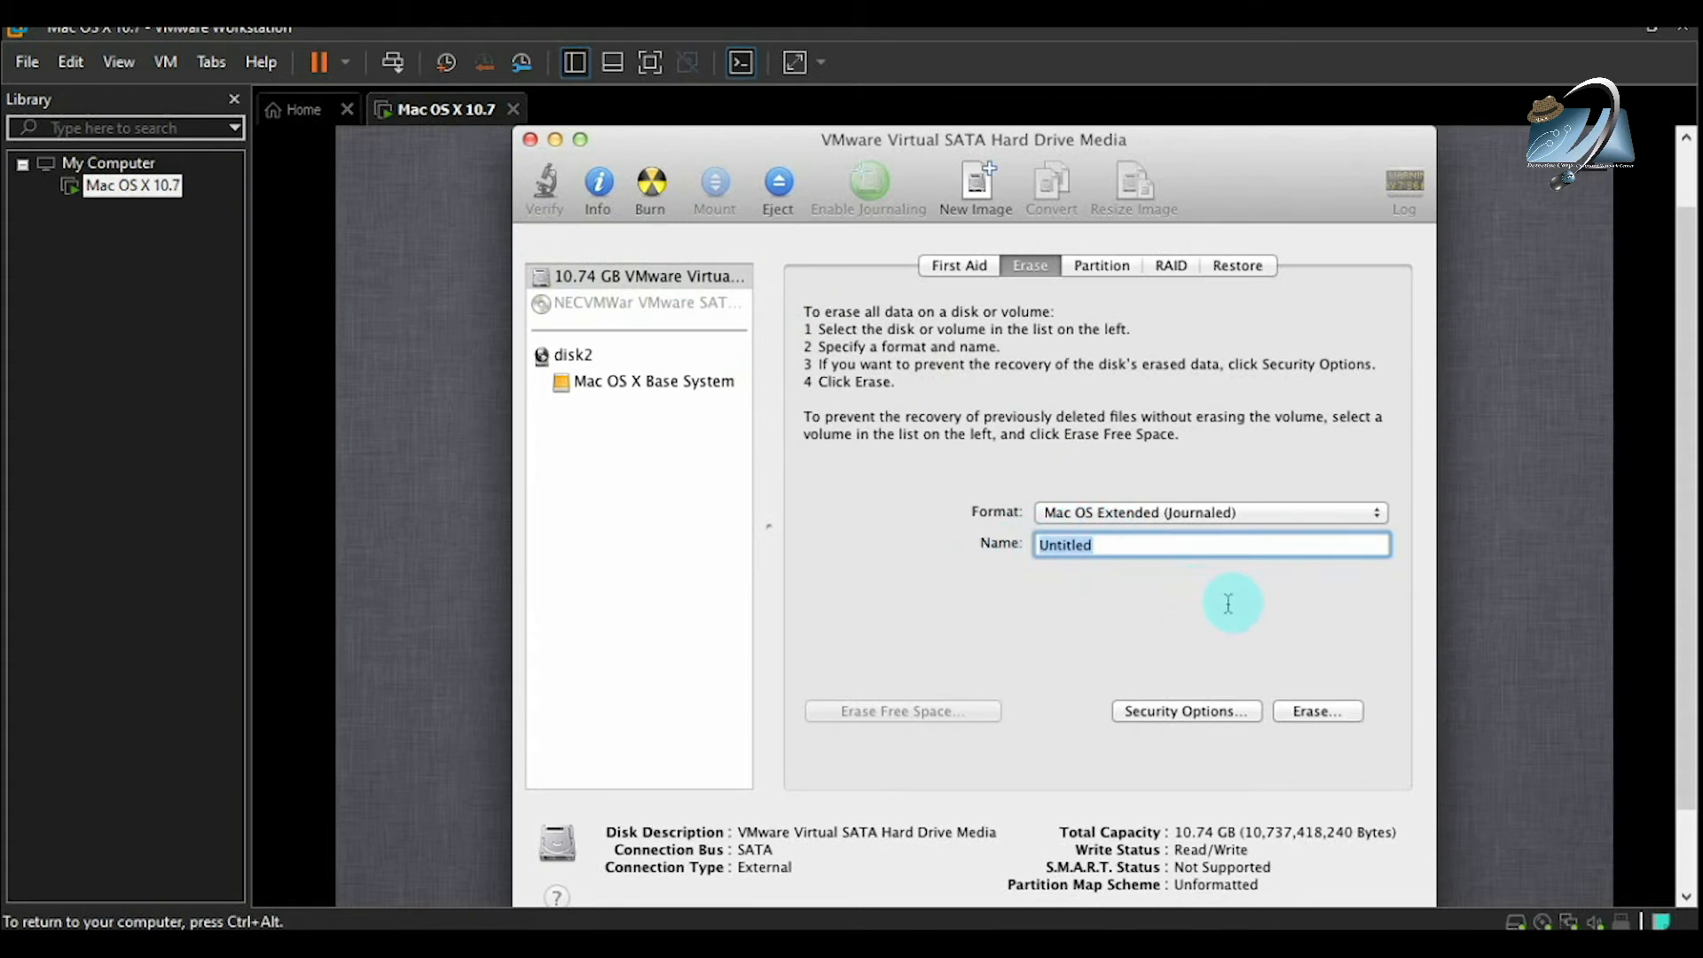
left_click(1318, 714)
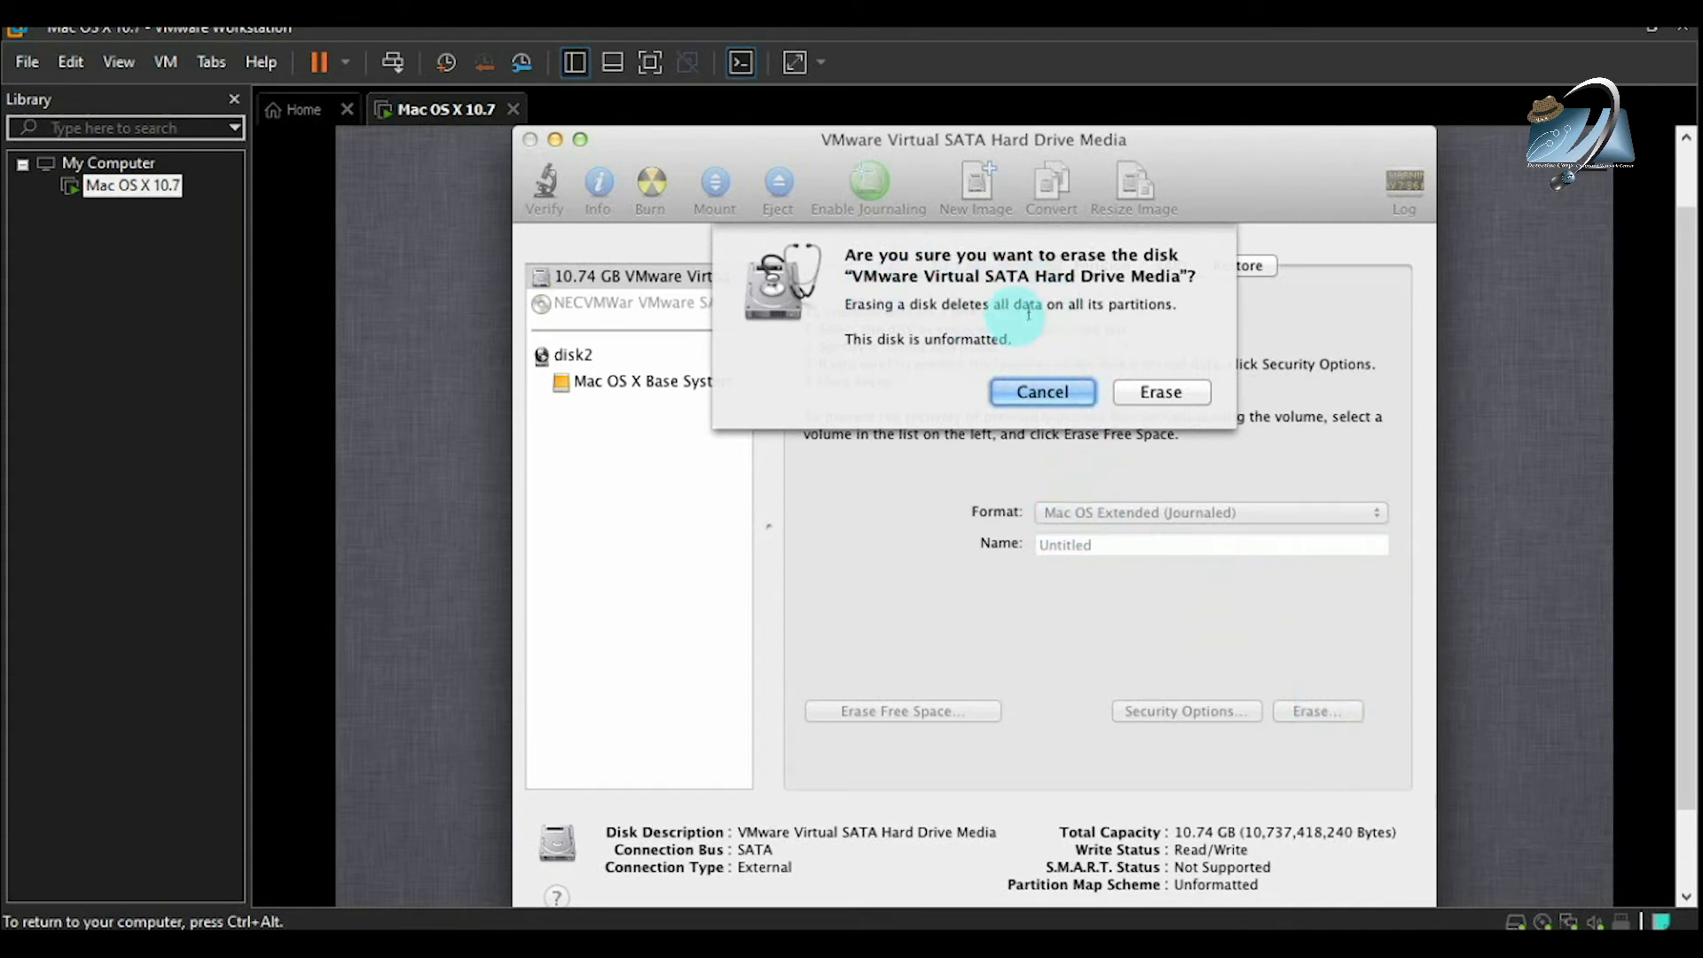
left_click(1160, 393)
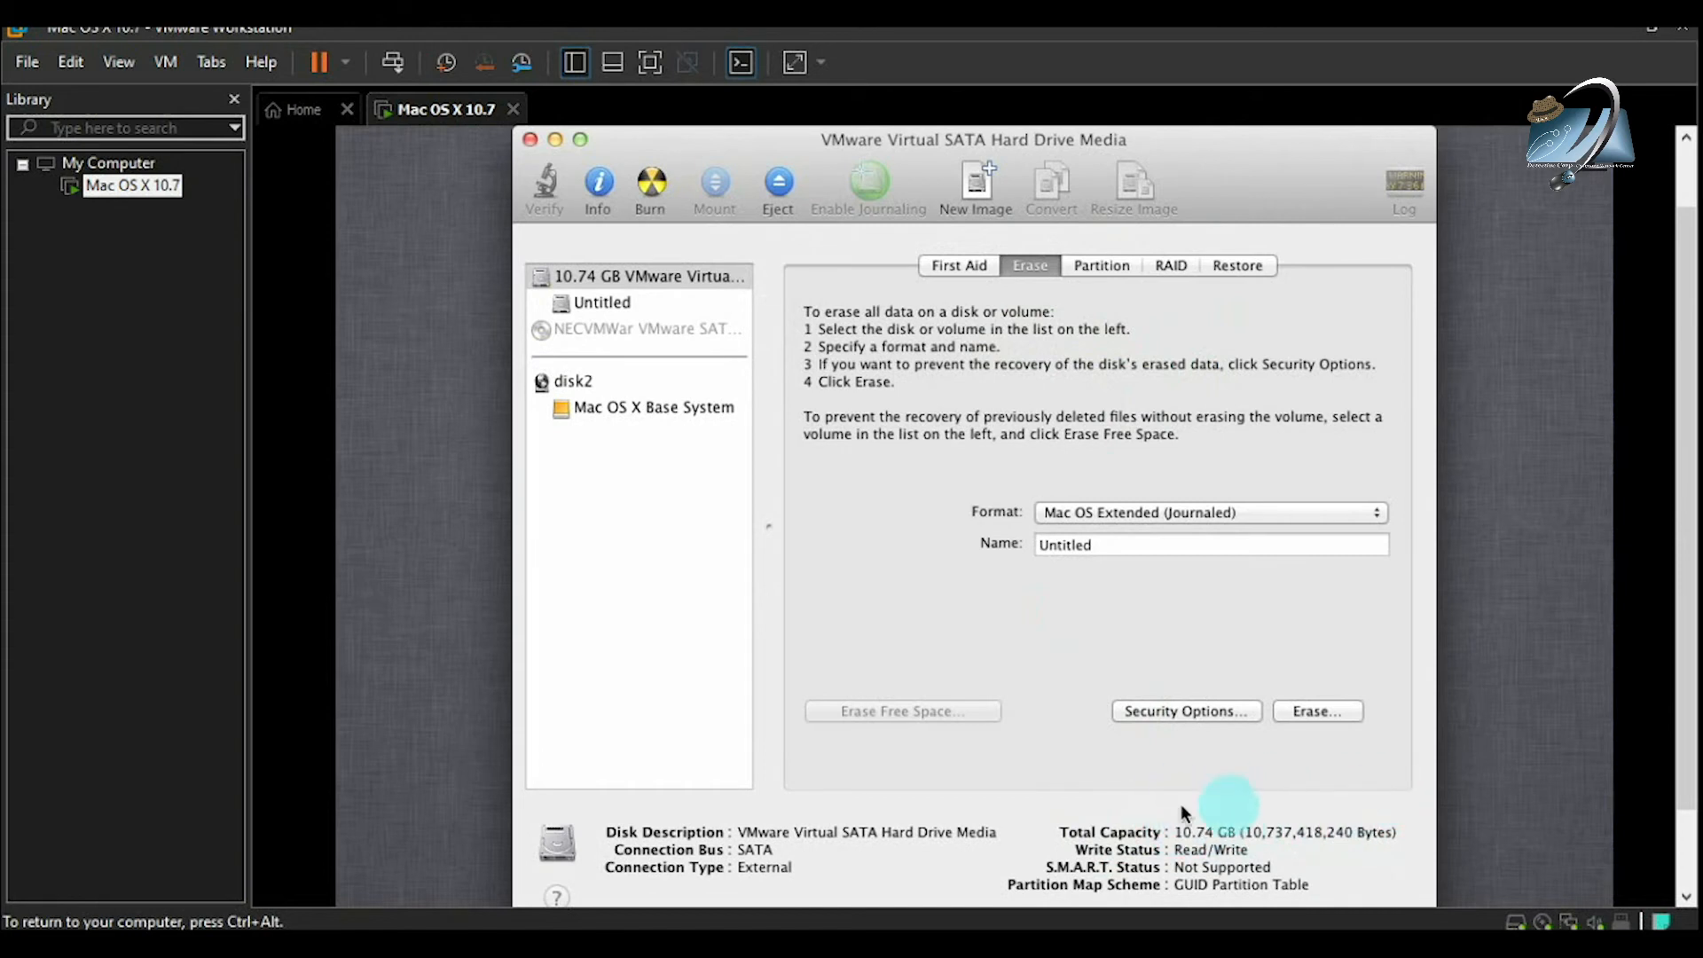
Step: Examine the erased Untitled volume under the 10.74 GB VMware virtual disk and quit Disk Utility
left_click(594, 303)
left_click(575, 276)
left_click(609, 303)
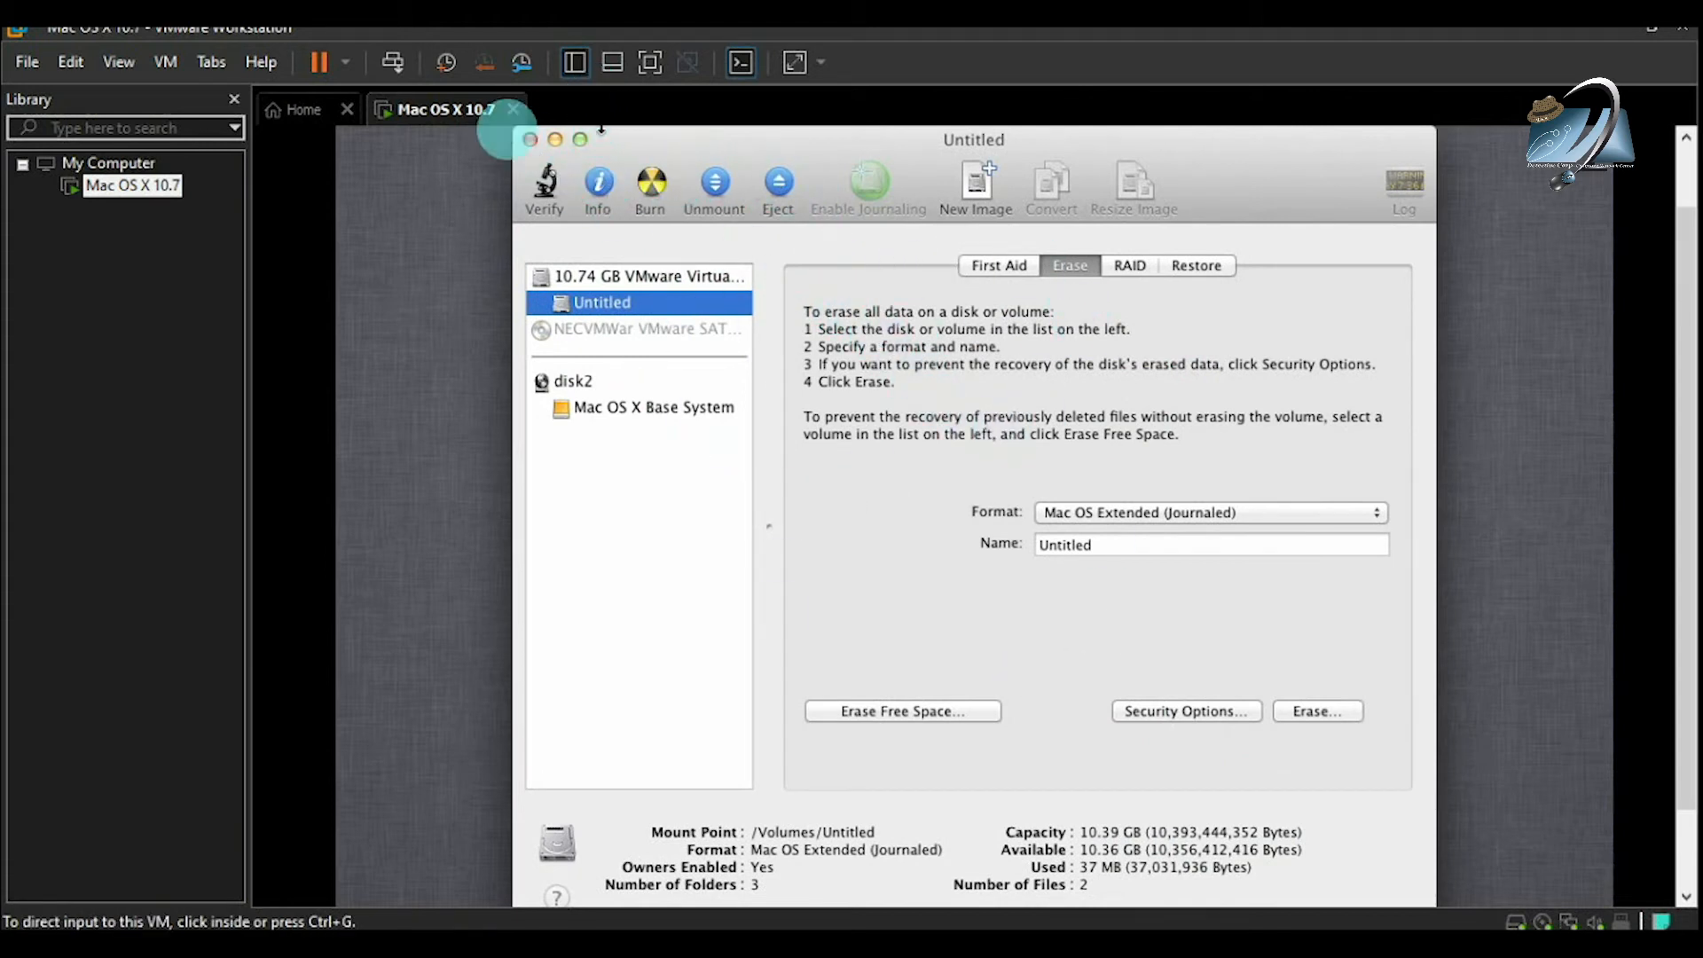
left_click(530, 140)
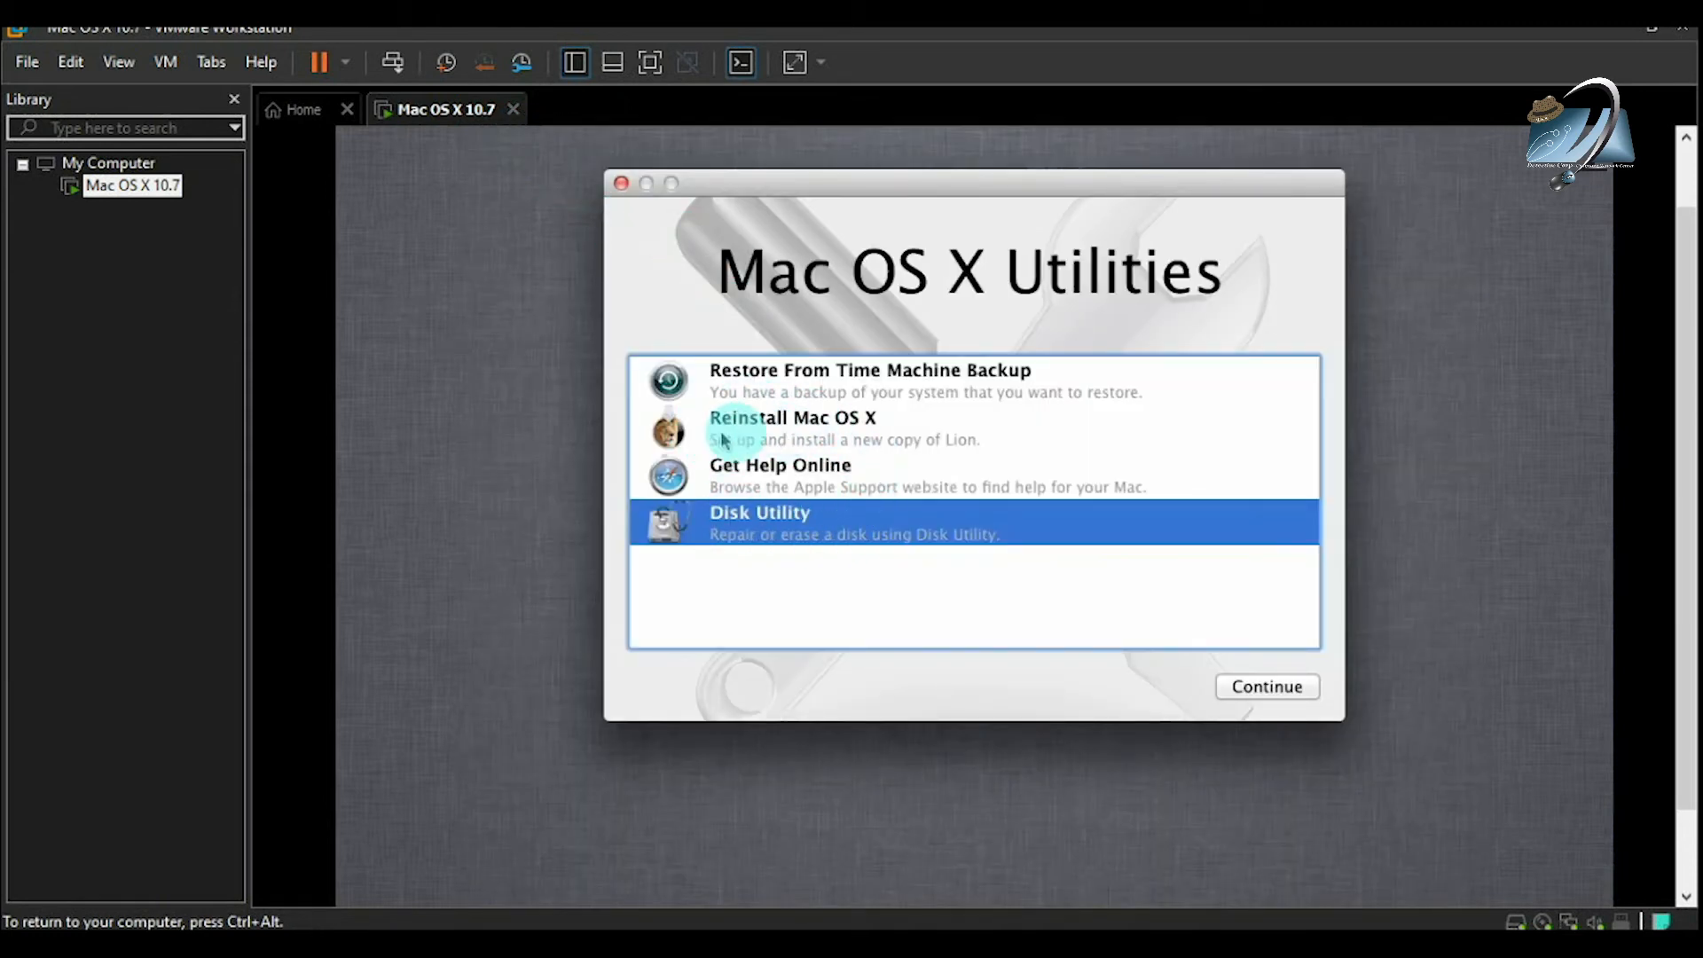
Step: Start Reinstall Mac OS X from the Mac OS X Utilities and agree to the Lion software license agreement
left_click(803, 428)
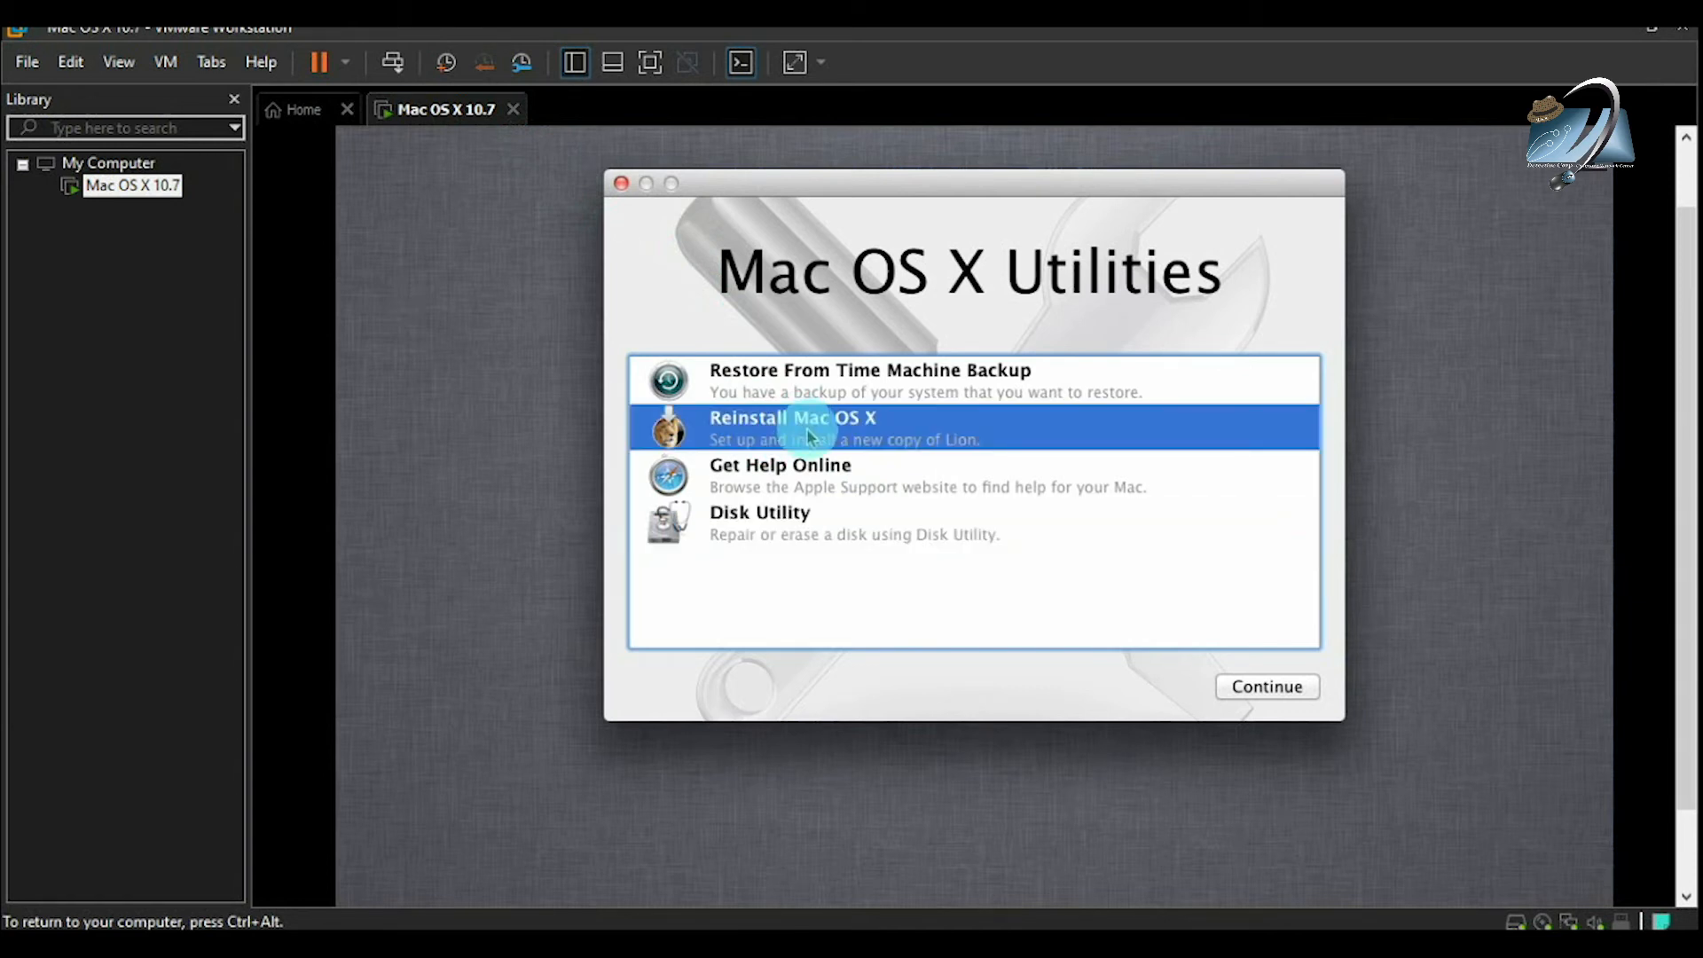
left_click(1260, 690)
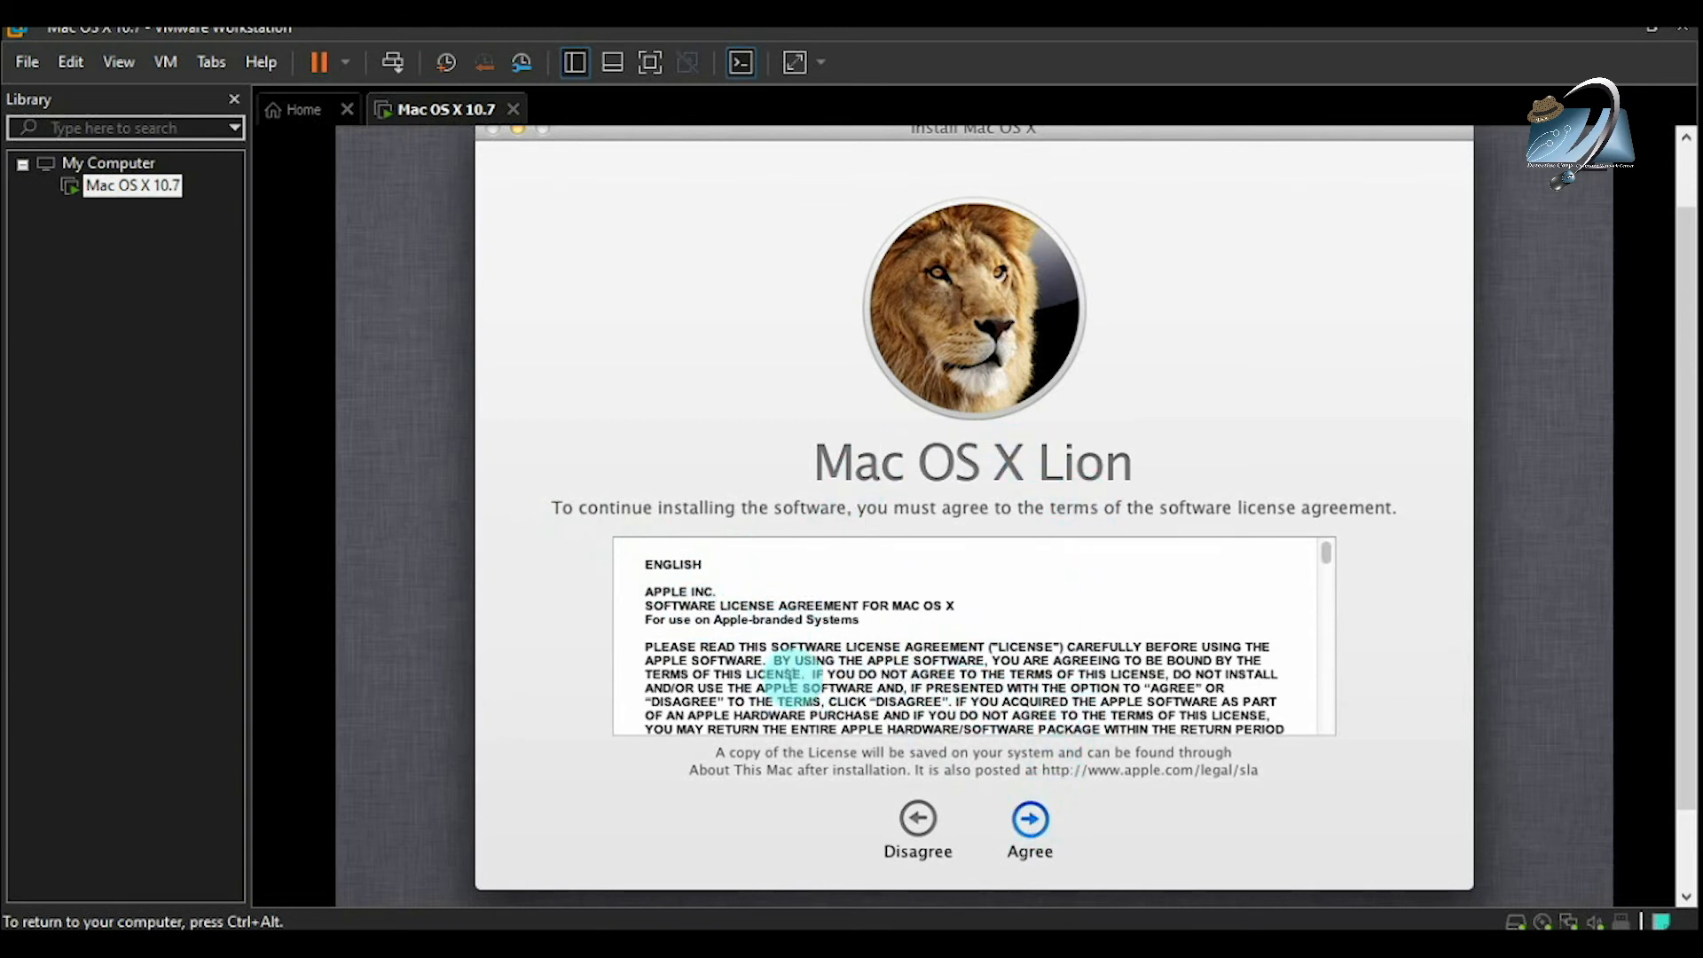
left_click(1030, 841)
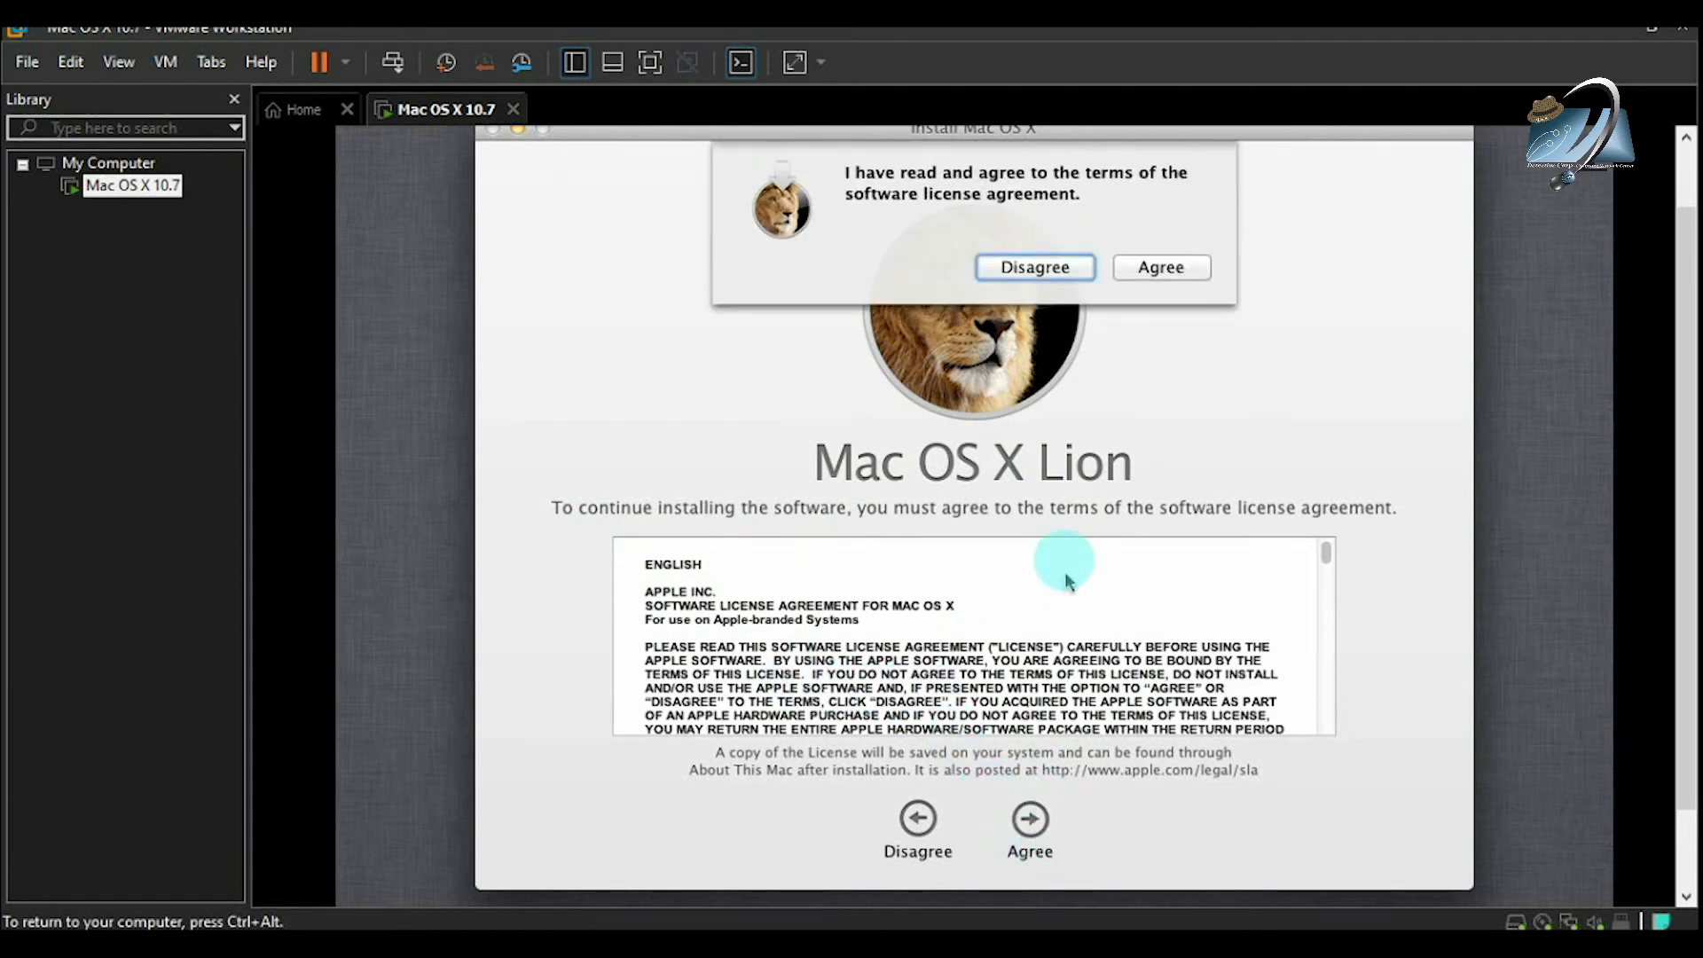
left_click(1162, 267)
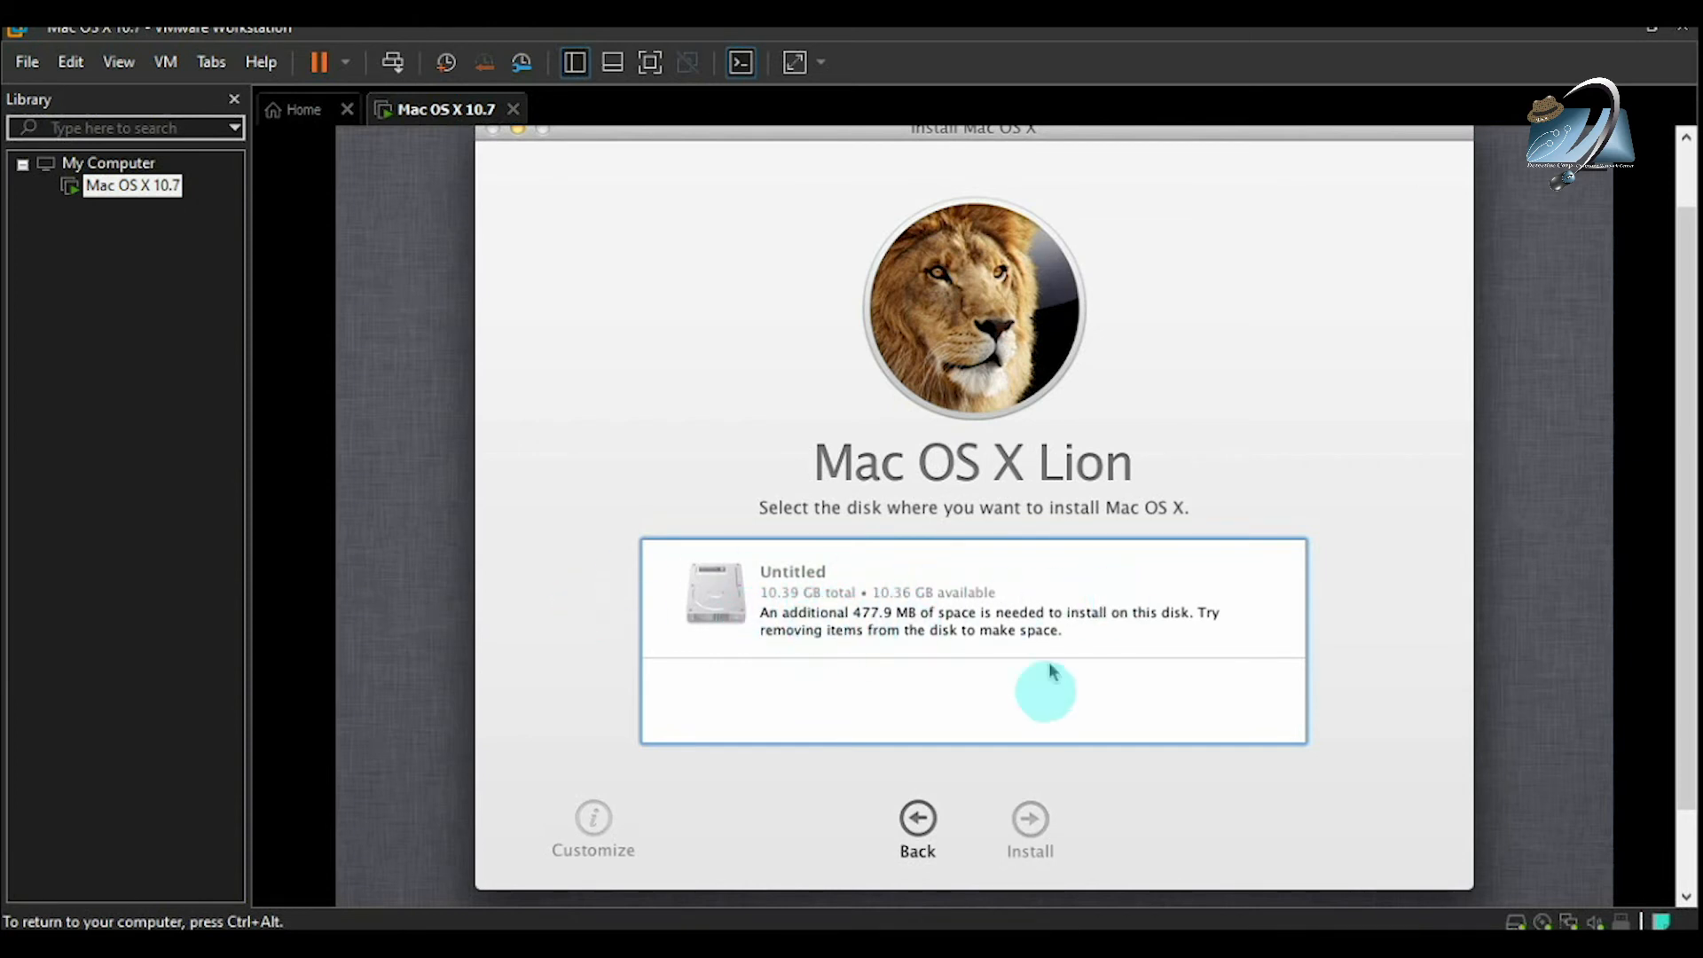
Step: Release the pointer from the guest and close the Mac OS X 10.7 virtual machine by powering it off
key("ctrl+alt")
left_click(407, 110)
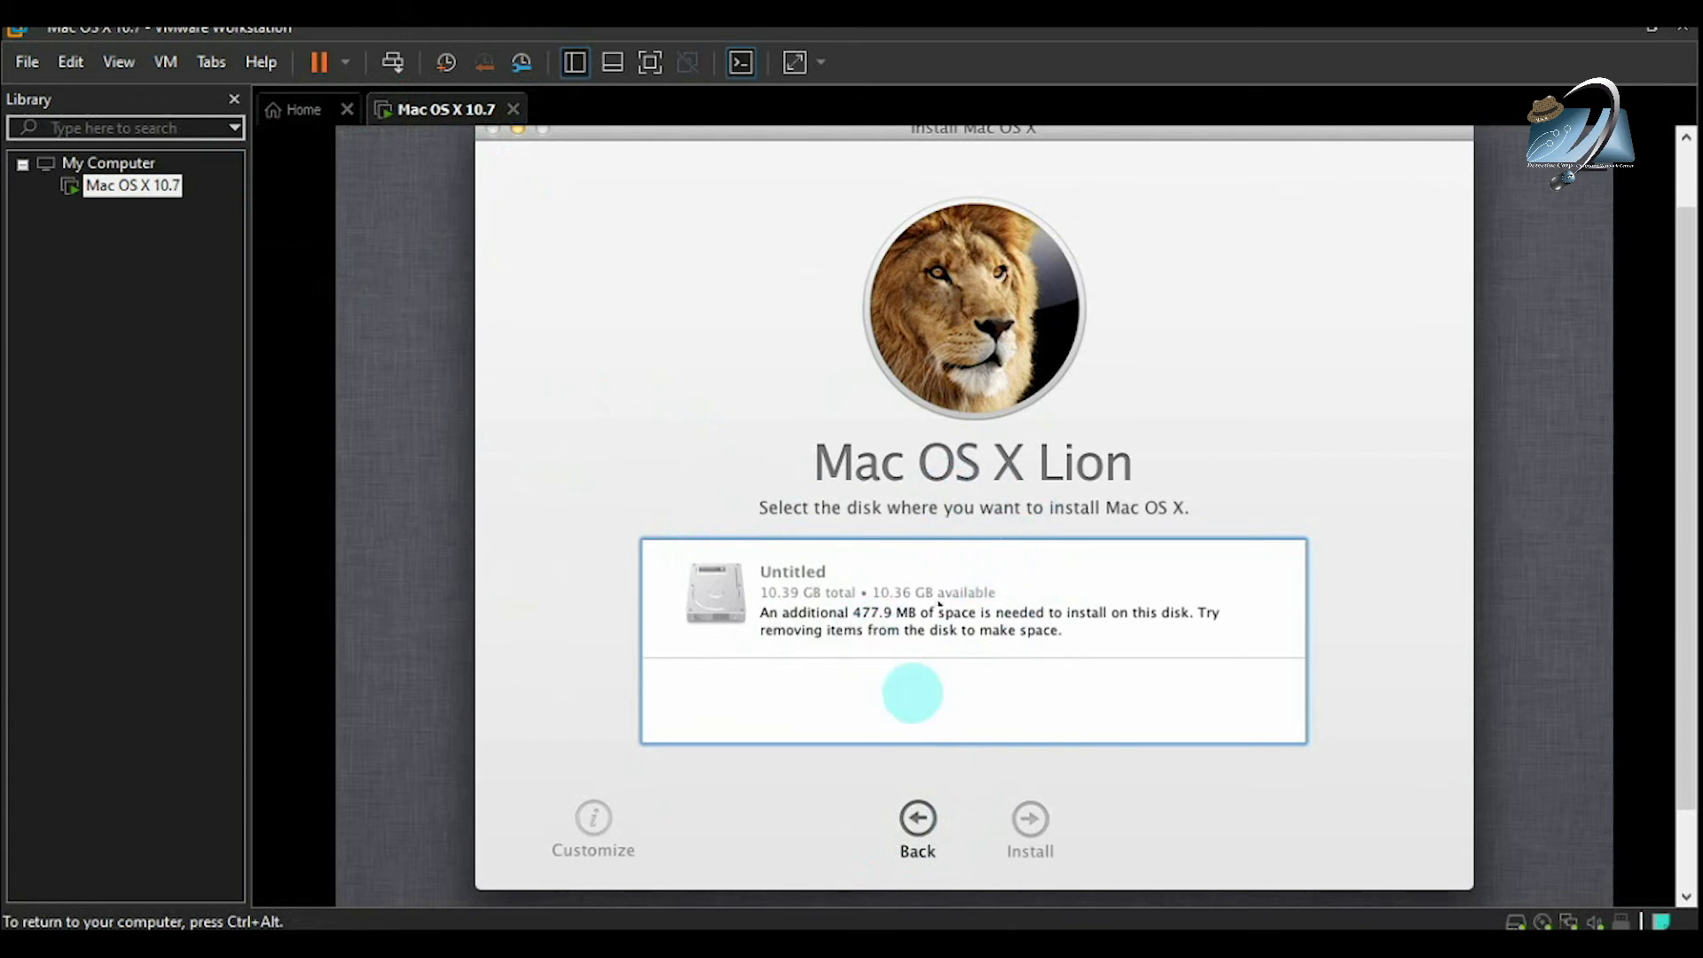
key("ctrl+alt")
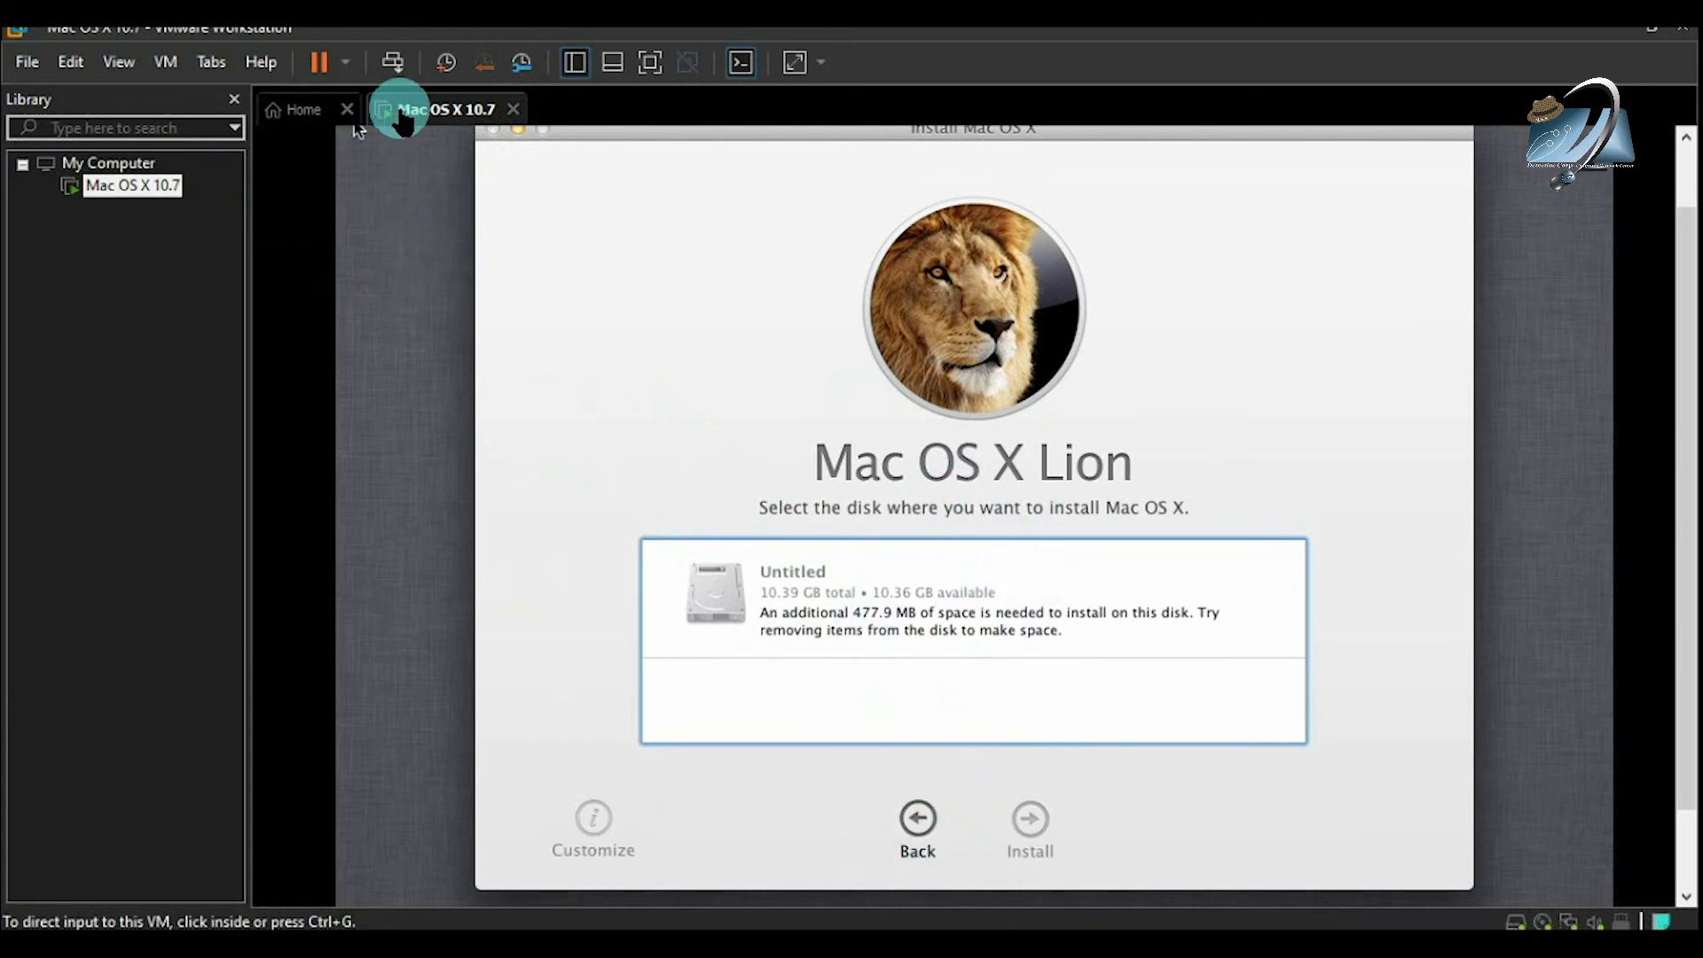
left_click(512, 110)
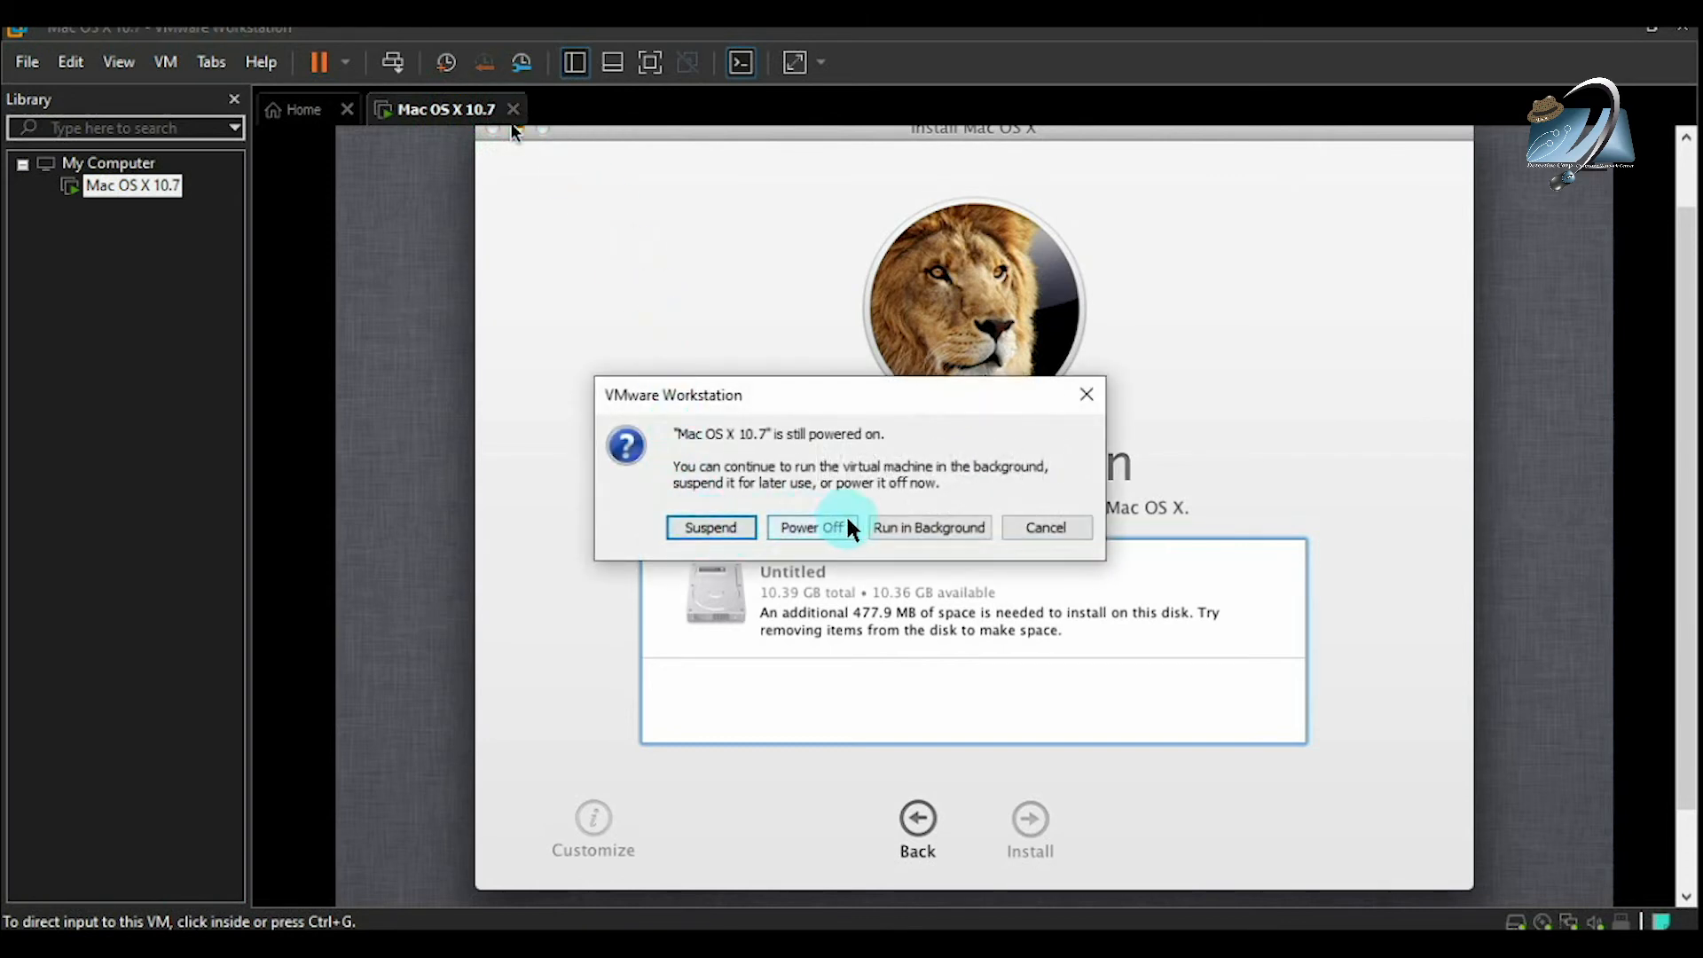
left_click(812, 527)
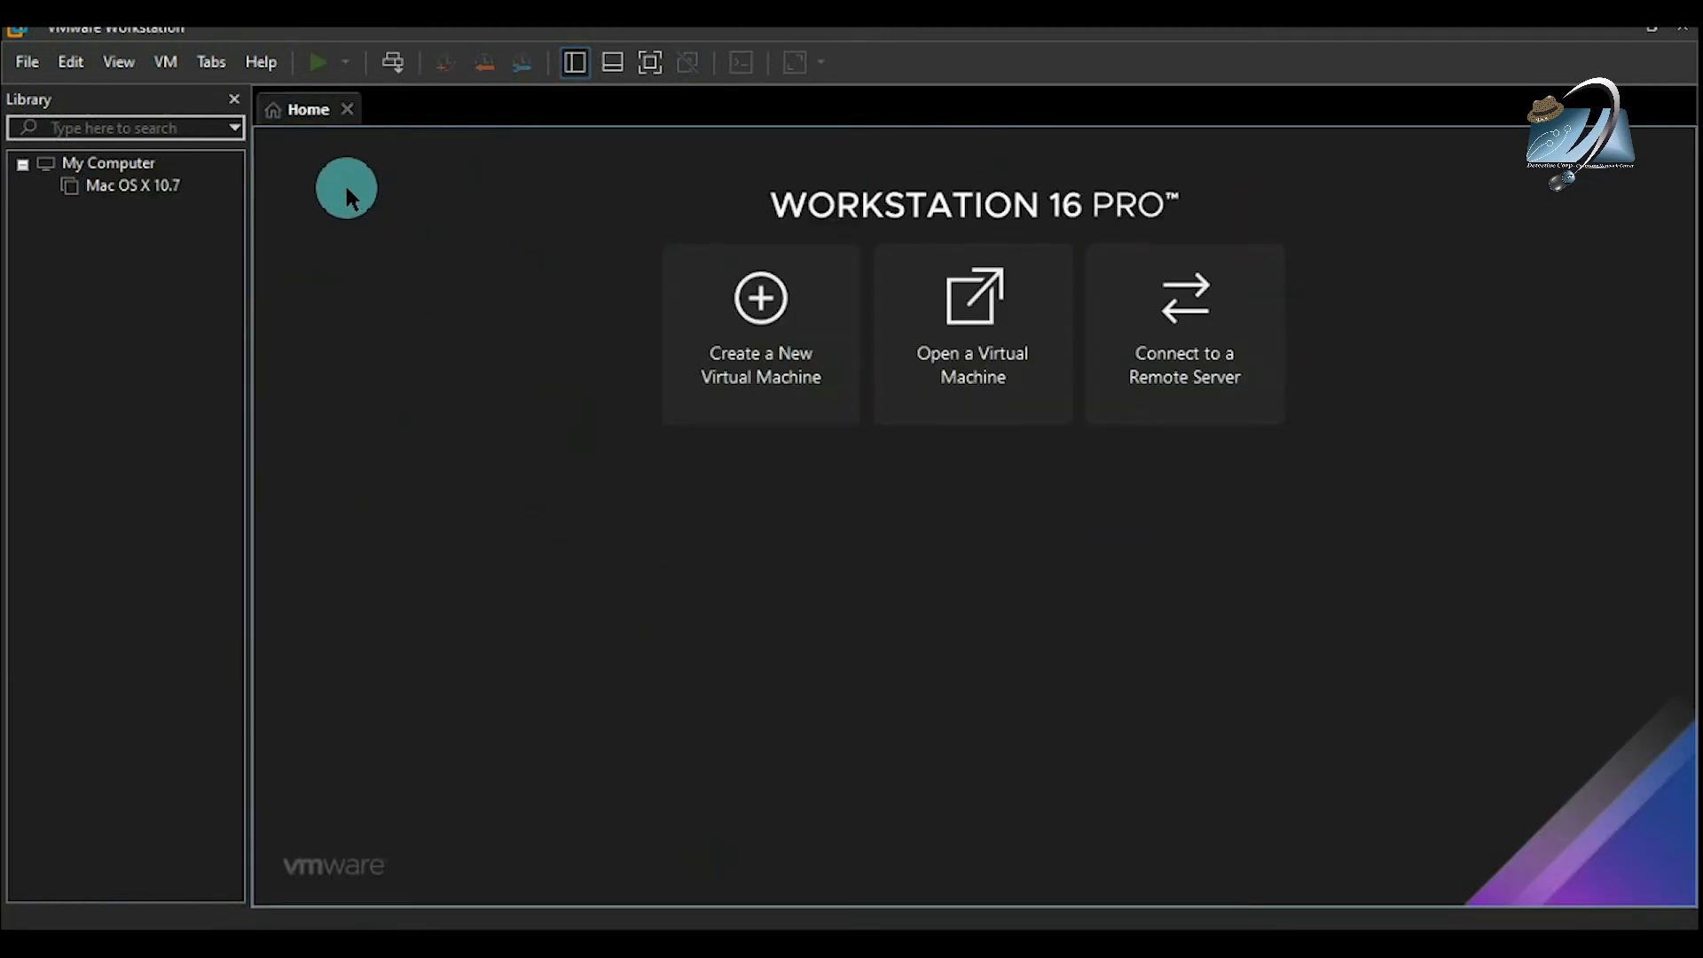
Step: Remove the Mac OS X 10.7 virtual machine from the library
left_click(143, 186)
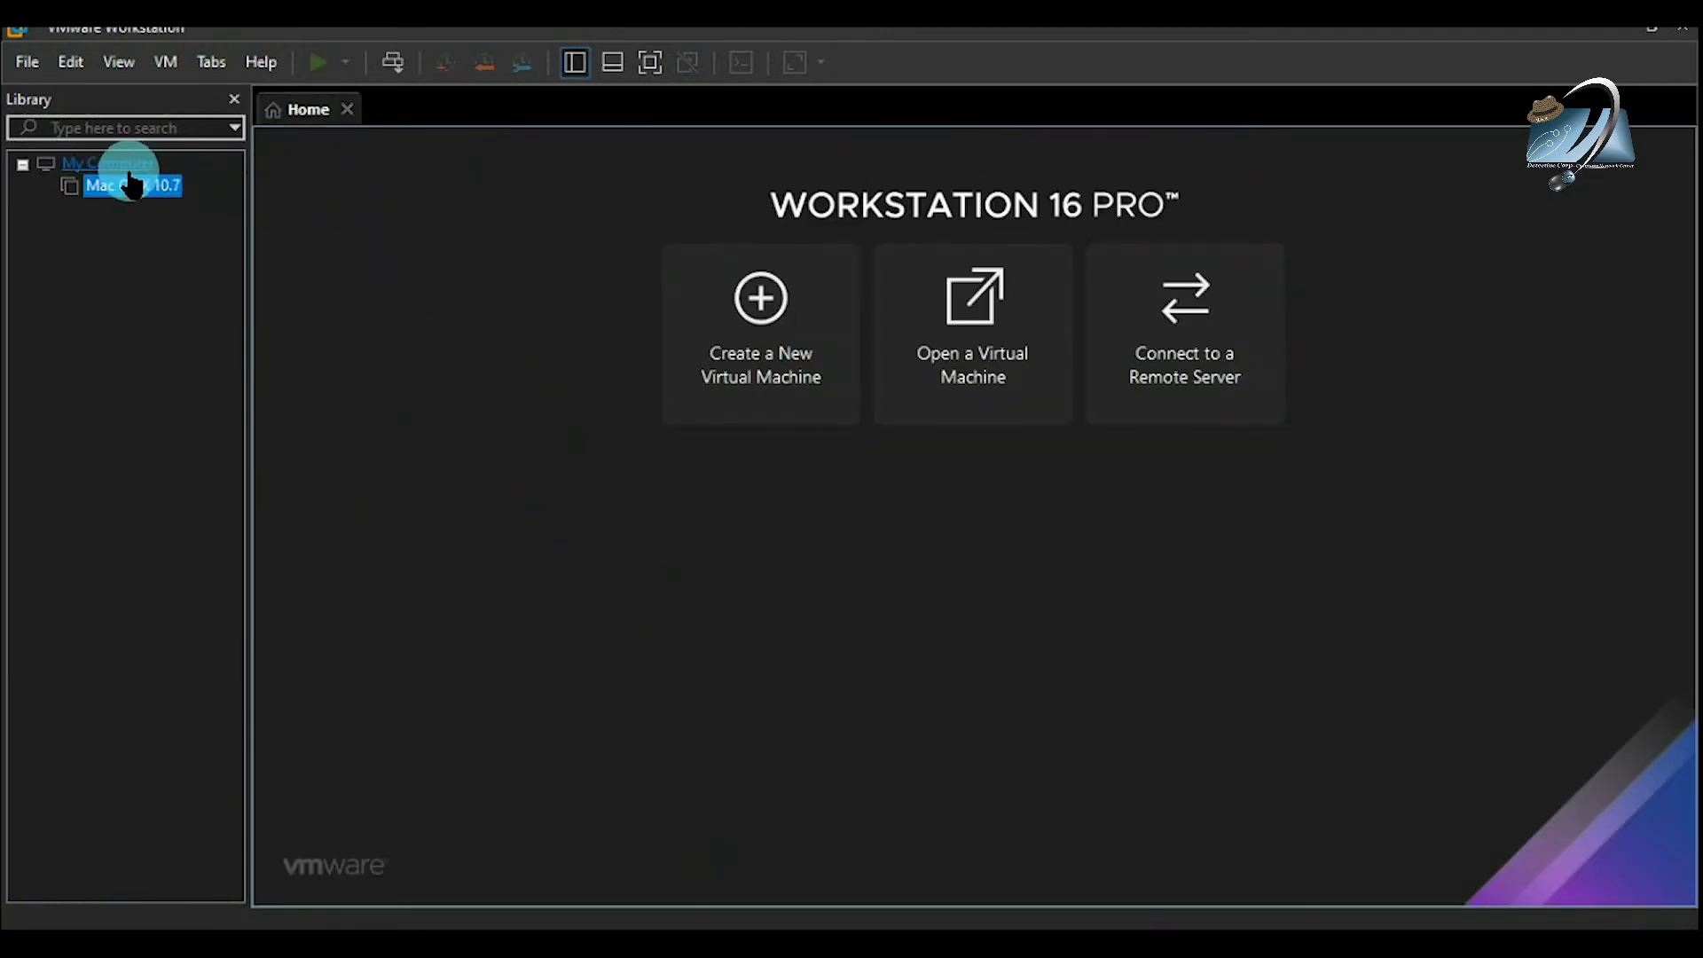
double_click(116, 188)
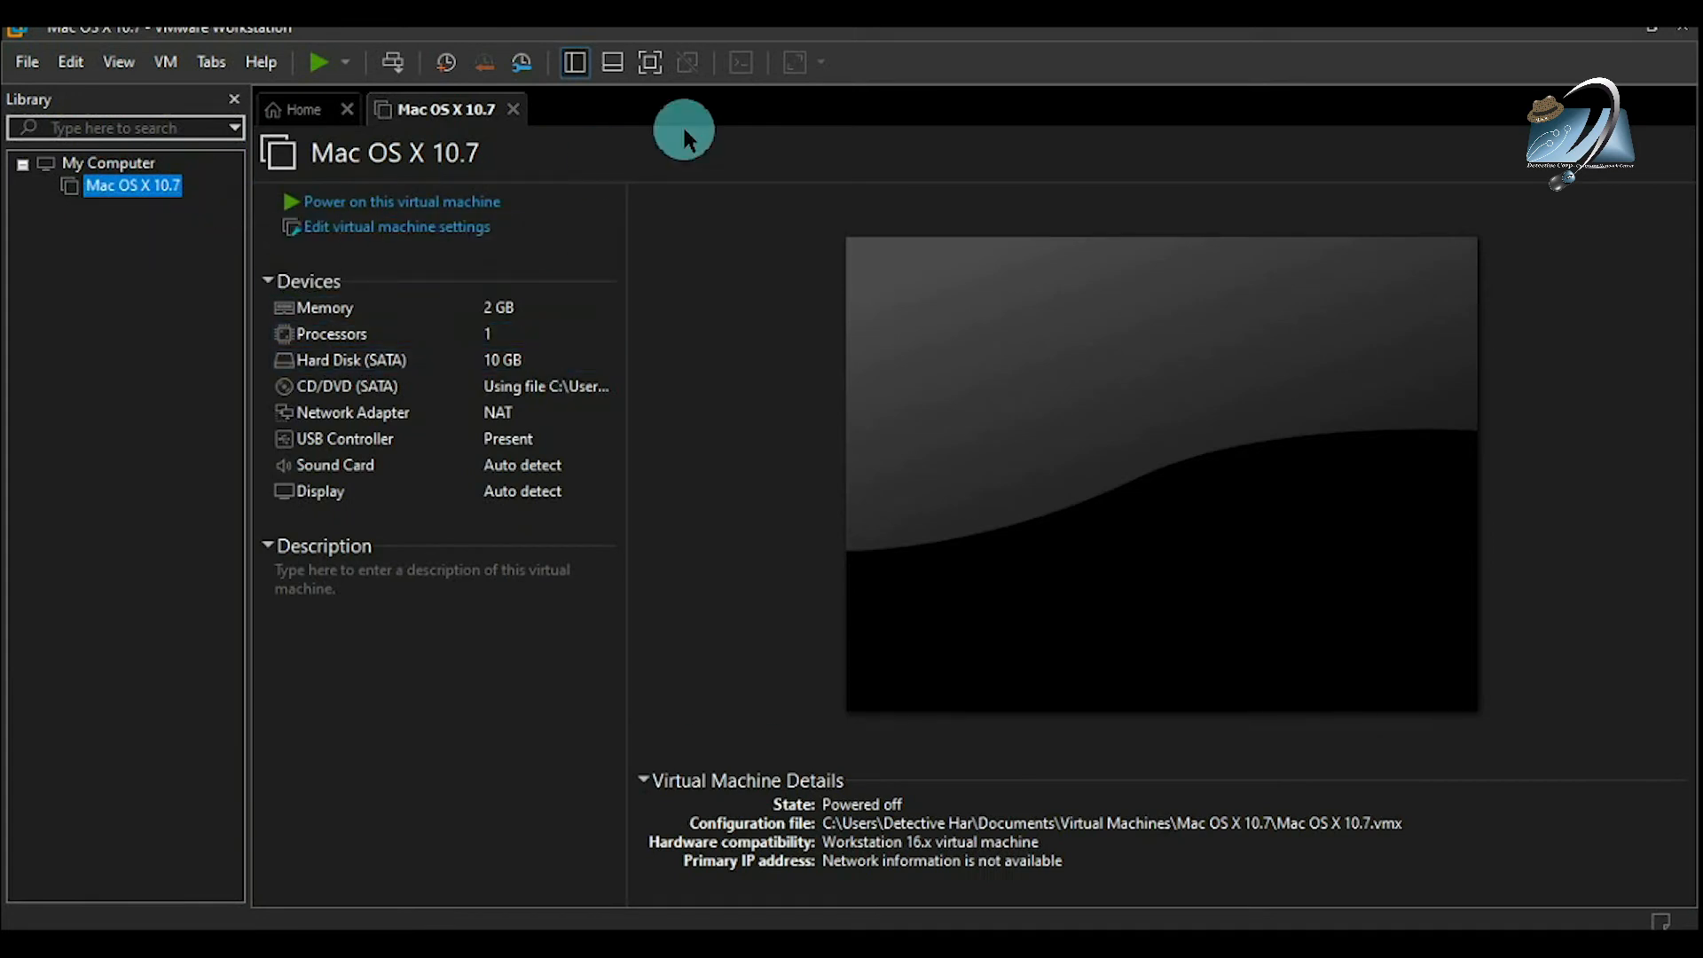
right_click(133, 191)
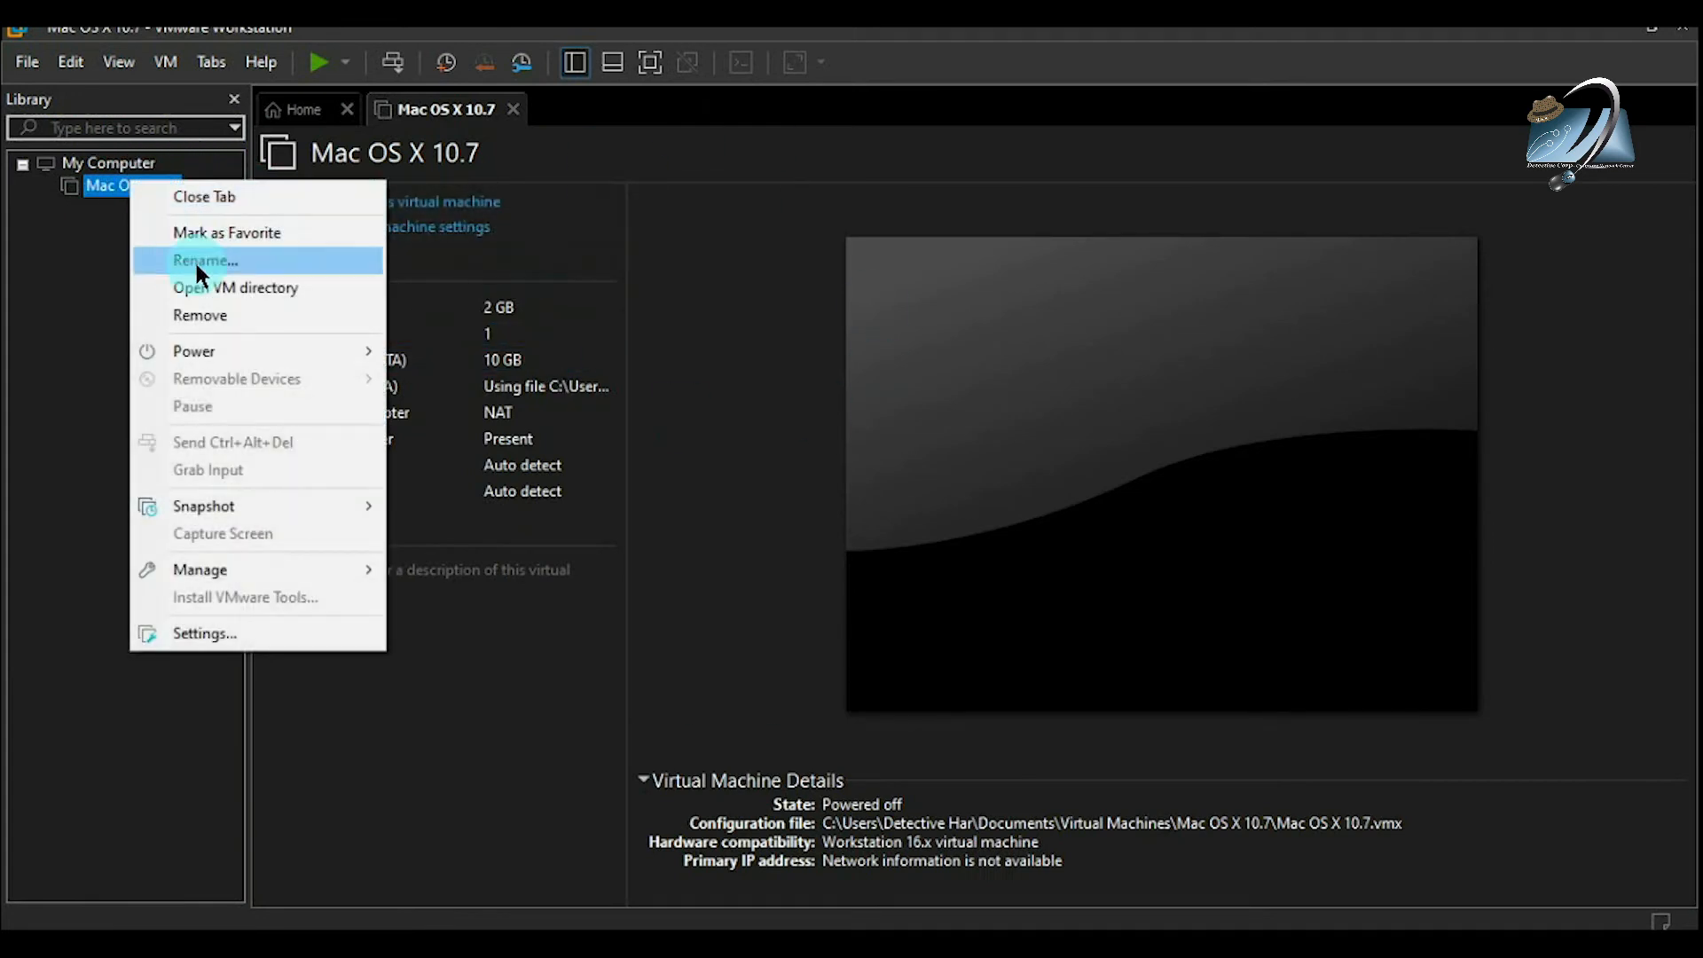
left_click(202, 315)
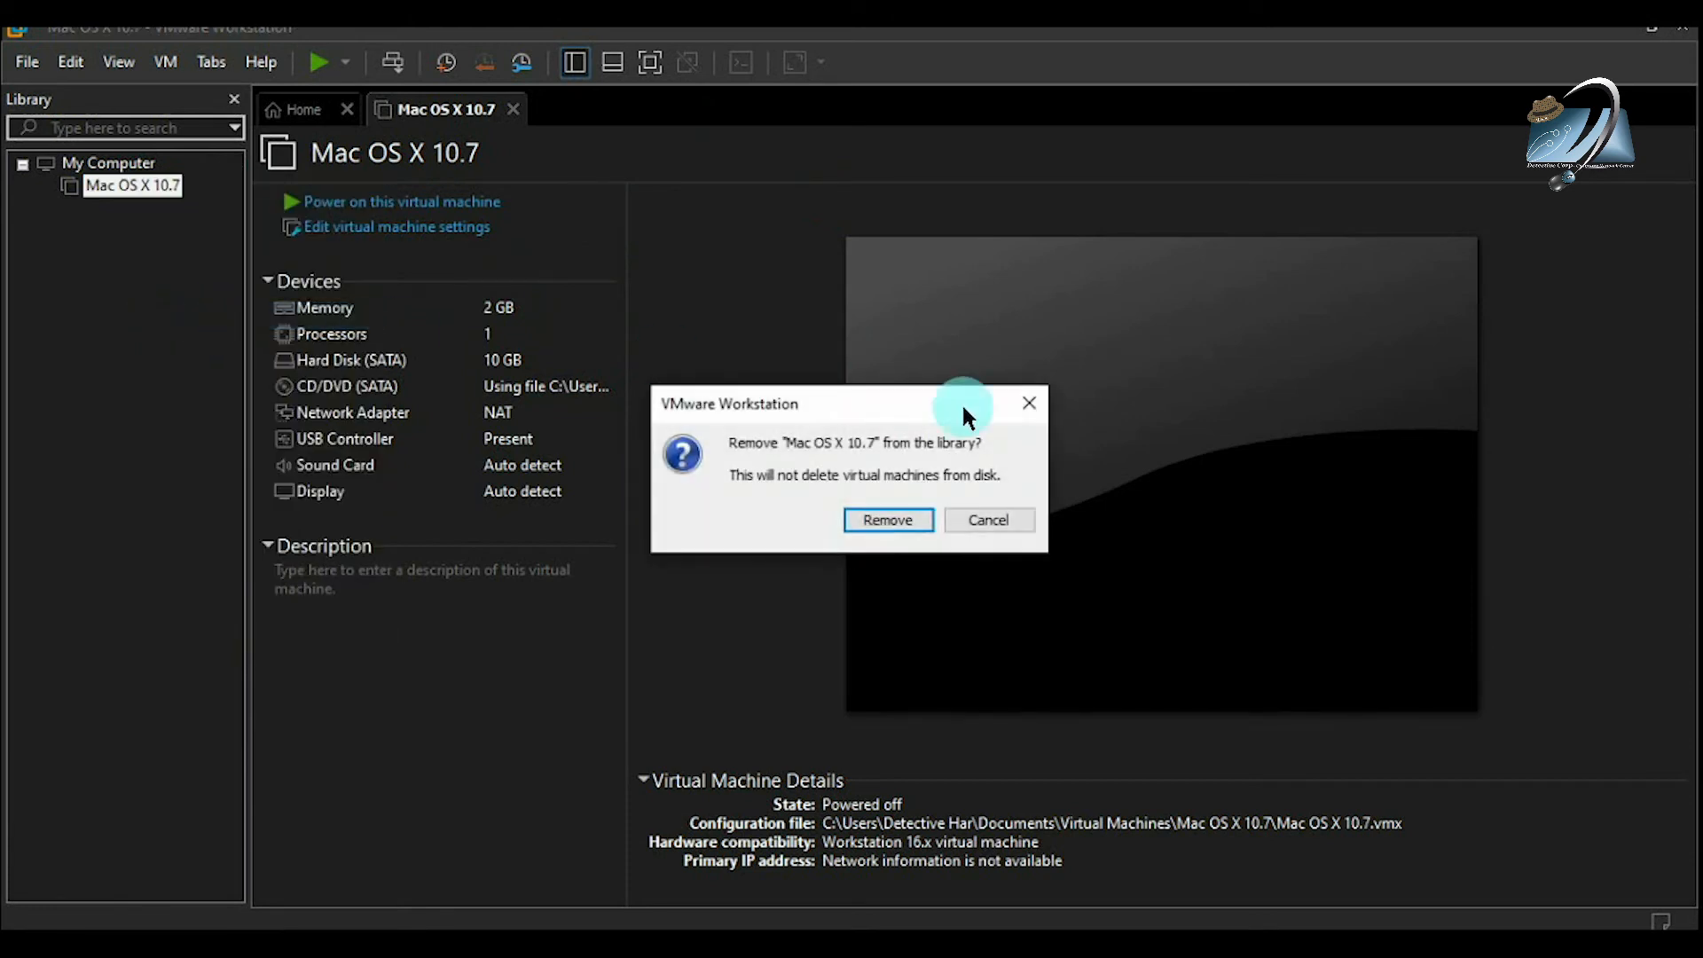
left_click(901, 515)
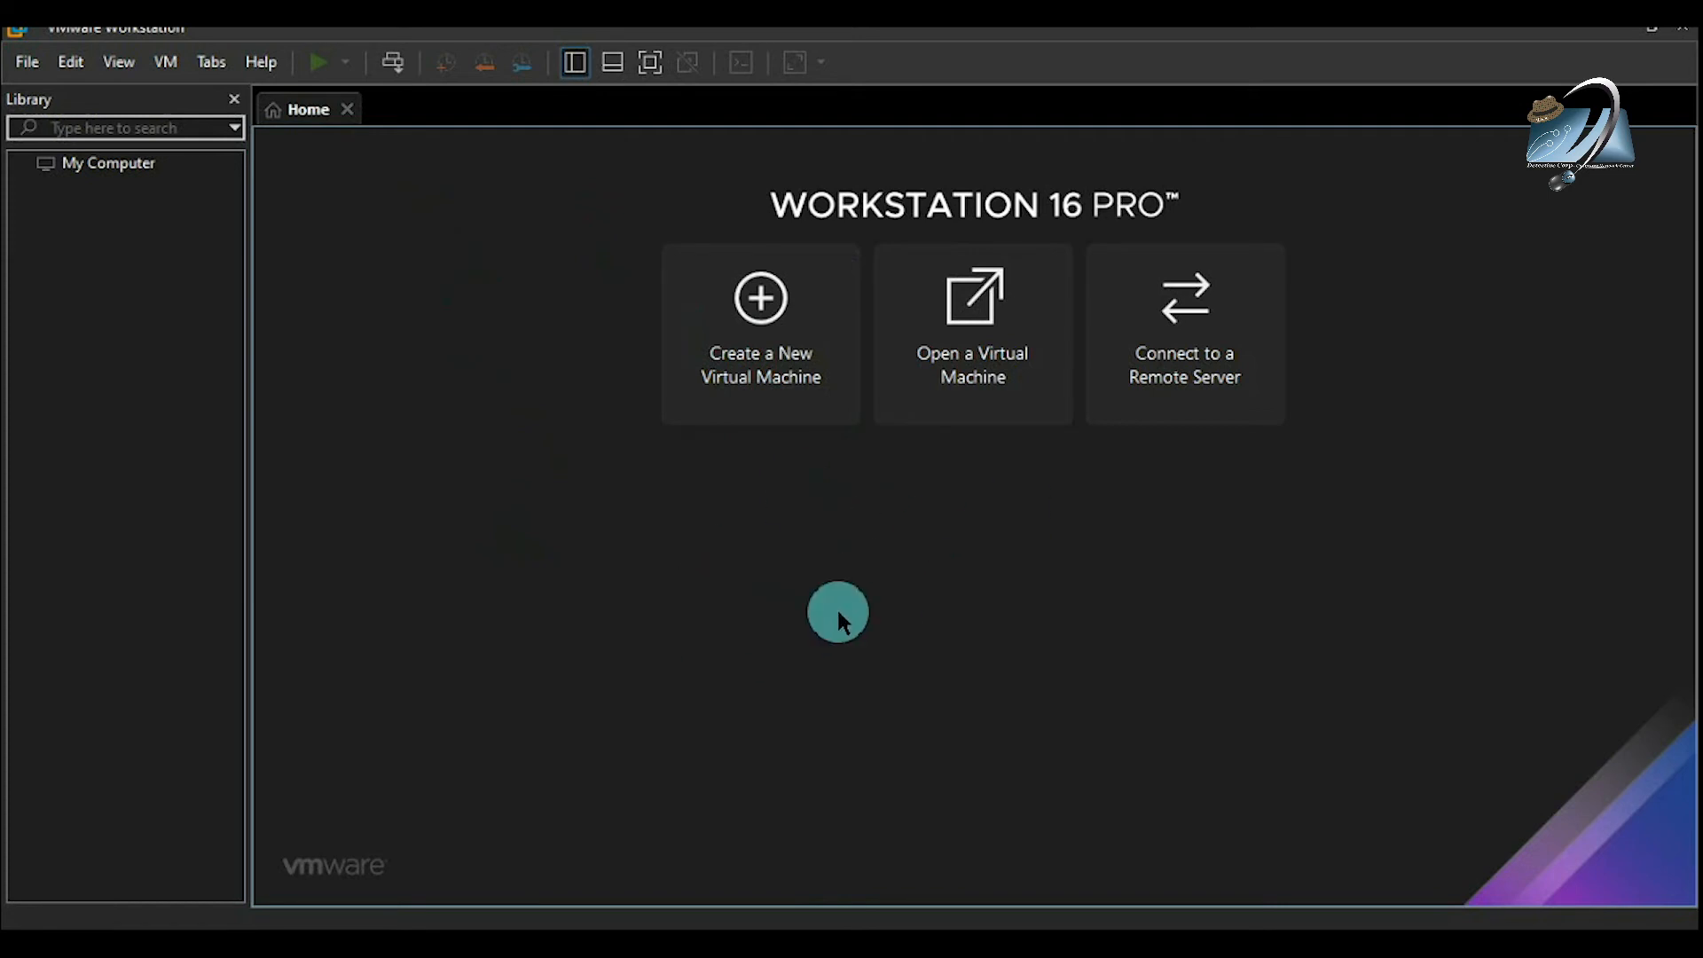
Step: Create a Typical virtual machine named Mac OS X 10.7 (2) with a 15 GB hard disk and power it on
left_click(803, 344)
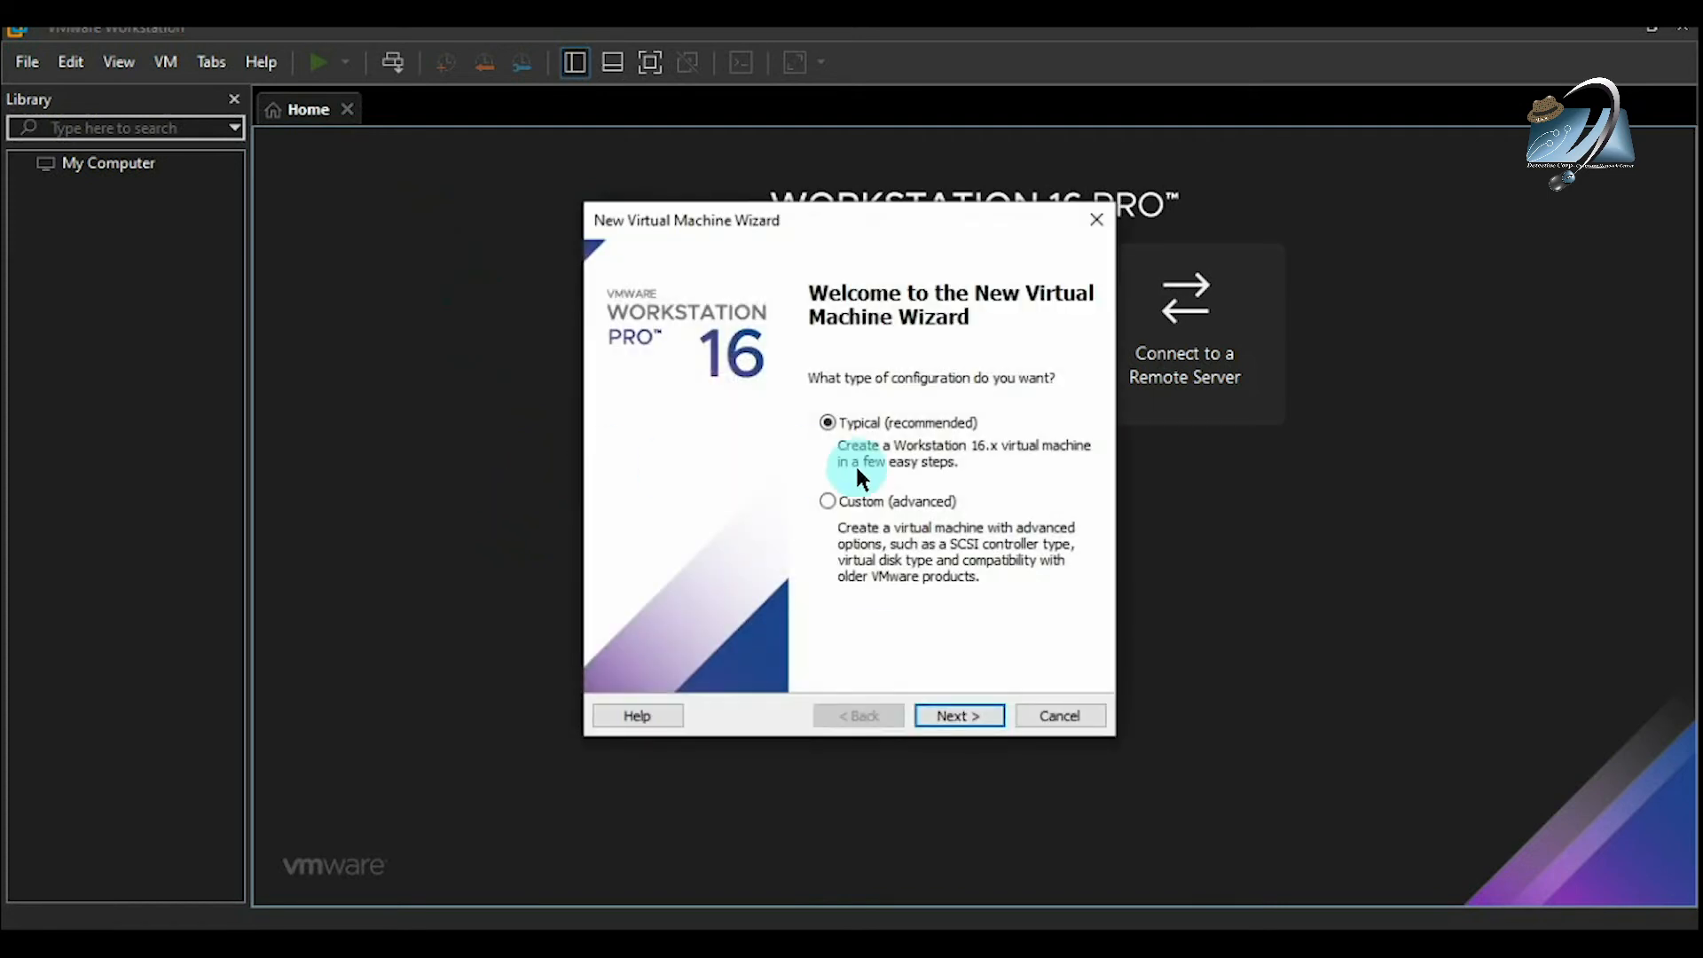
left_click(948, 715)
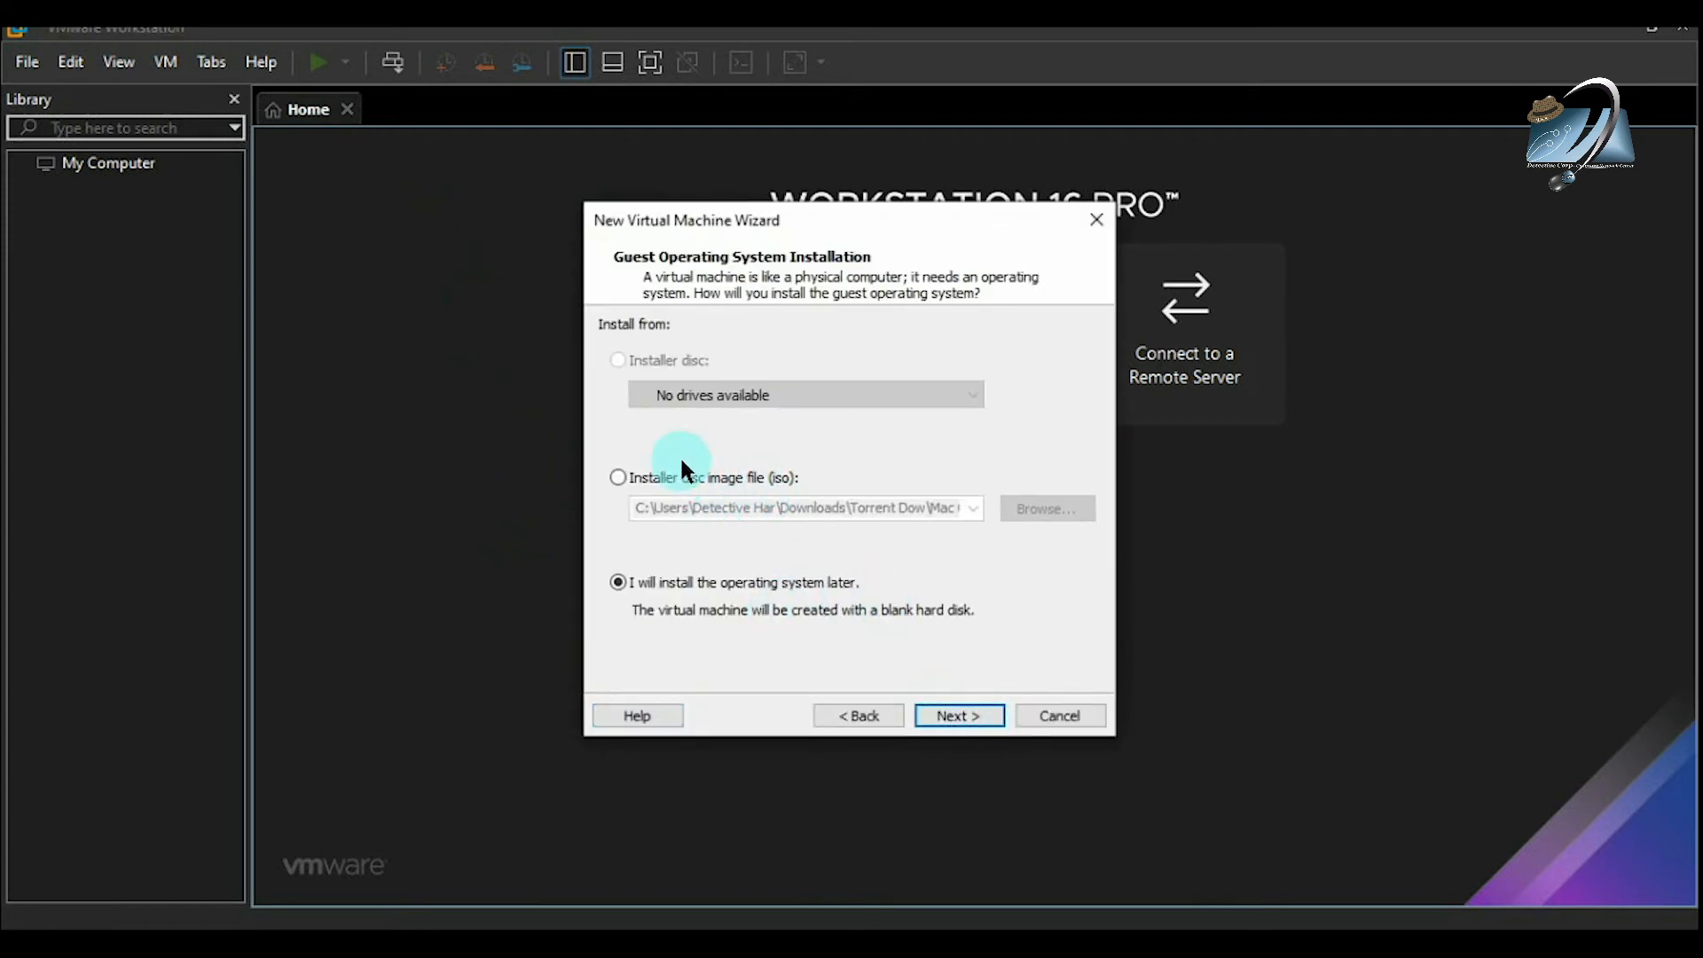
left_click(956, 715)
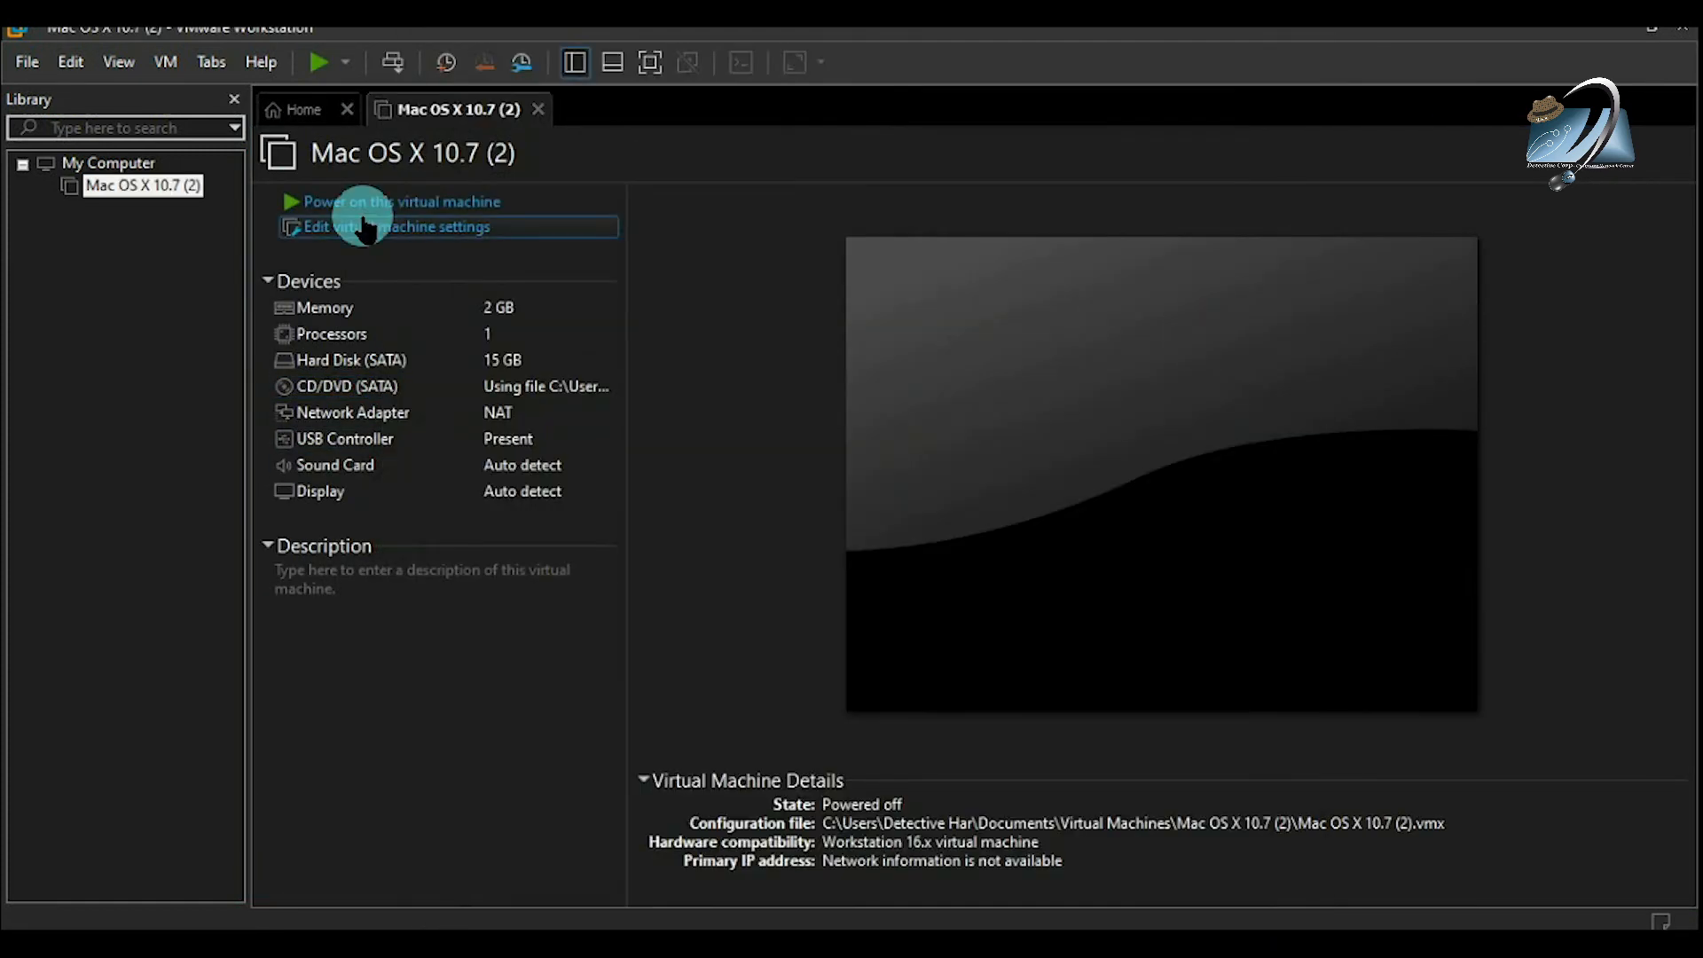
left_click(341, 204)
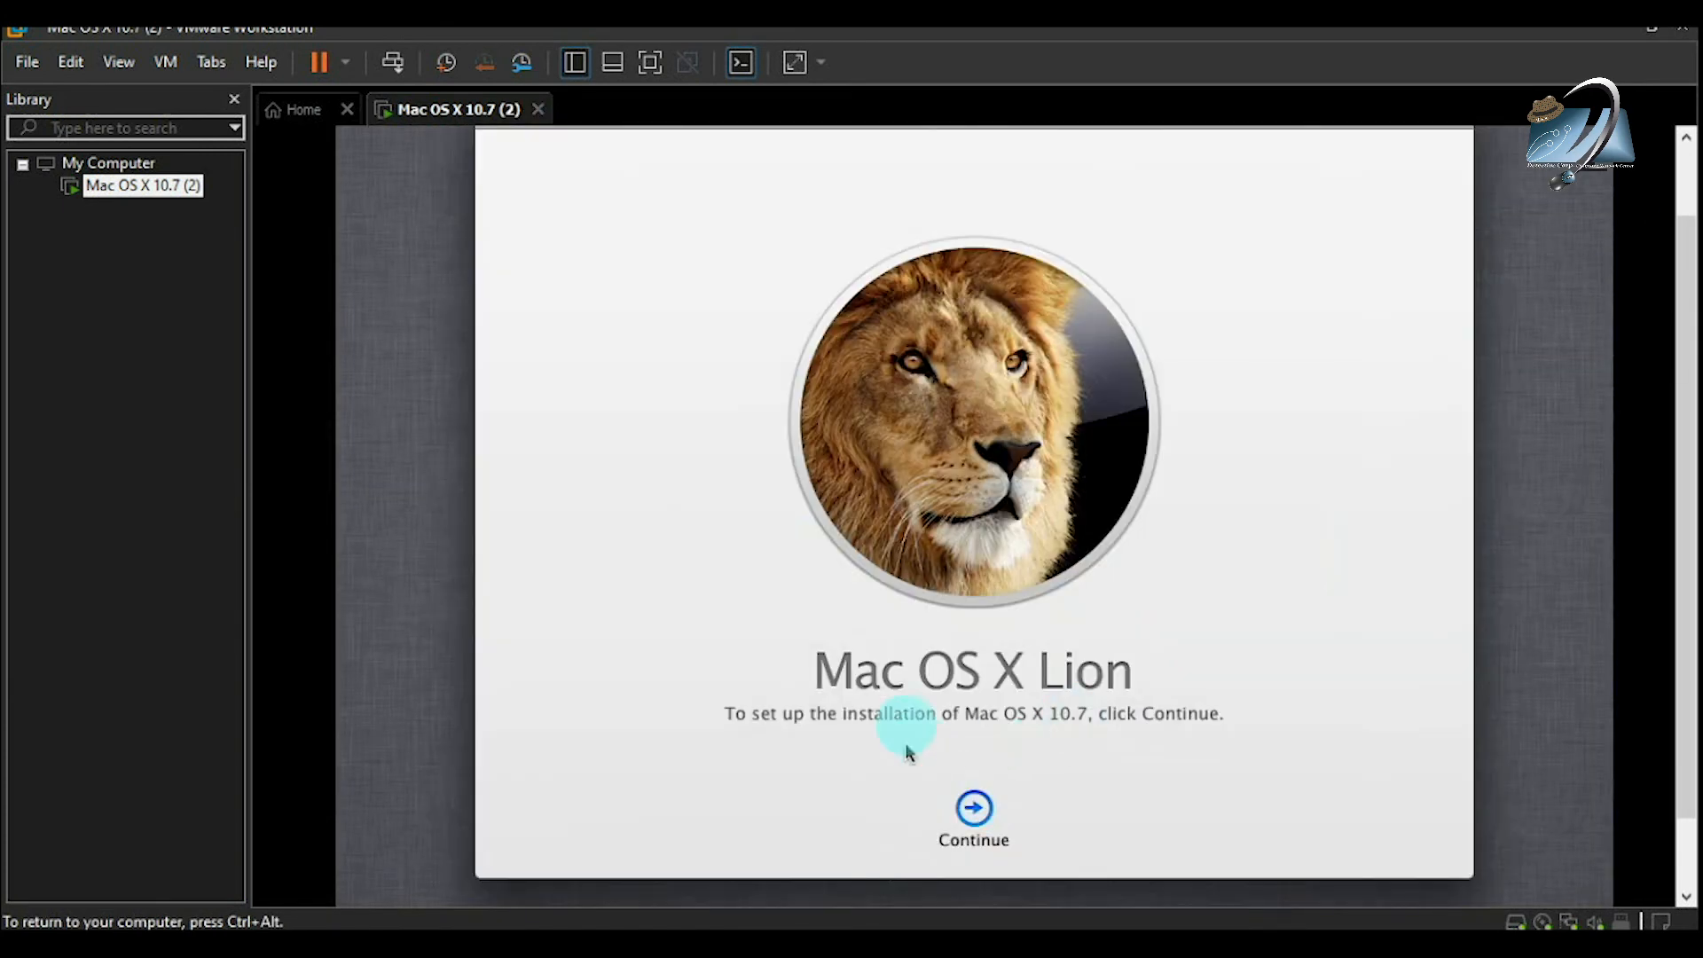
Step: Continue the Mac OS X Lion setup in the new virtual machine and accept its software license agreement
left_click(971, 810)
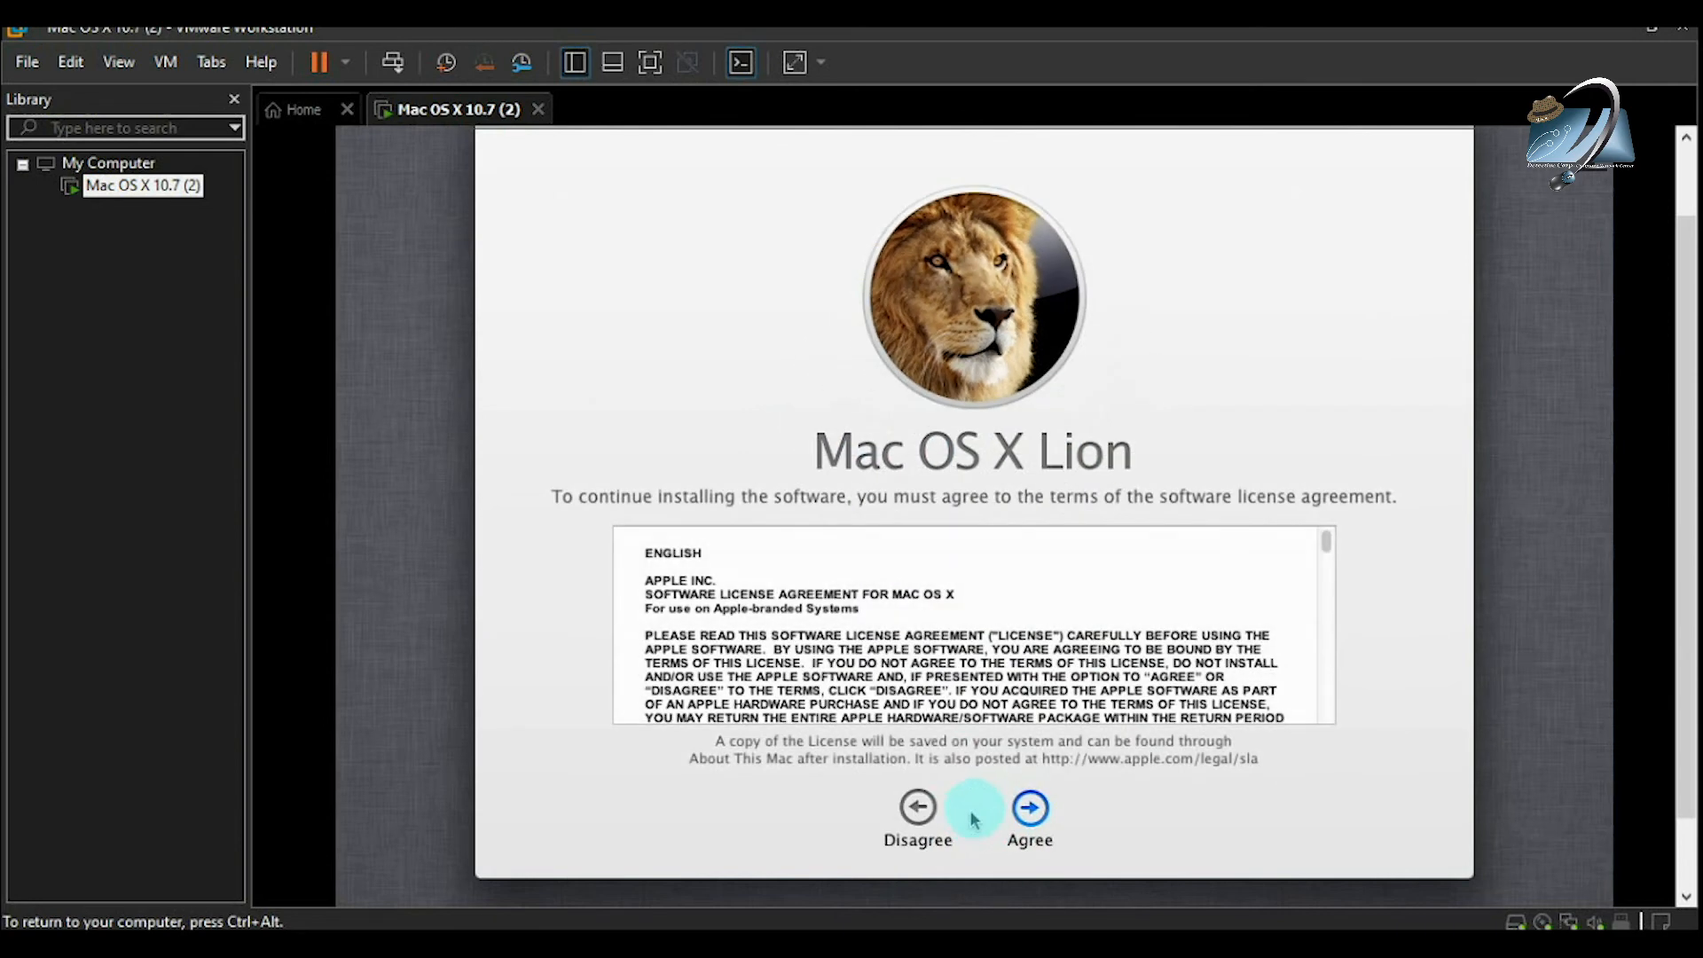
left_click(1029, 807)
left_click(1156, 257)
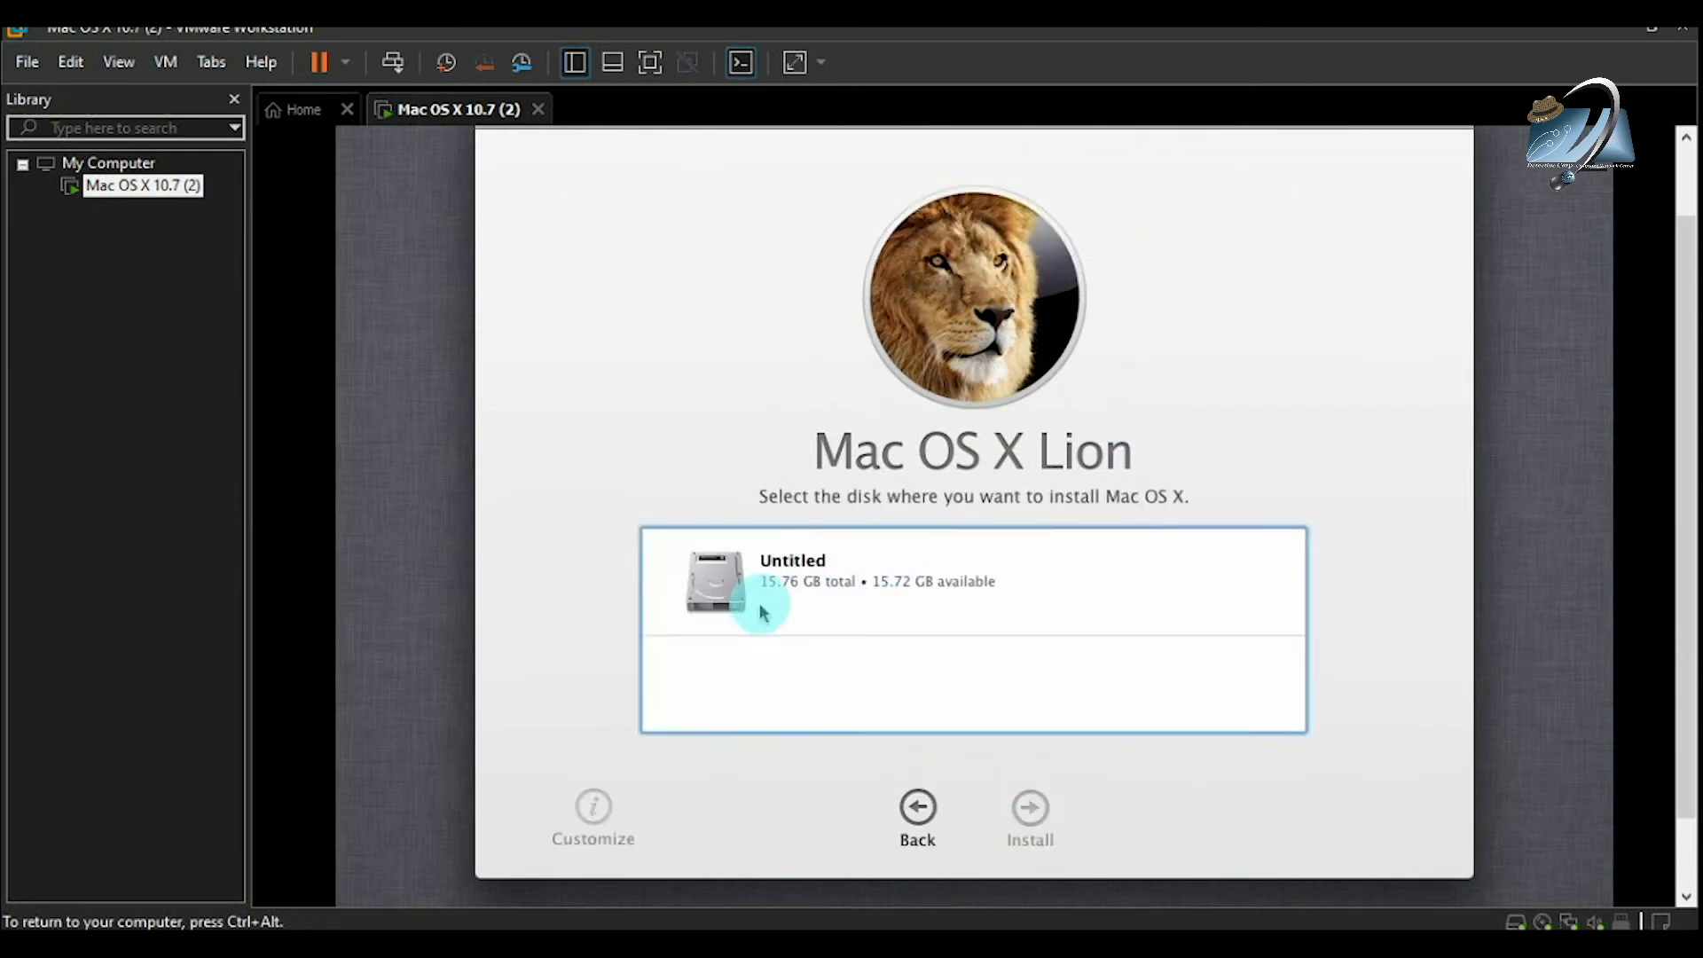
Step: Permanently dismiss the VMware Tools reminder and install Mac OS X Lion on the Untitled disk
left_click(803, 575)
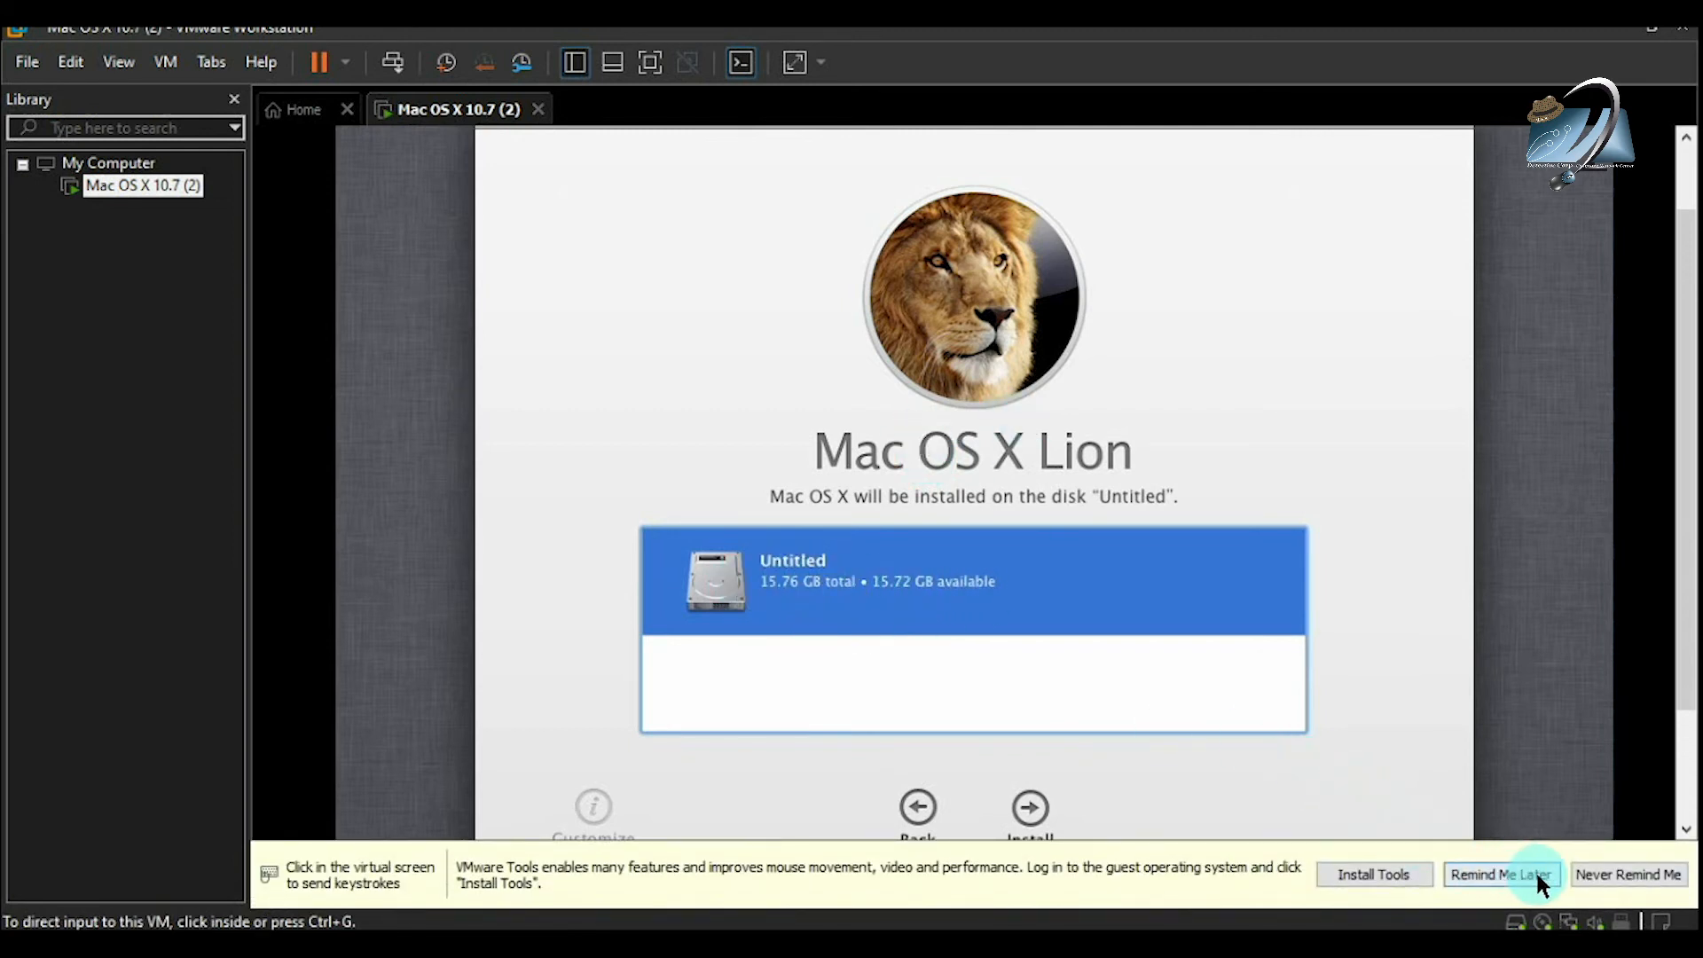
key("ctrl+alt")
left_click(1594, 874)
left_click(1007, 588)
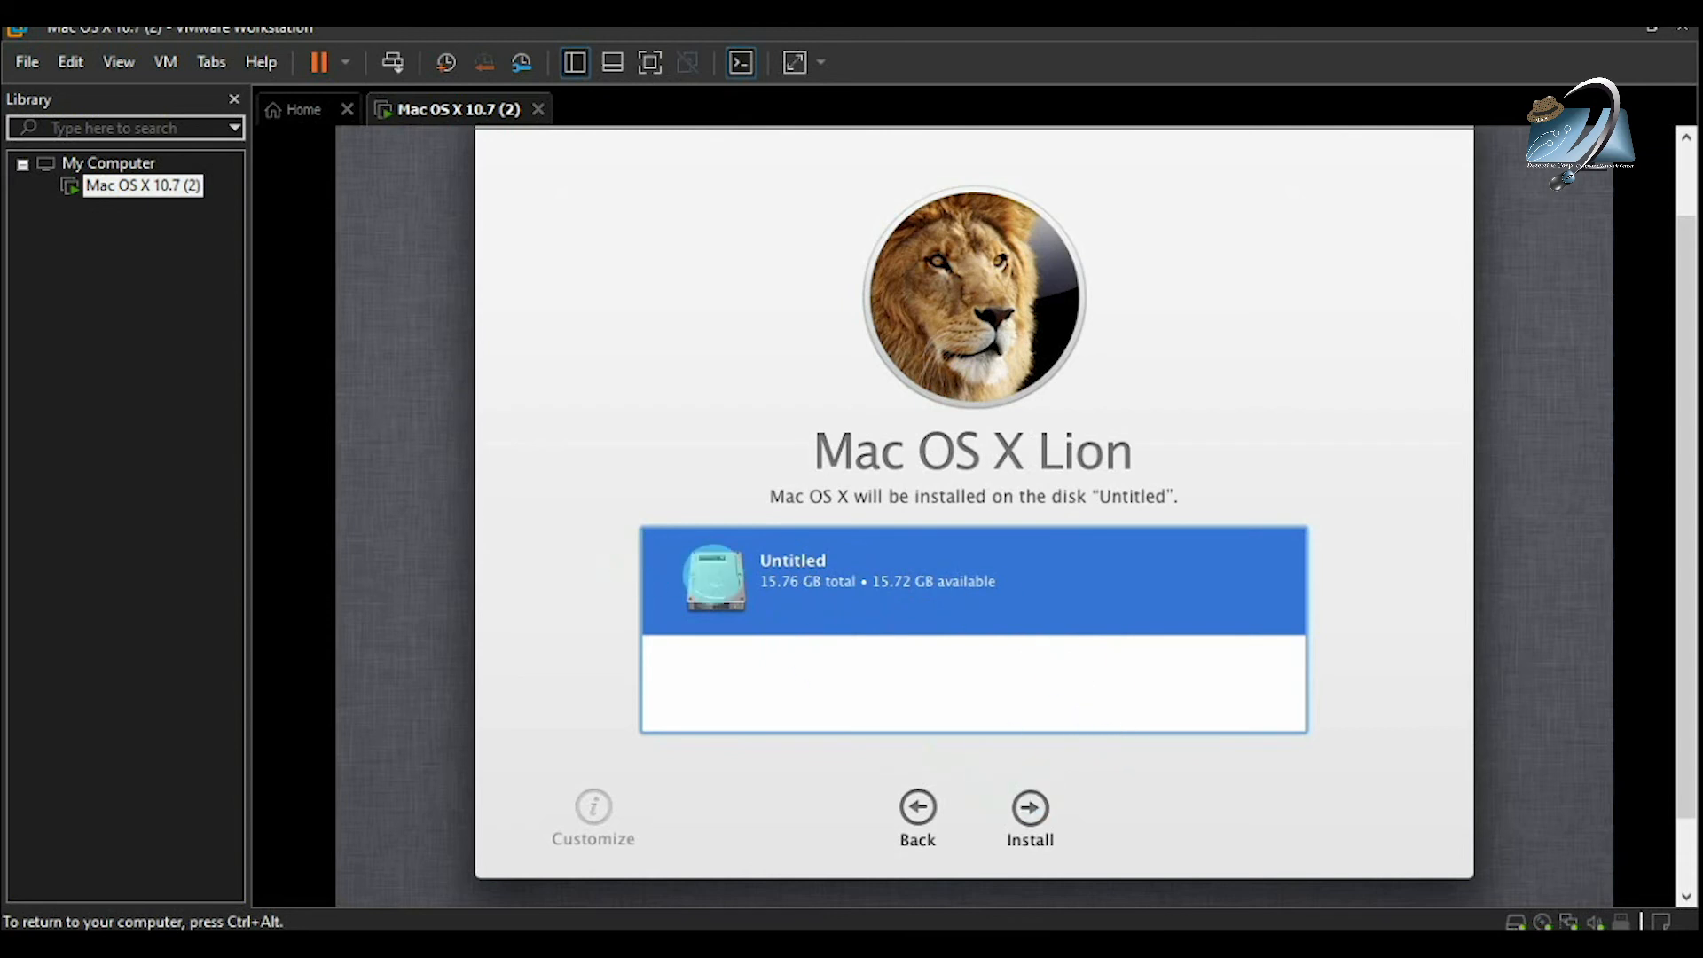
left_click(1029, 809)
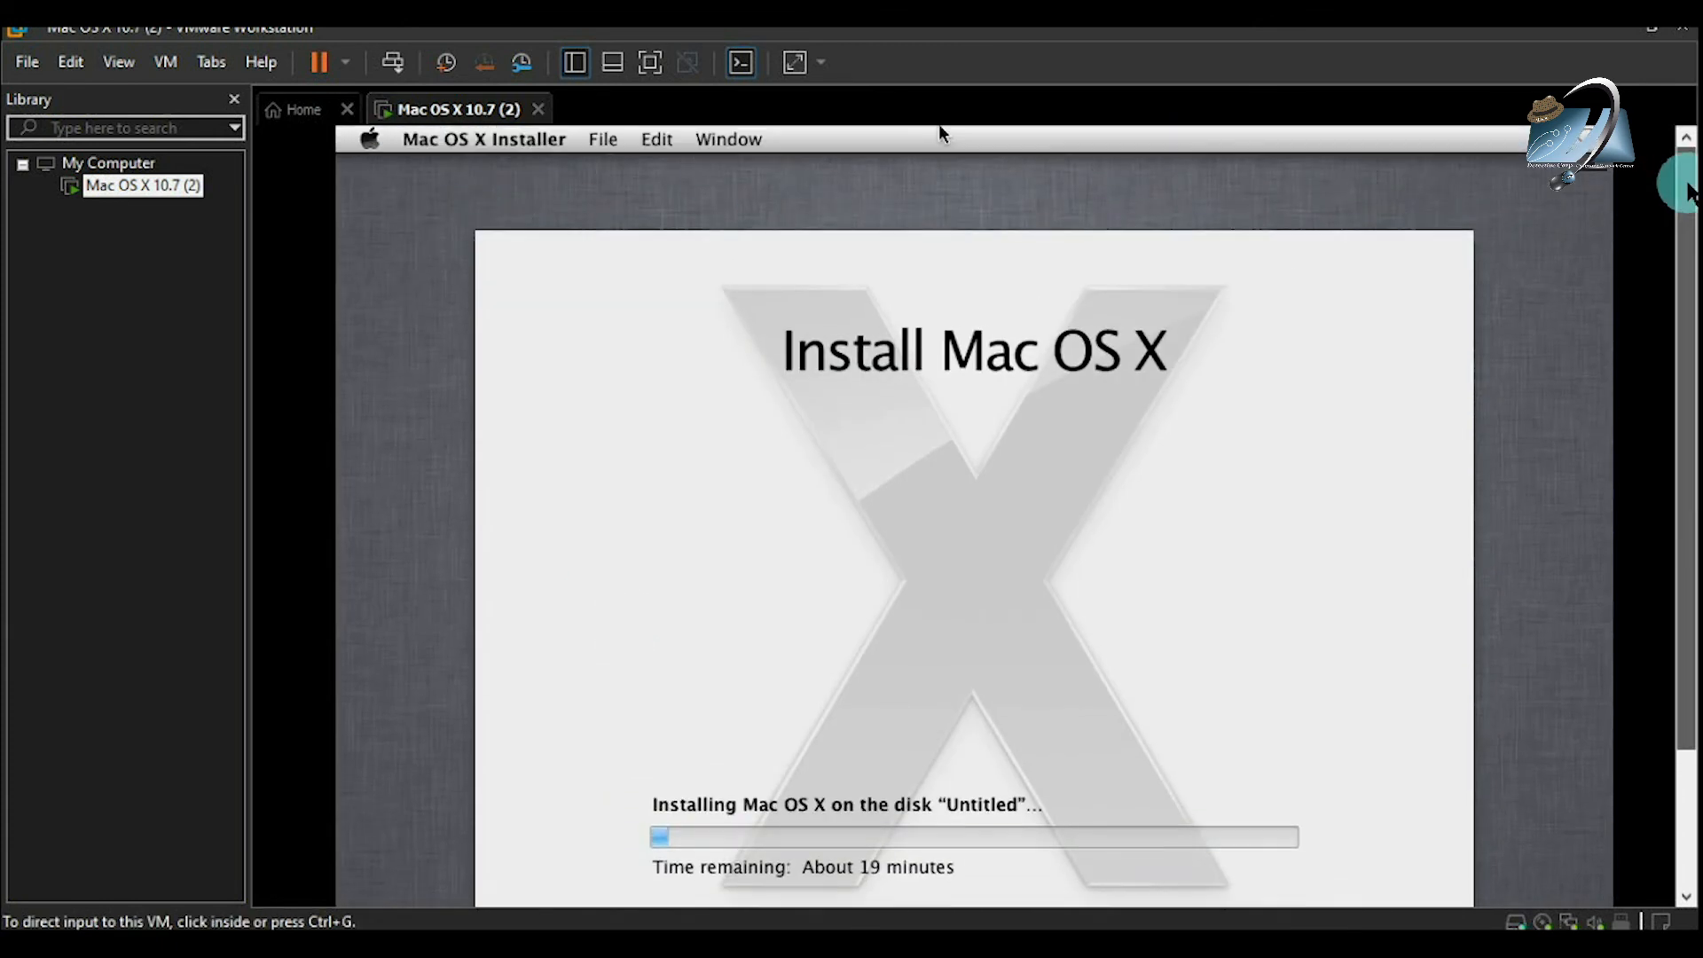
left_click(1402, 490)
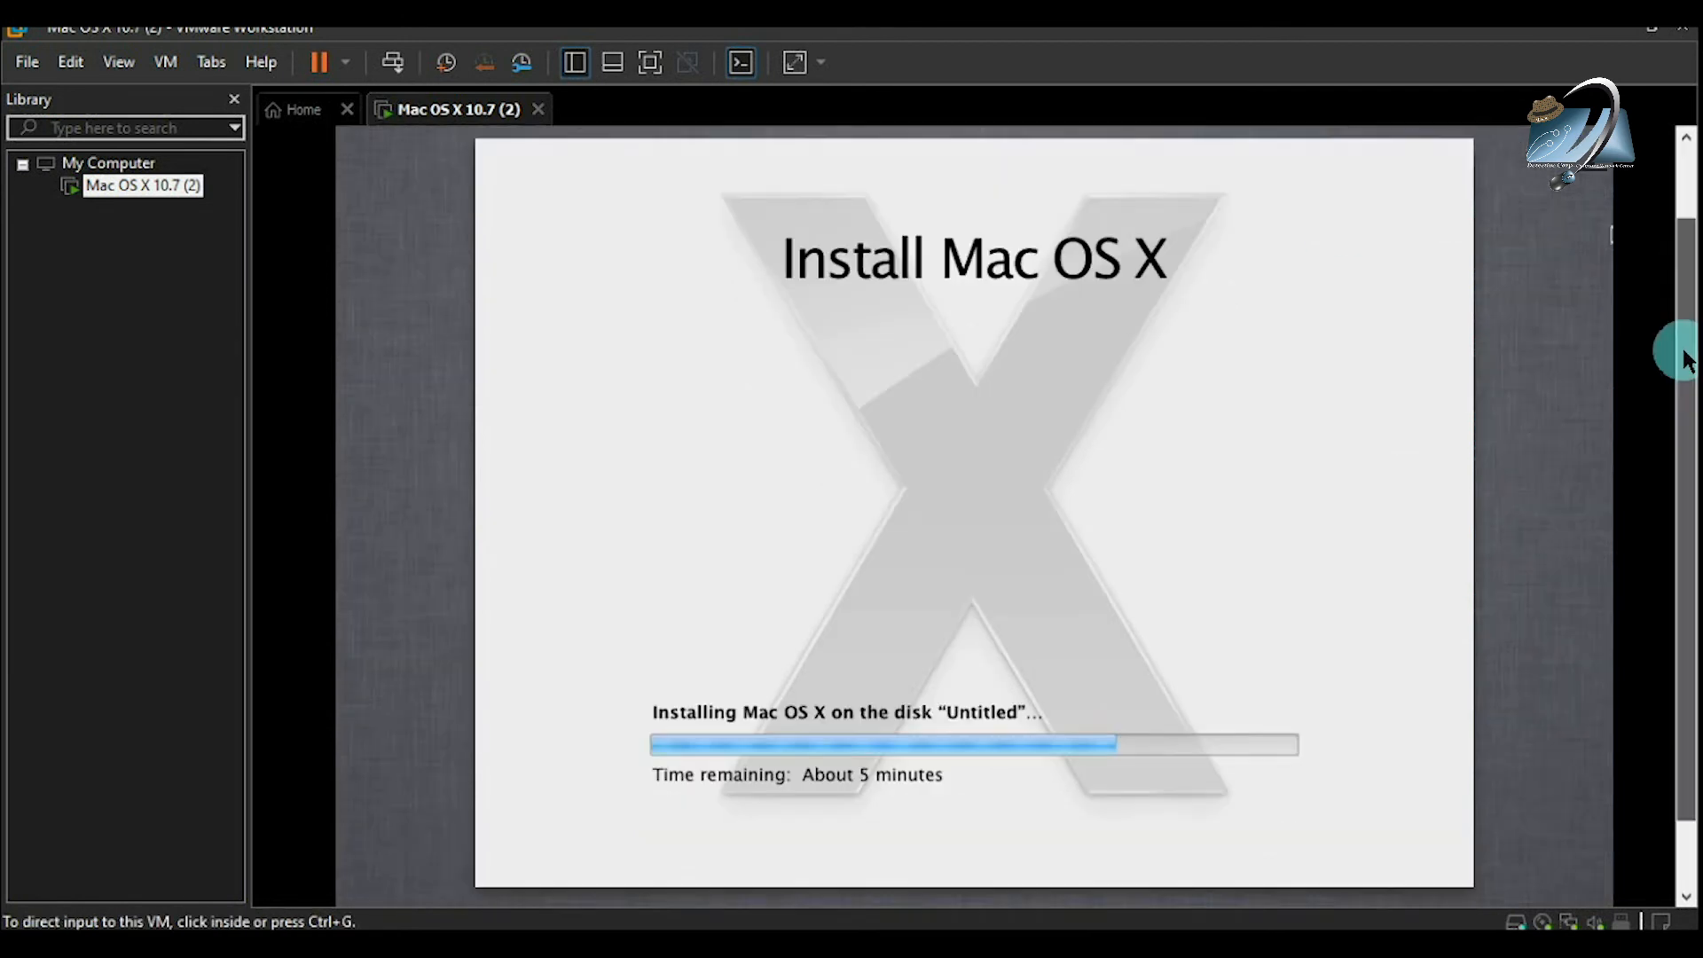
left_click(1339, 479)
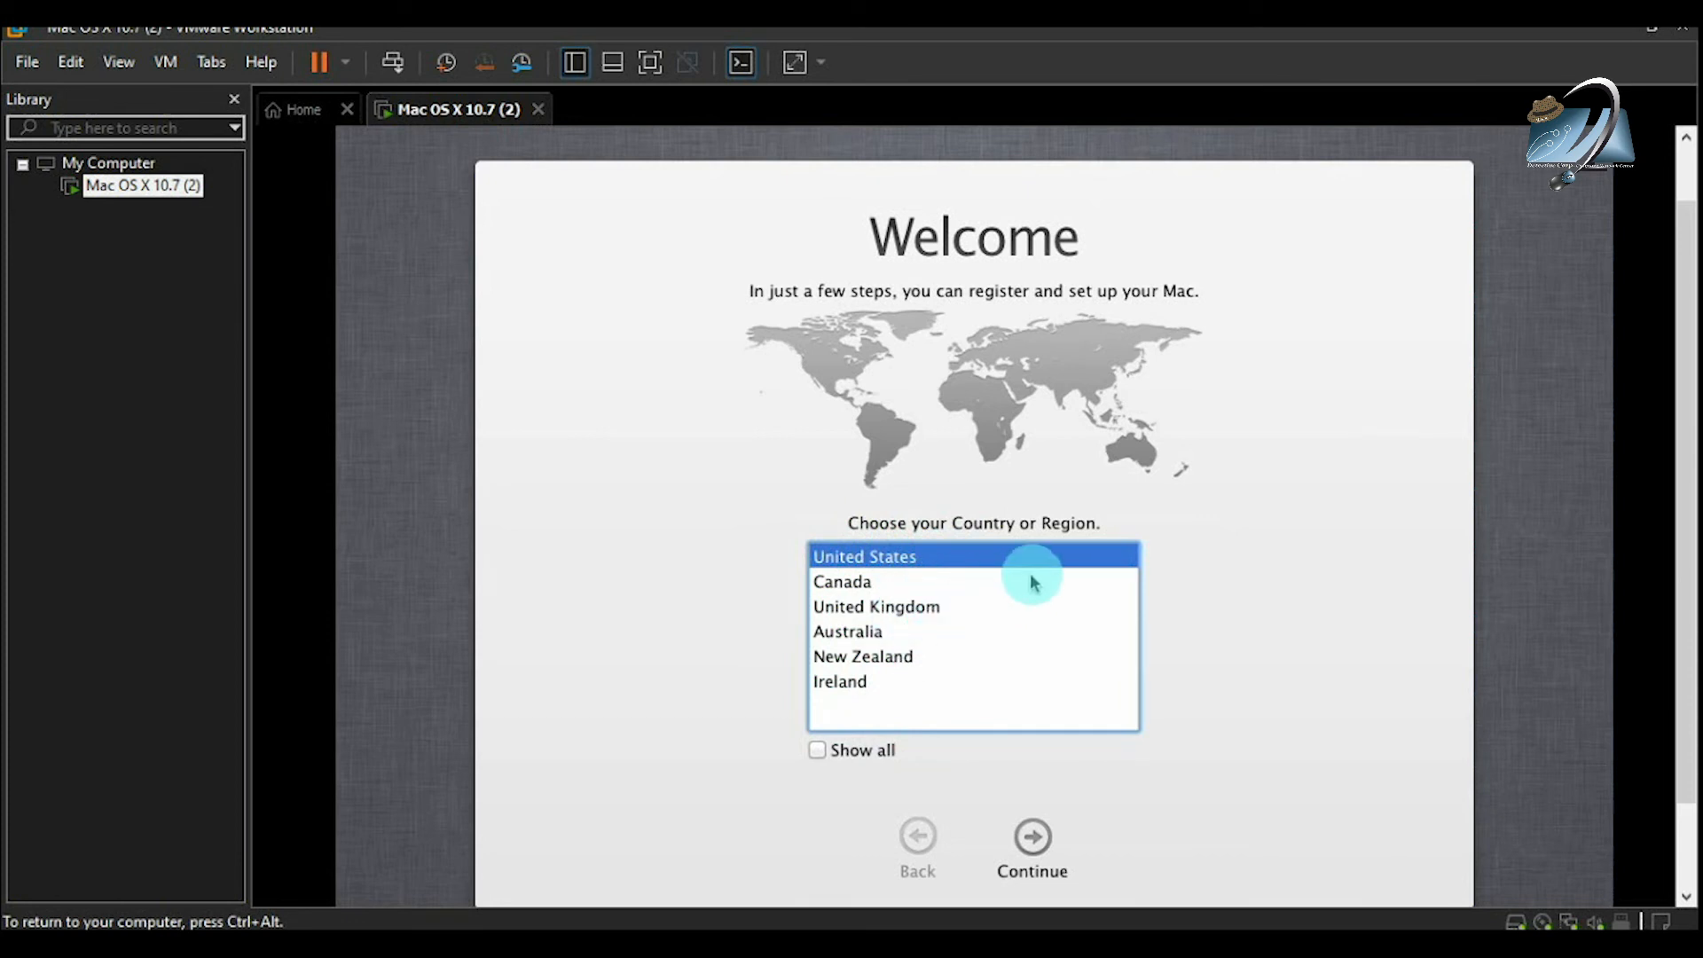
Step: Try India from the full country list, return to the short list and continue with United States as the country
left_click(846, 752)
scroll(1129, 572, "down", 12)
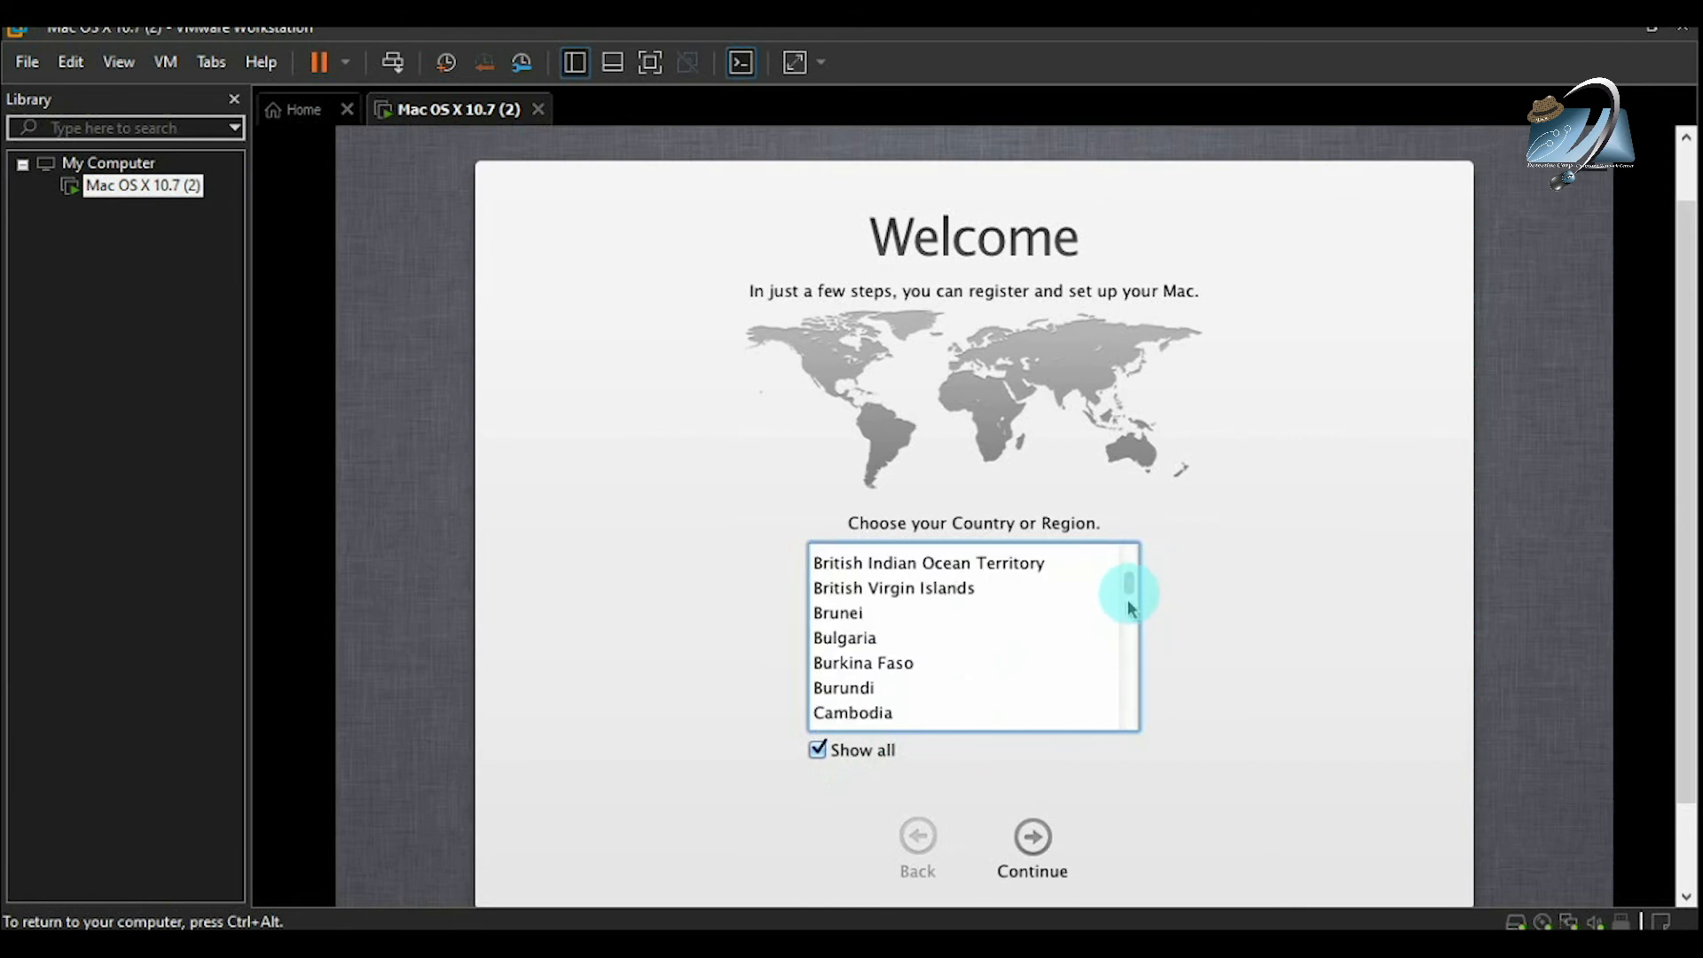
scroll(1127, 599, "down", 10)
left_click(827, 700)
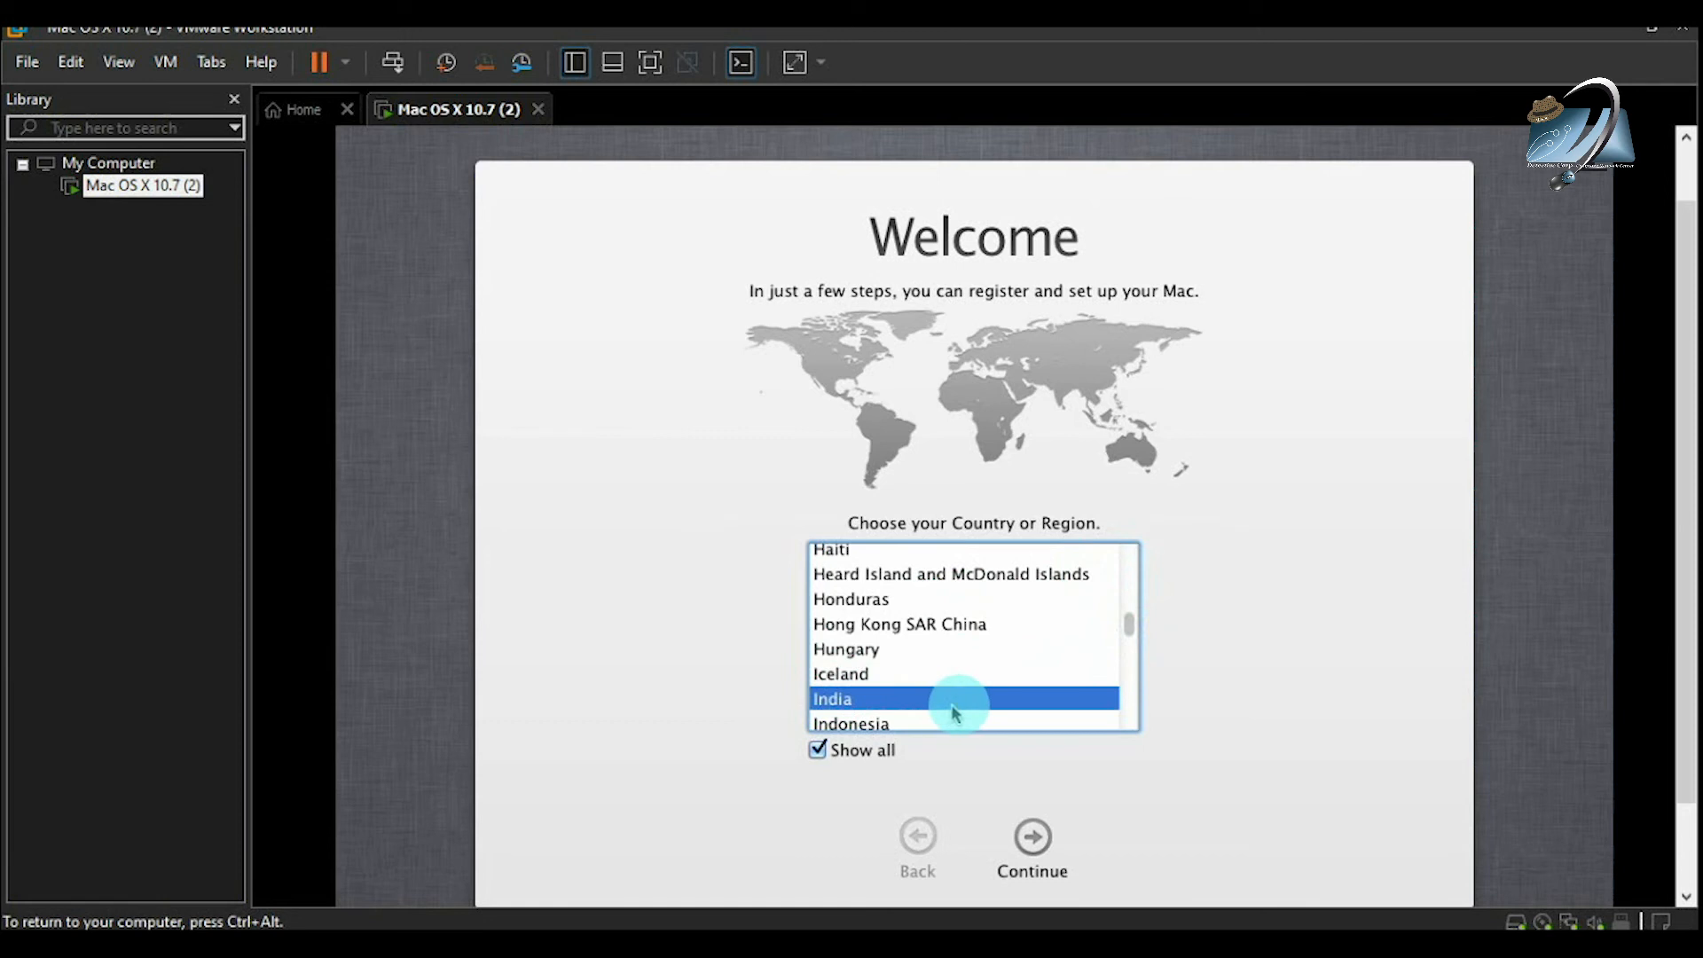
left_click(868, 754)
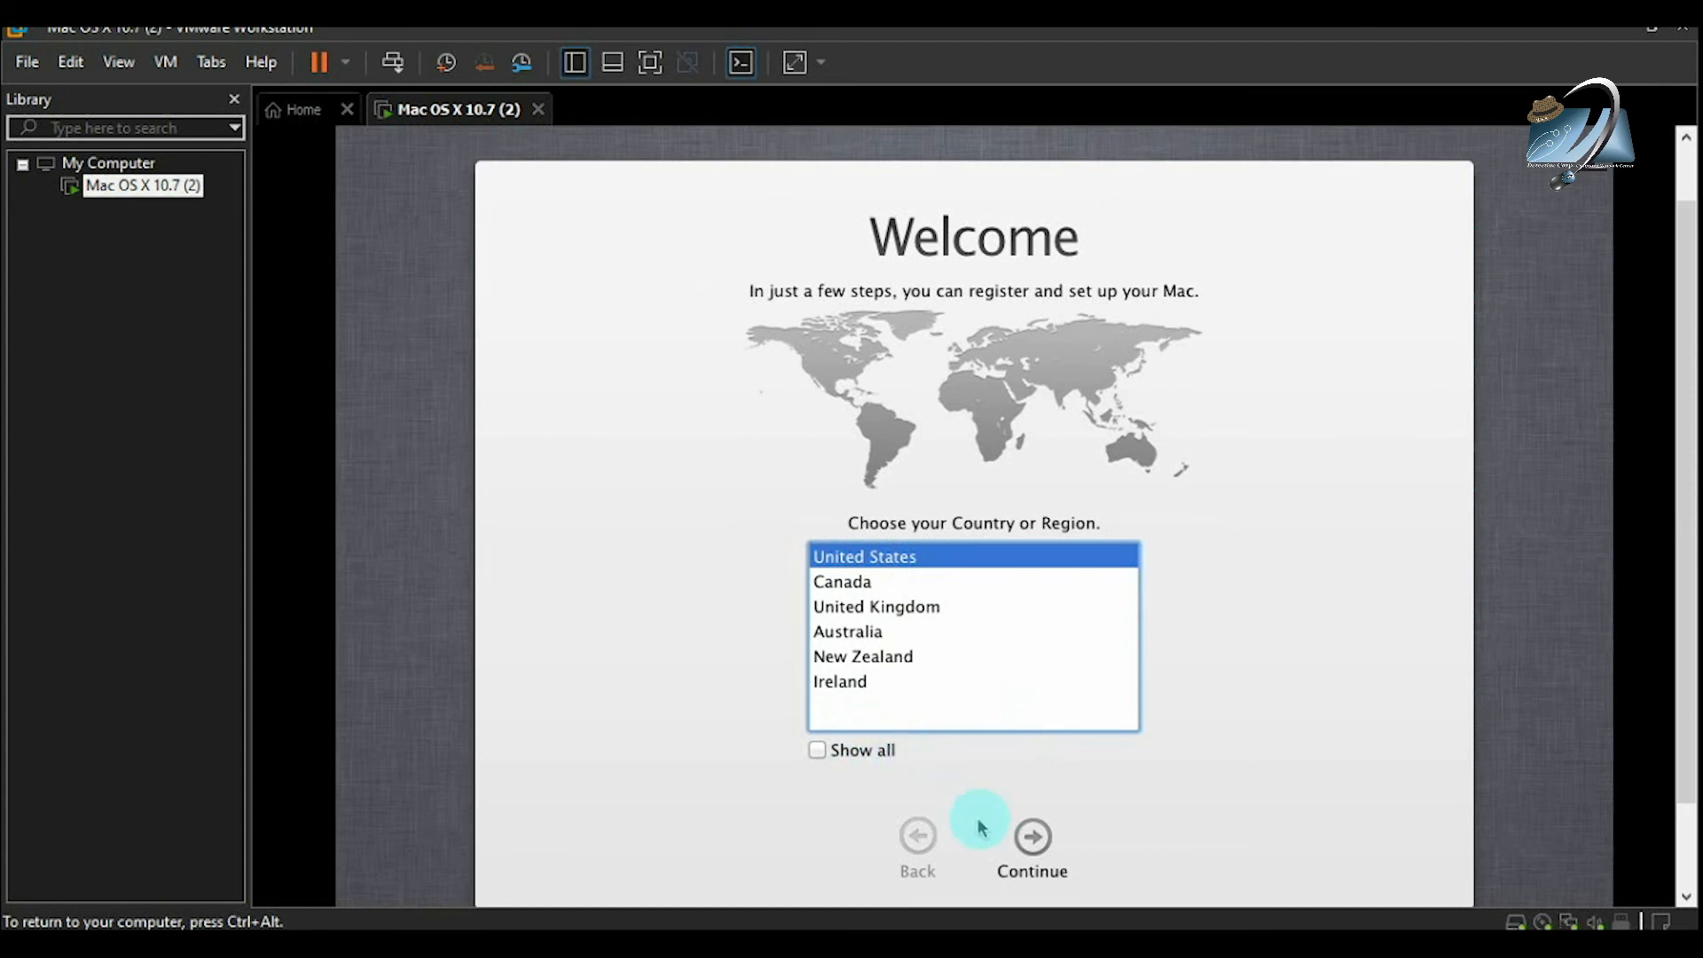
left_click(1034, 839)
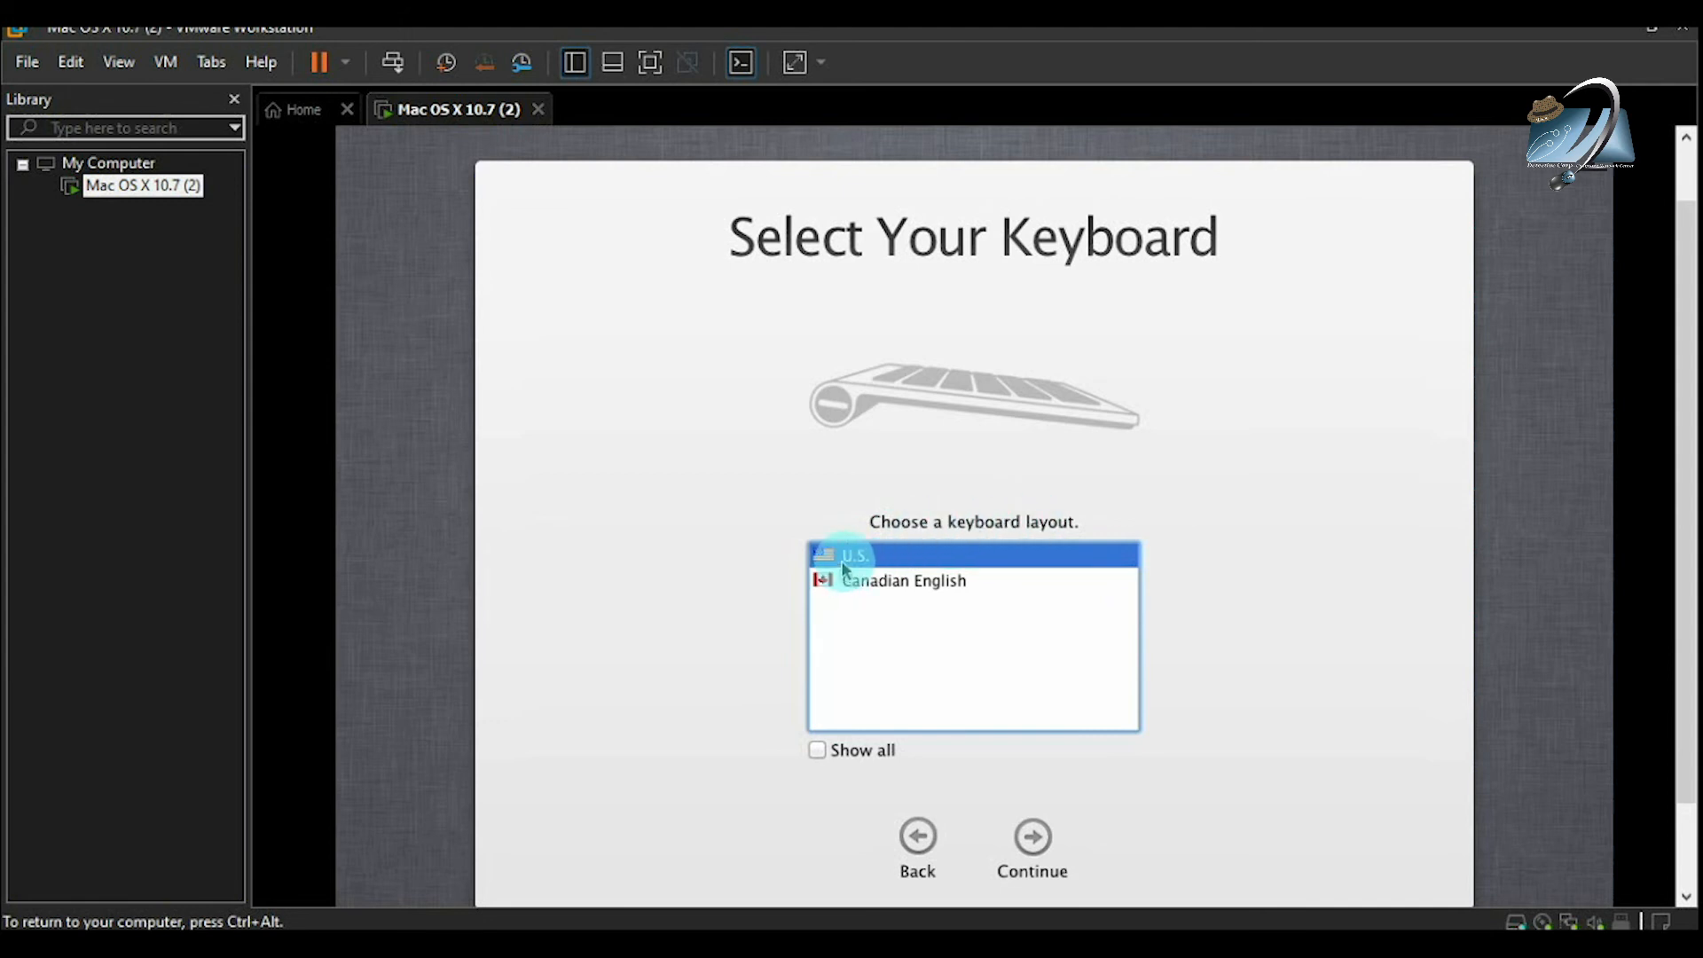
Step: Try the Canadian English keyboard layout, return to U.S. and look through the full list of layouts
left_click(898, 584)
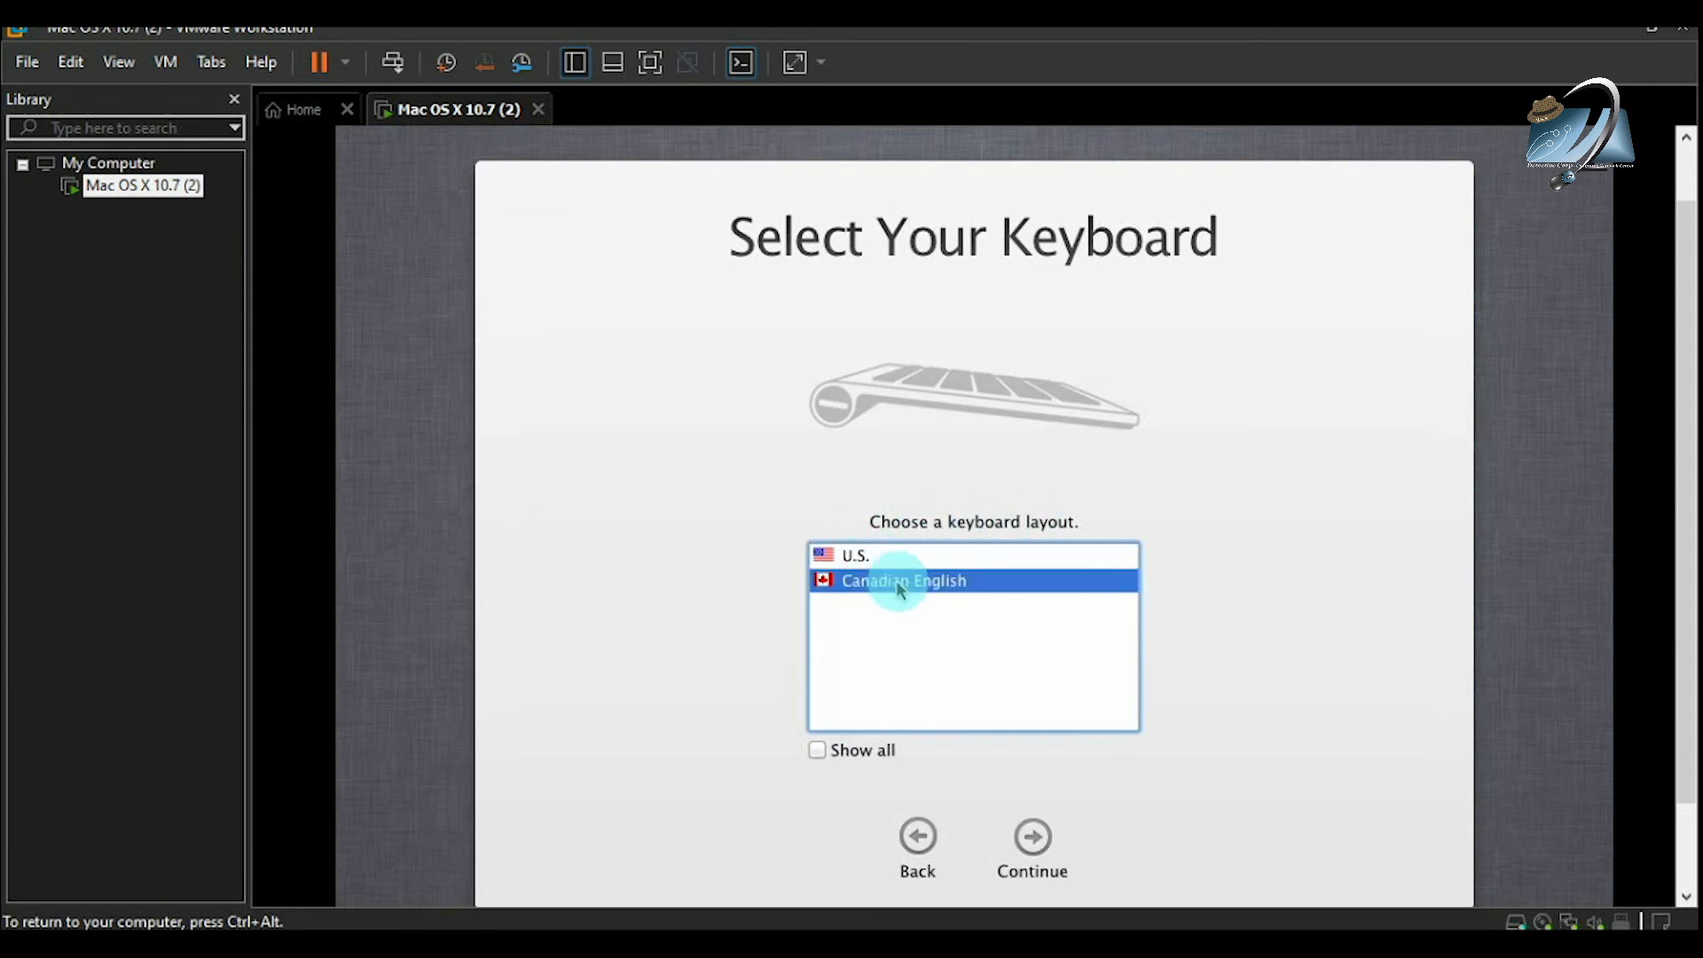
left_click(895, 559)
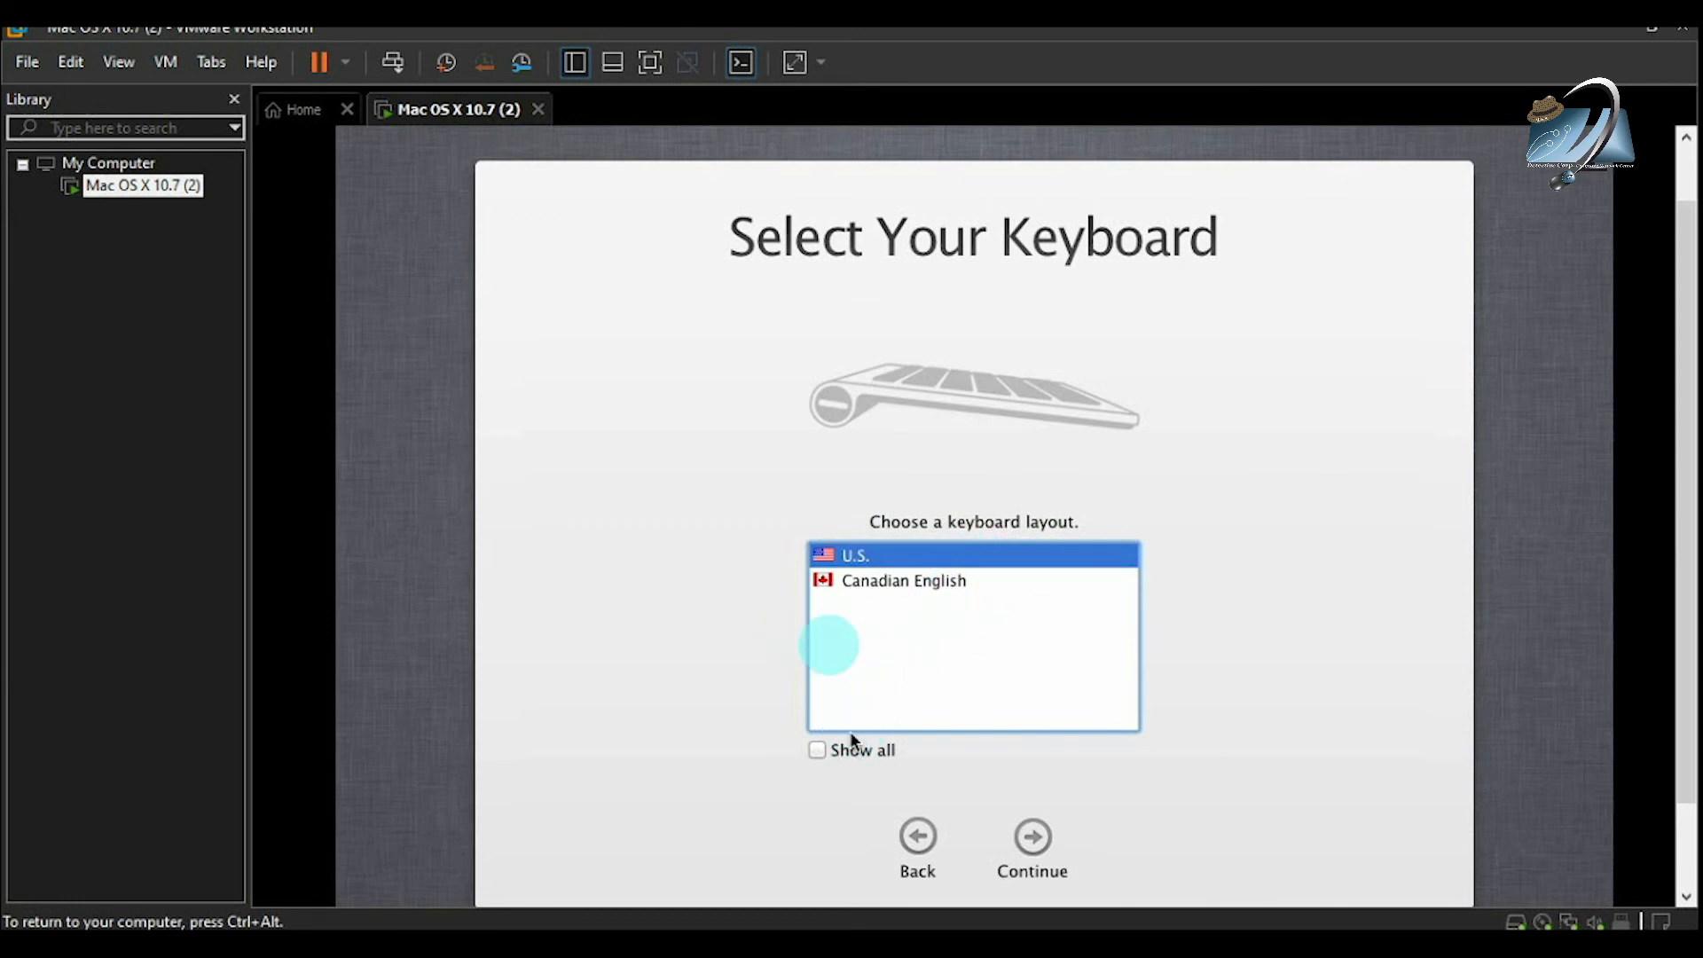
left_click(874, 752)
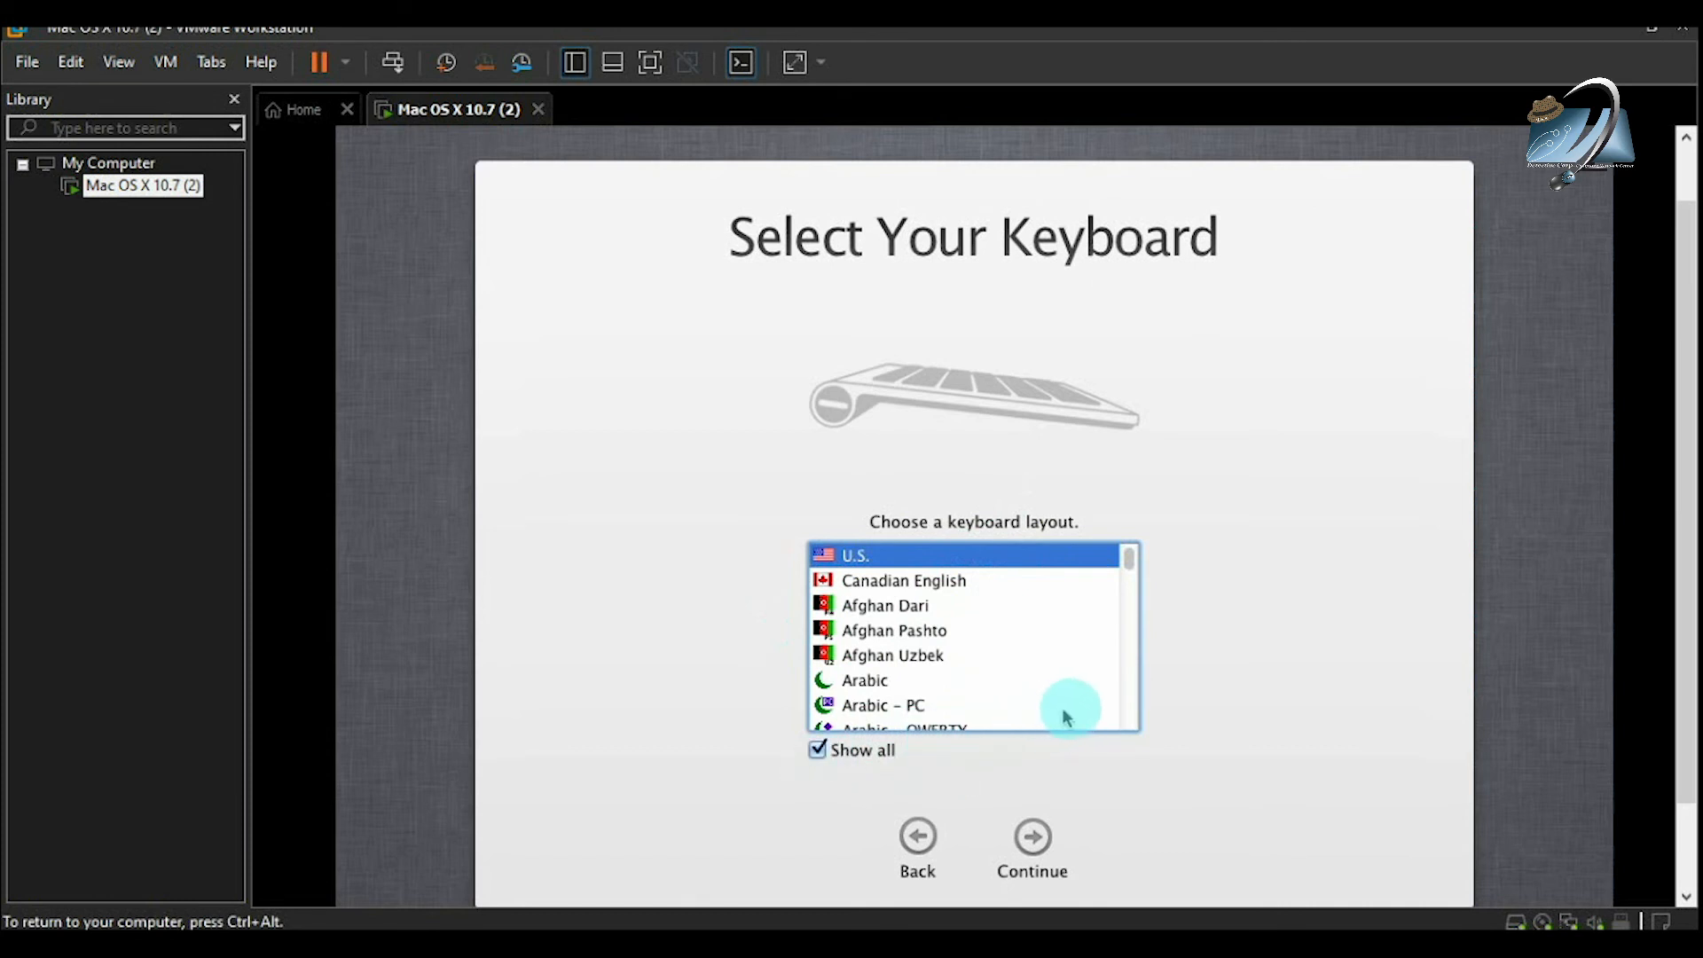
scroll(1129, 710, "down", 10)
scroll(1133, 701, "up", 10)
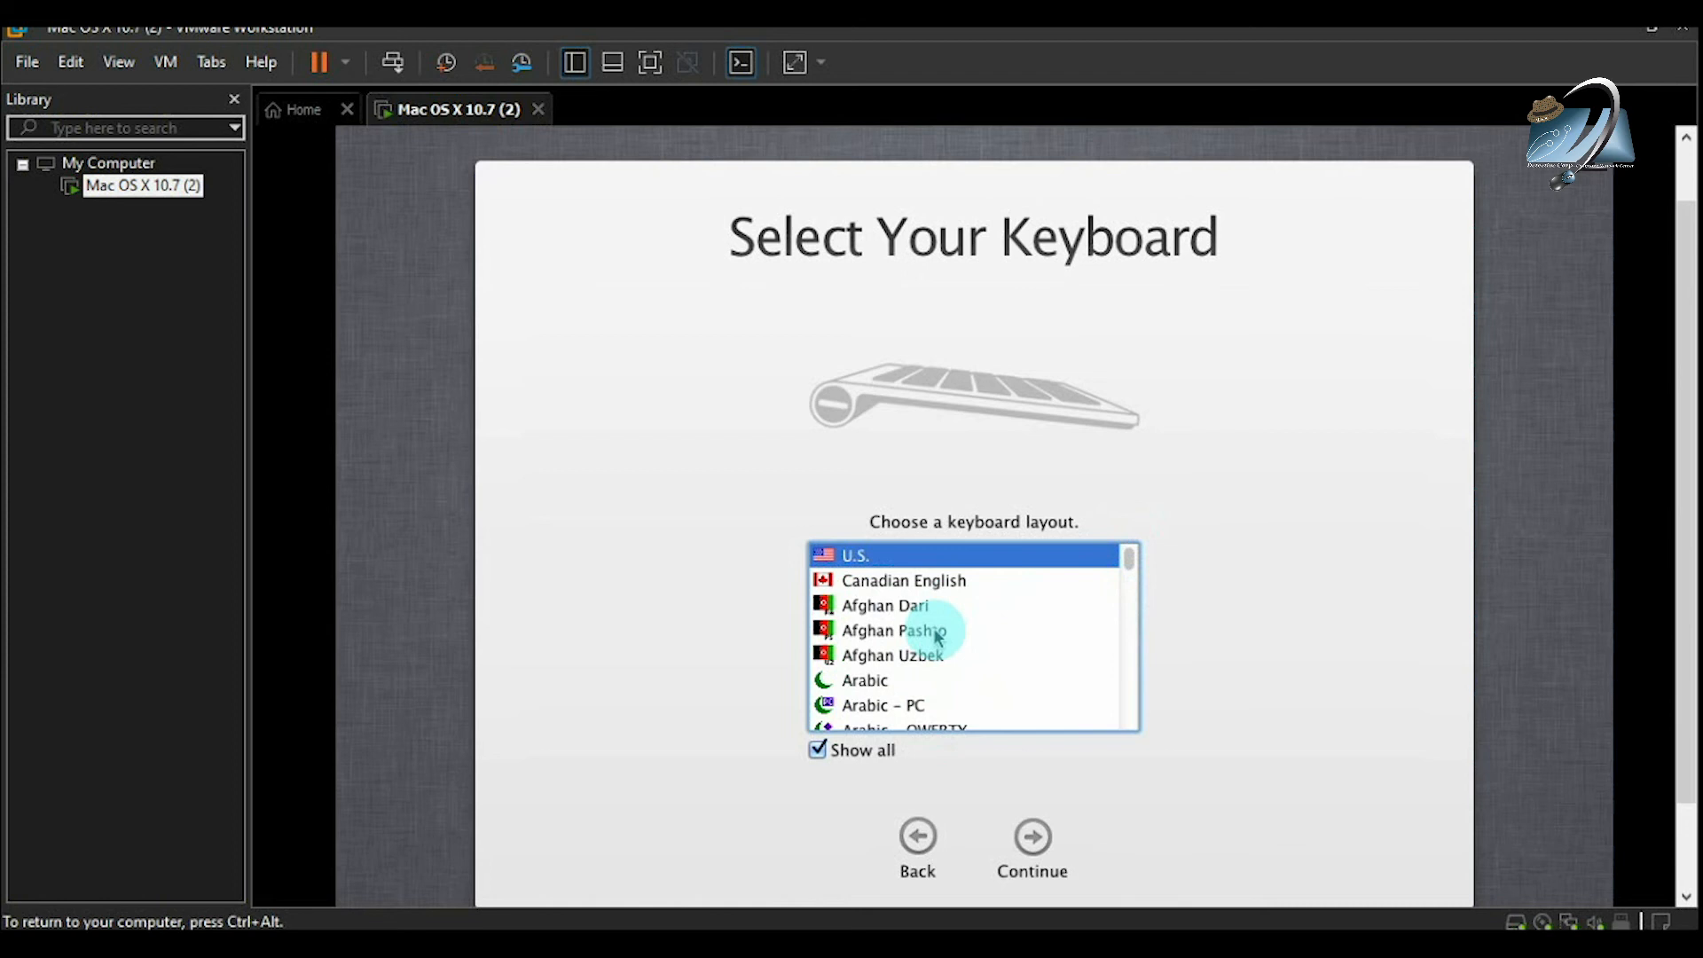
left_click(868, 752)
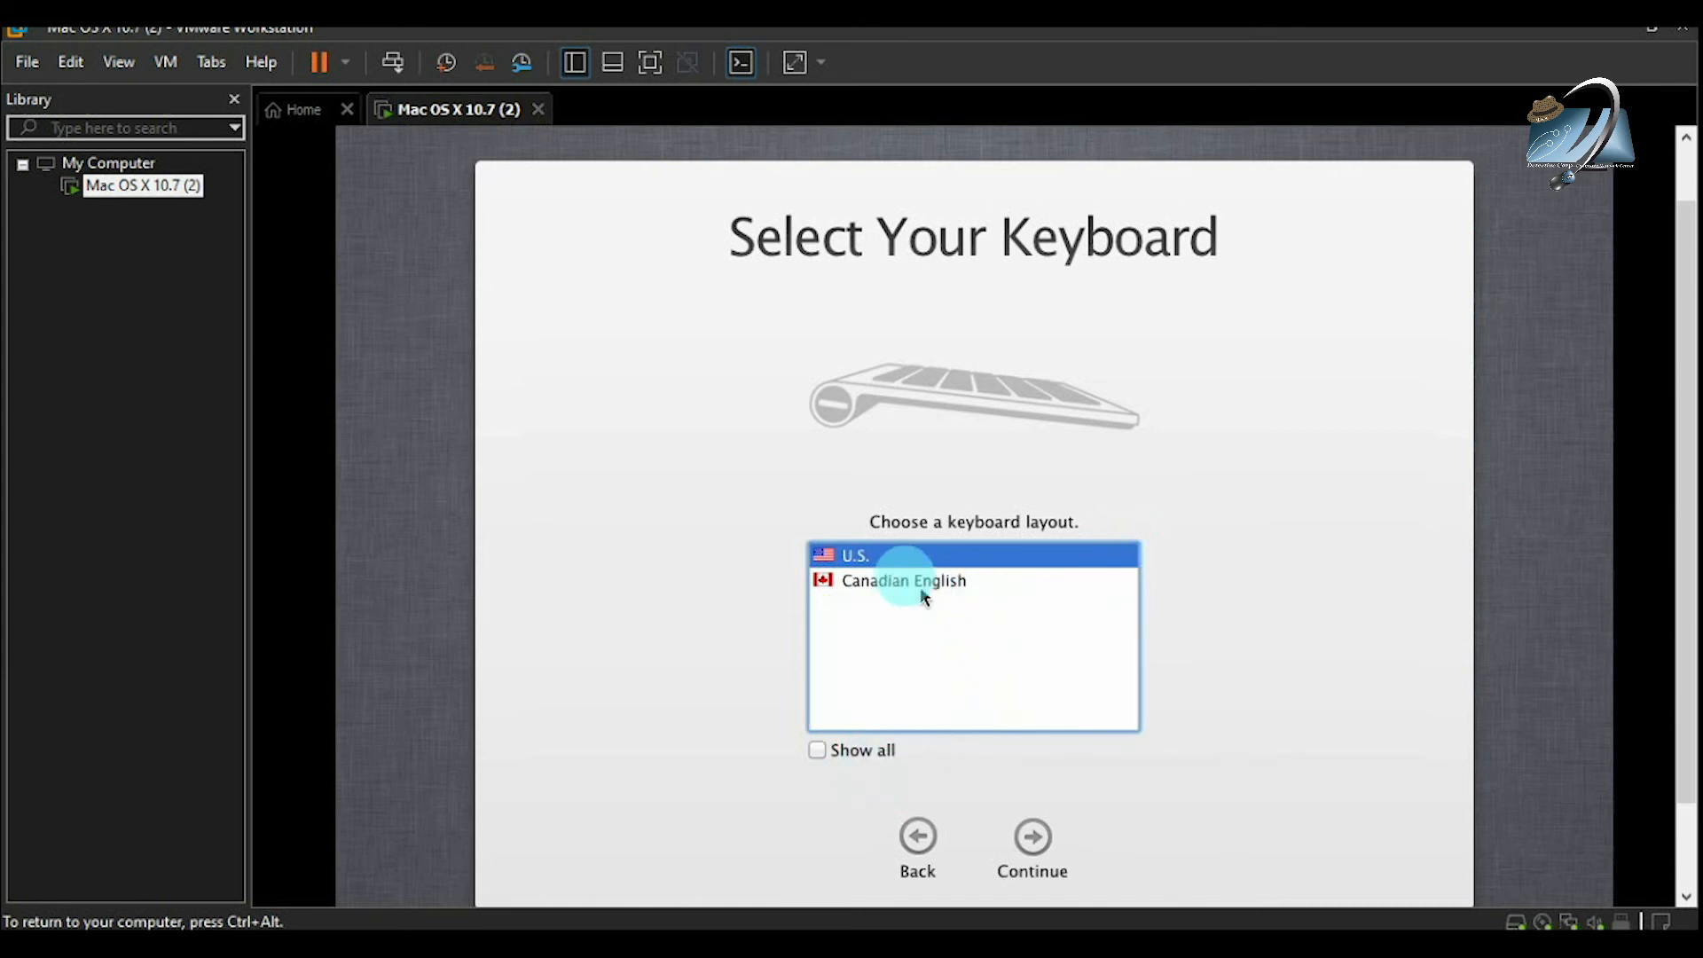
Step: Continue with the U.S. keyboard layout and choose not to transfer information now, after trying another Mac and a Windows PC as sources
left_click(1040, 857)
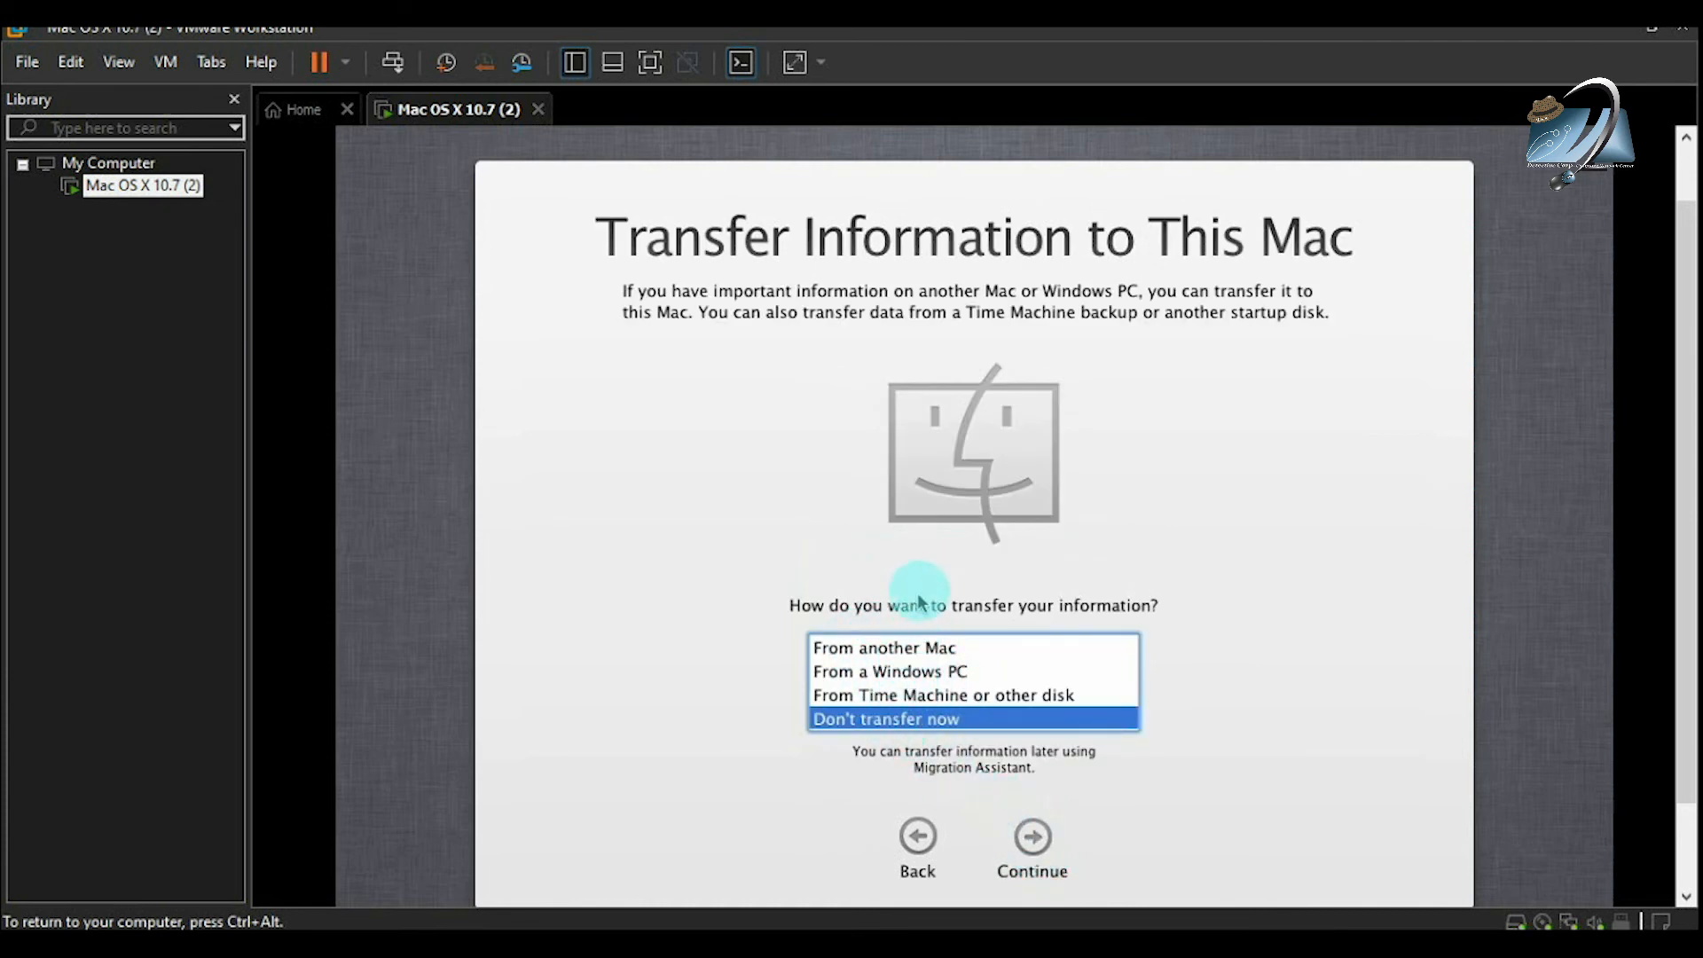
left_click(900, 650)
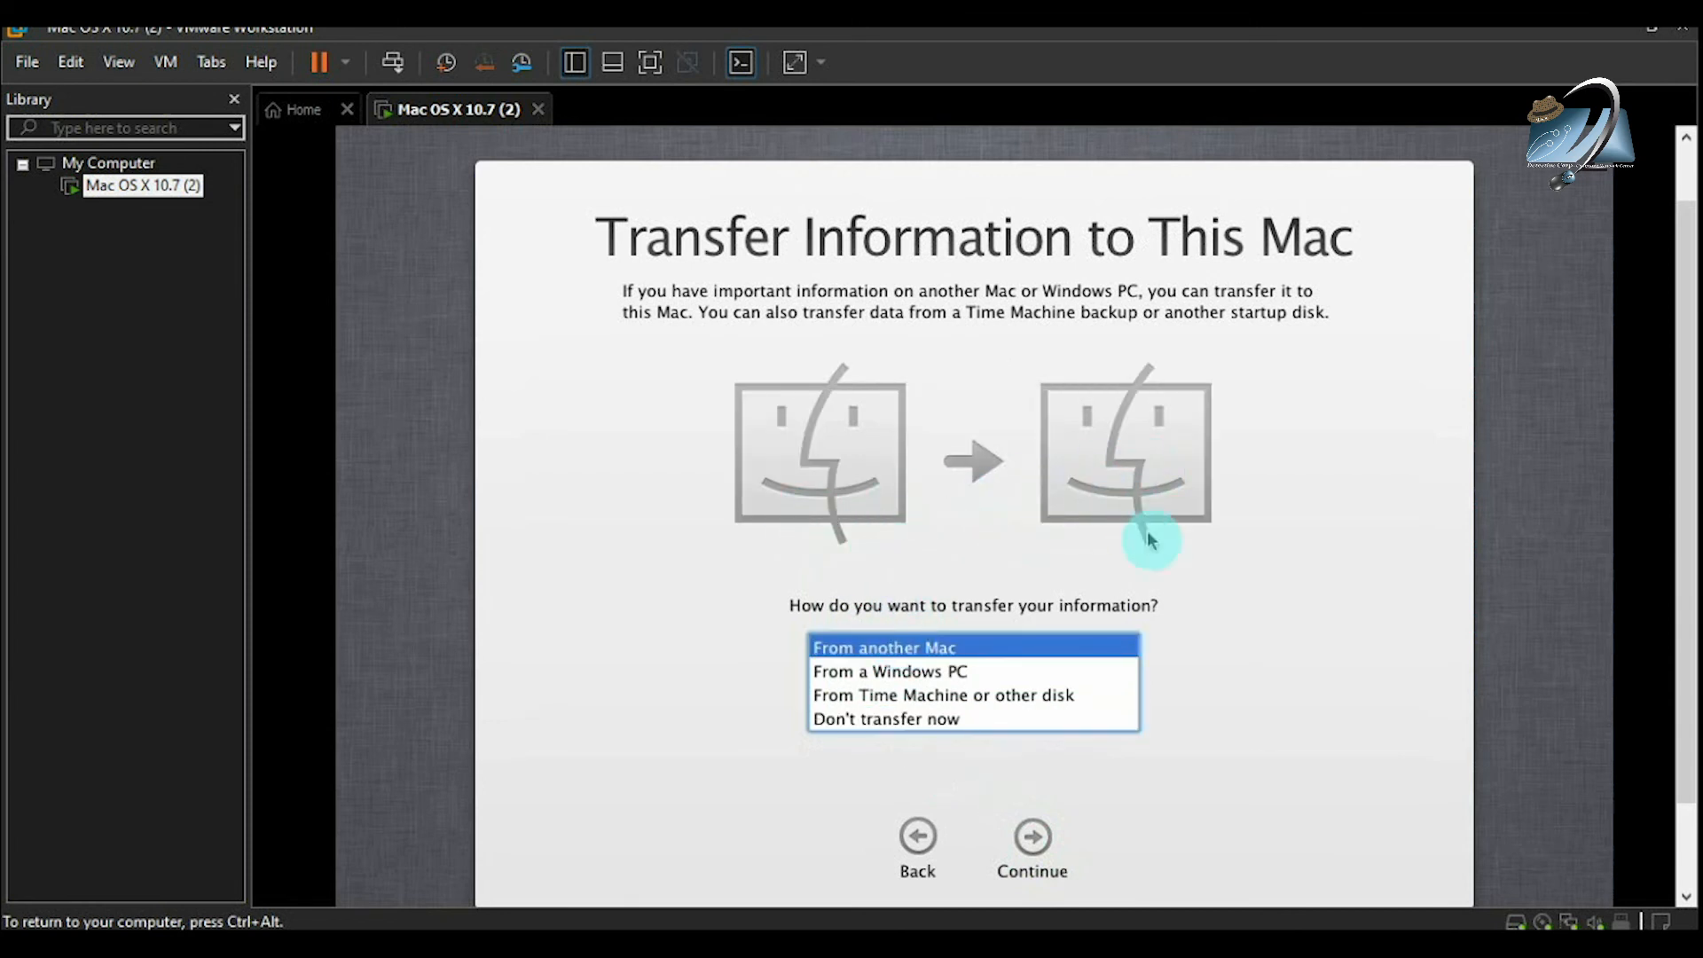
left_click(901, 672)
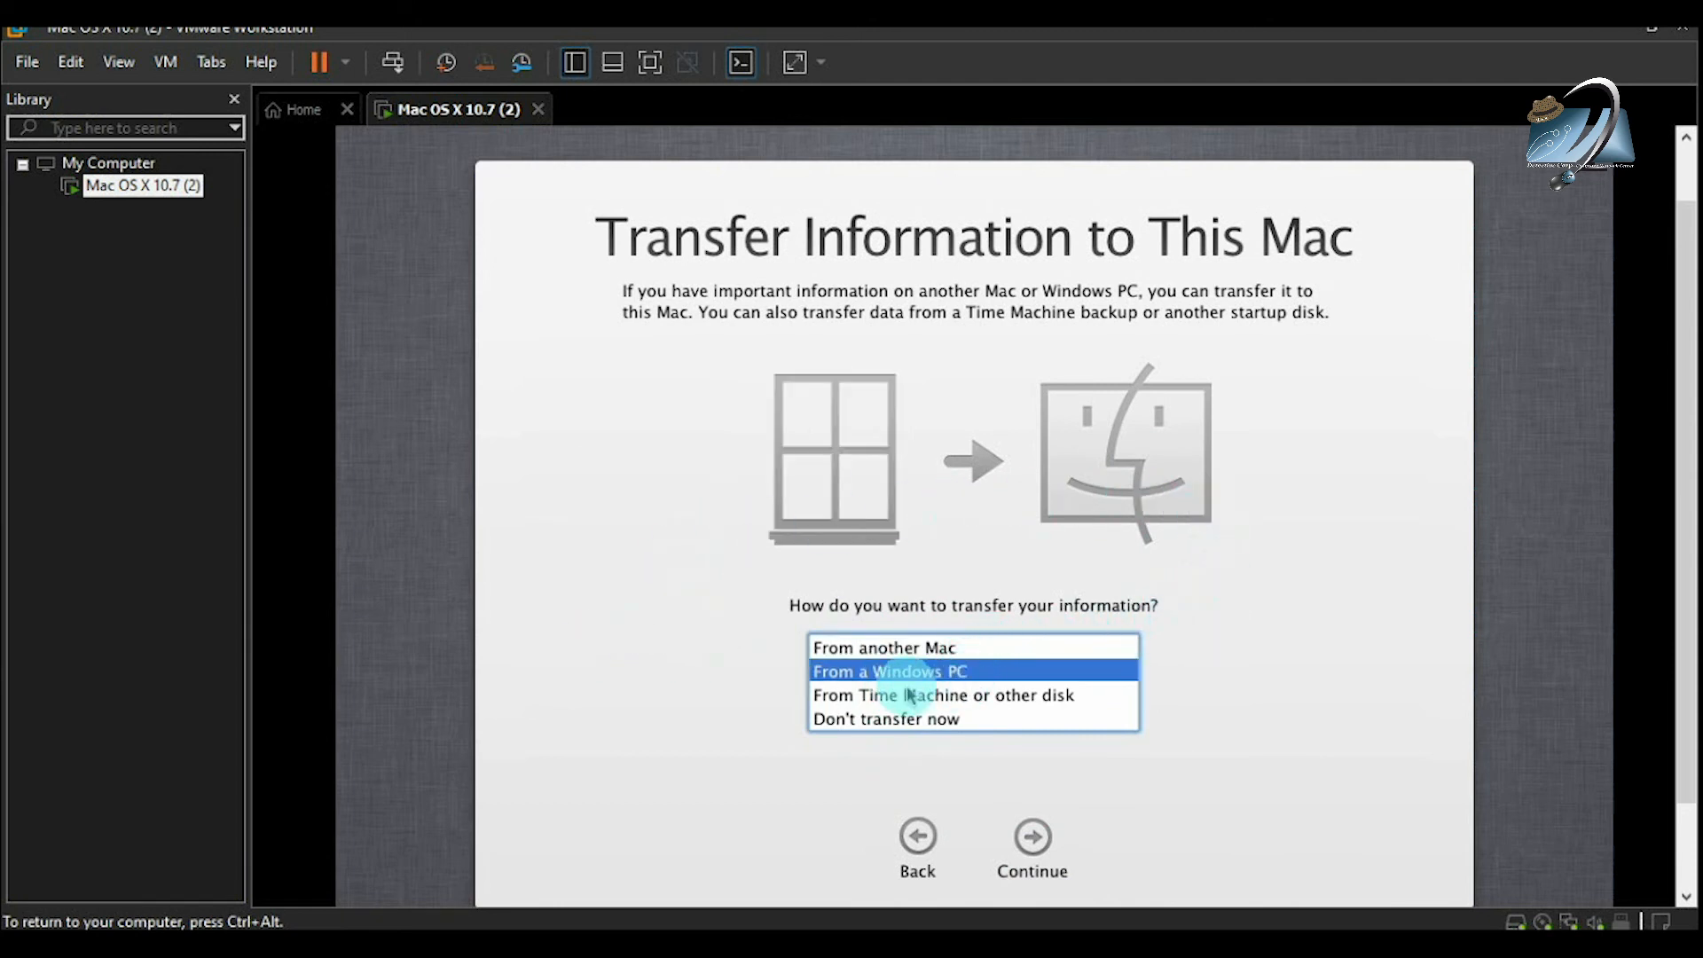
left_click(887, 718)
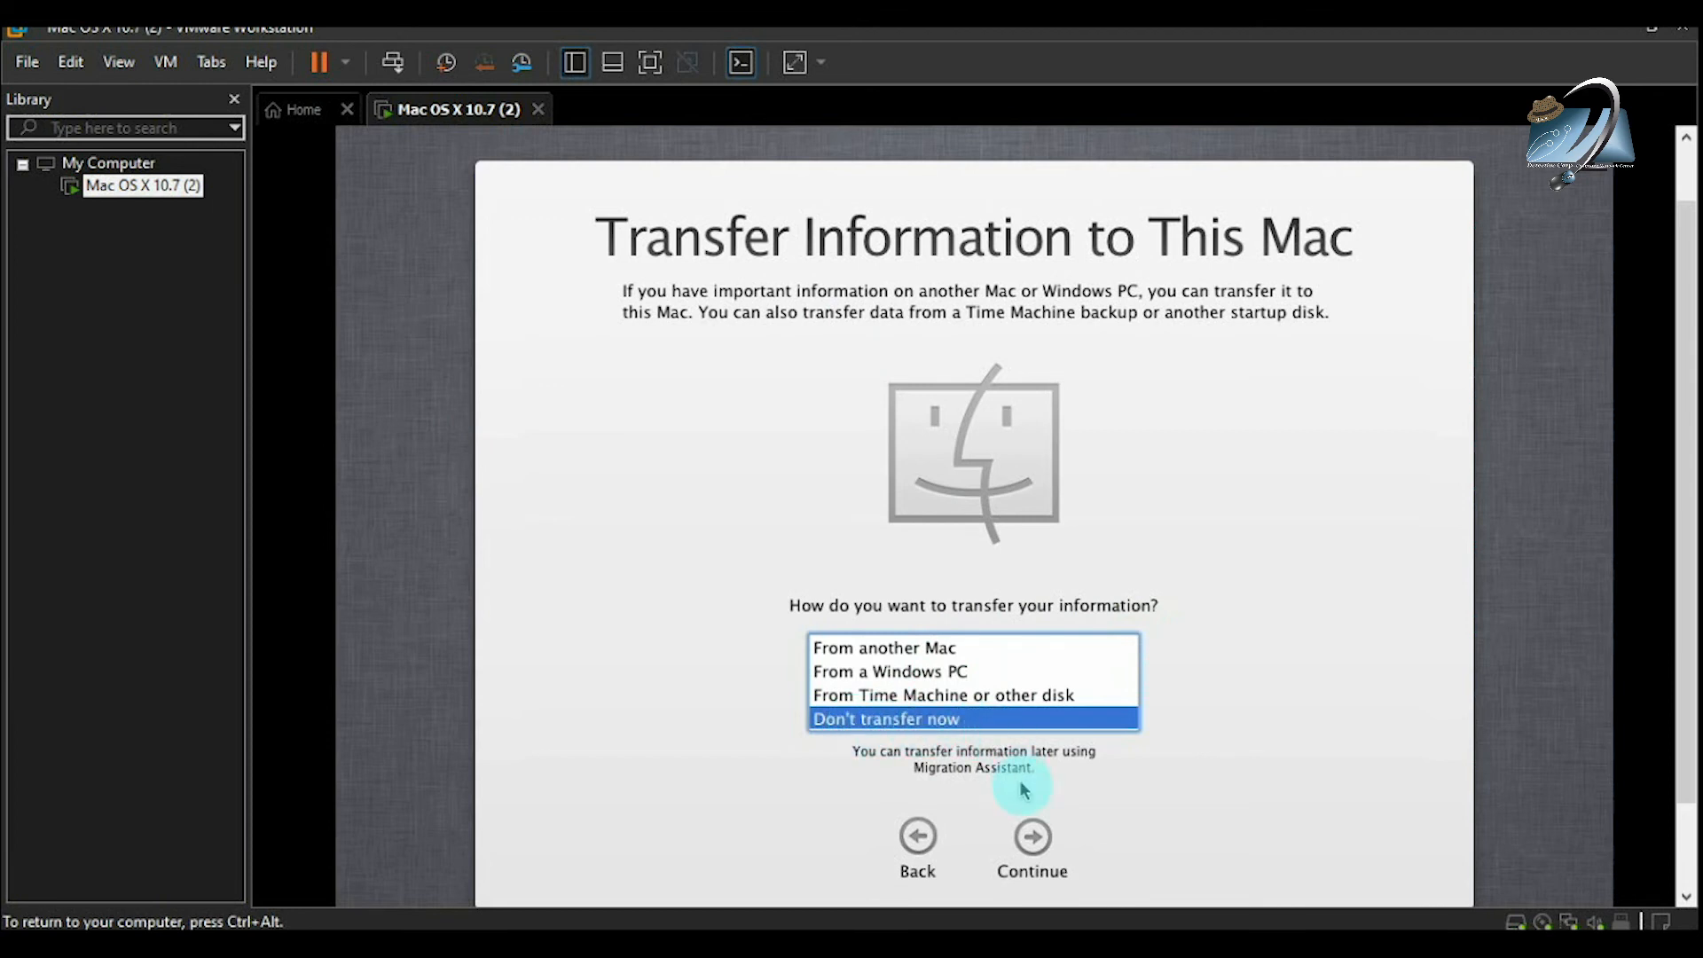
left_click(1038, 850)
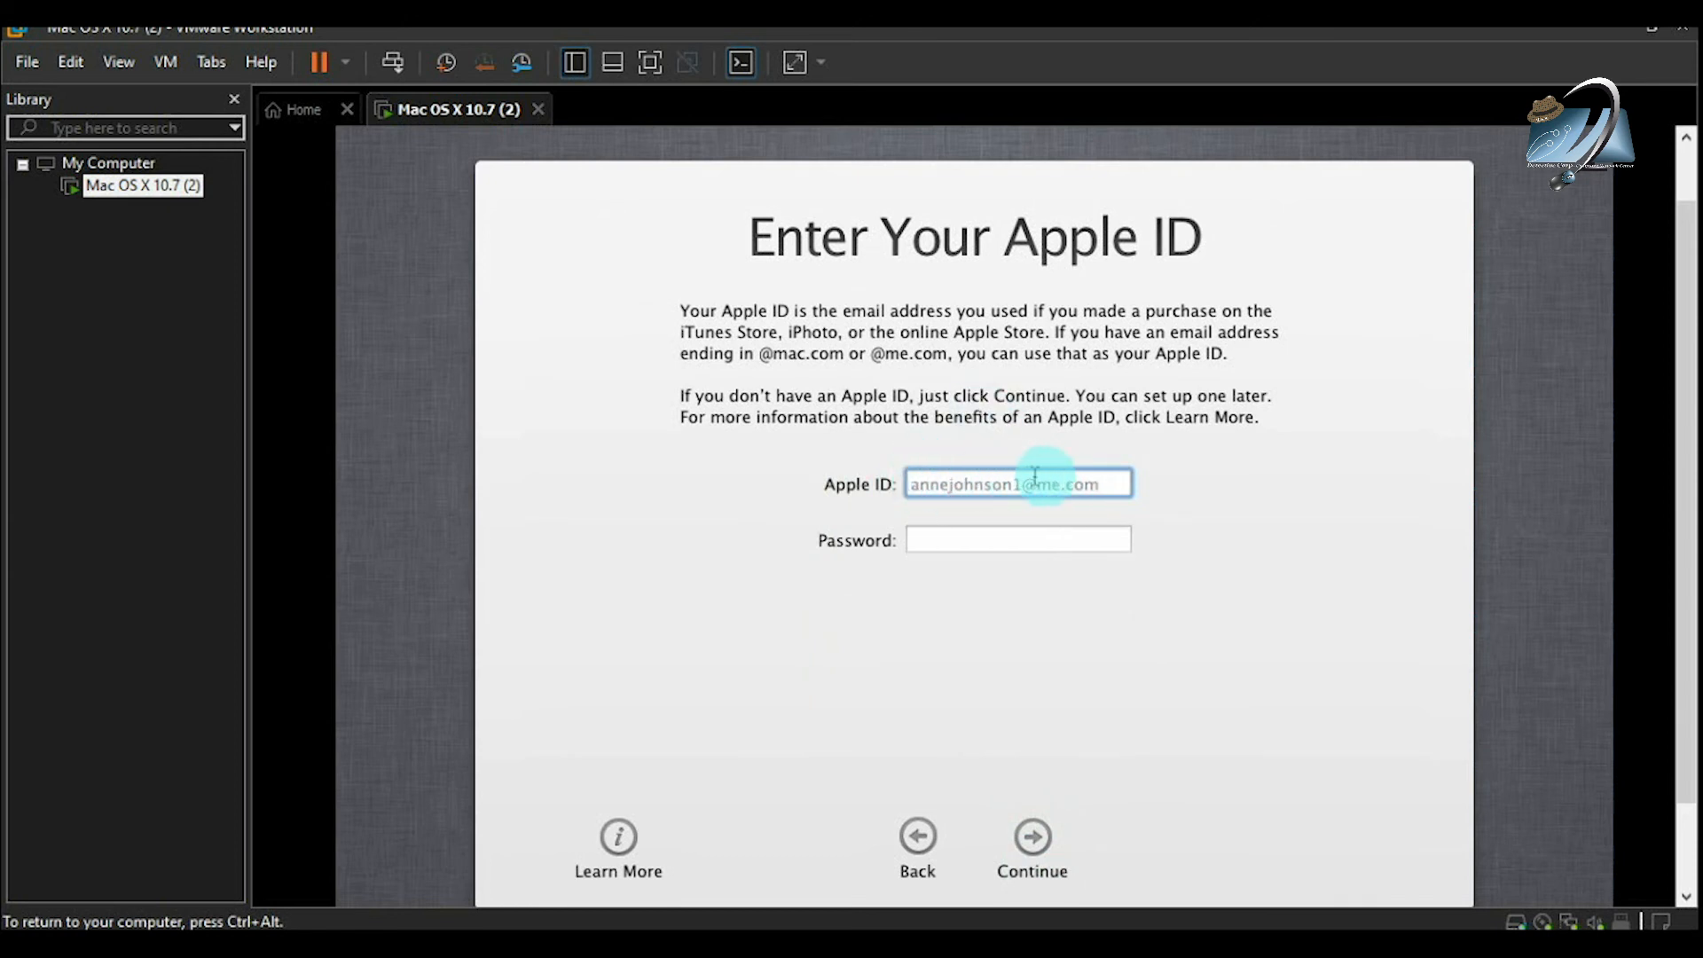
Step: Skip the Apple ID sign-in and continue past the registration information, leaving all its fields empty
left_click(982, 530)
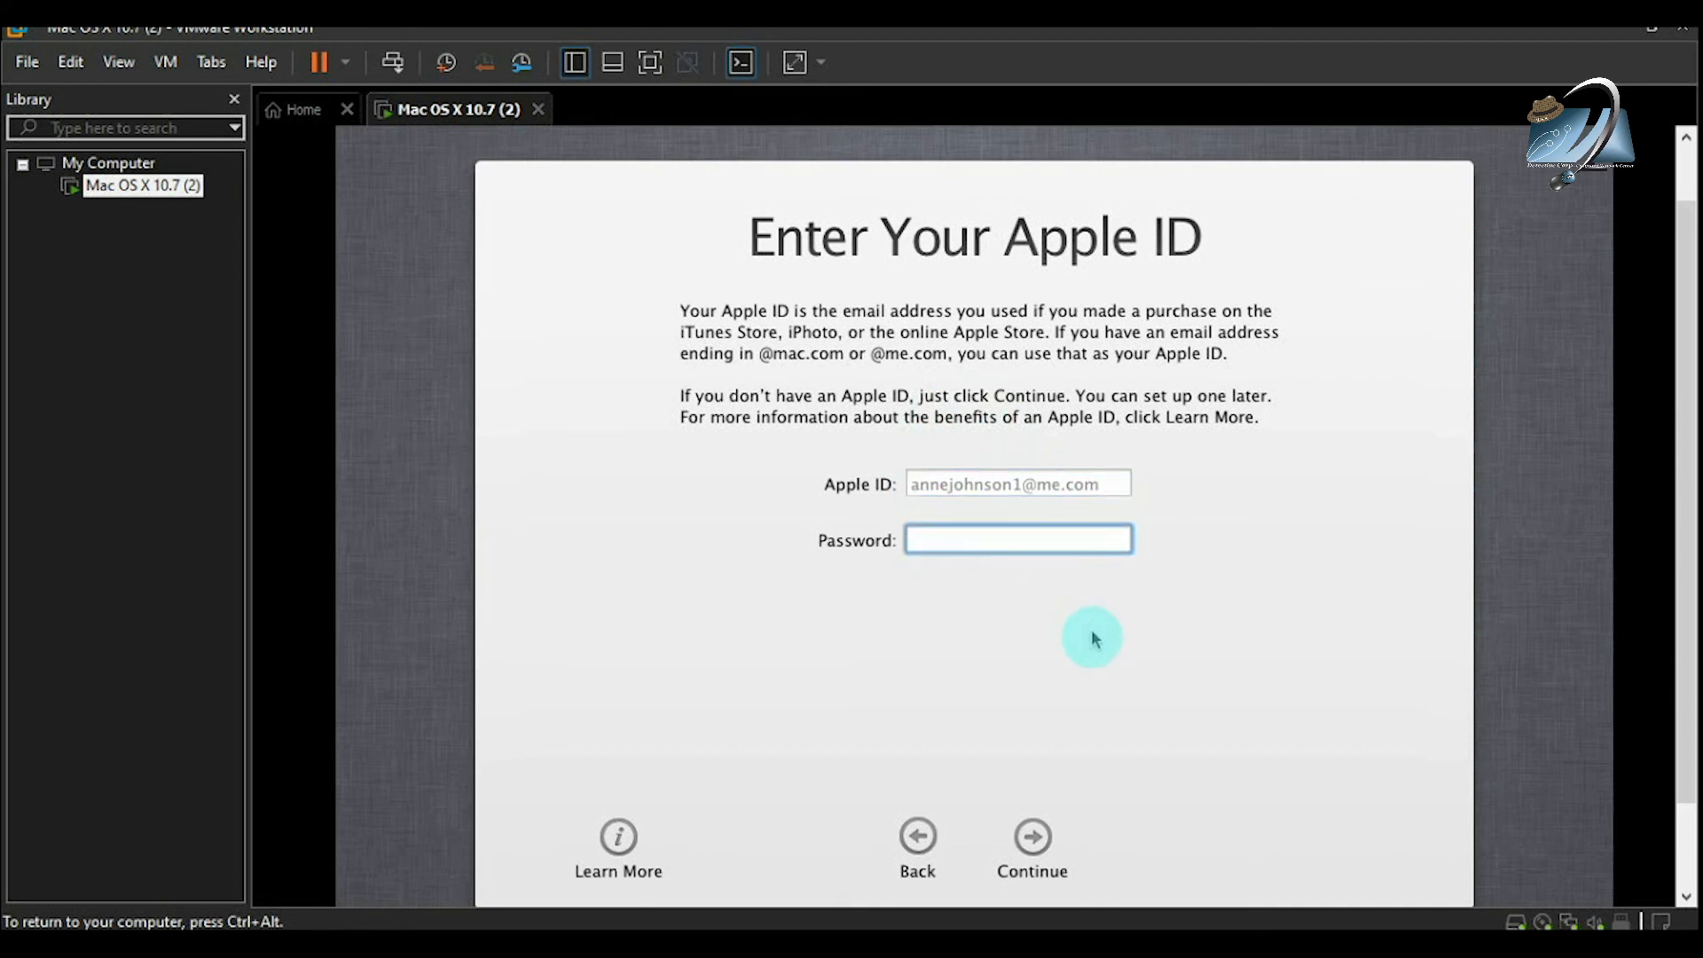
left_click(969, 484)
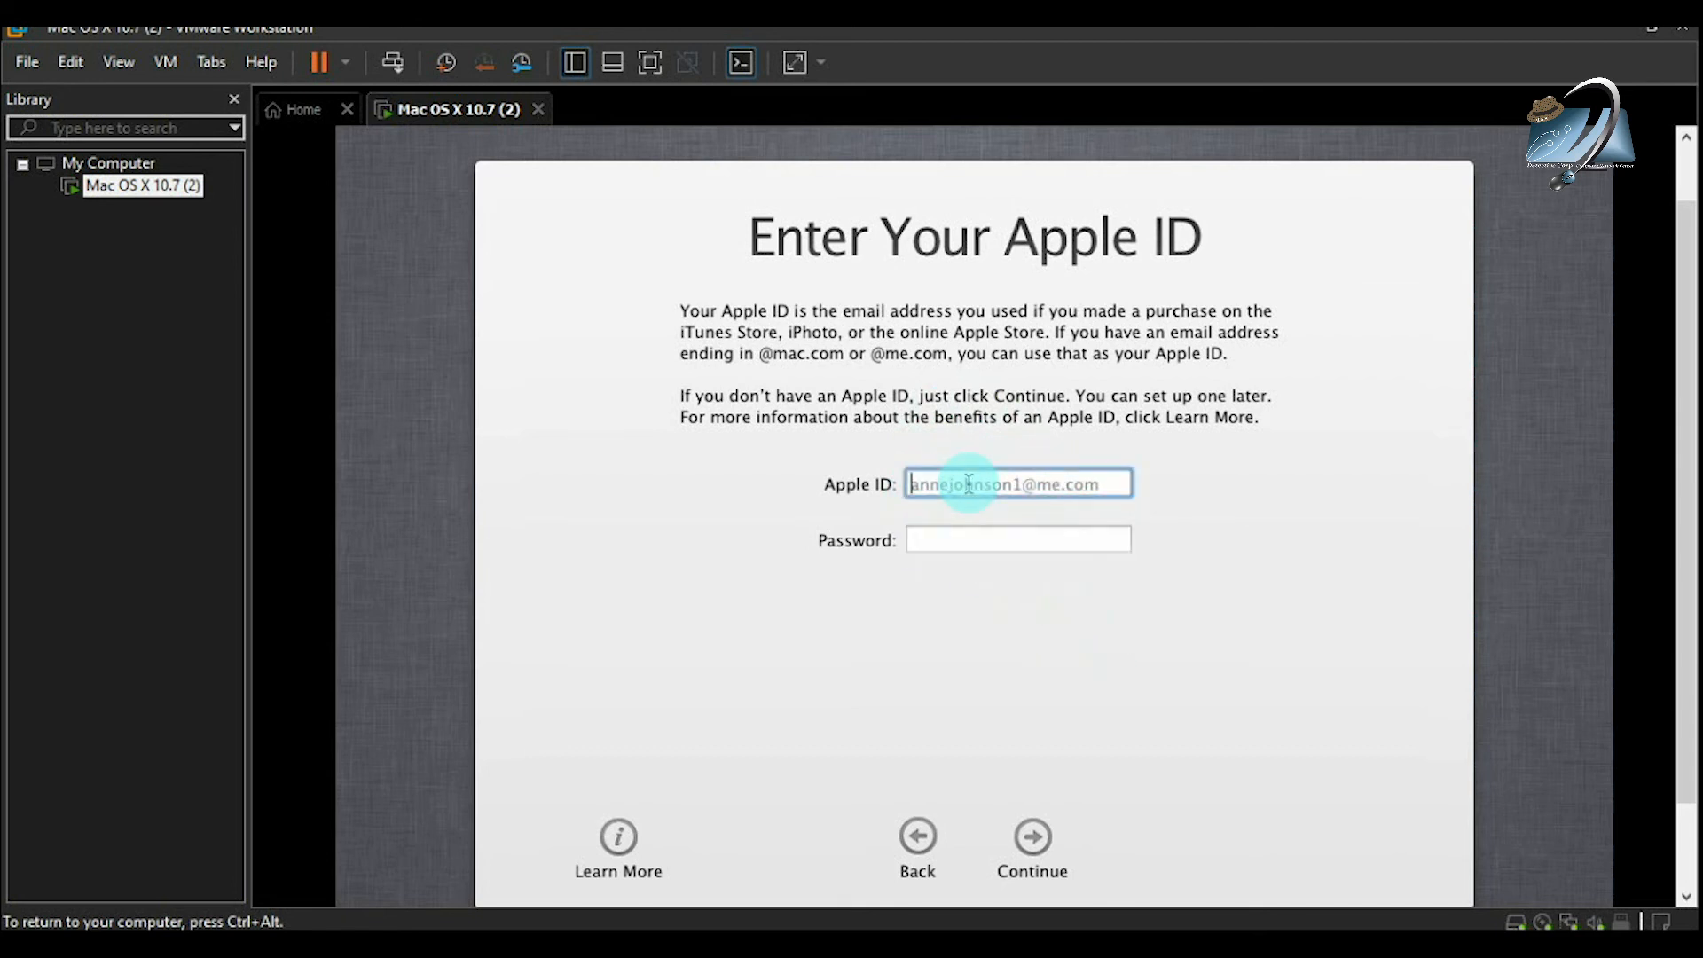
left_click(981, 543)
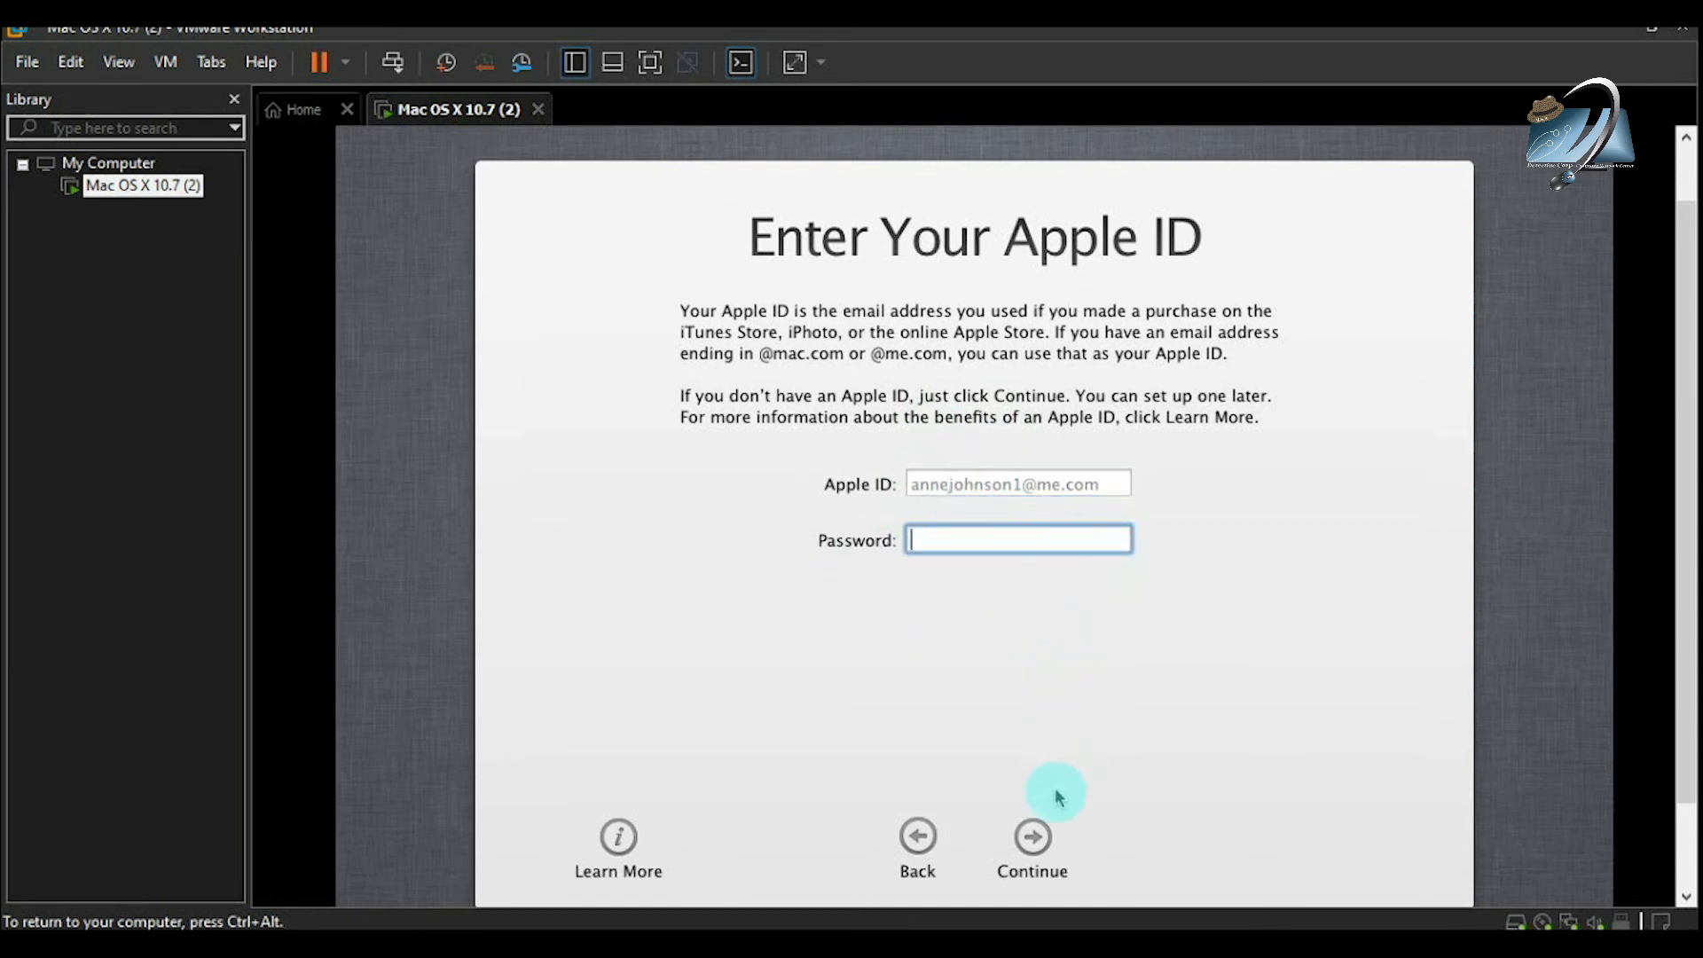
left_click(1035, 847)
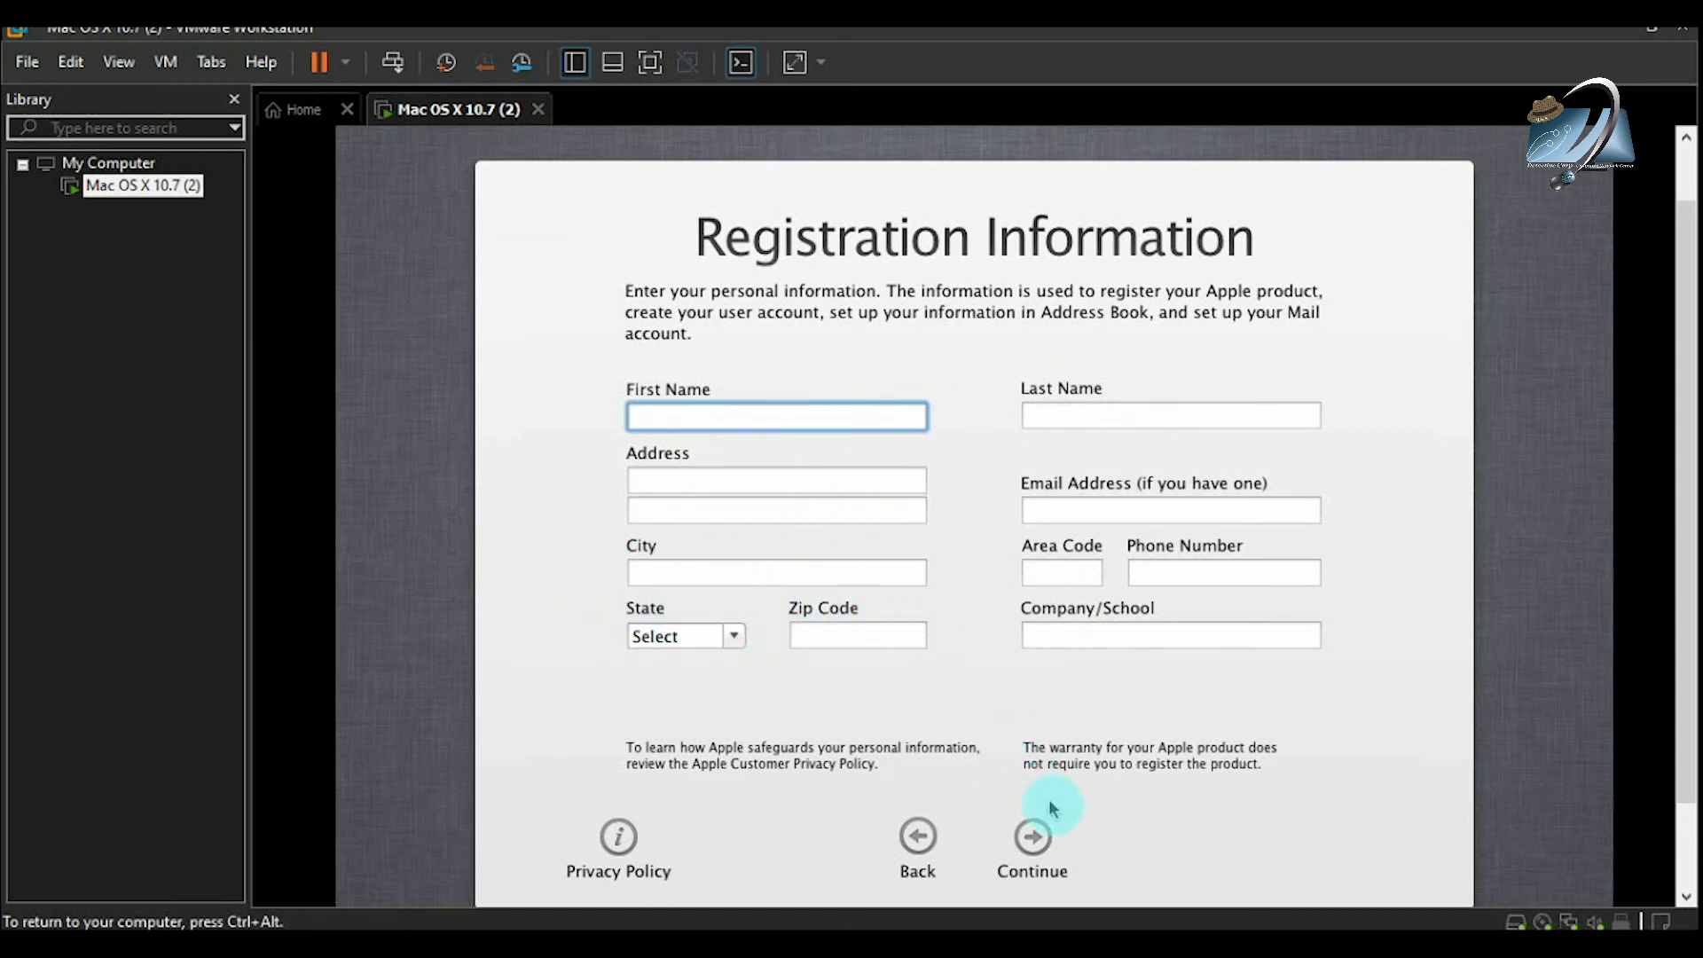
left_click(1040, 847)
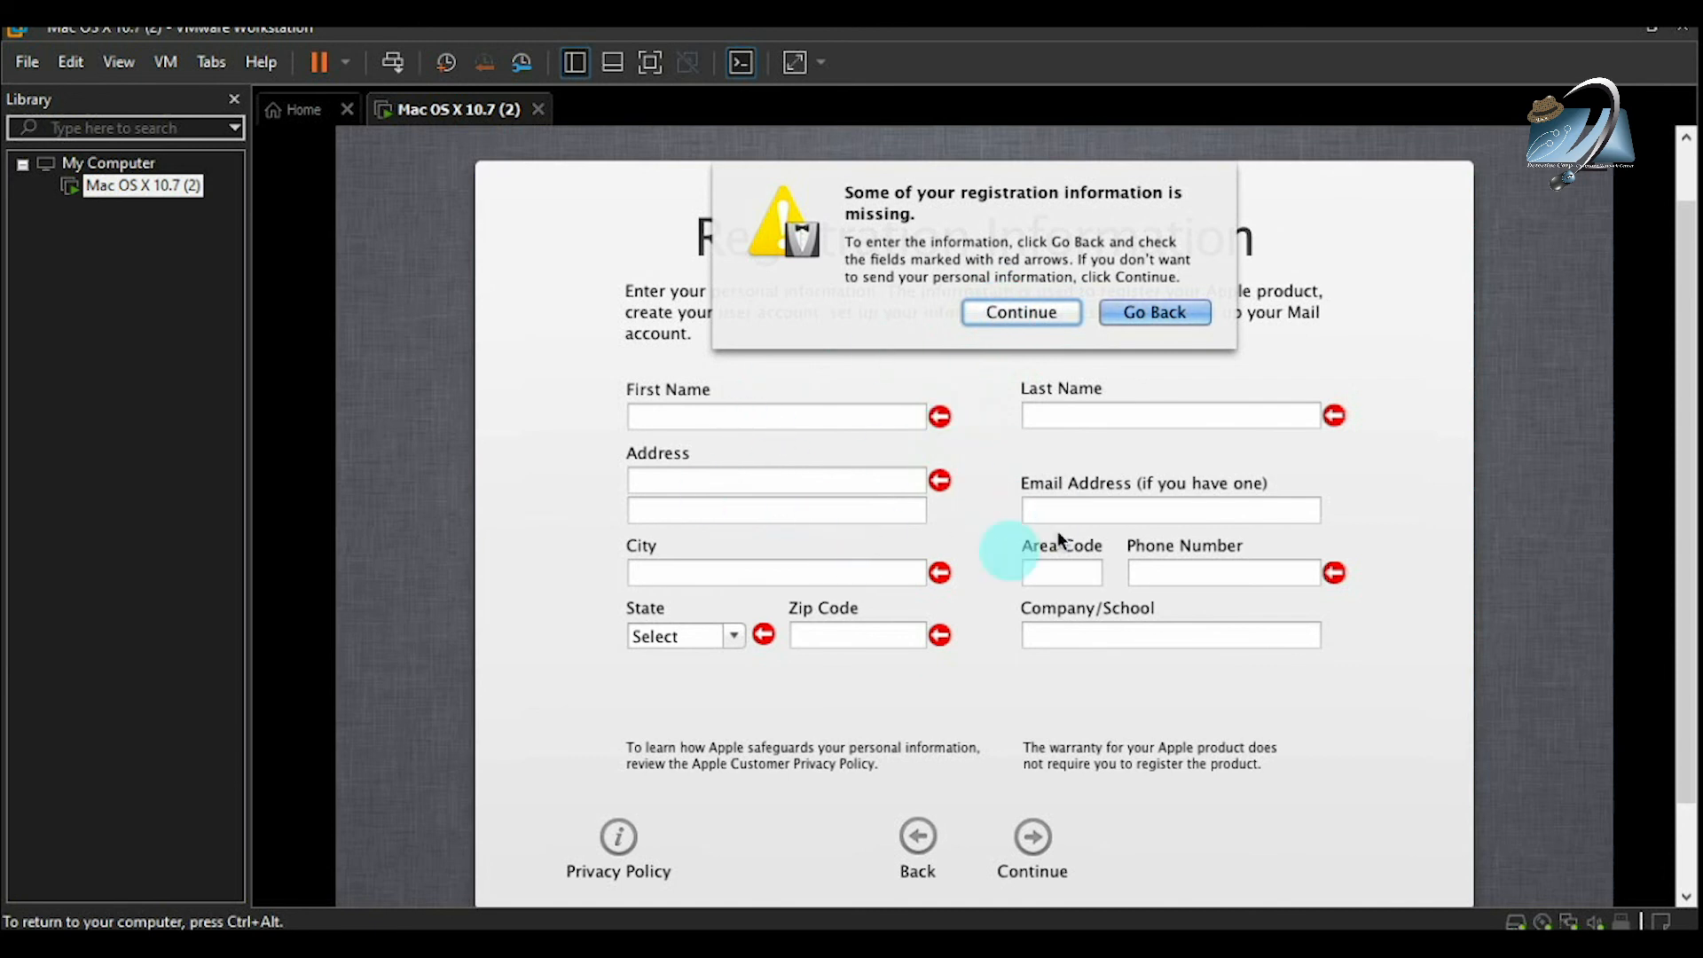
left_click(1000, 321)
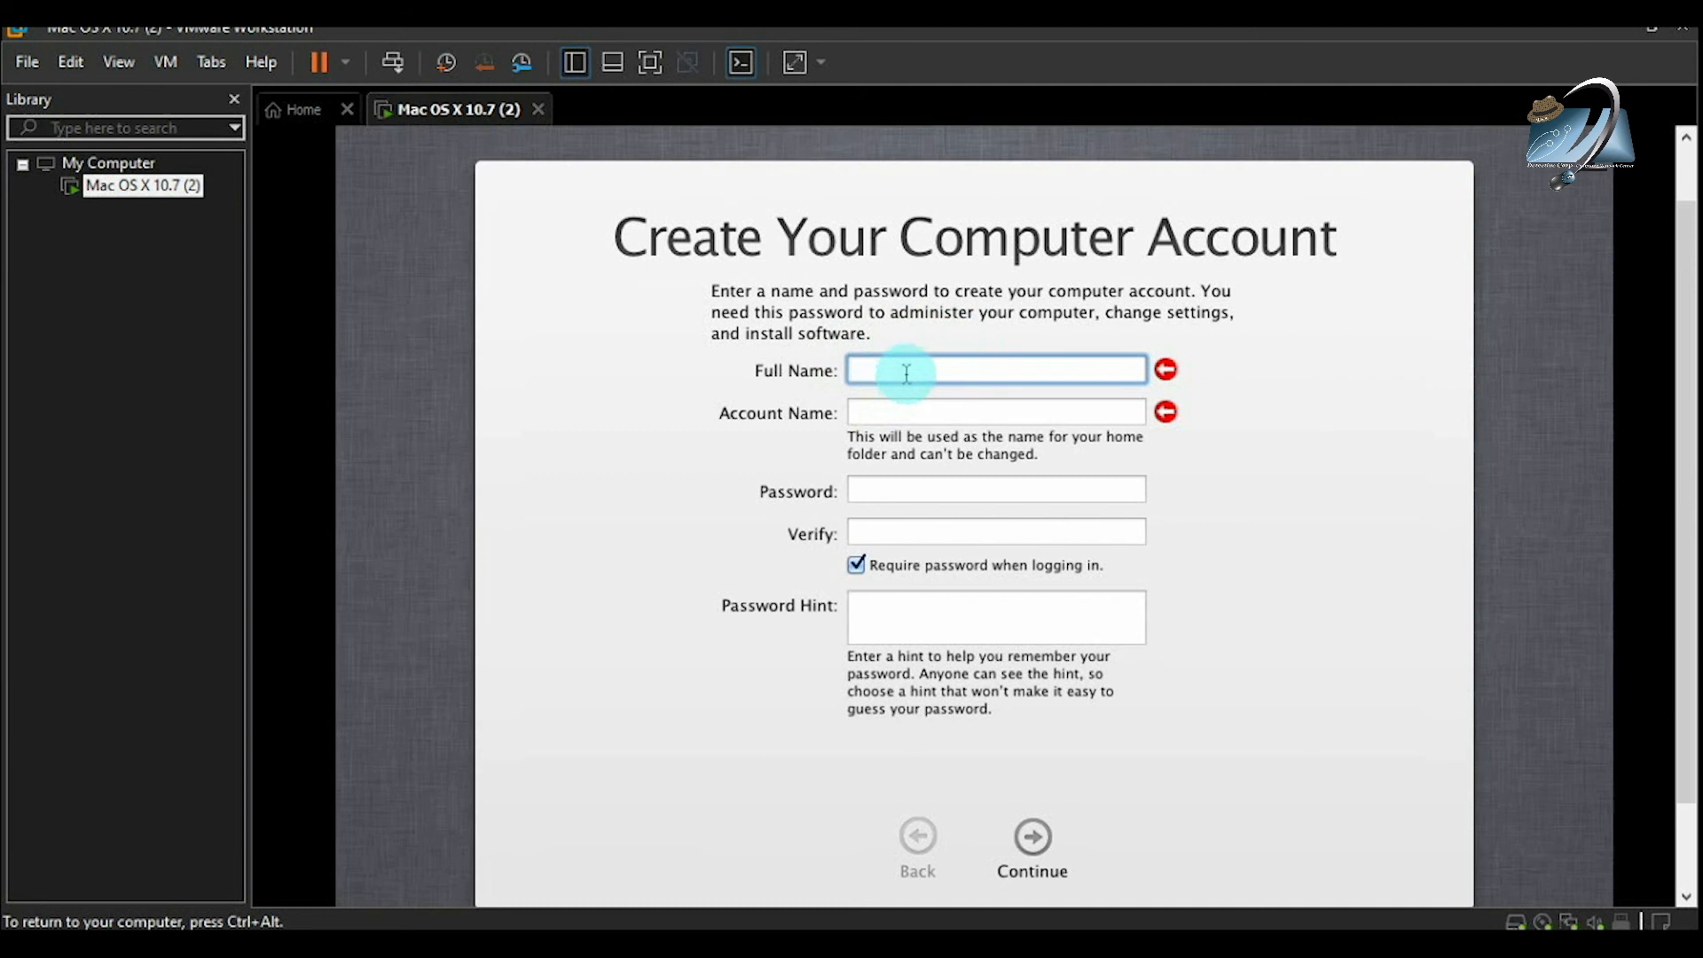
Step: Create the computer account DC-CNC with account name dc-cnc, no password or hint, and no password required when logging in
type("DC-CNC")
key("Tab")
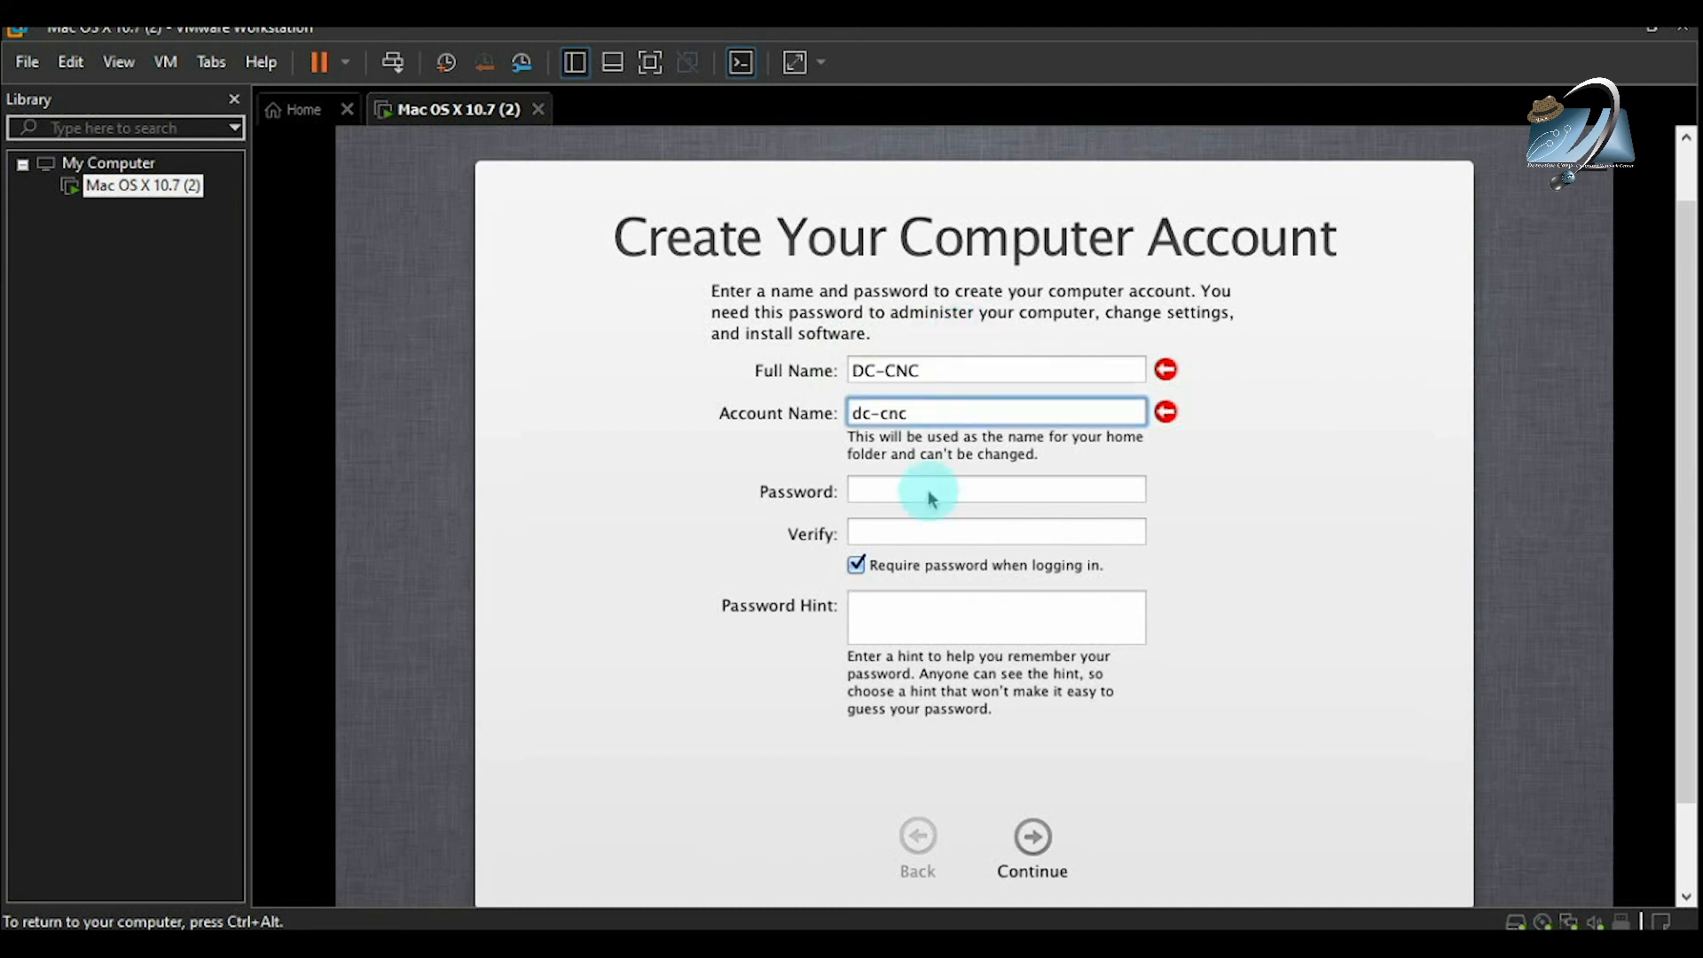
left_click(936, 491)
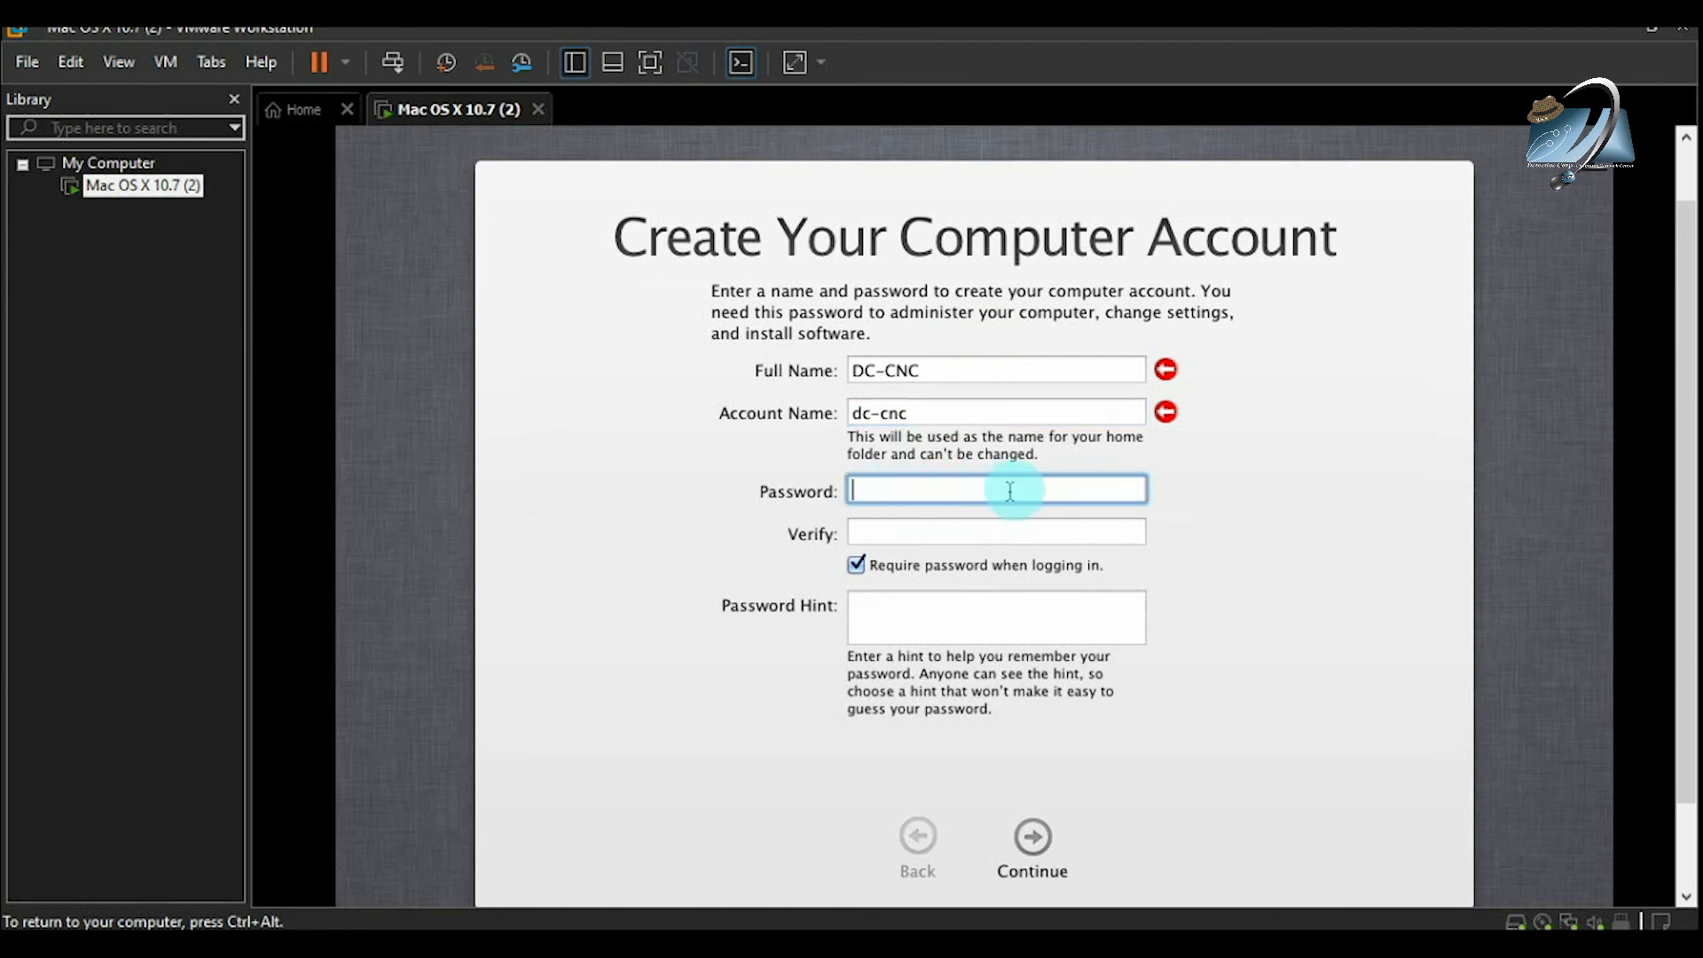
left_click(948, 532)
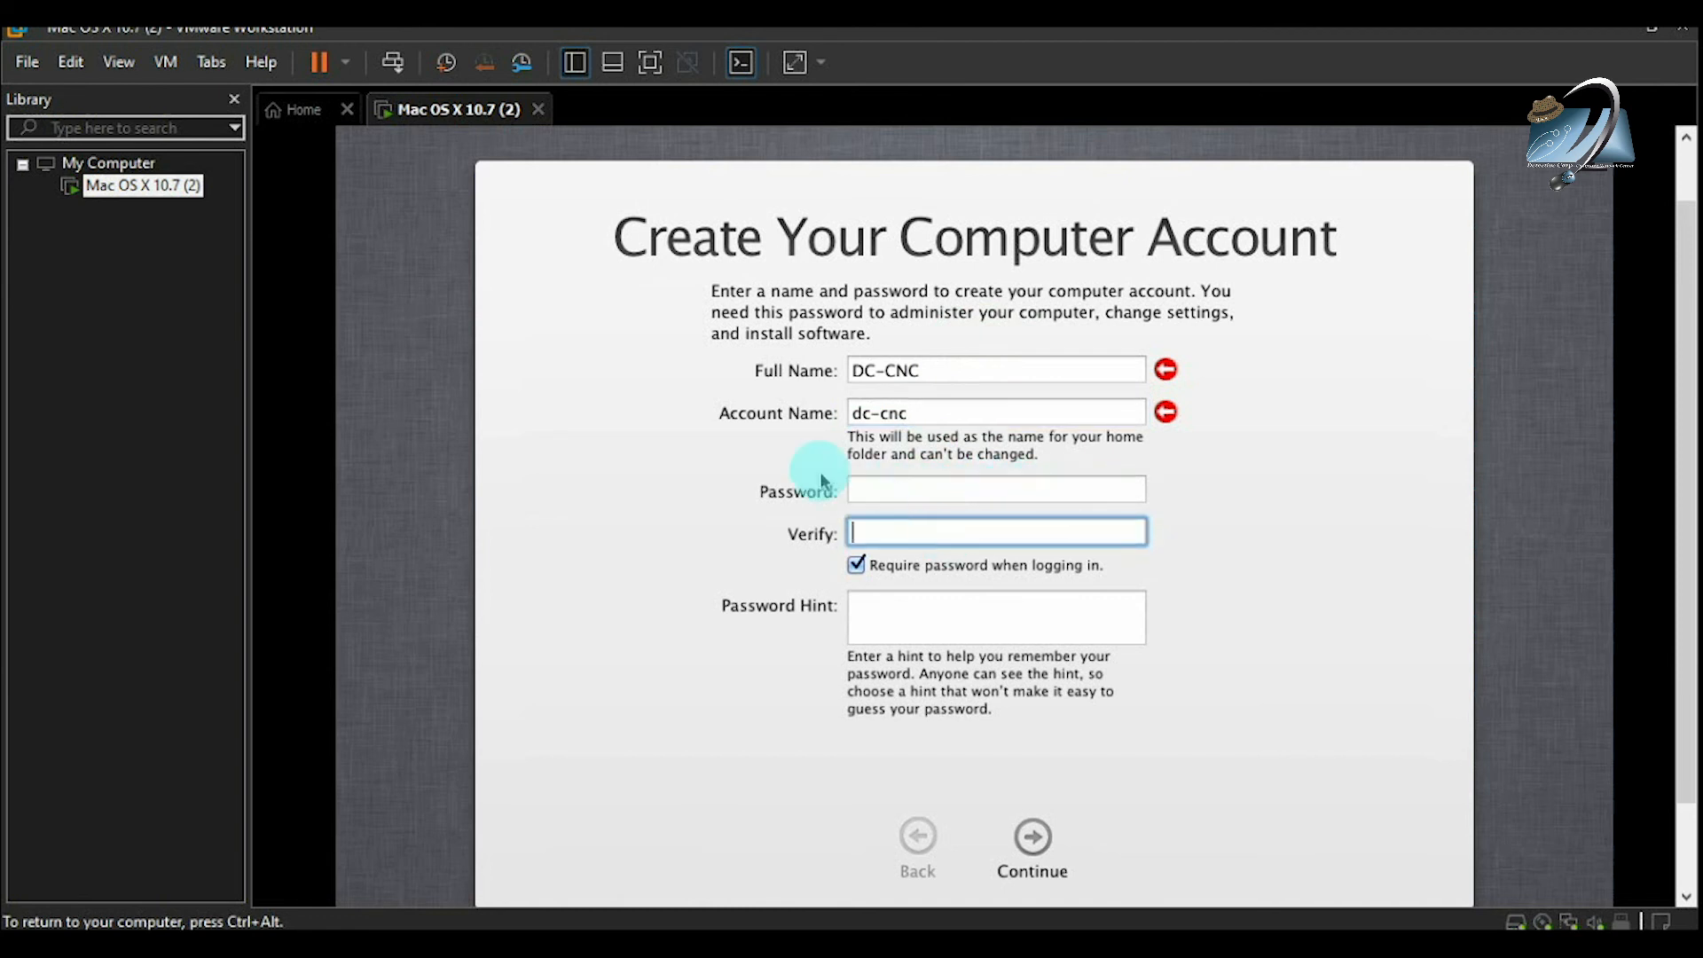
left_click(886, 607)
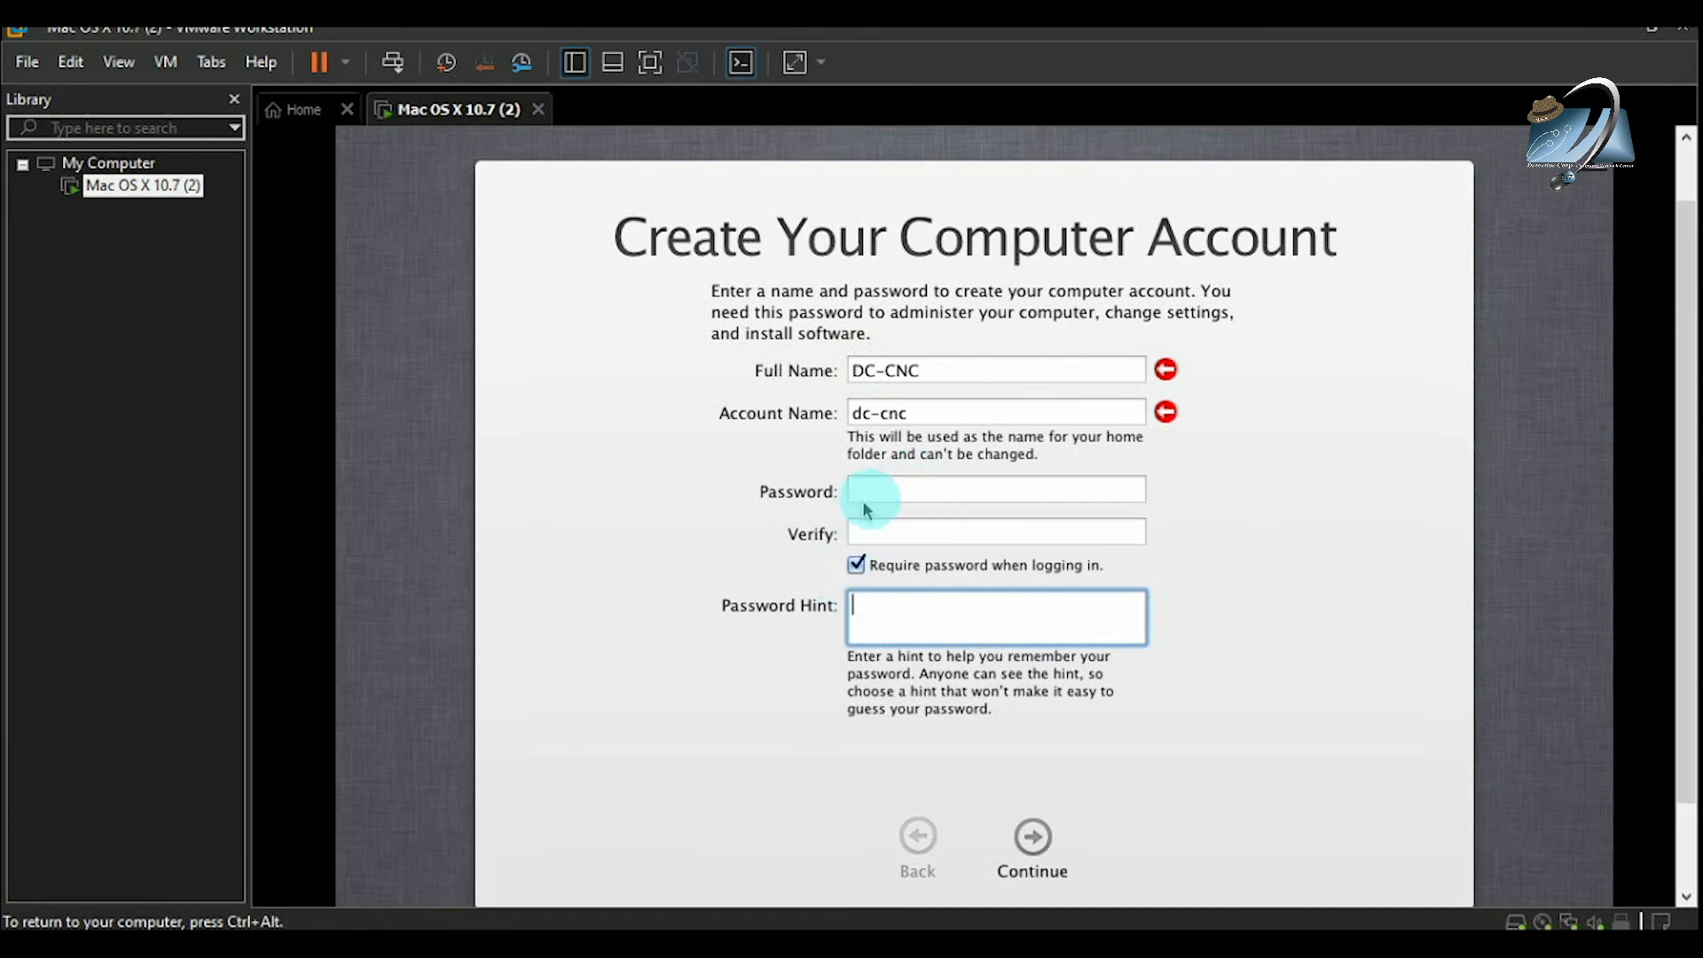
left_click(859, 566)
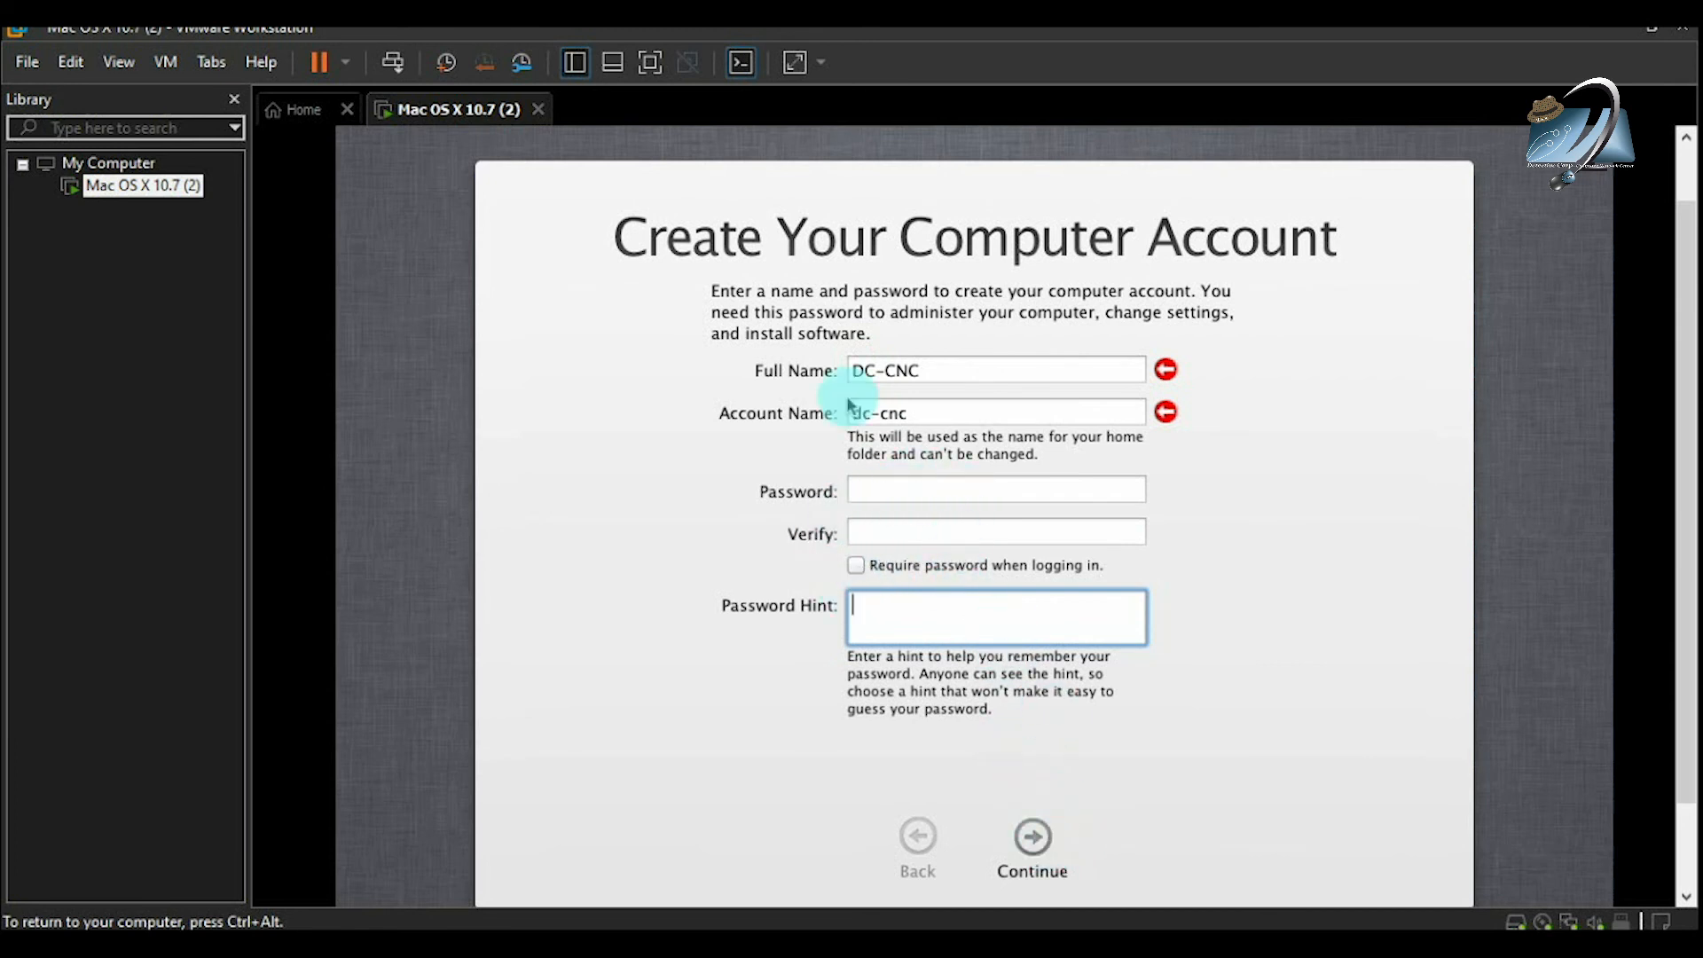
left_click(1032, 838)
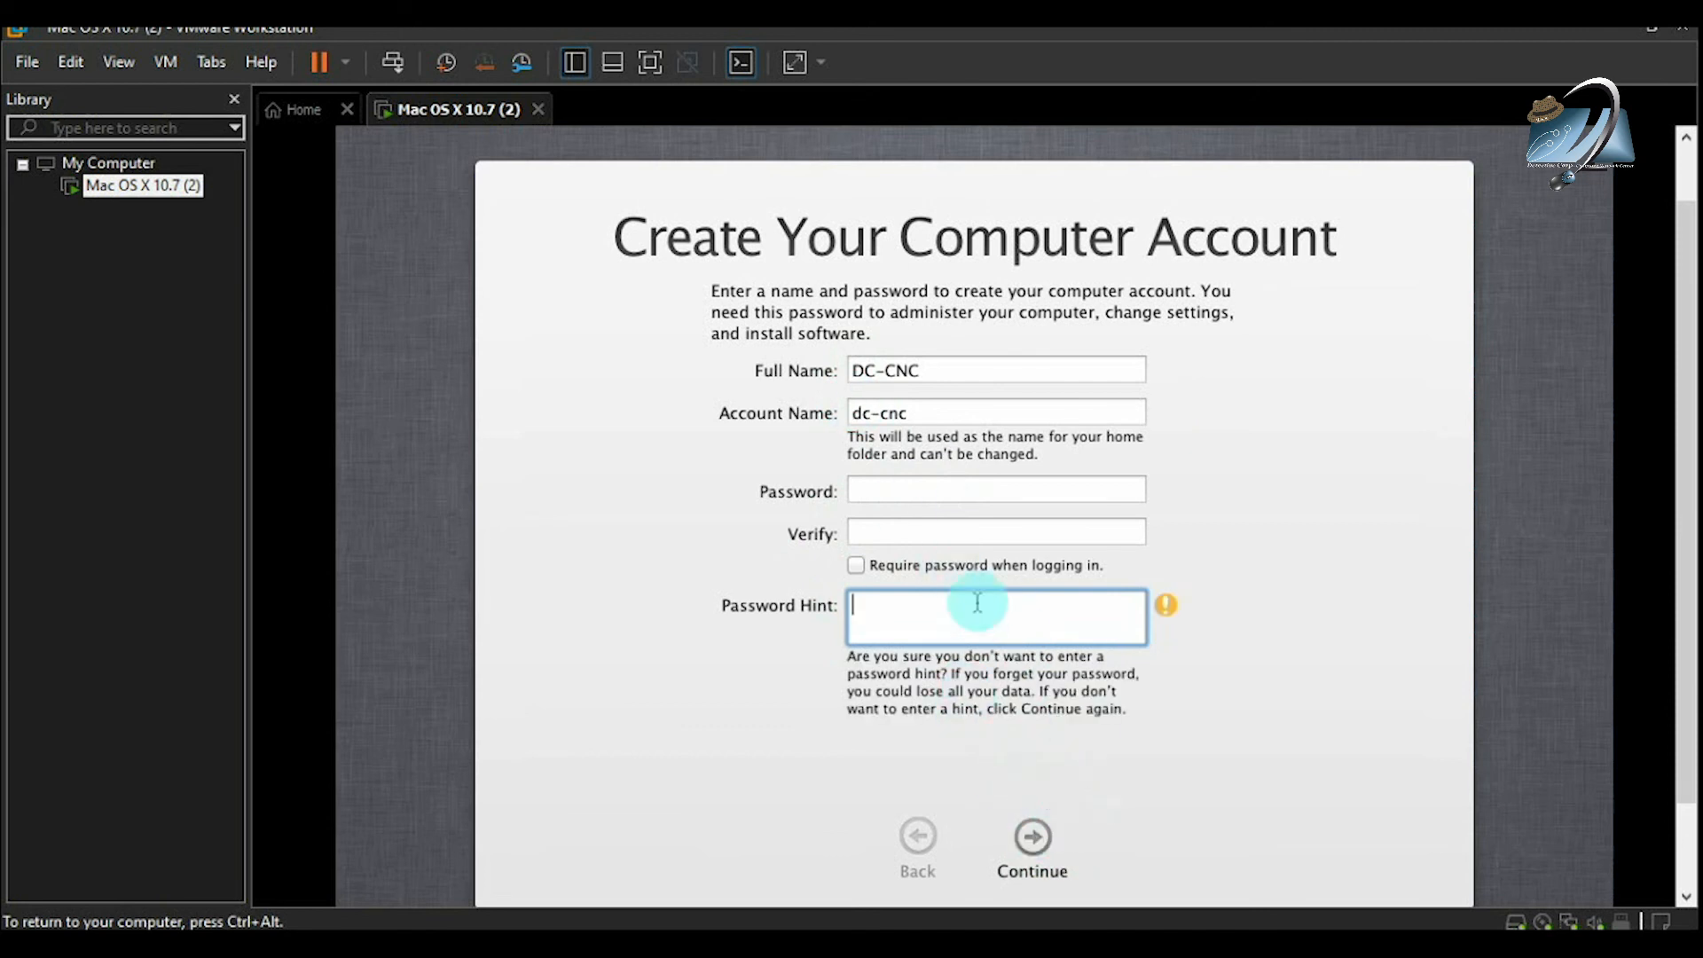
left_click(1016, 843)
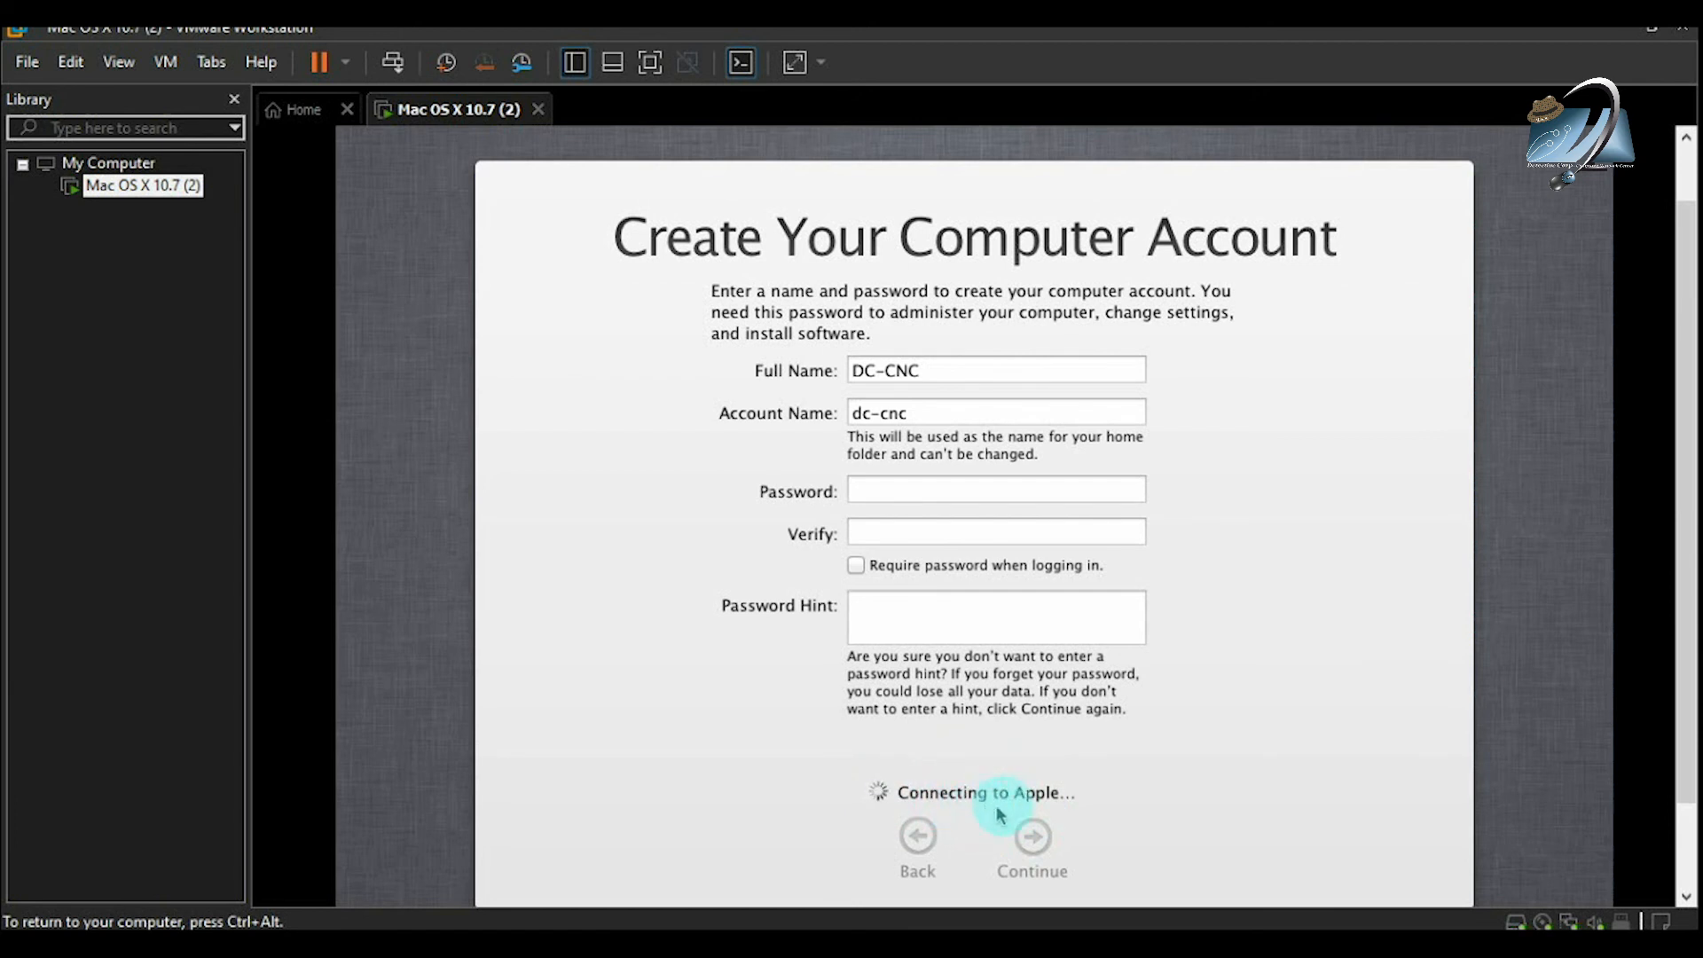
key("ctrl+alt")
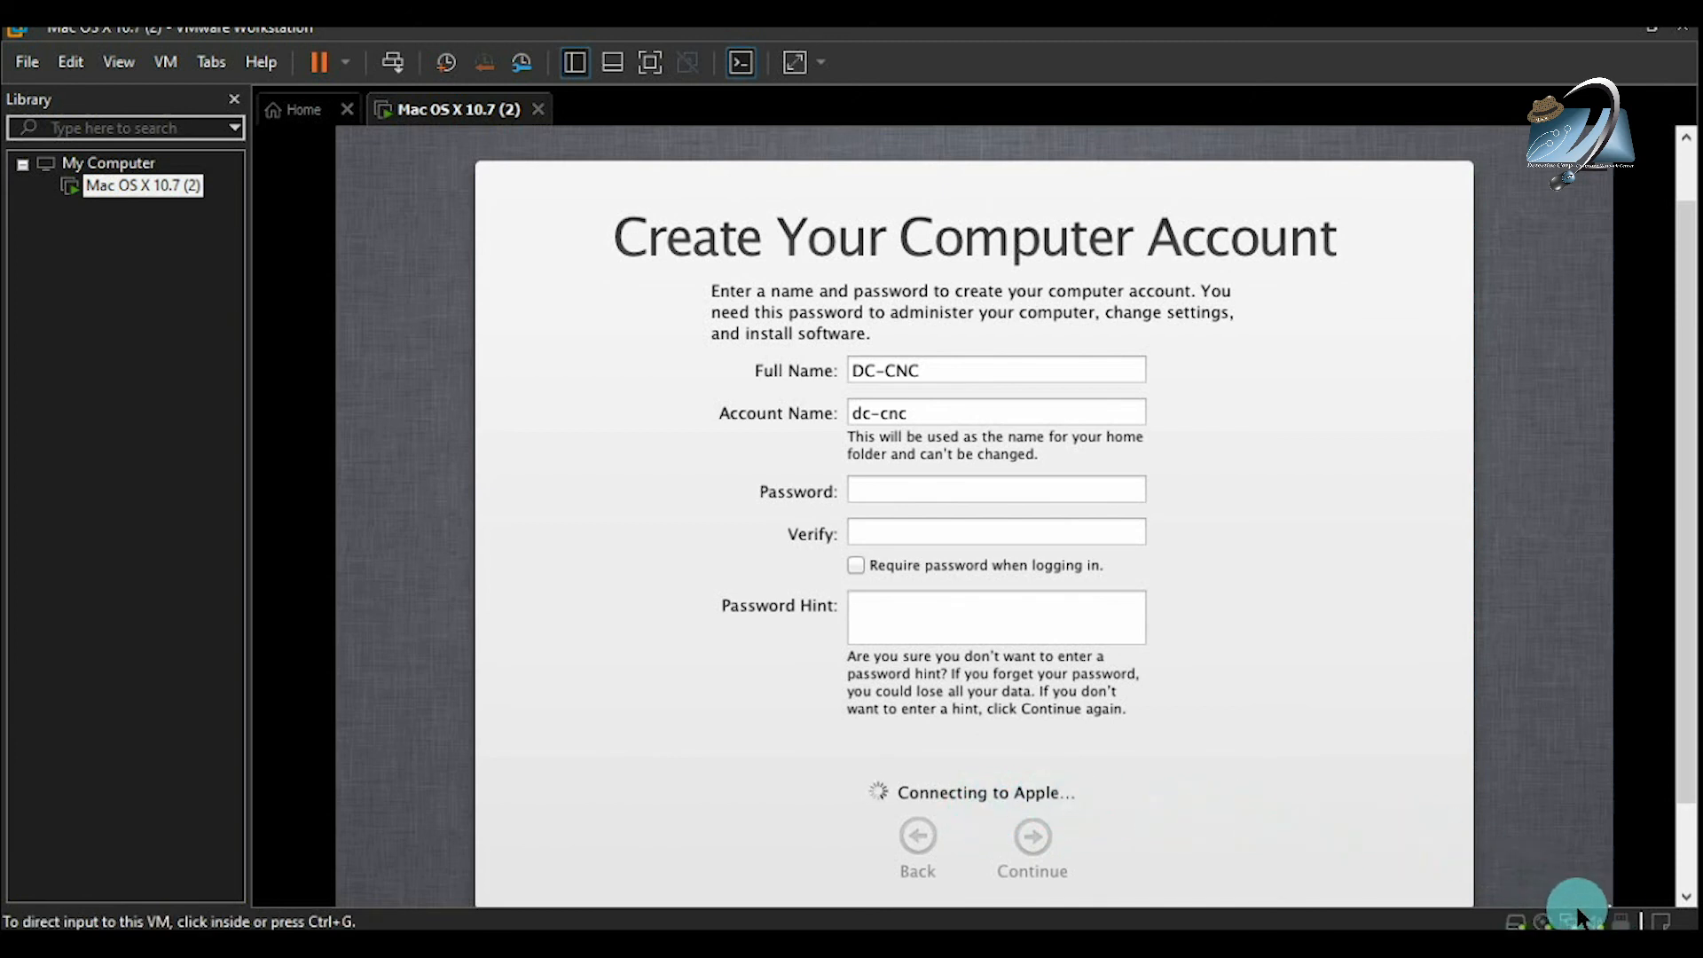
left_click(1032, 750)
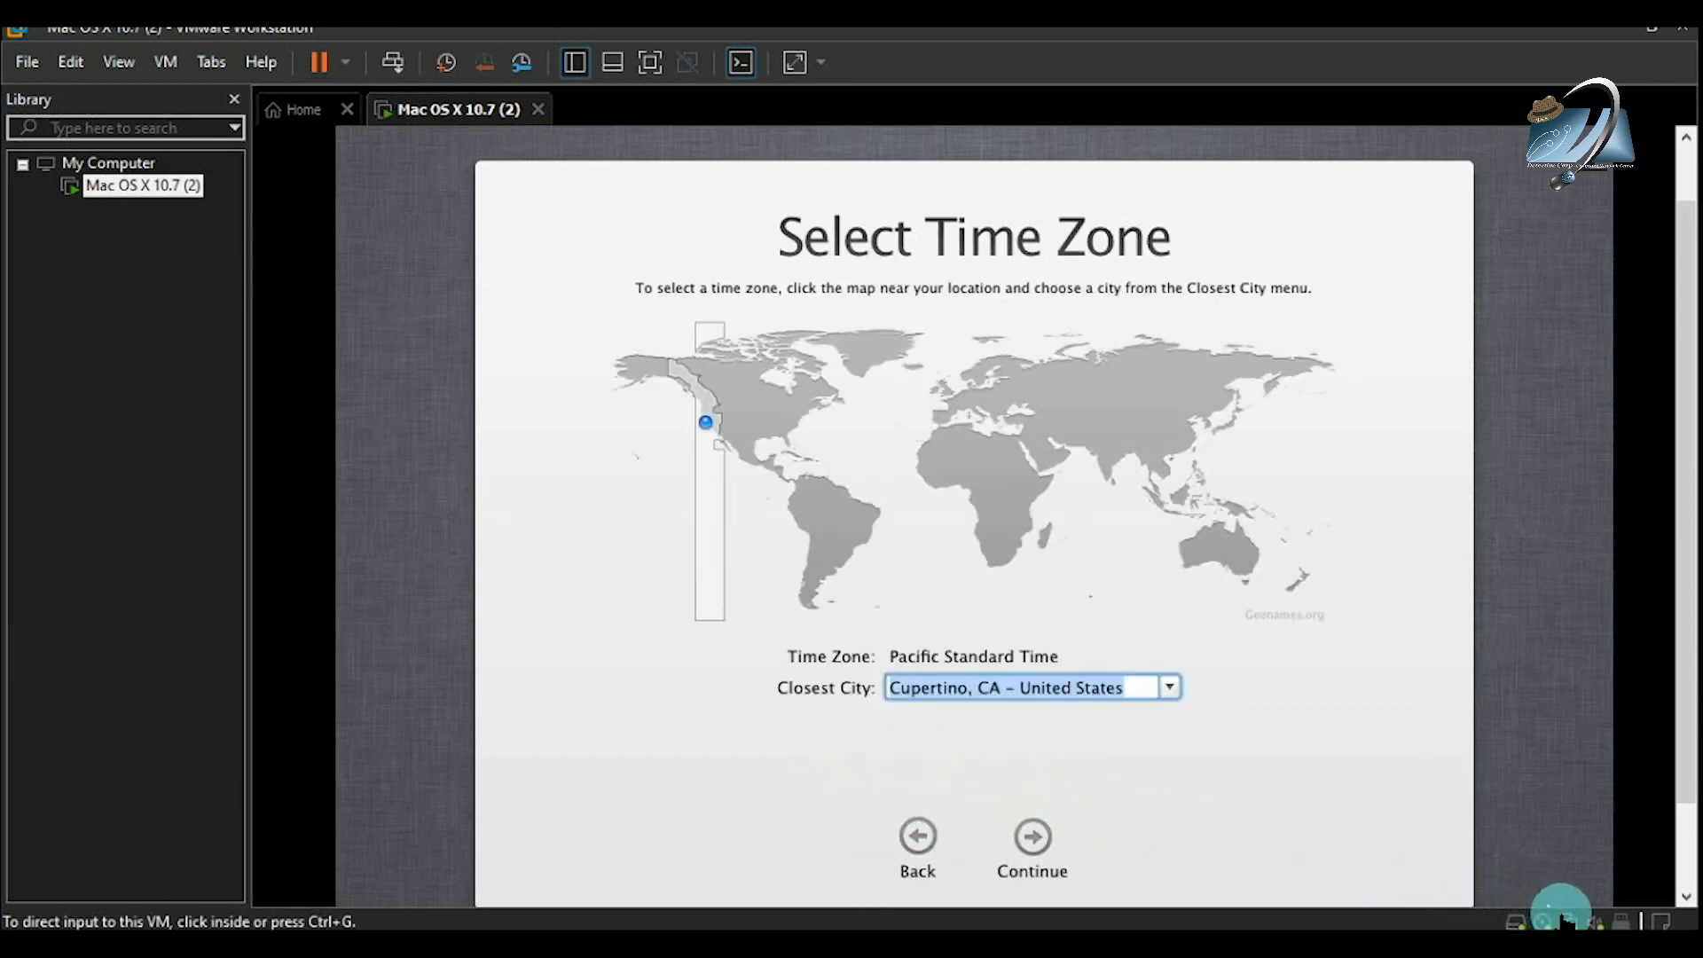
Step: Try the Asmara – Eritrea and Salalah – Oman time zones on the map and look through the closest cities
left_click(1250, 845)
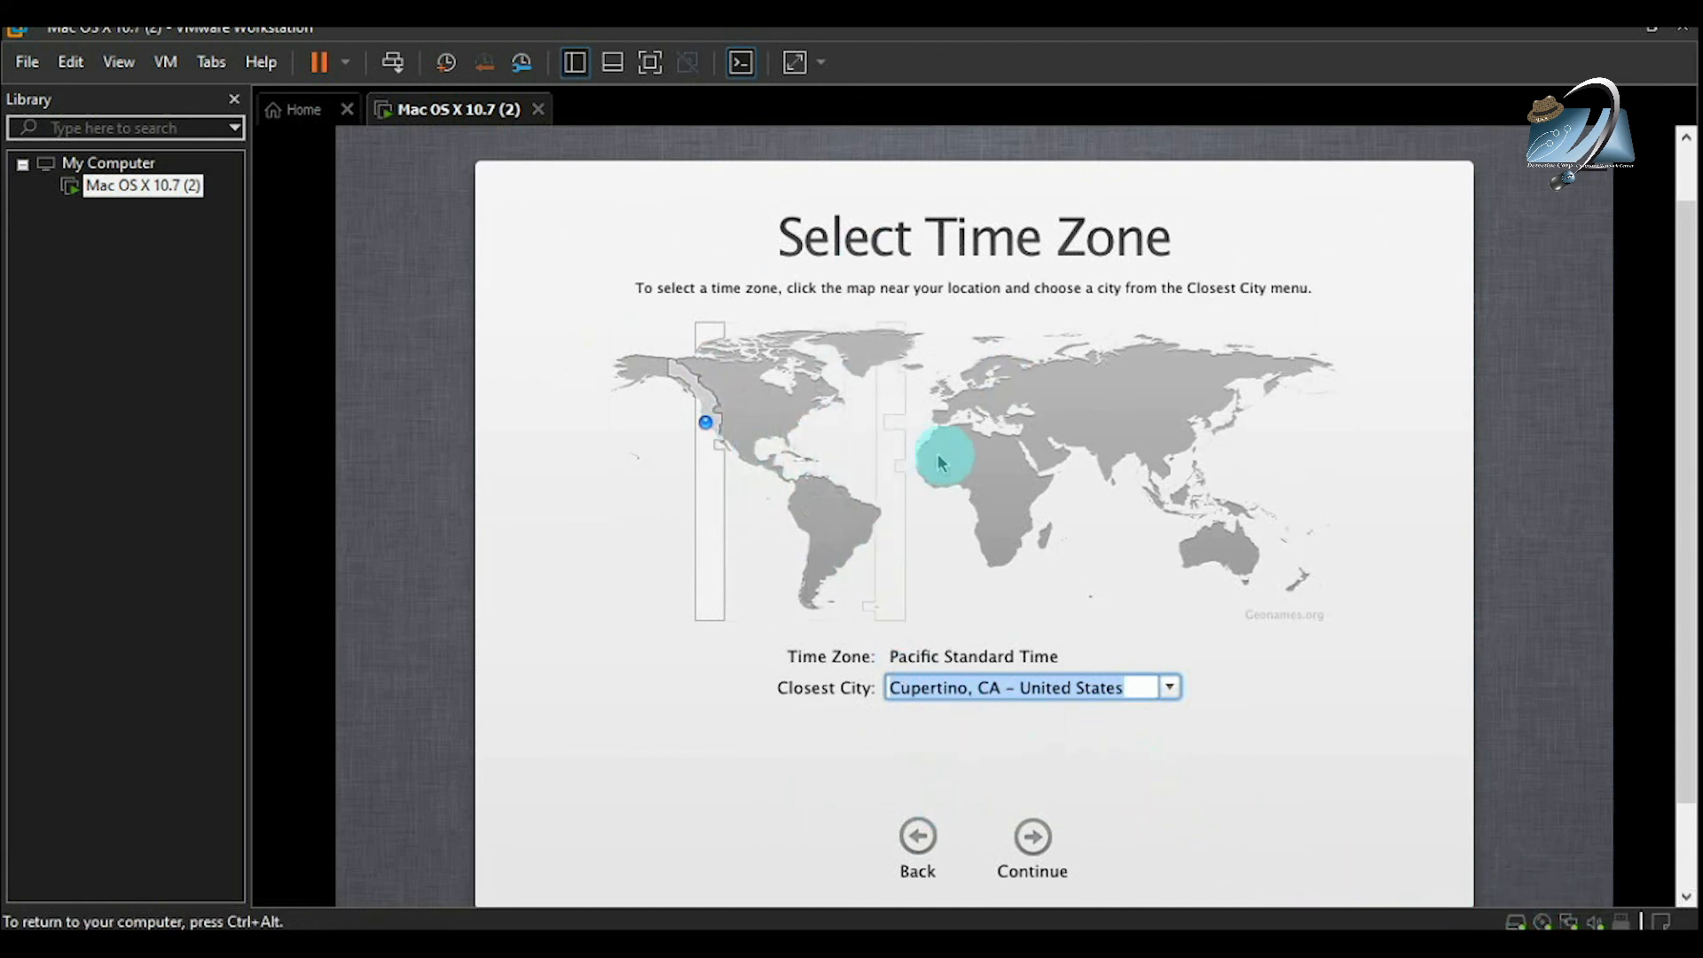
left_click(1029, 473)
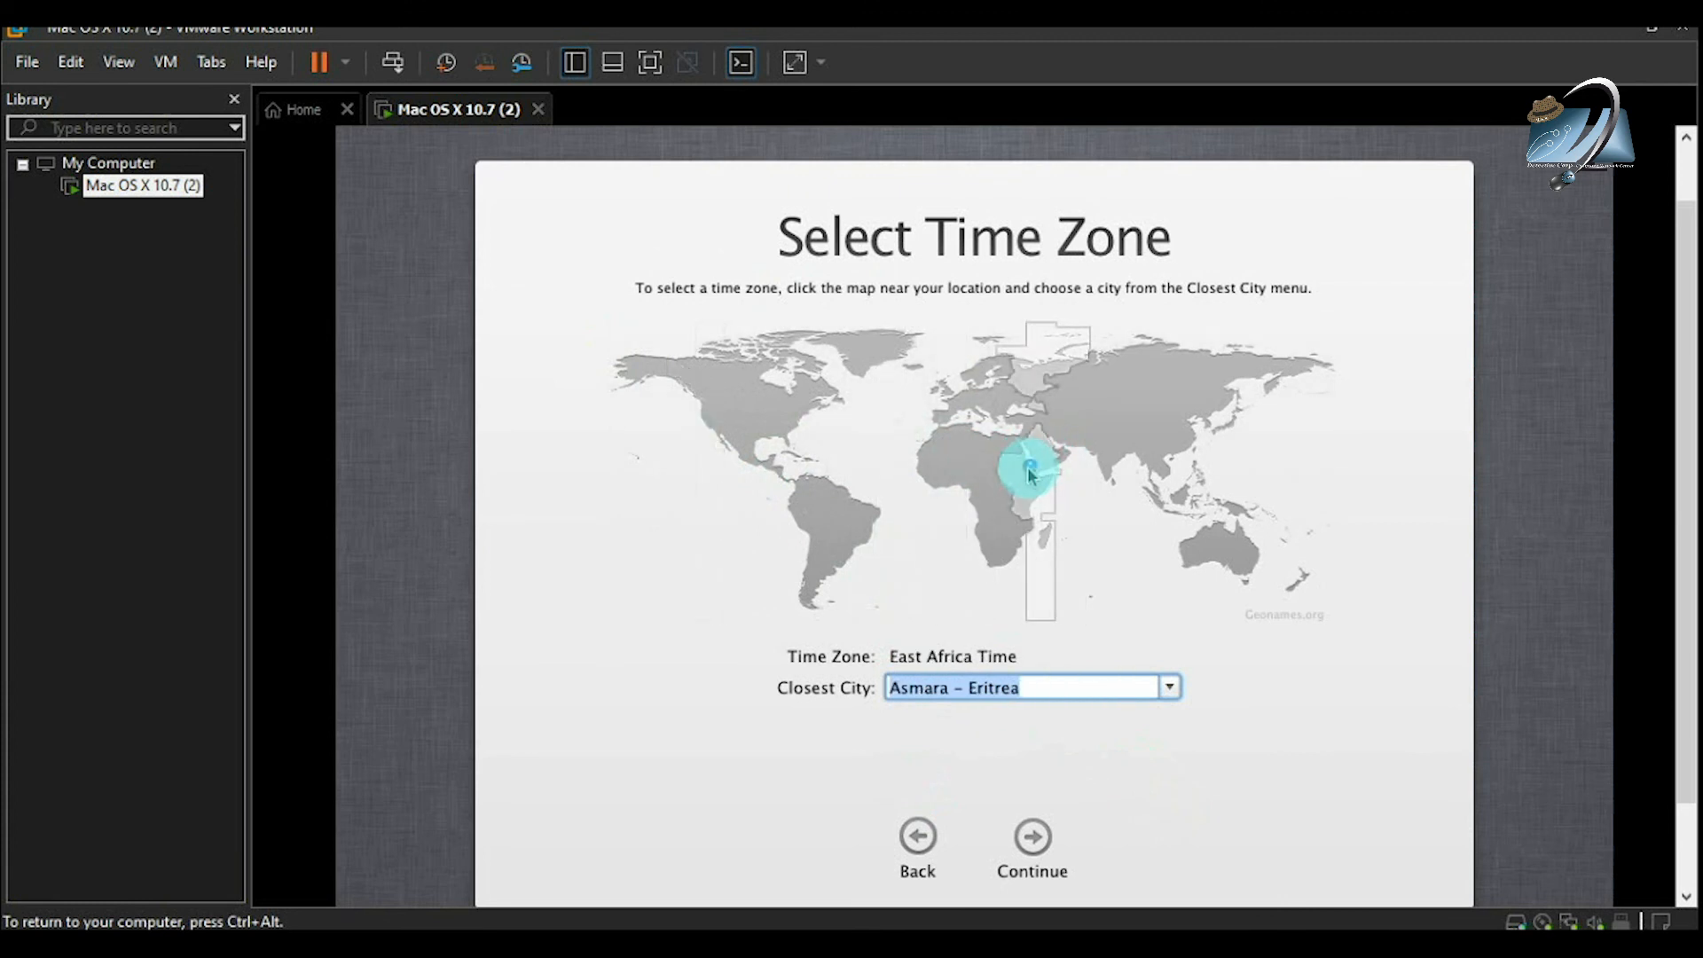
left_click(1059, 473)
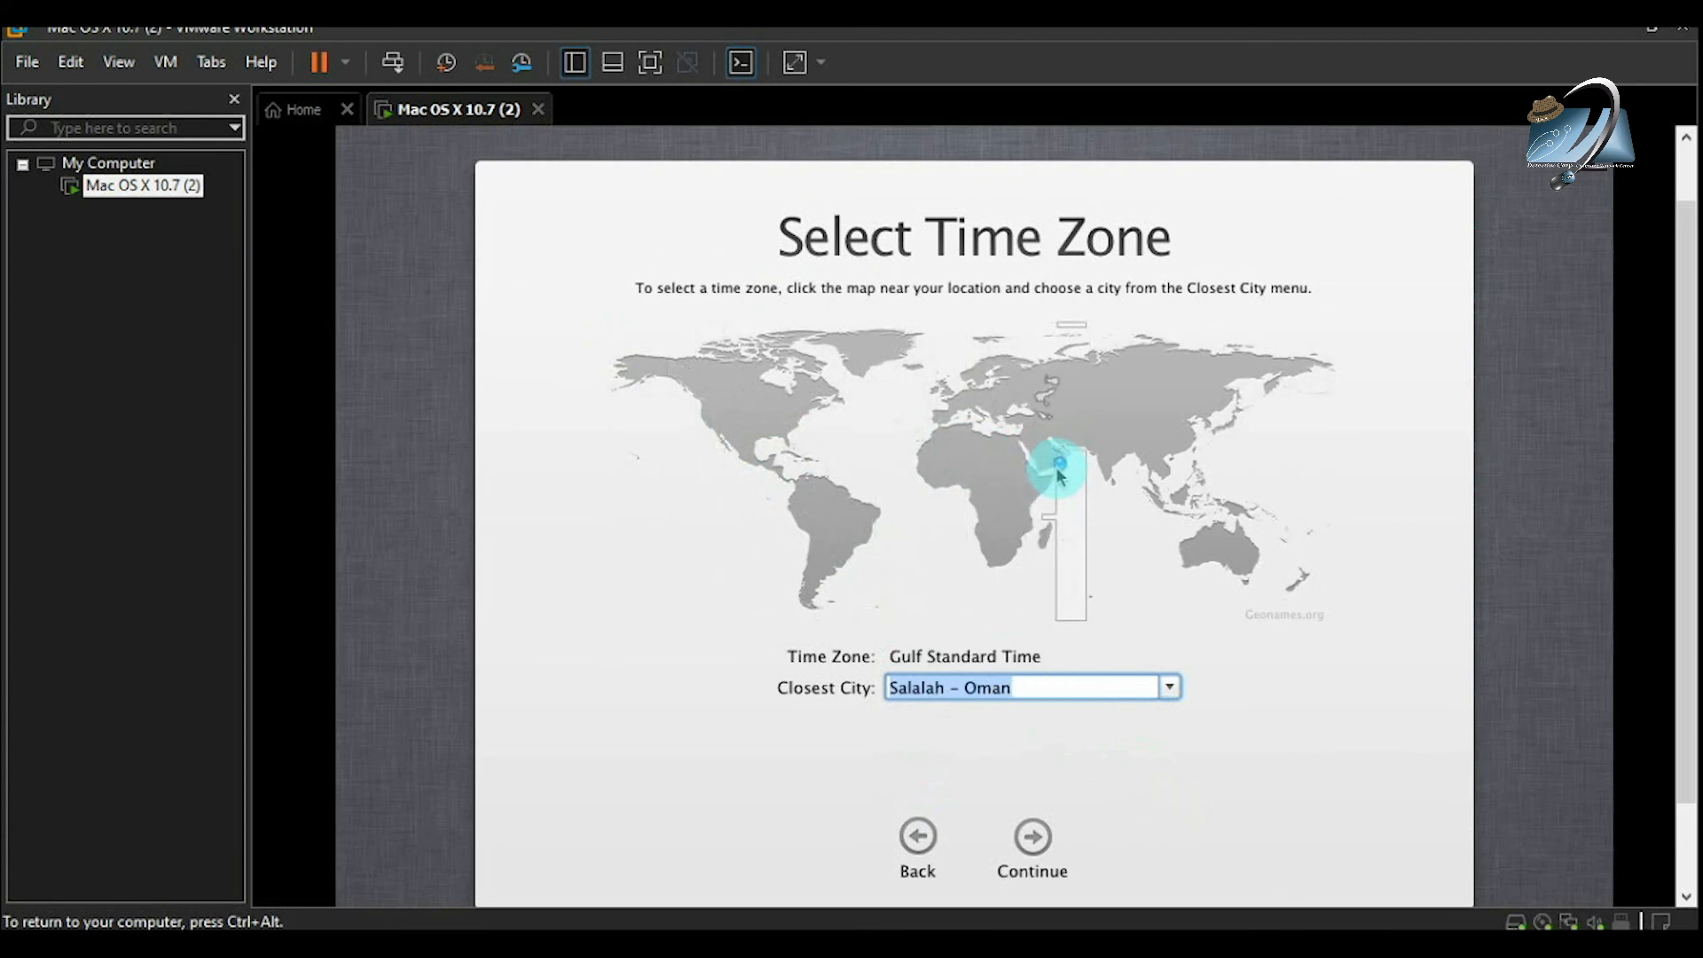
left_click(1168, 690)
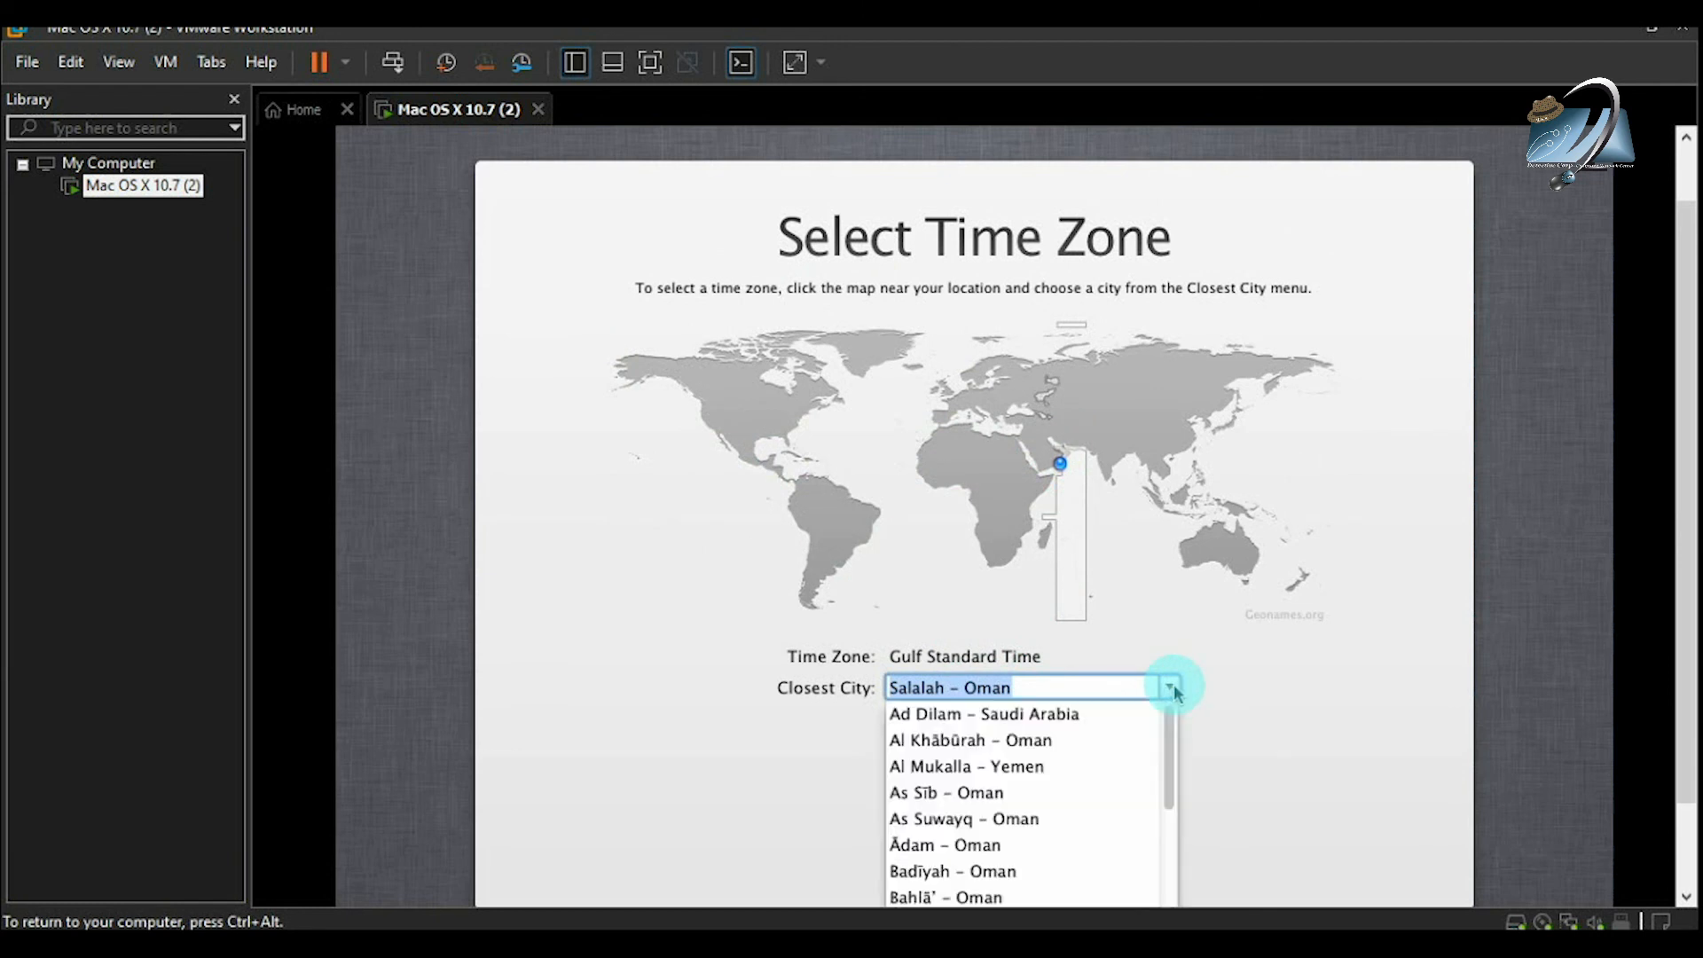
mouse_move(1171, 871)
left_mouse_down()
mouse_move(1175, 717)
mouse_move(1171, 874)
left_mouse_up()
left_click(970, 534)
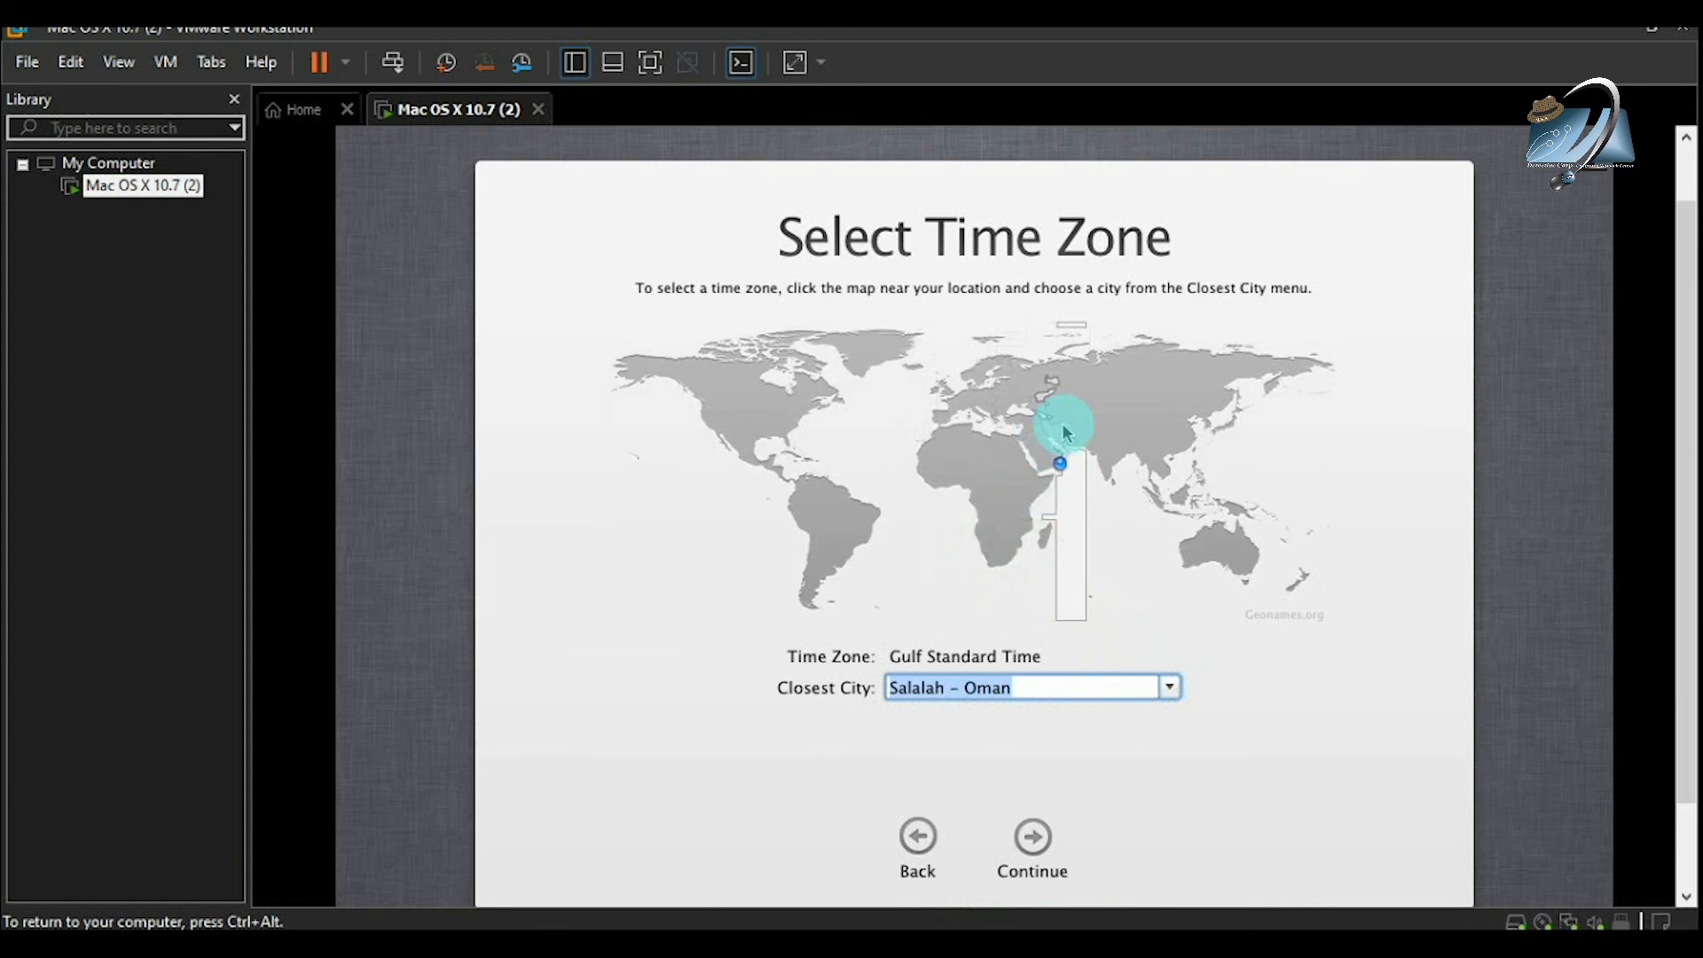
Step: Set the time zone to India Standard Time with Mumbai – India as the closest city and finish setup to start using Lion
left_click(1113, 459)
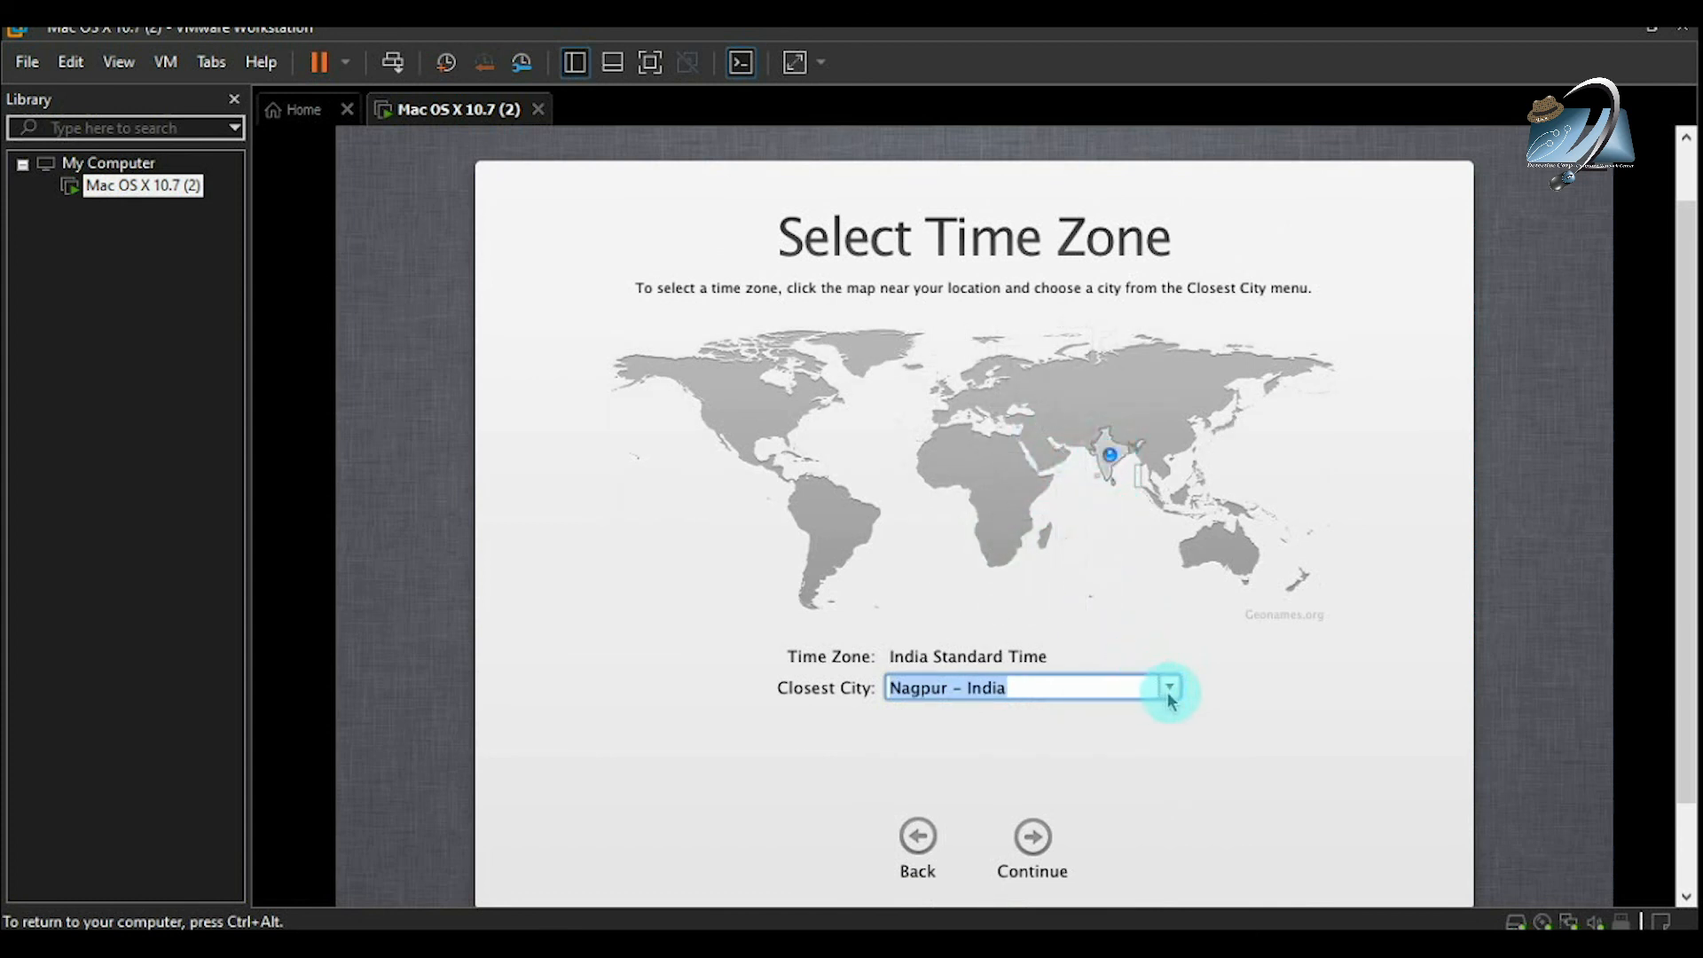
left_click(1169, 689)
scroll(940, 807, "up", 2)
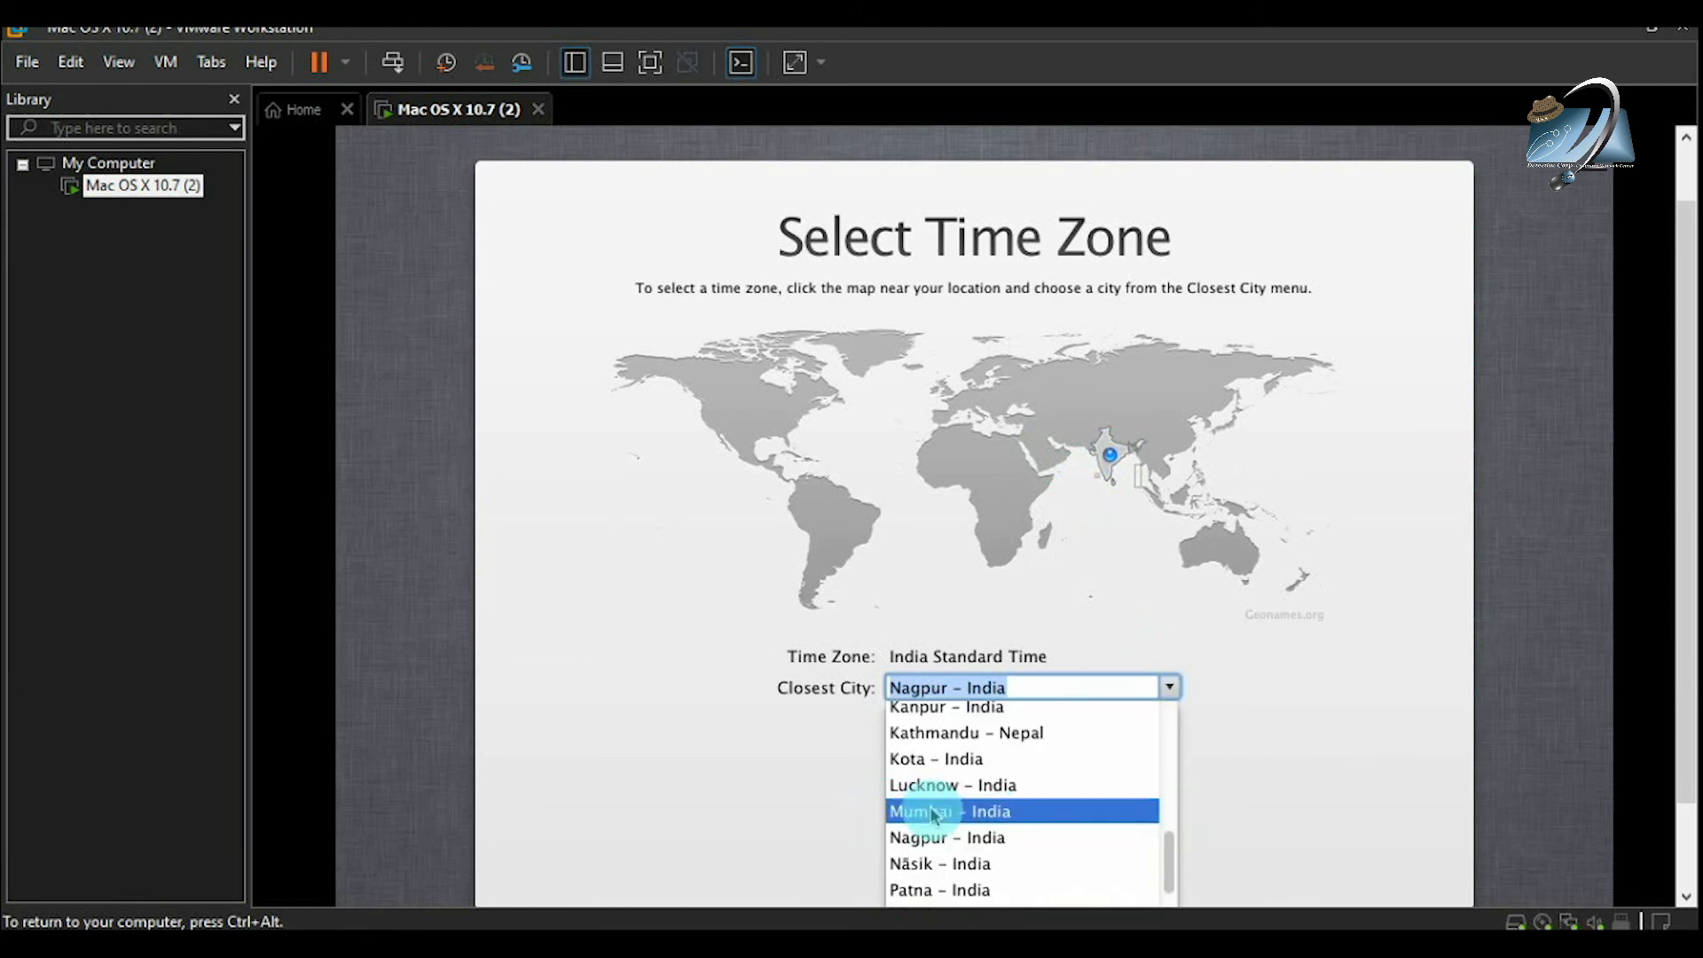
left_click(934, 814)
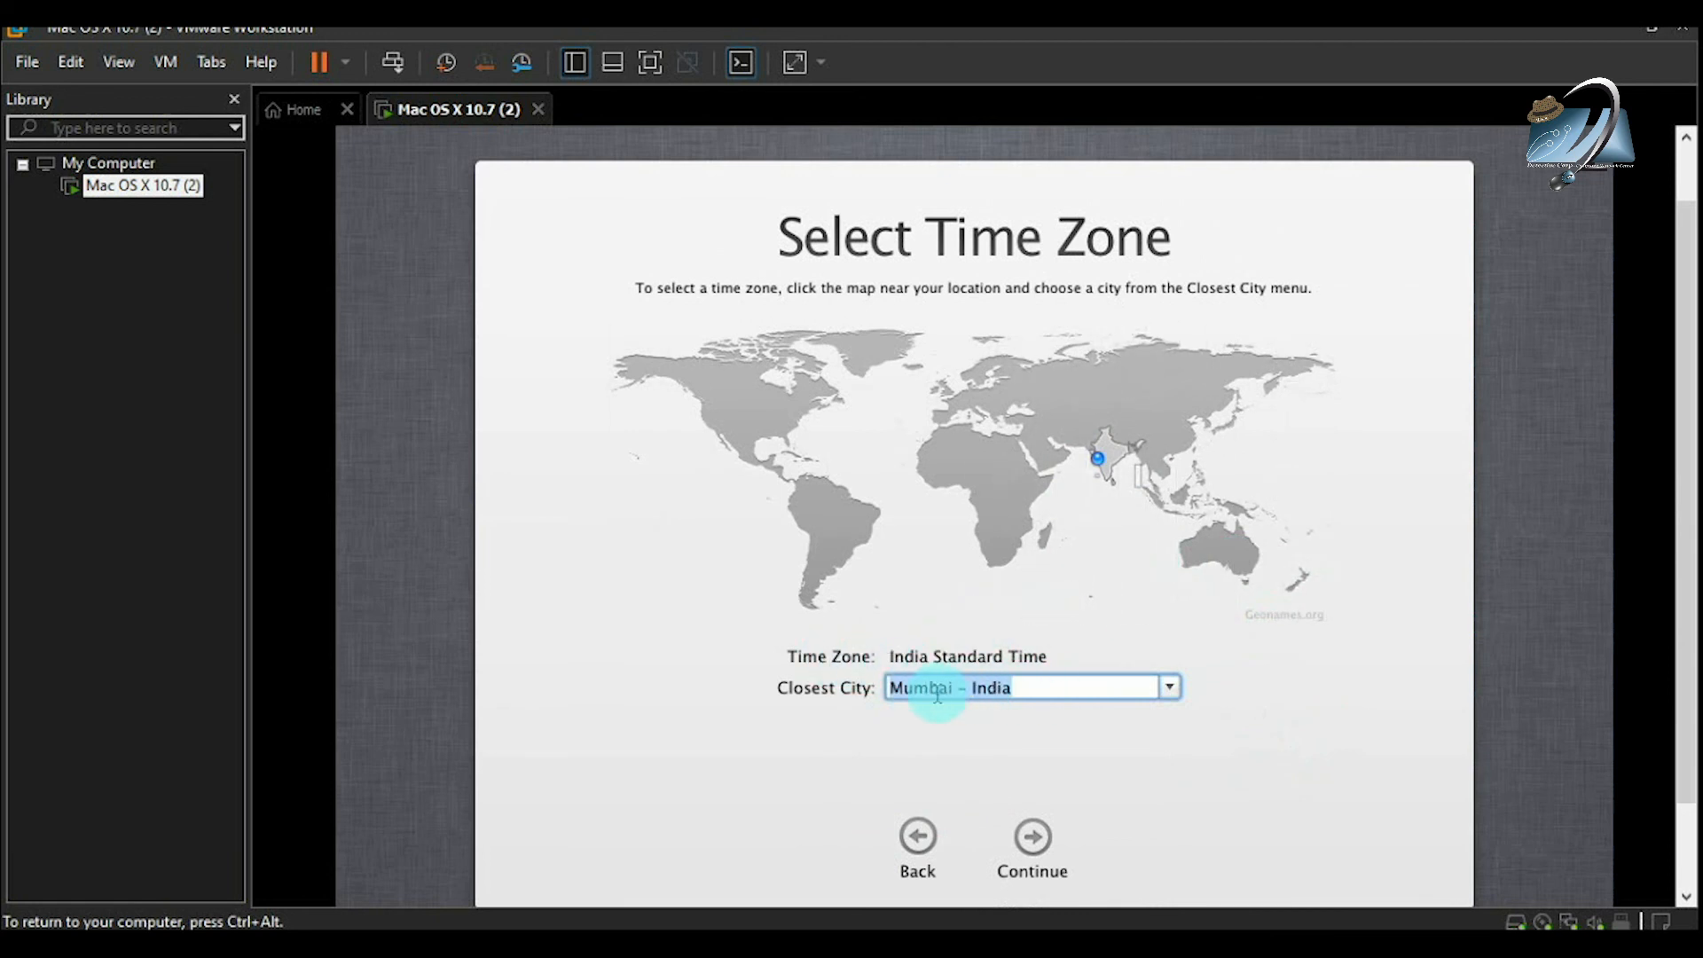
left_click(1035, 847)
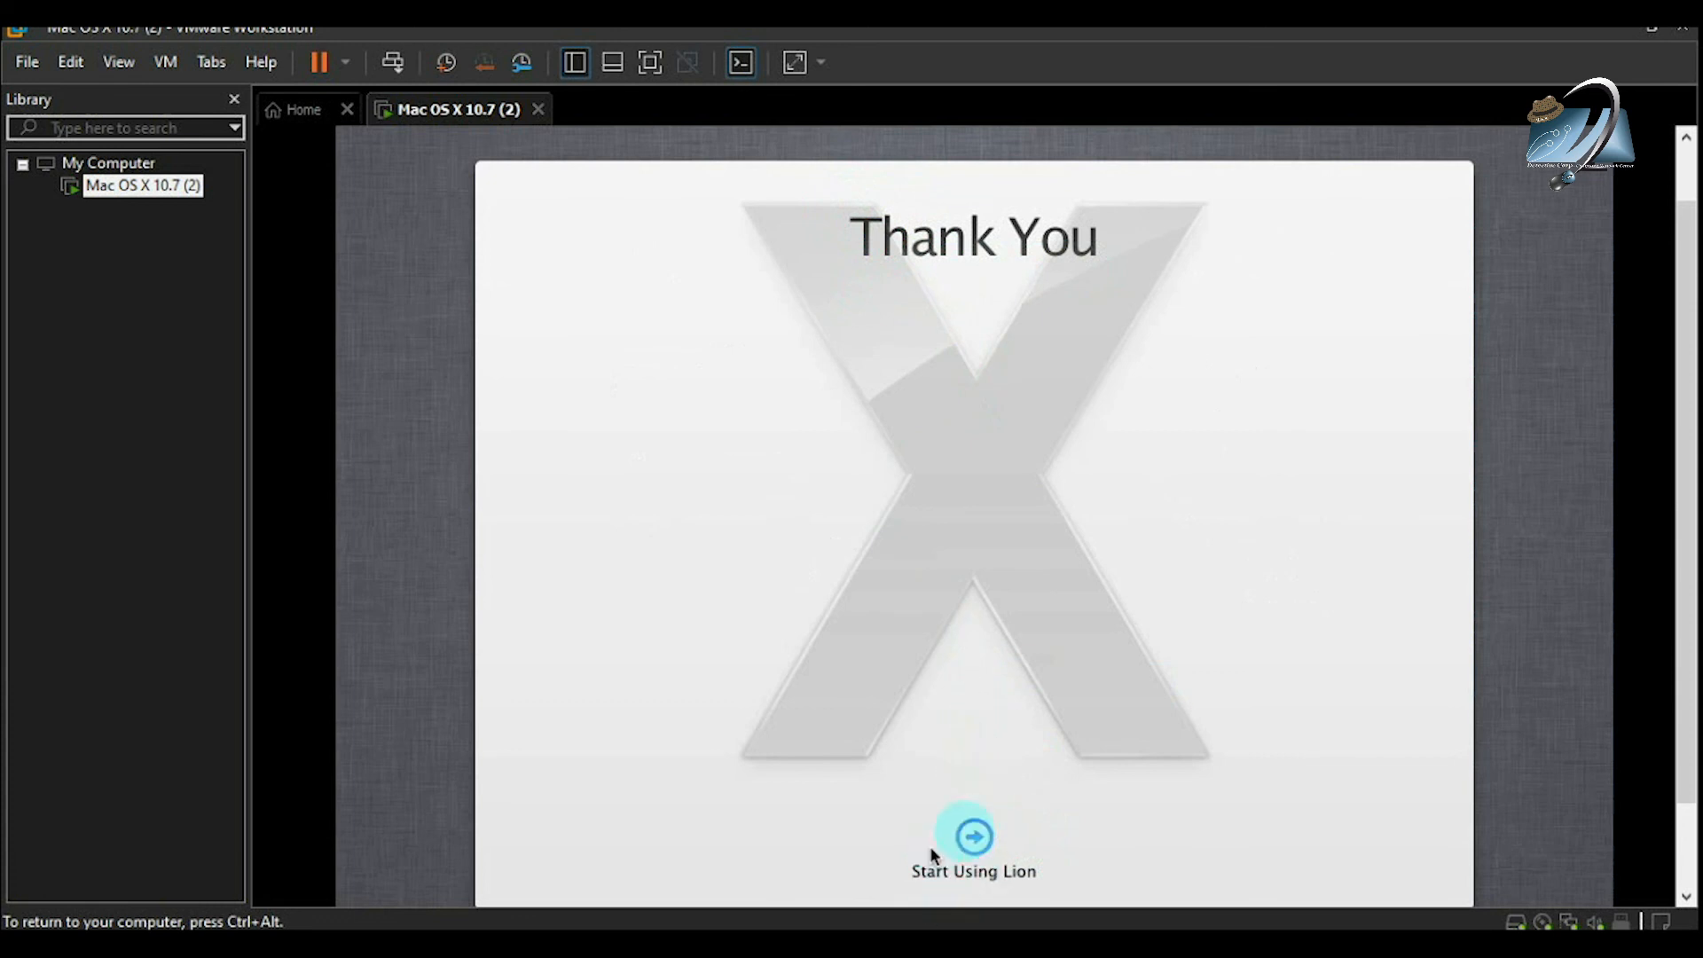
left_click(975, 840)
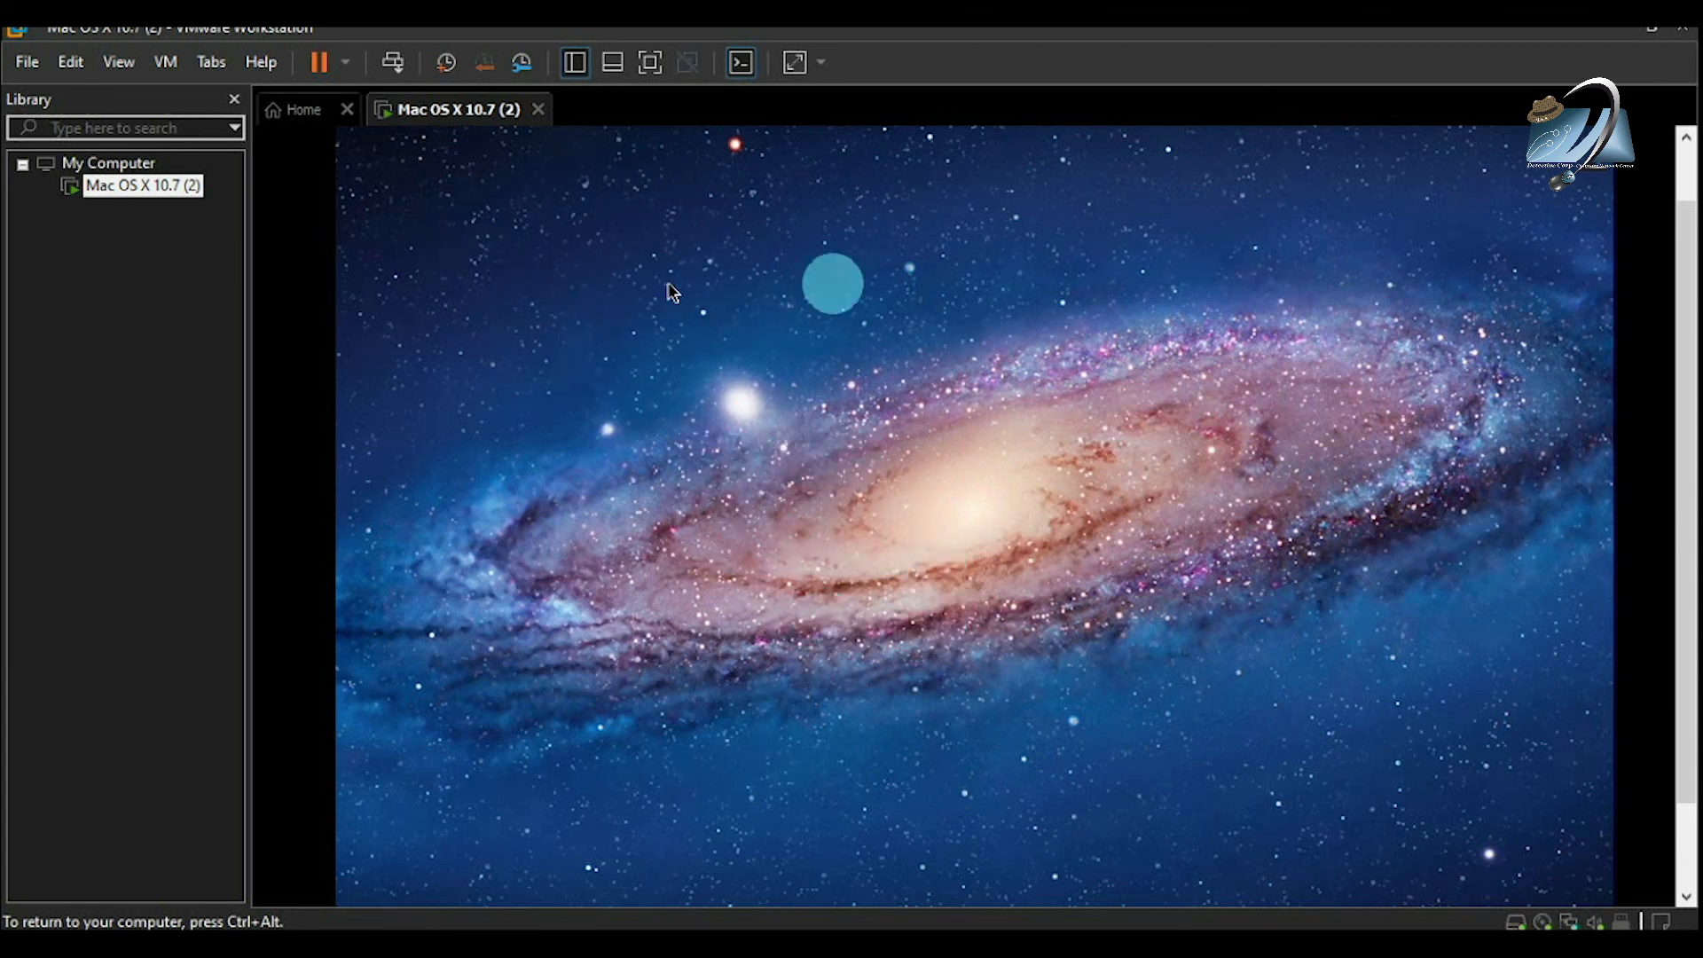
Step: Look over the Lion desktop and examine the available screen resolutions in the Displays settings of System Preferences
left_click_drag(1684, 222, 1686, 109)
left_click(983, 162)
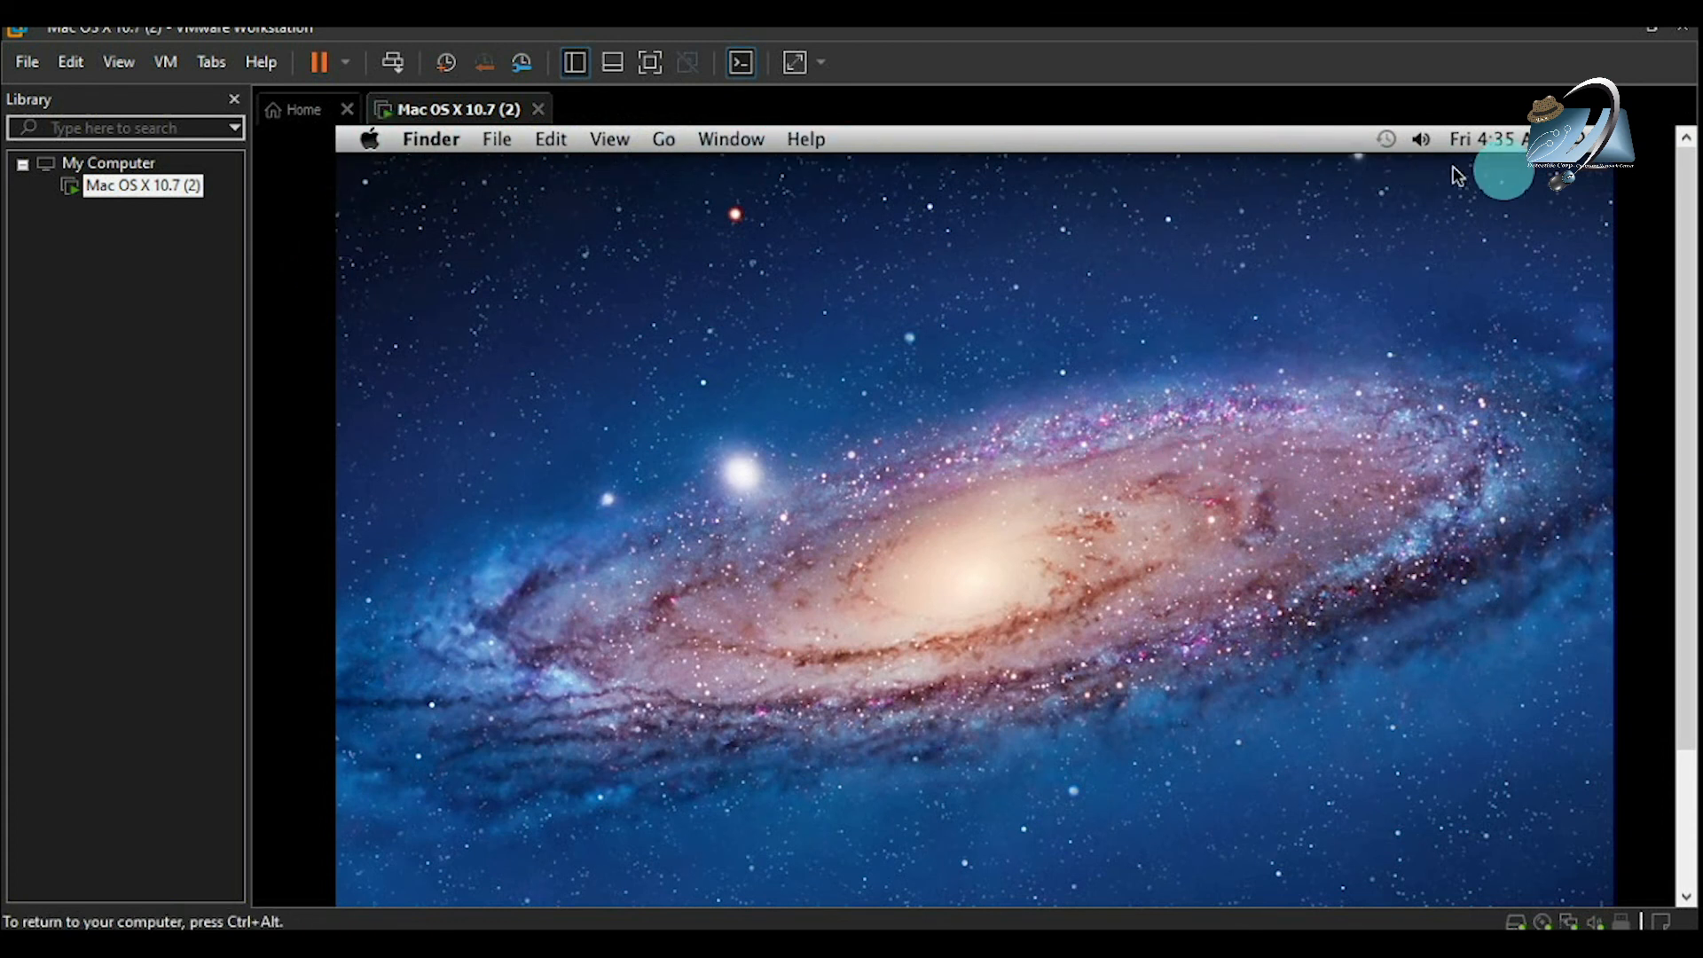
left_click_drag(1685, 186, 1661, 406)
left_click(1274, 467)
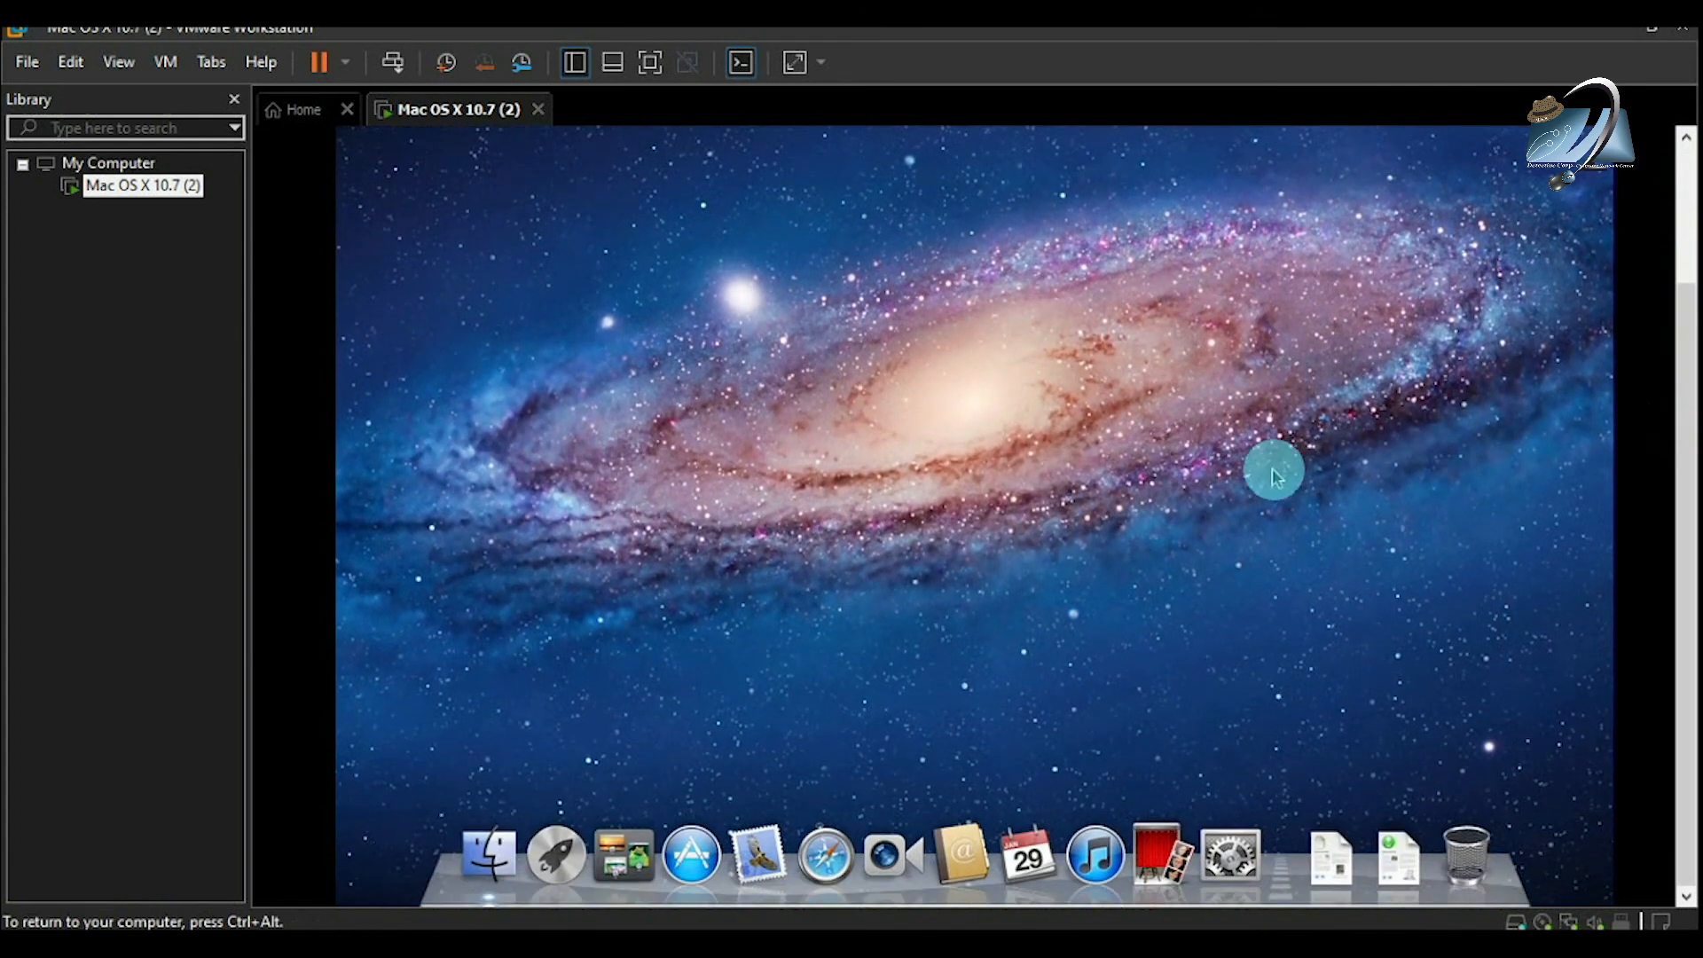
left_click(1227, 878)
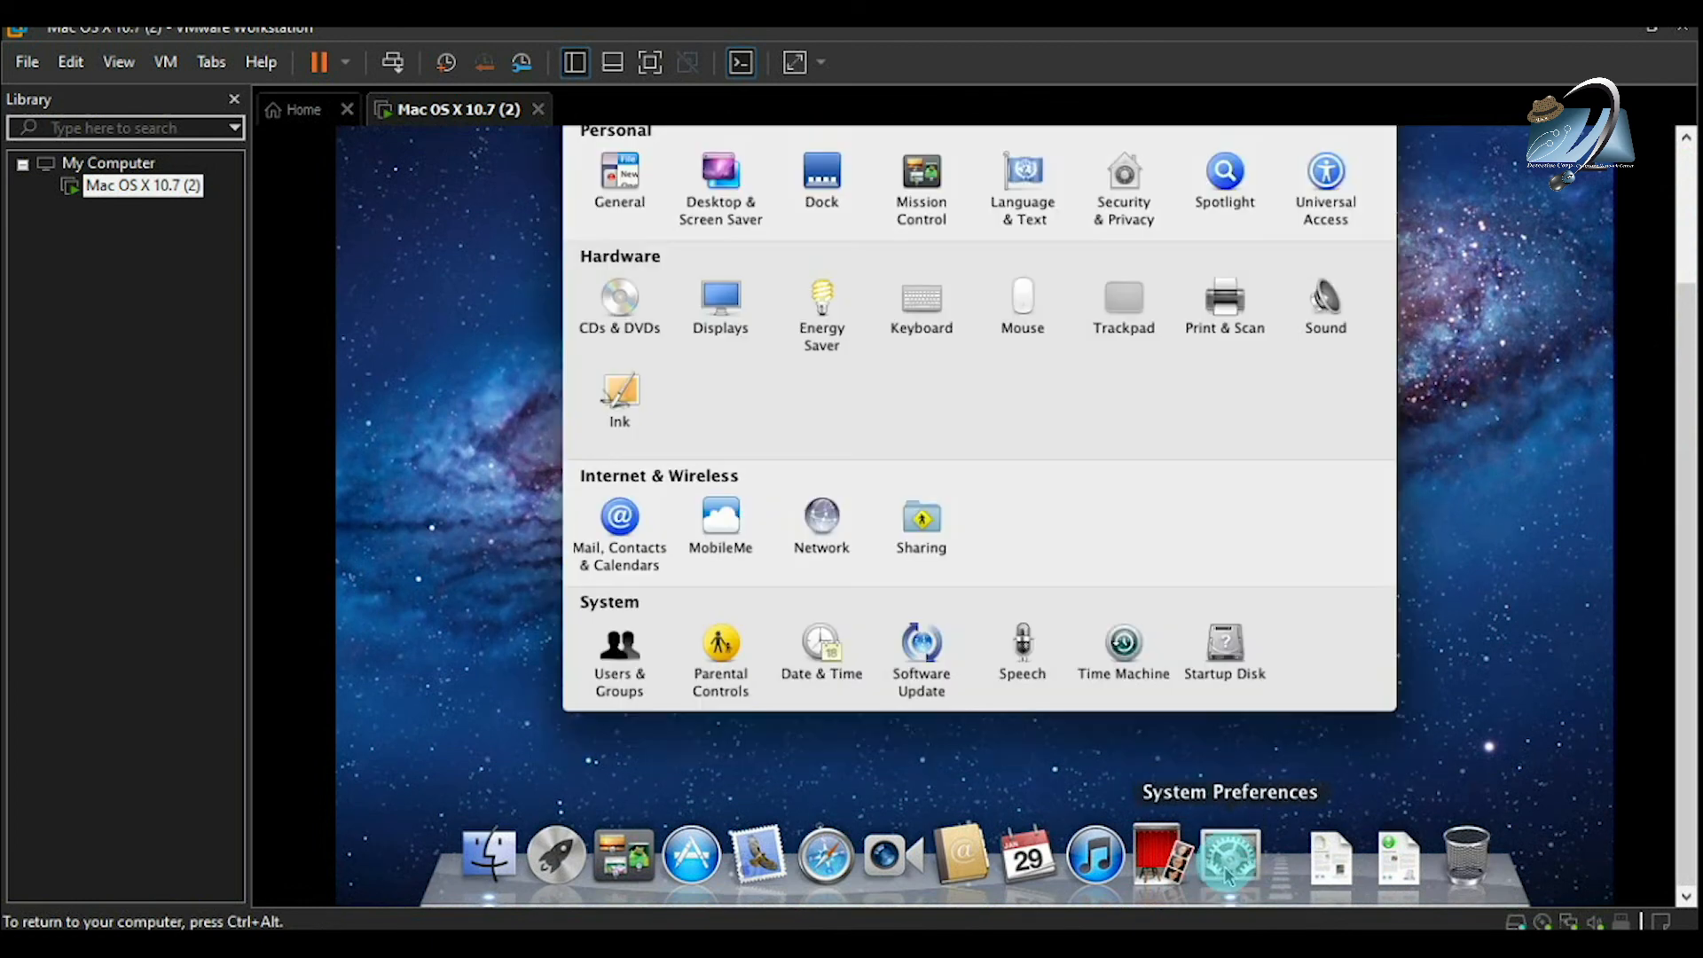
left_click(723, 309)
left_click(636, 251)
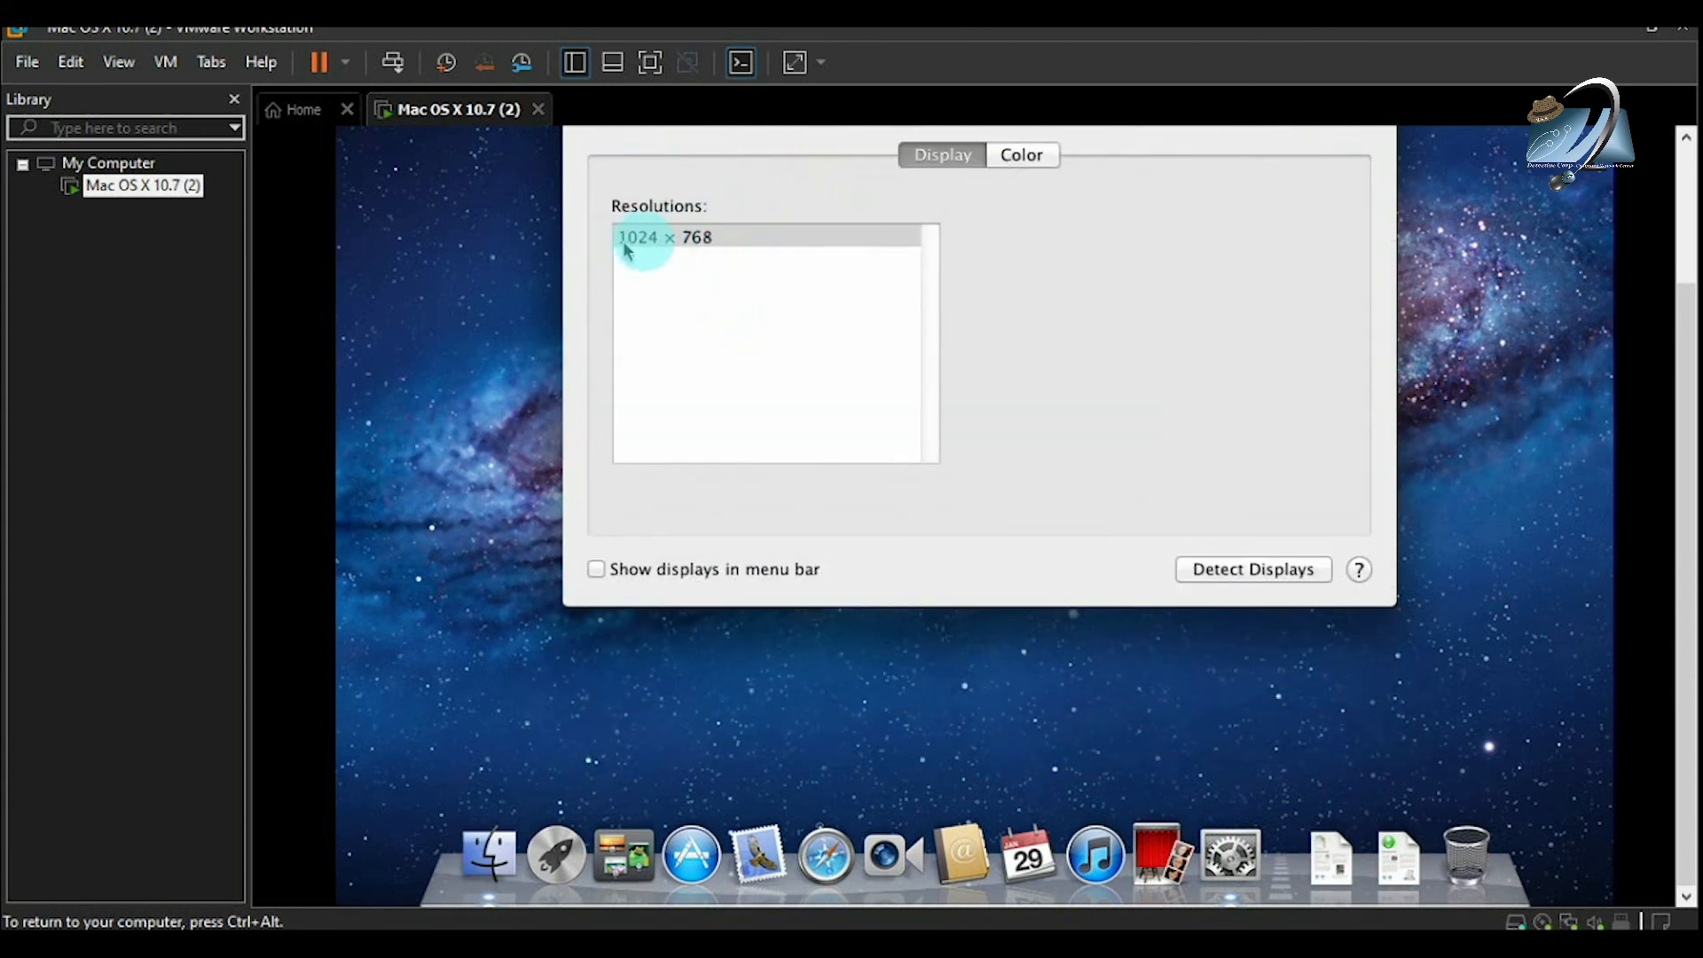
left_click(747, 355)
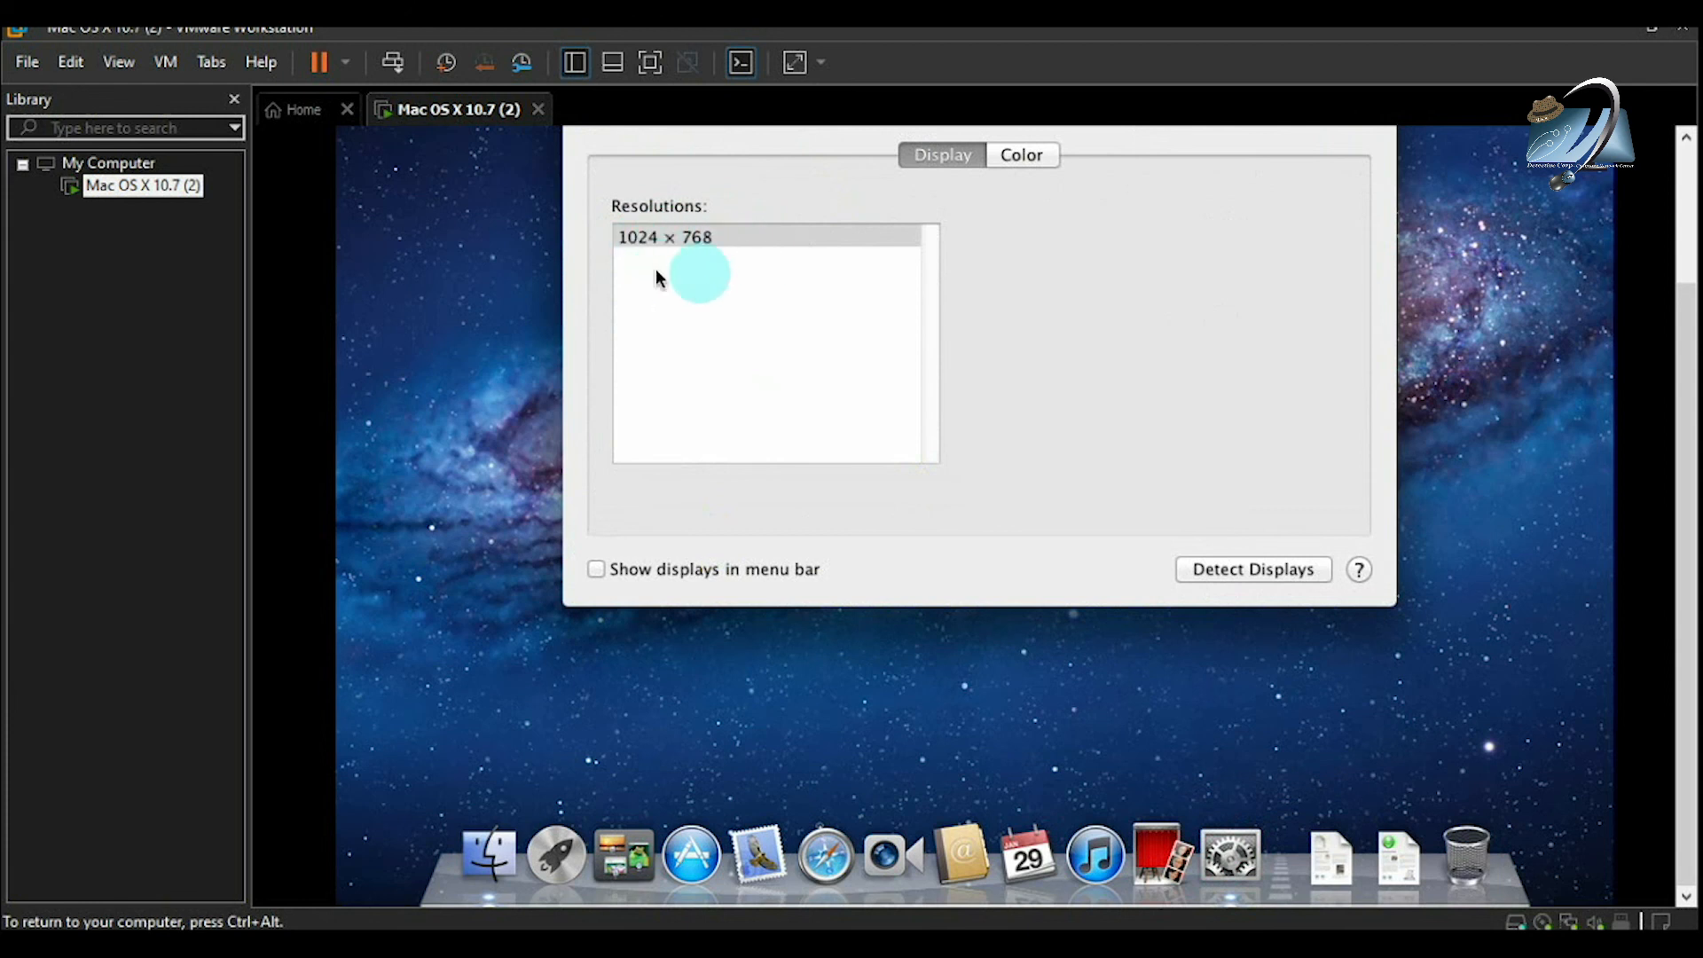
Step: Examine the 1024 × 768 resolution entry and the Color and Display settings, and close System Preferences
left_click(696, 279)
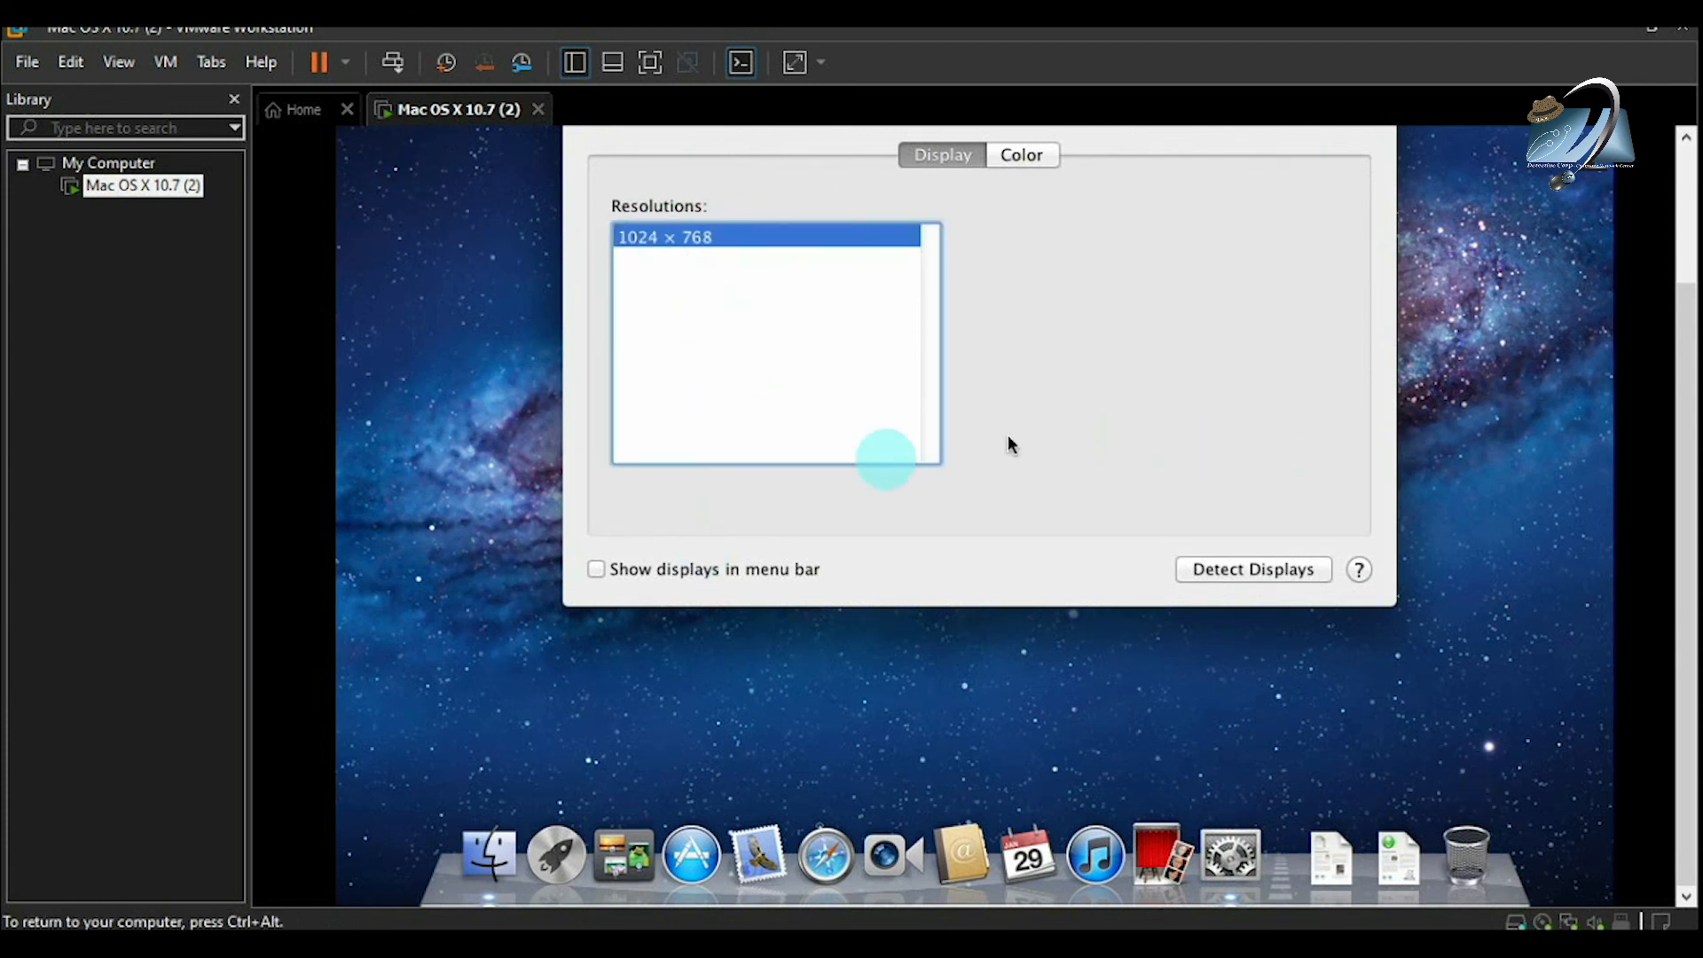
left_click(1010, 160)
left_click(943, 154)
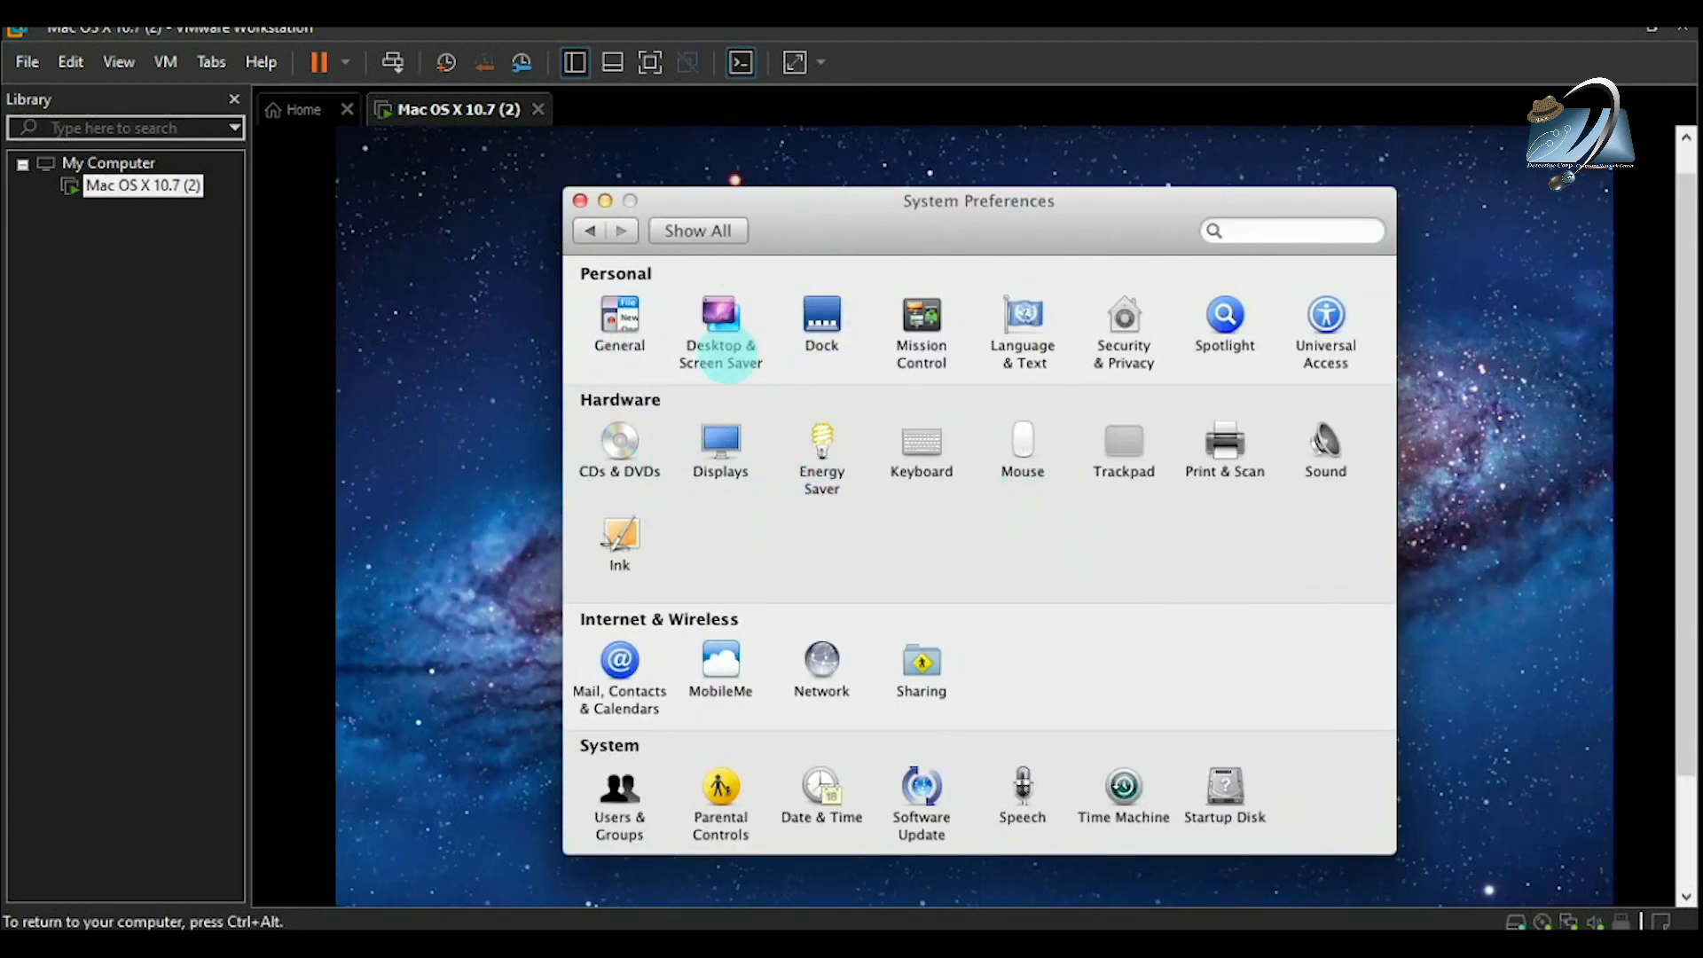
left_click(579, 200)
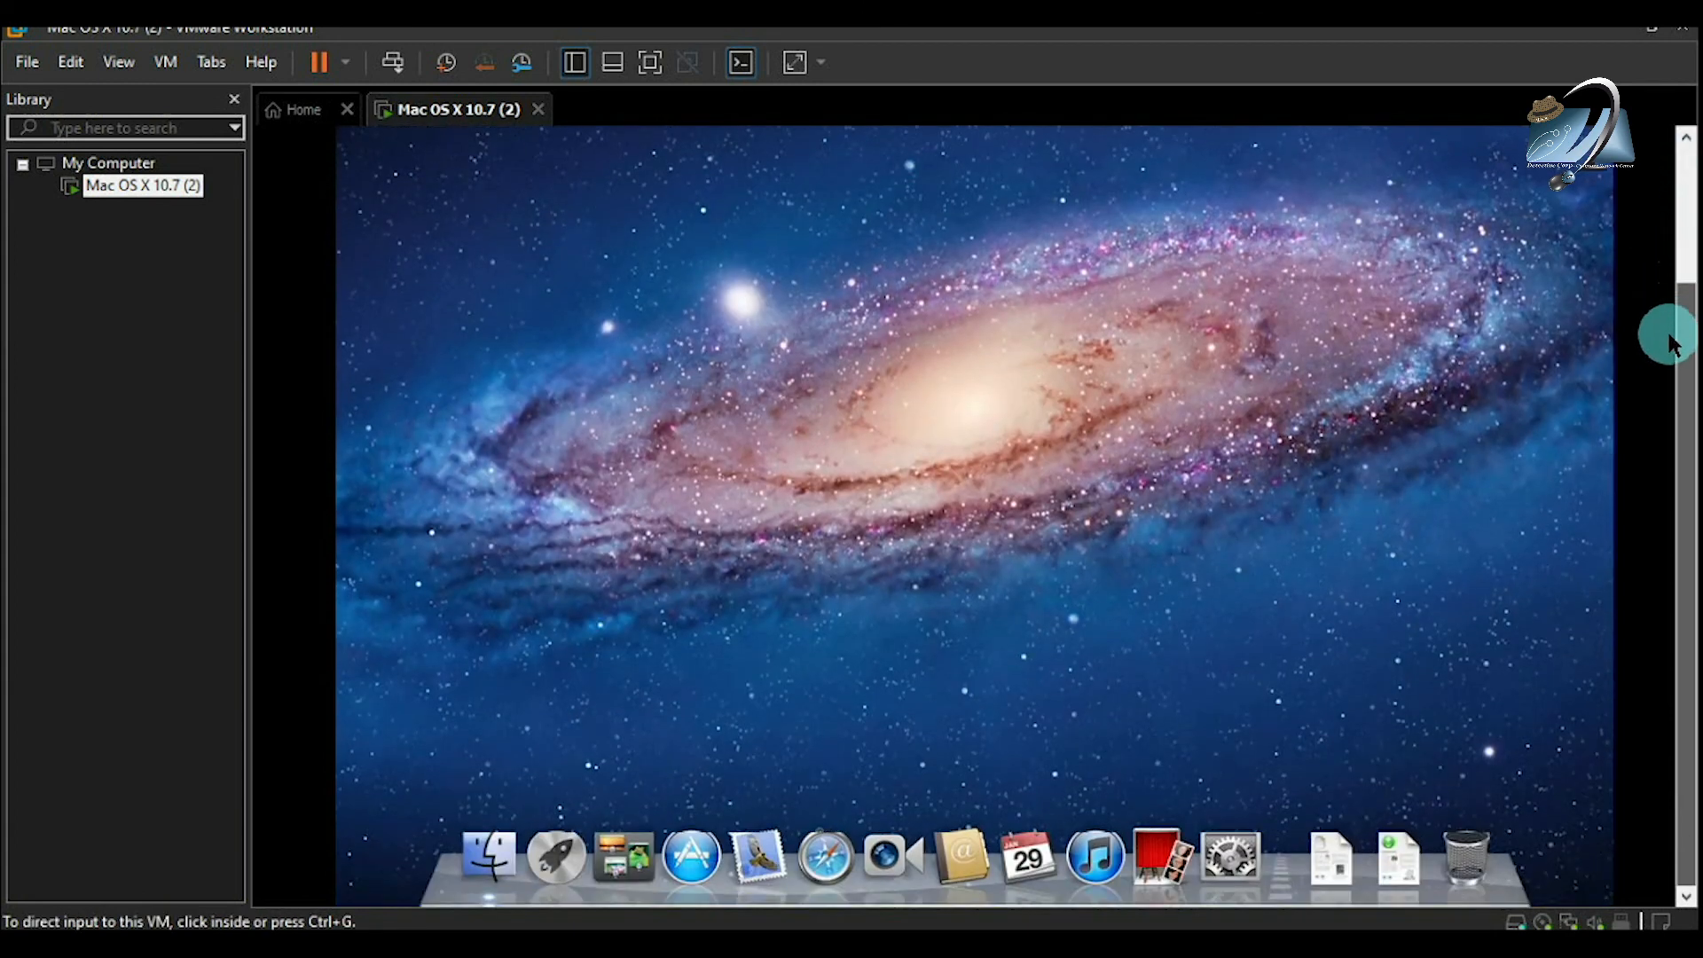
left_click(1115, 591)
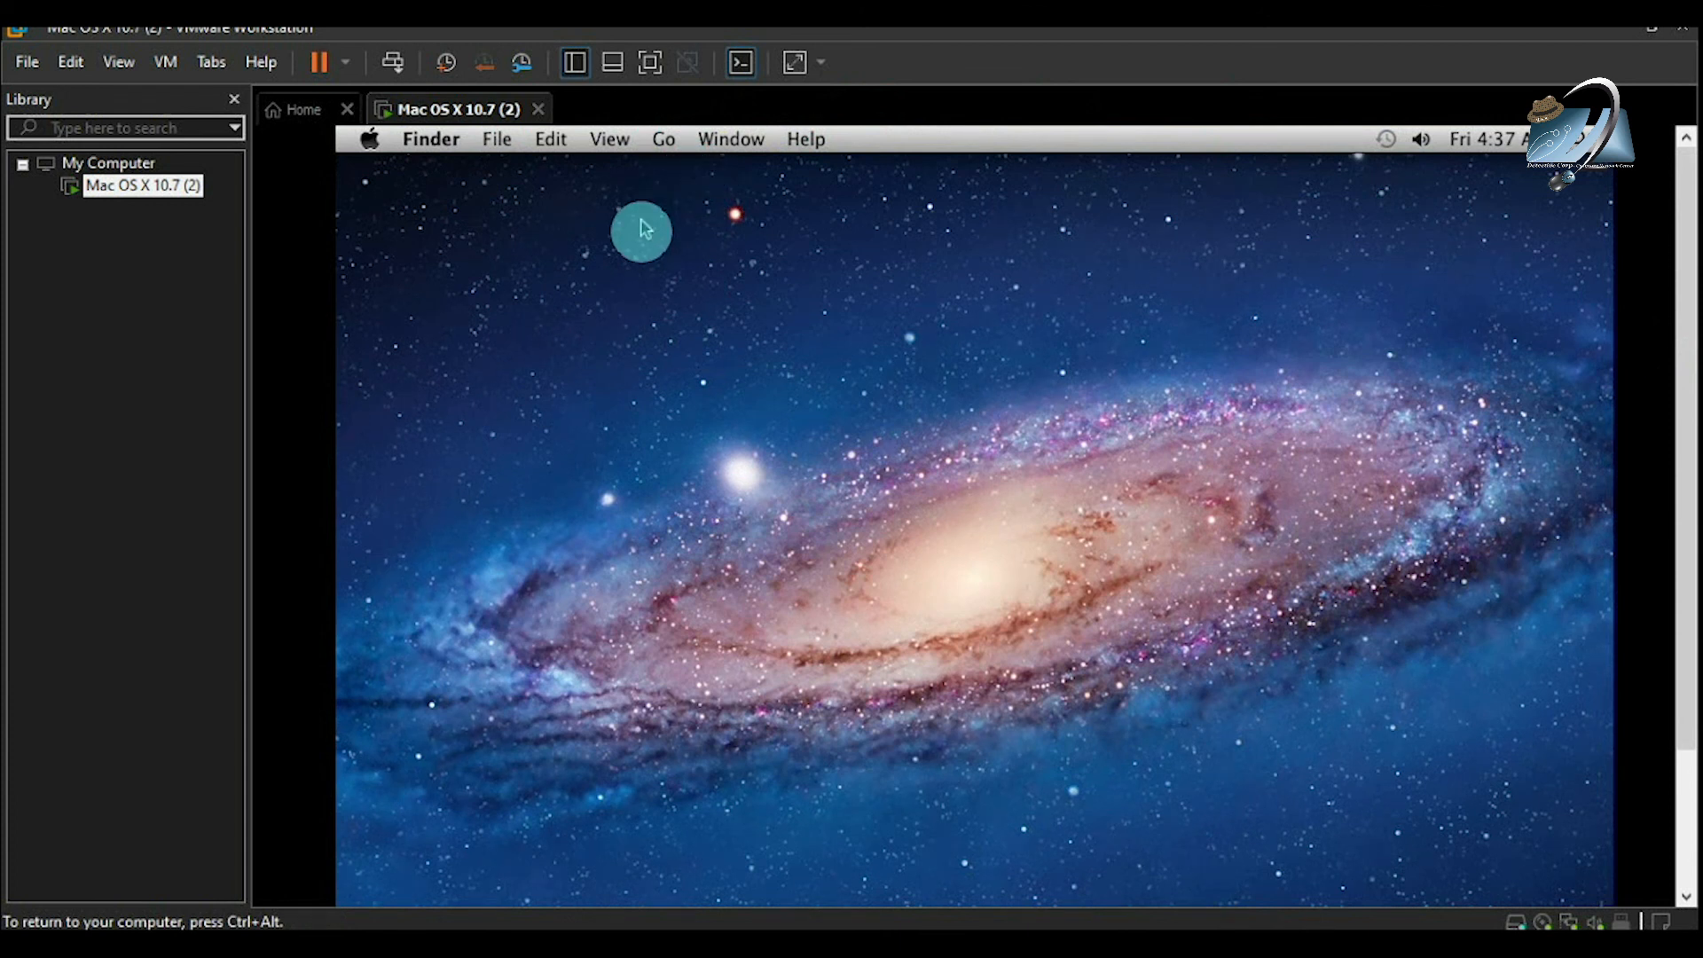
Step: Open the Computer location in Finder and reposition its window on the desktop to look over the available drives
left_click(665, 142)
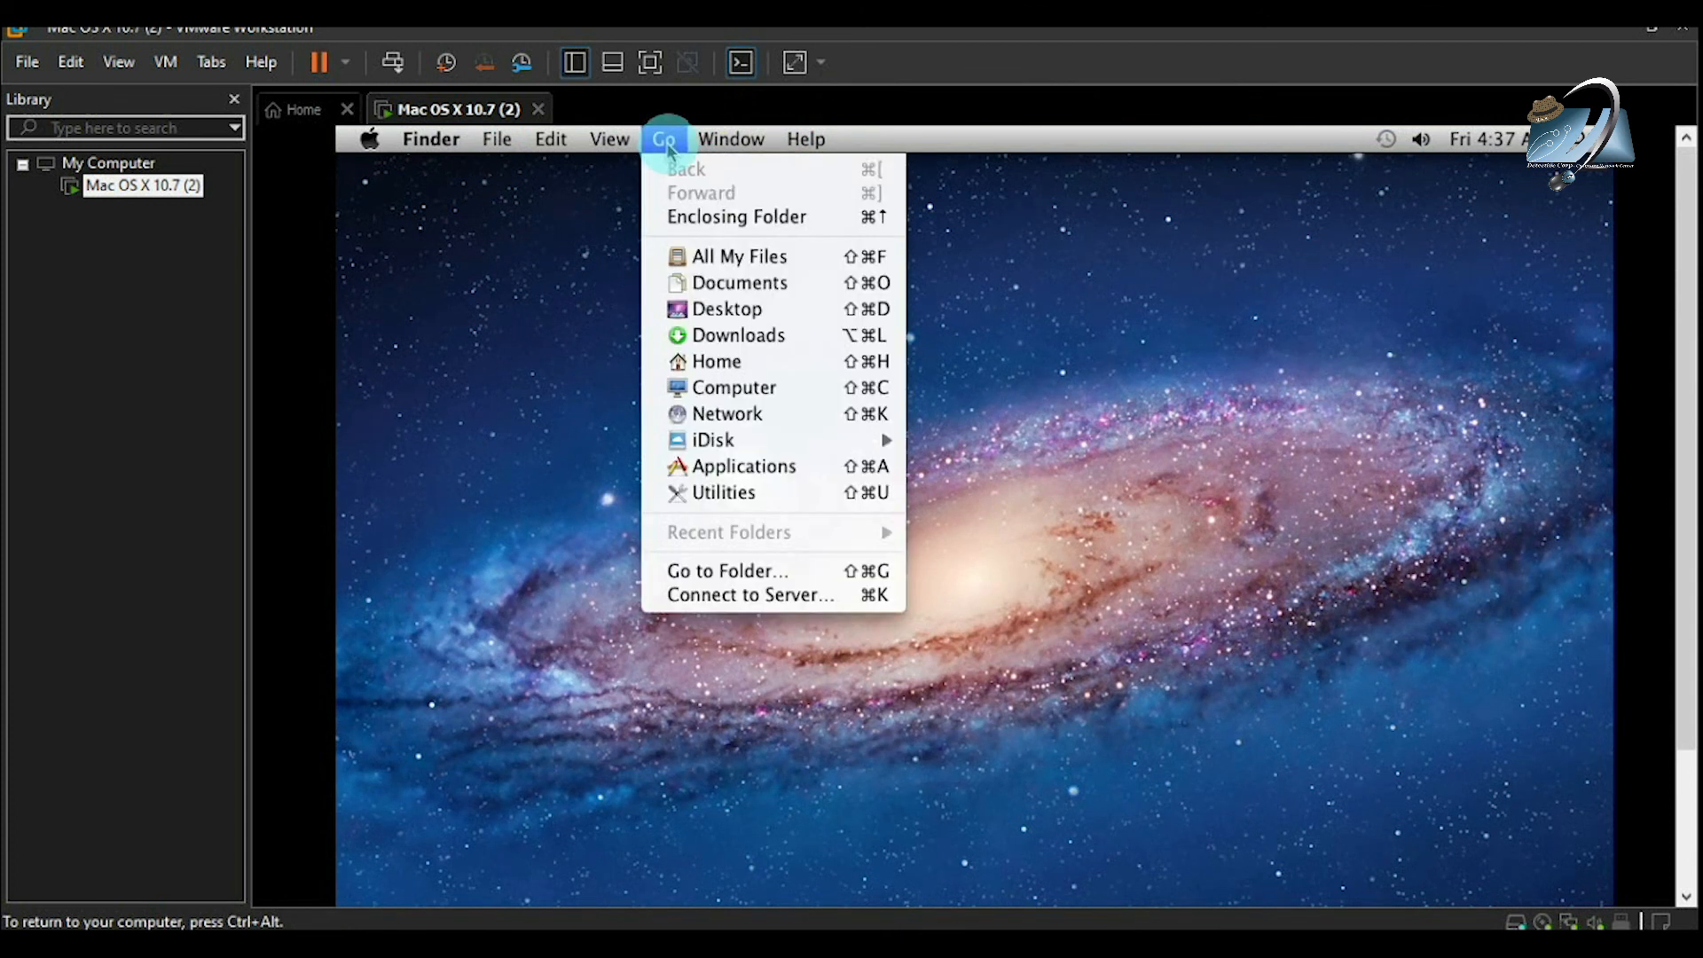
left_click(742, 397)
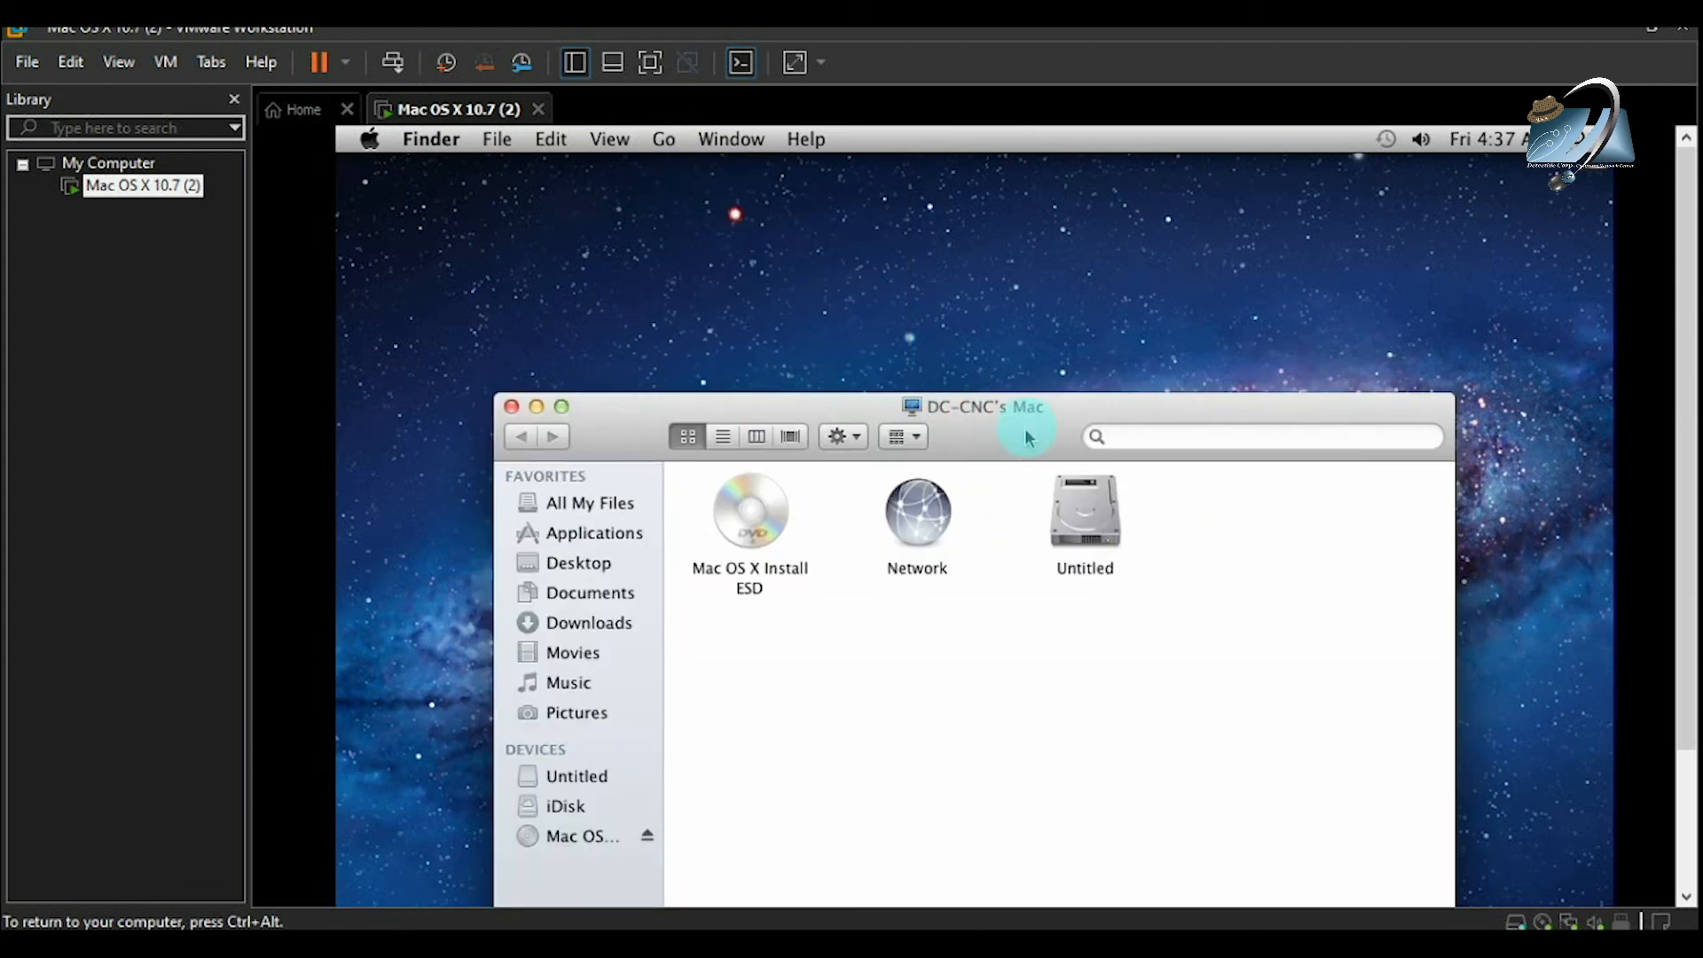
left_click_drag(1033, 412, 1033, 259)
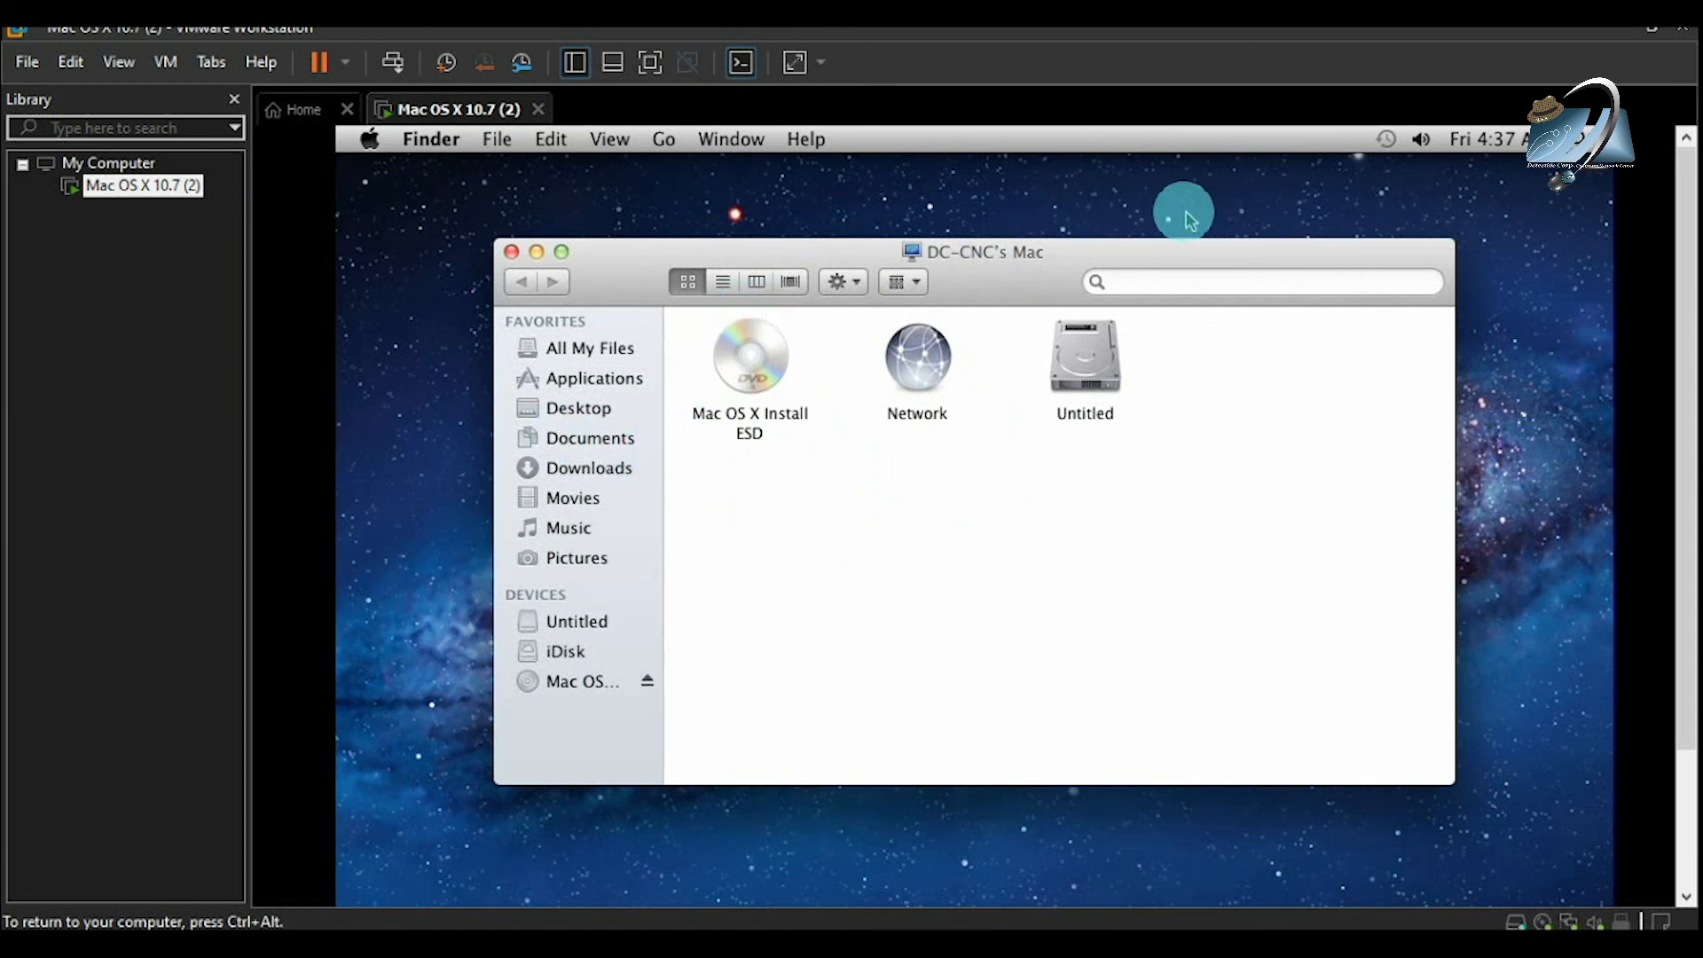
left_click_drag(1016, 255, 1029, 279)
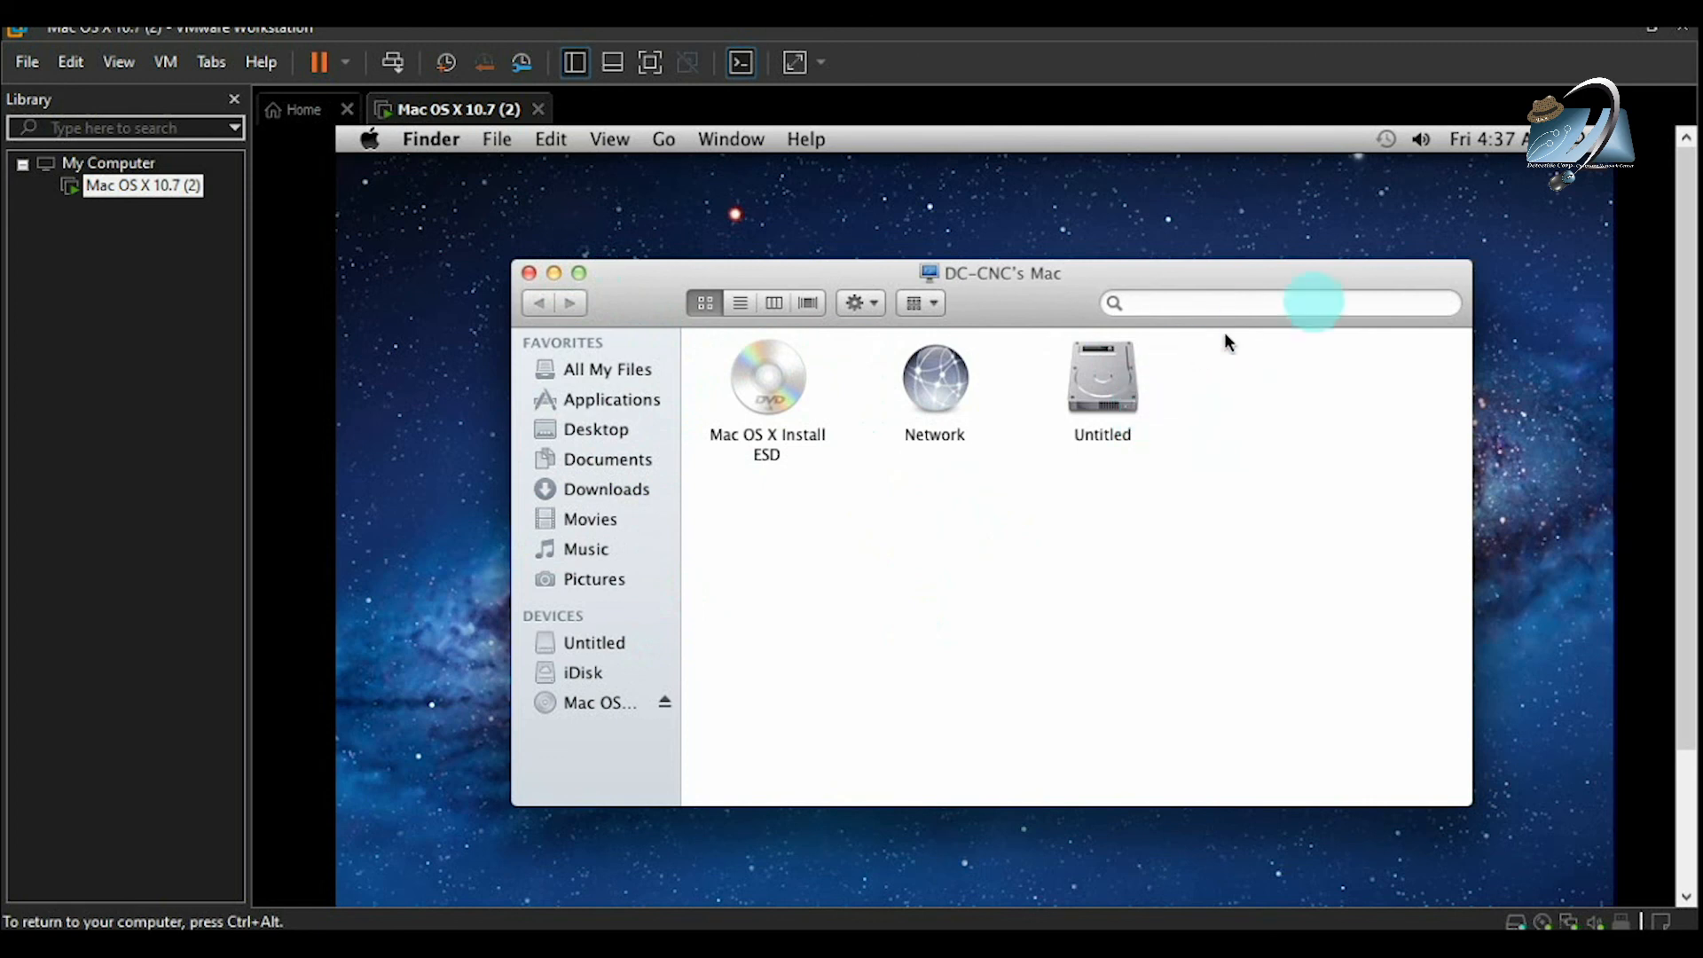
left_click_drag(1690, 217, 1677, 380)
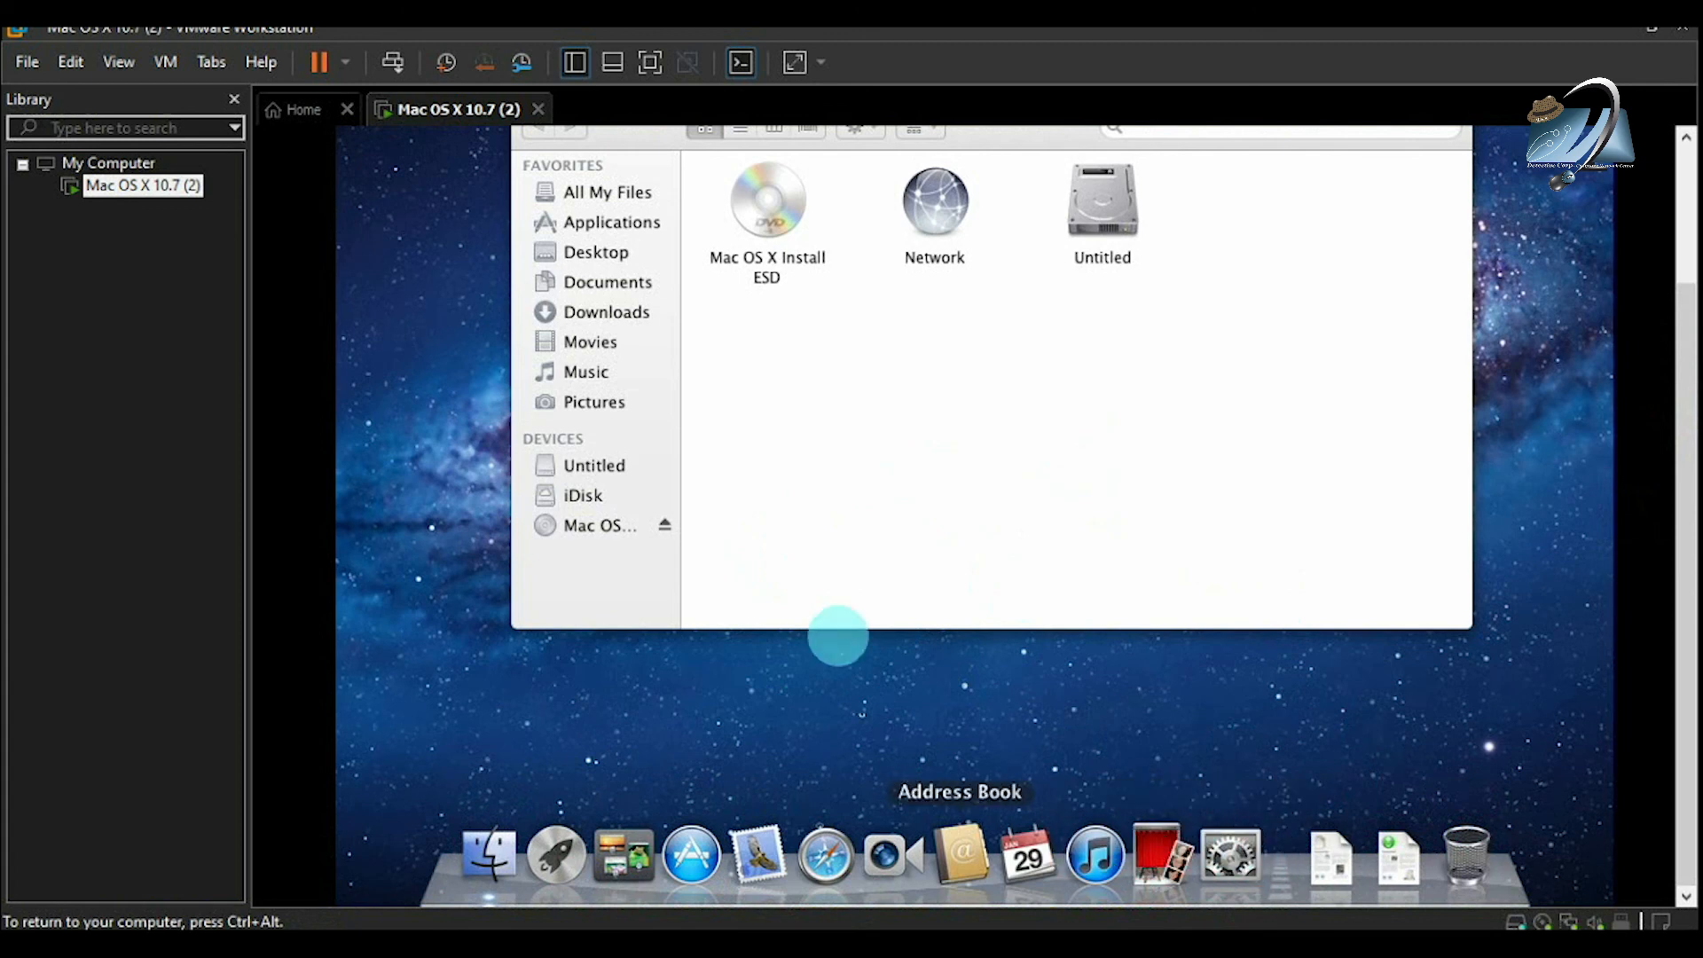
left_click_drag(1686, 606, 1677, 403)
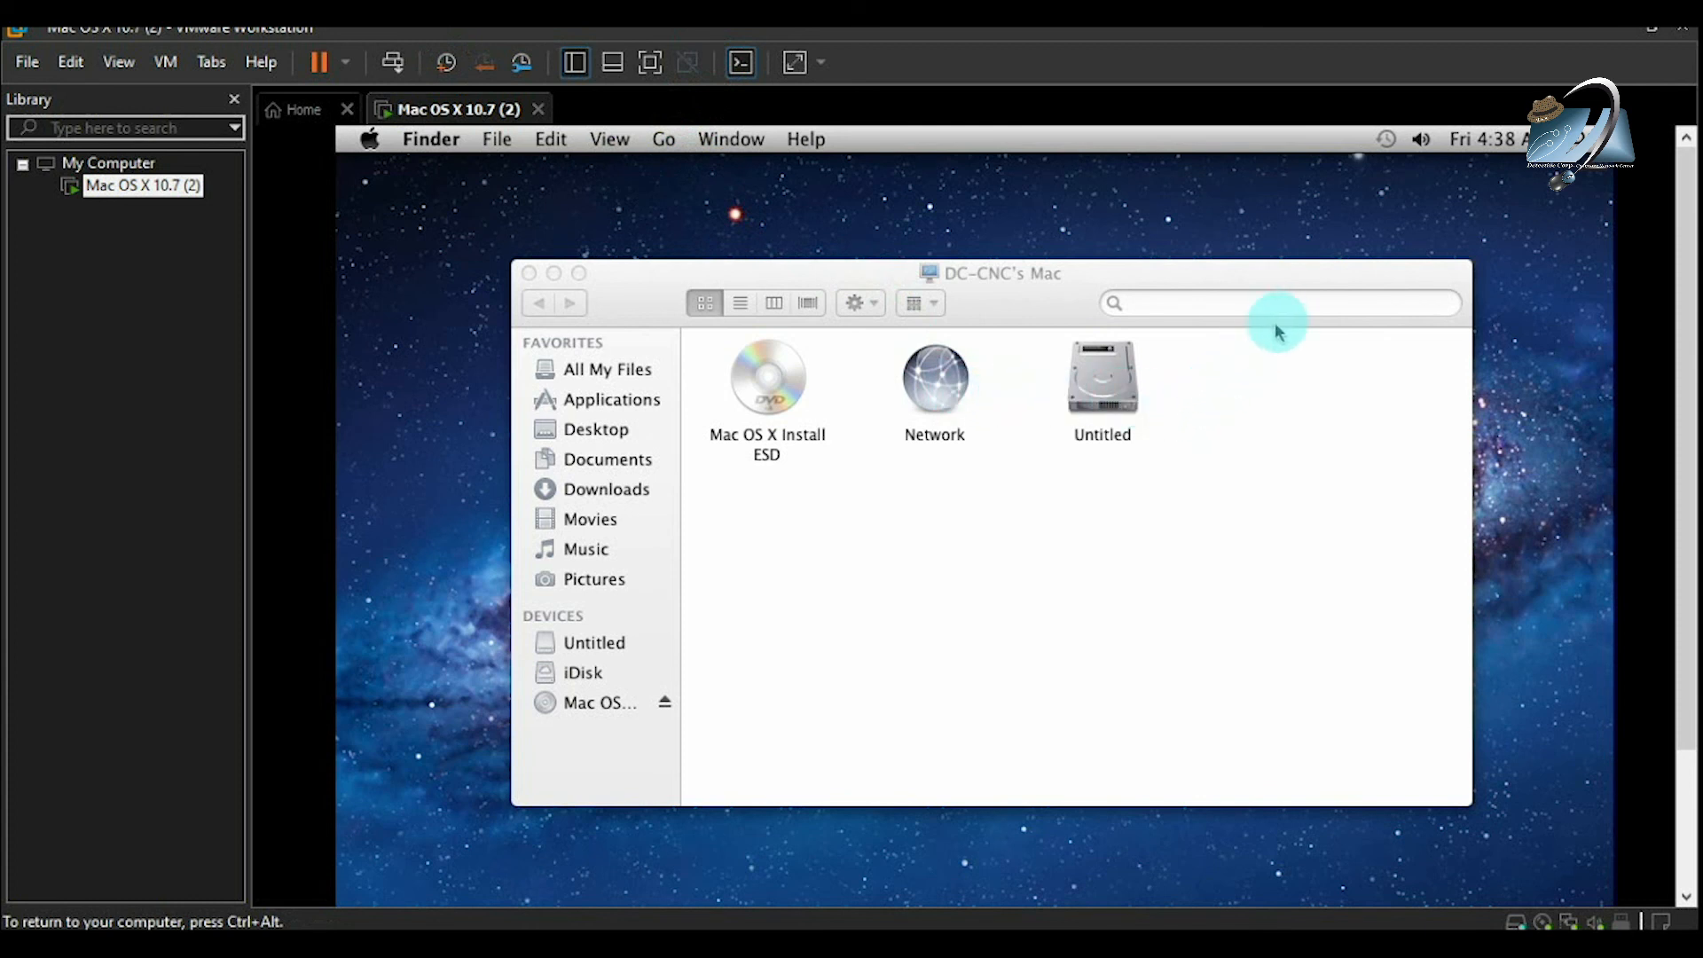
left_click_drag(1259, 274, 1288, 269)
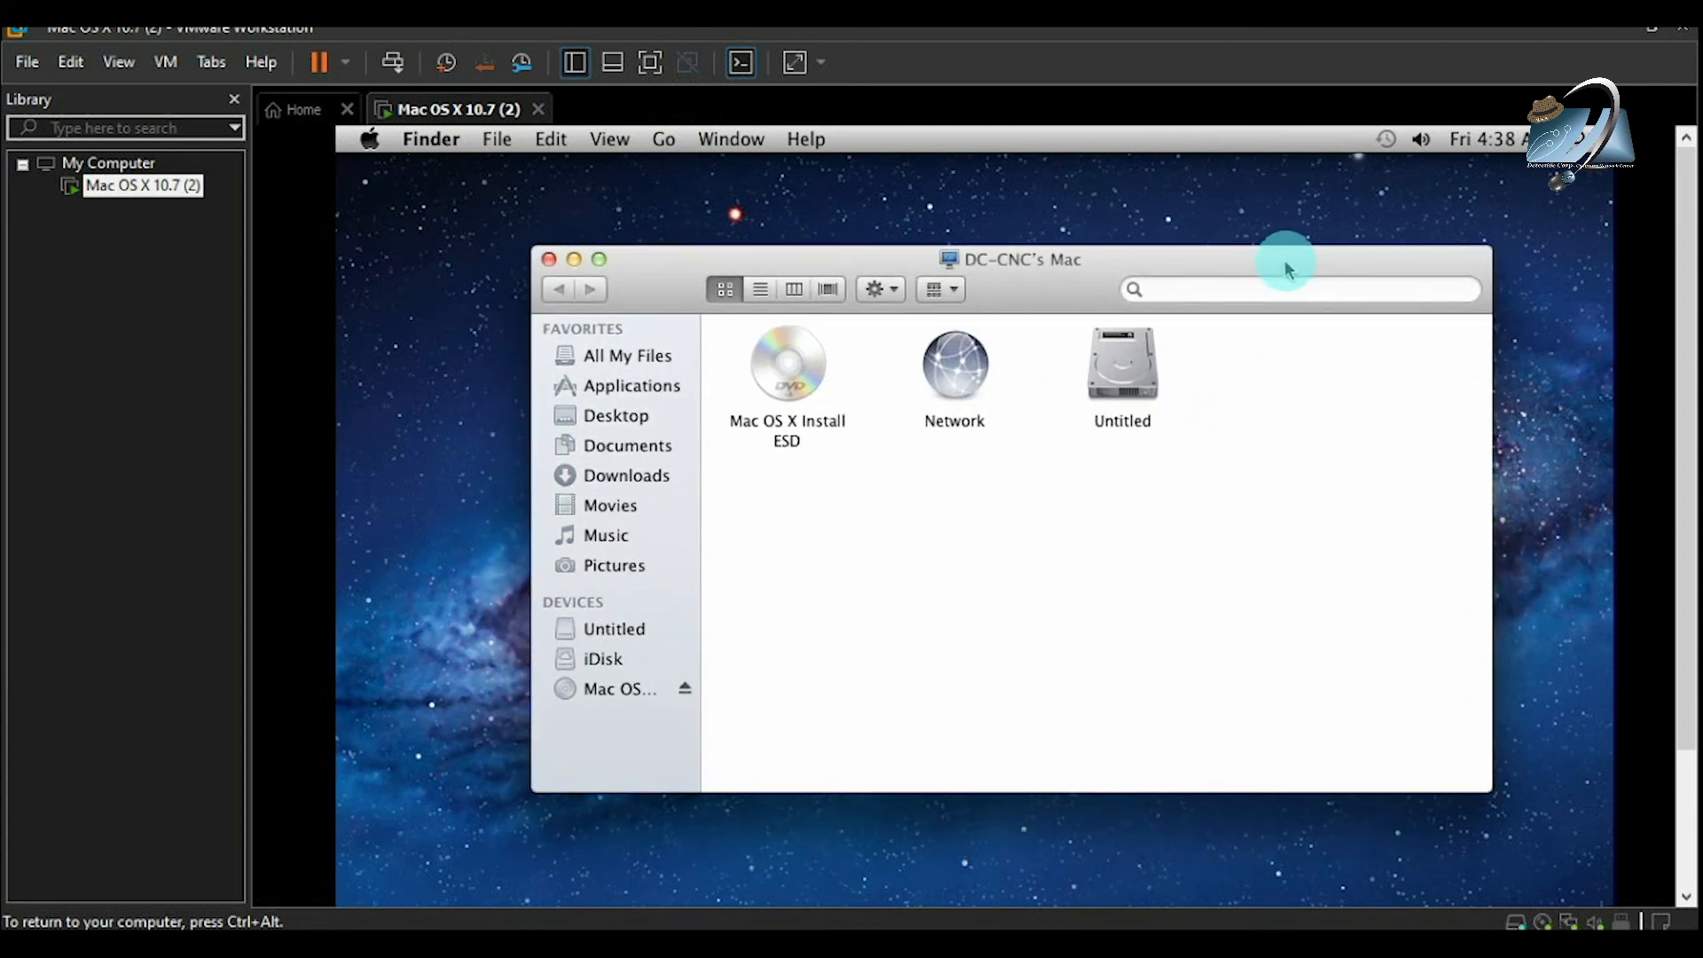
left_click_drag(963, 264, 1001, 260)
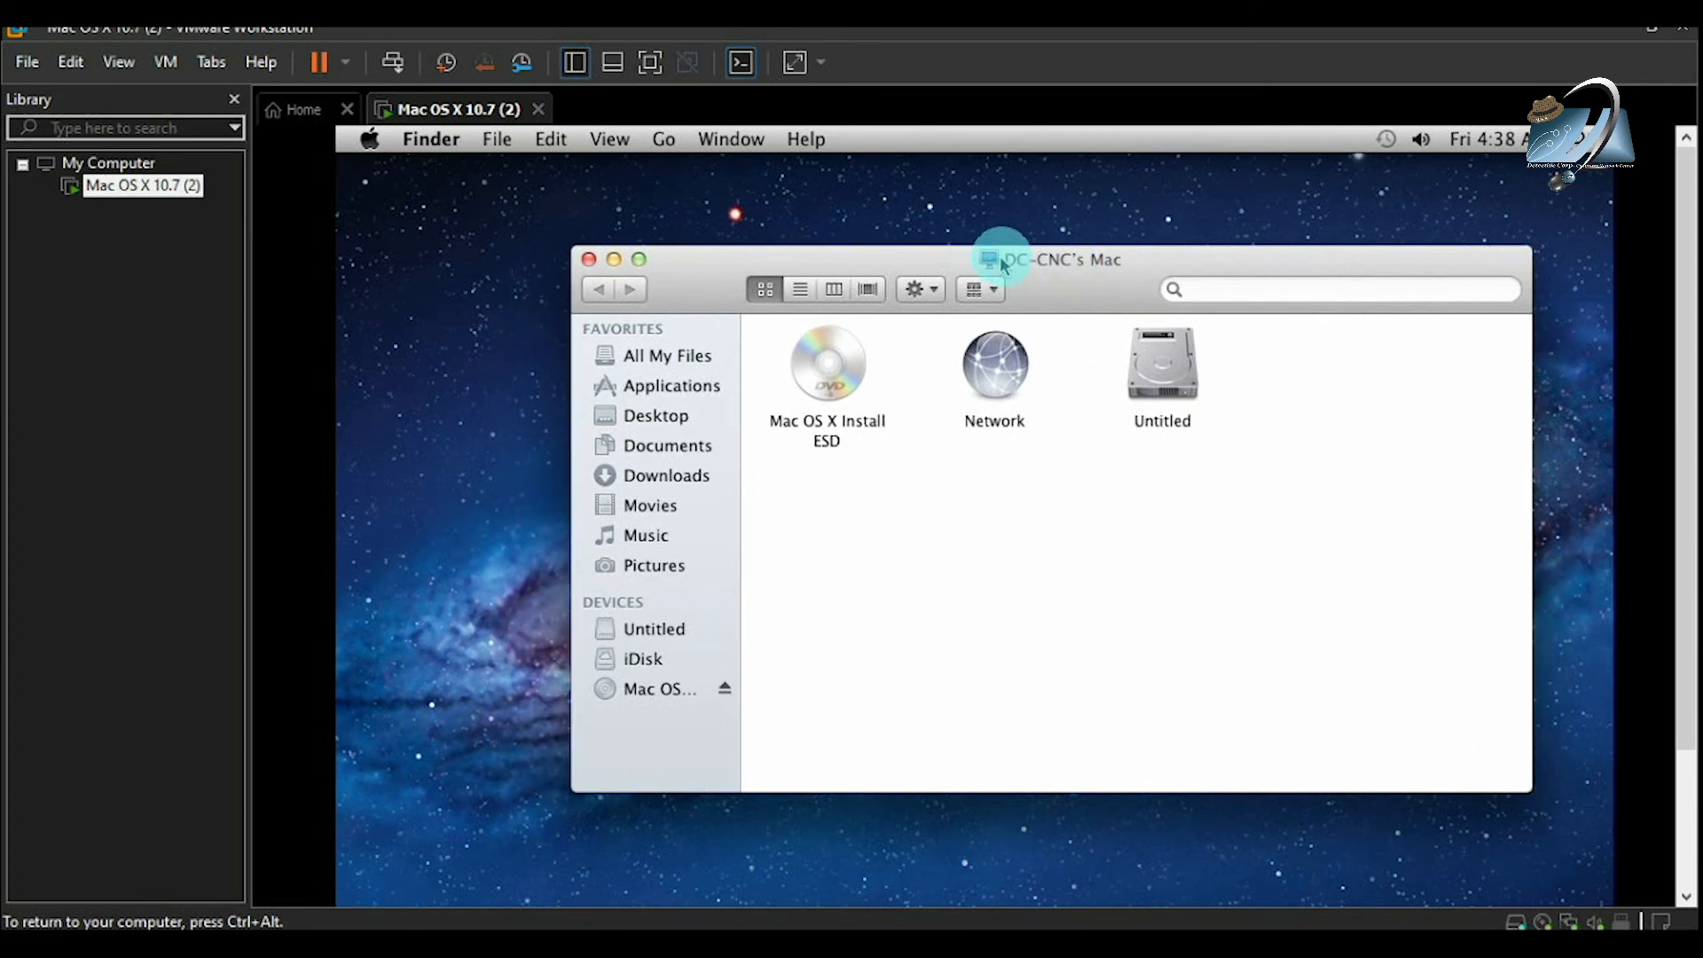
Step: Look over Finder's window commands and the rest of the desktop, and close the Computer window
left_click(604, 191)
left_click(747, 147)
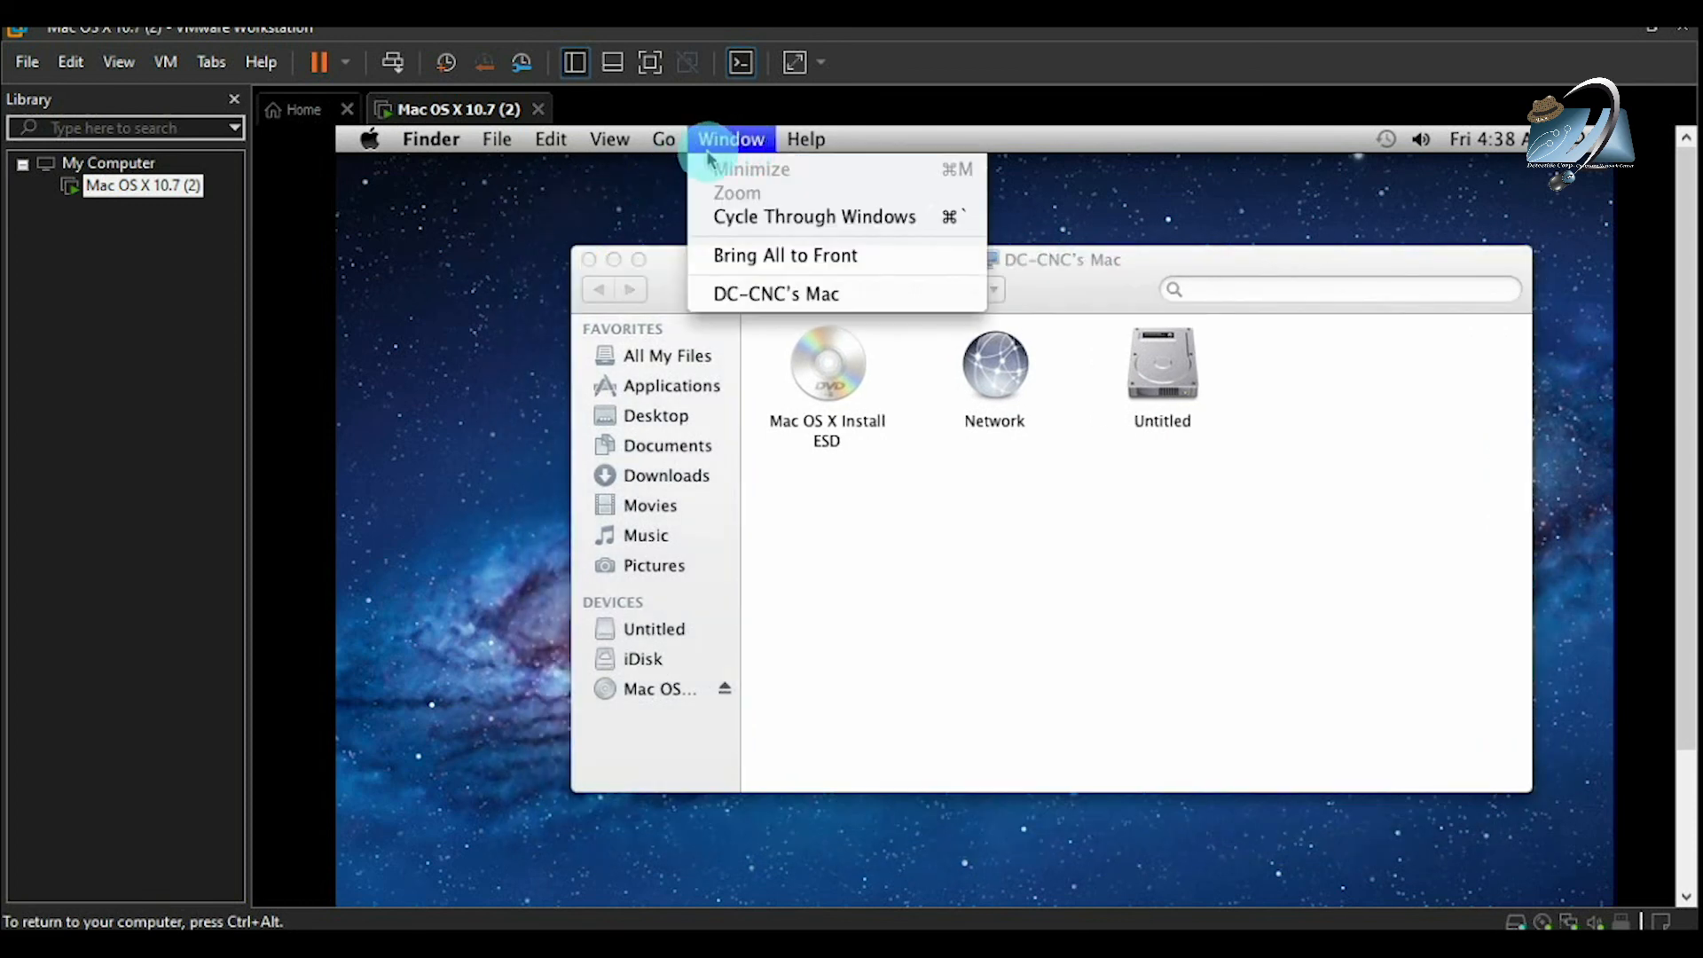
left_click(595, 178)
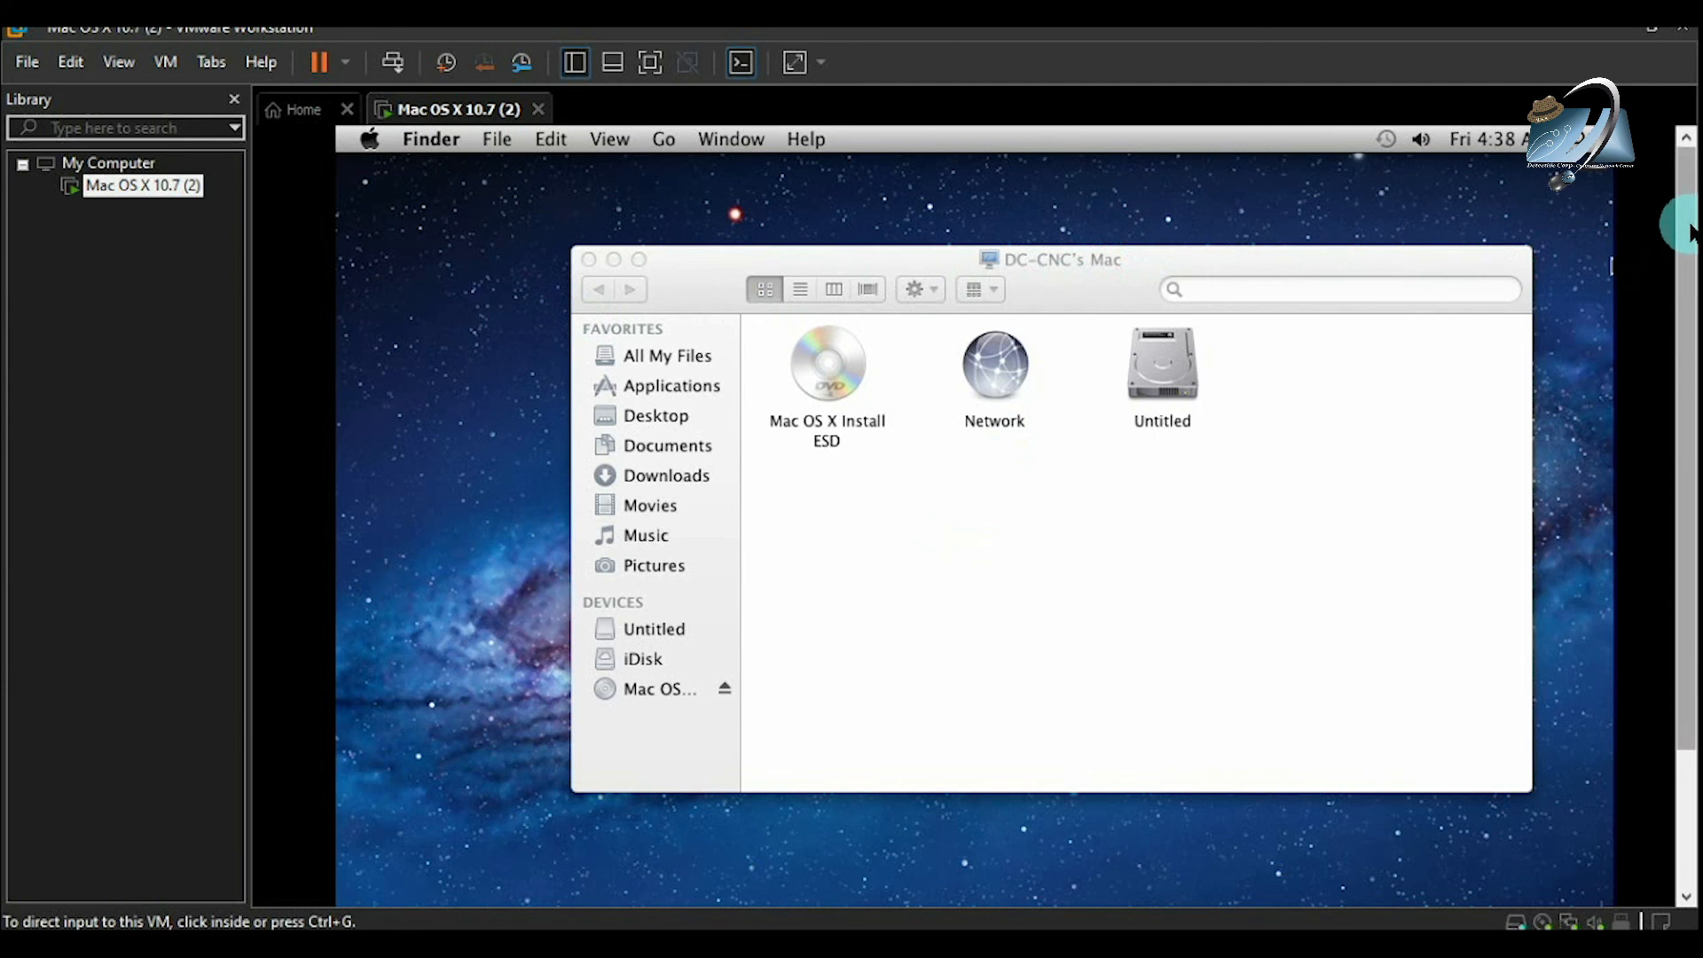
scroll(1690, 284, "down", 2)
scroll(1677, 335, "down", 2)
scroll(1677, 334, "up", 4)
left_click(717, 301)
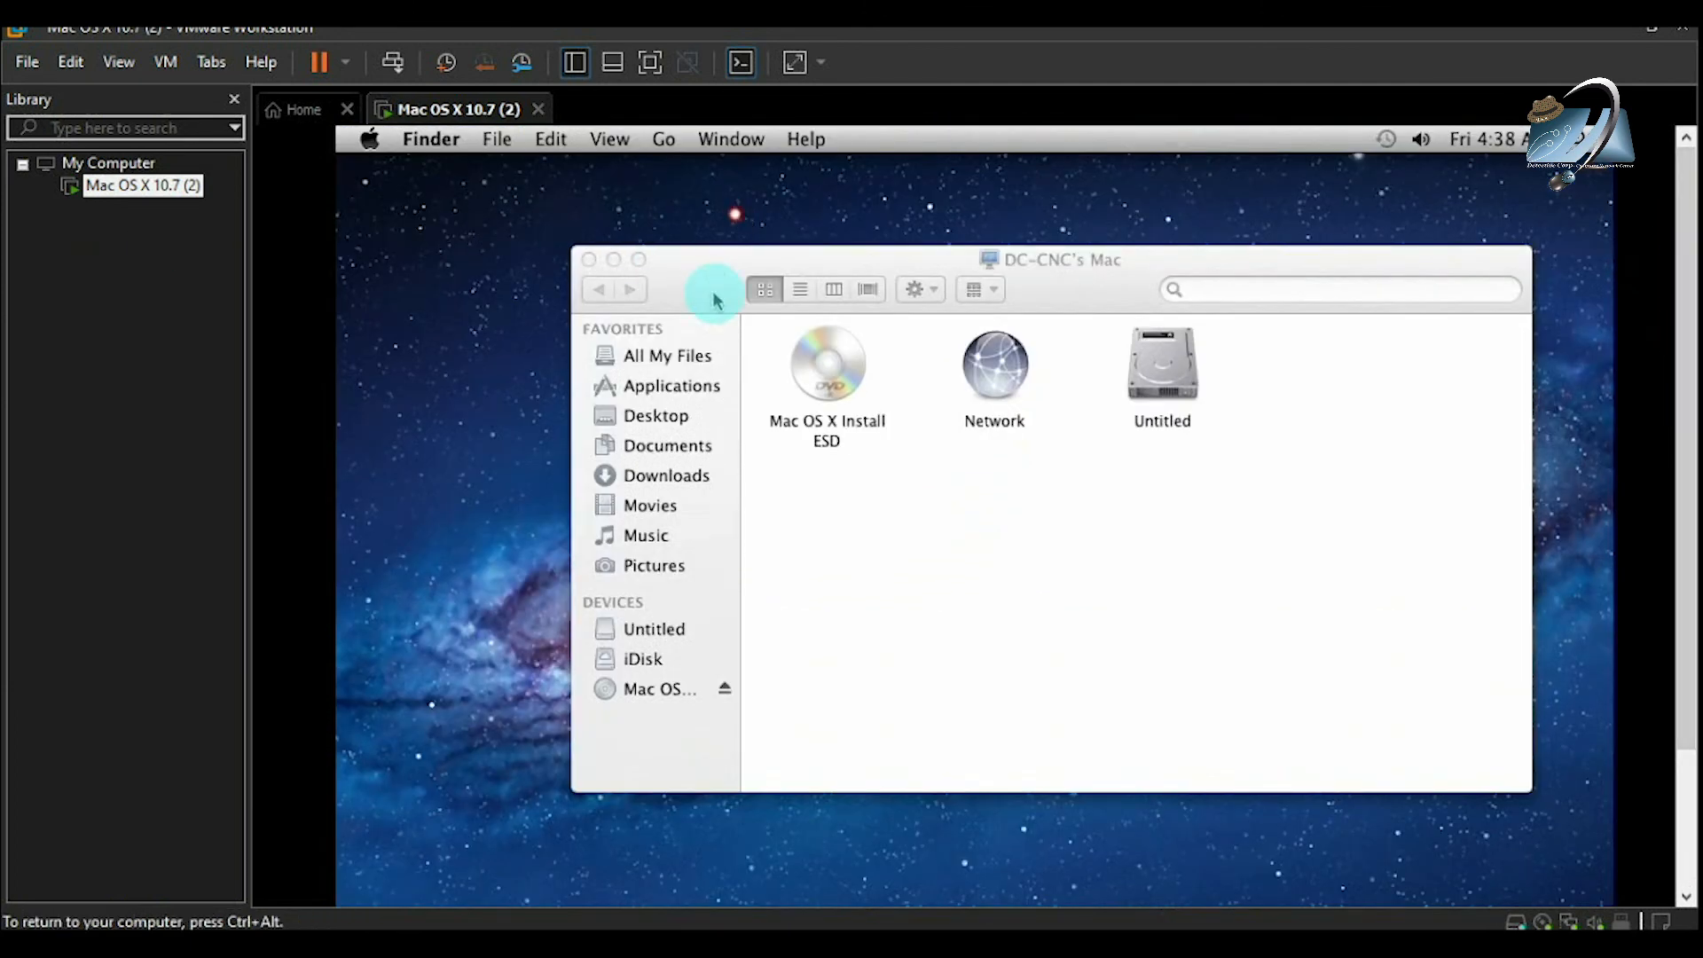
left_click(590, 260)
right_click(533, 264)
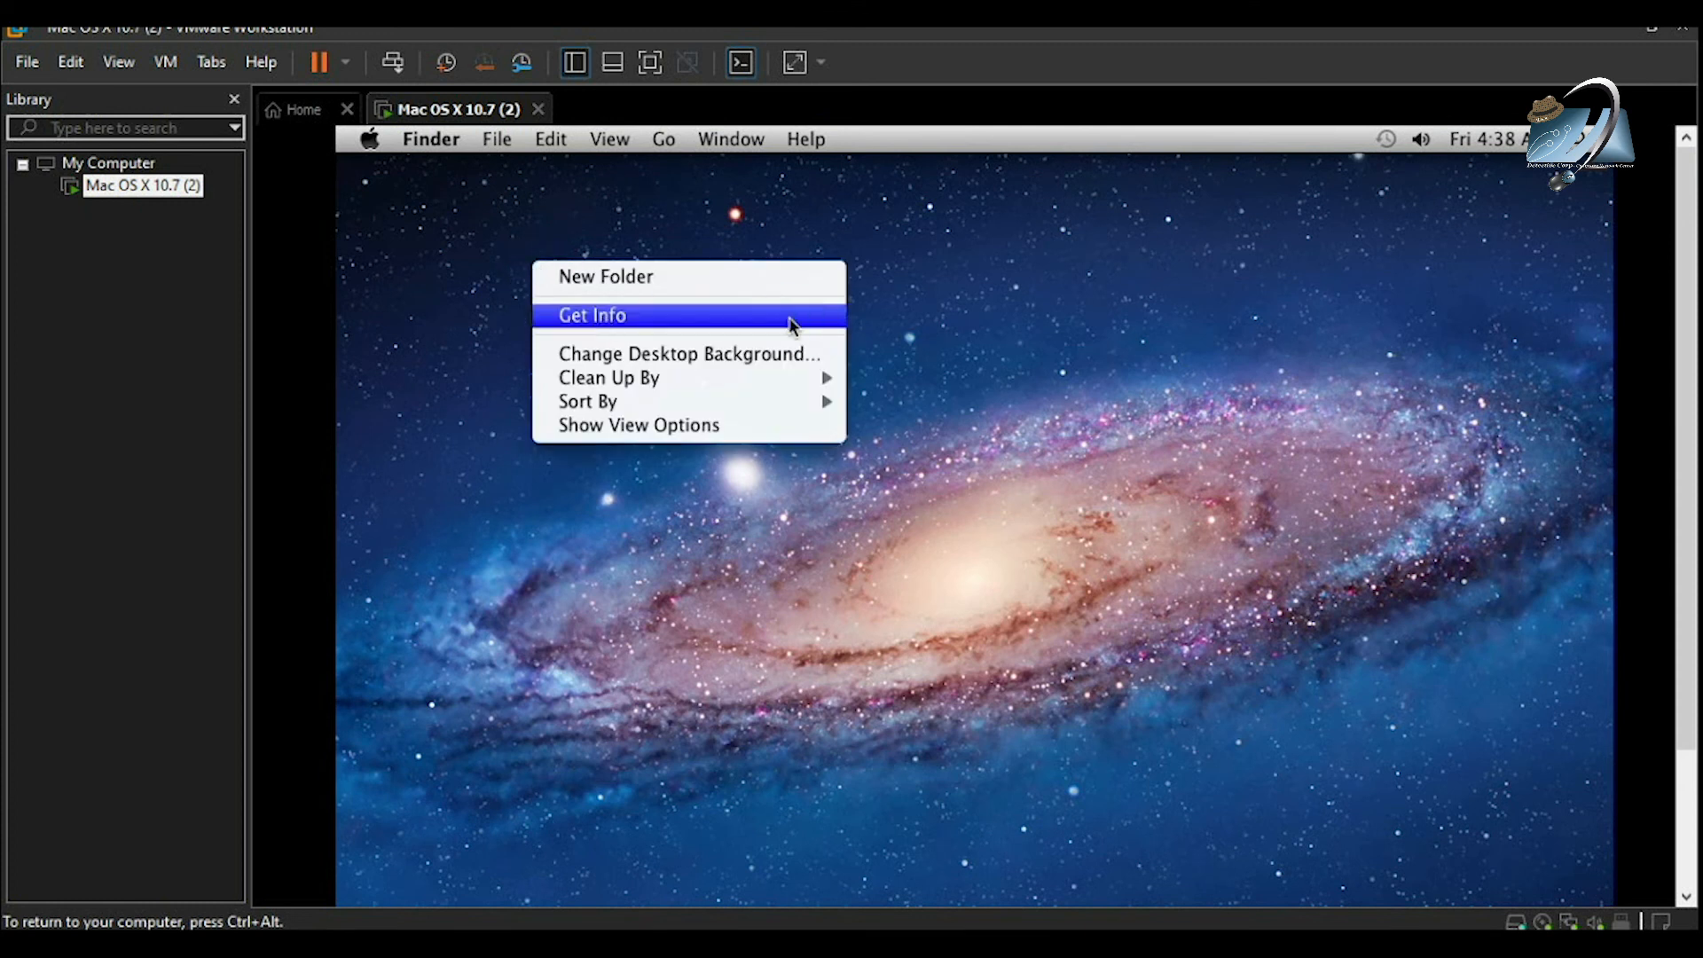
left_click(1178, 307)
right_click(467, 296)
left_click(954, 288)
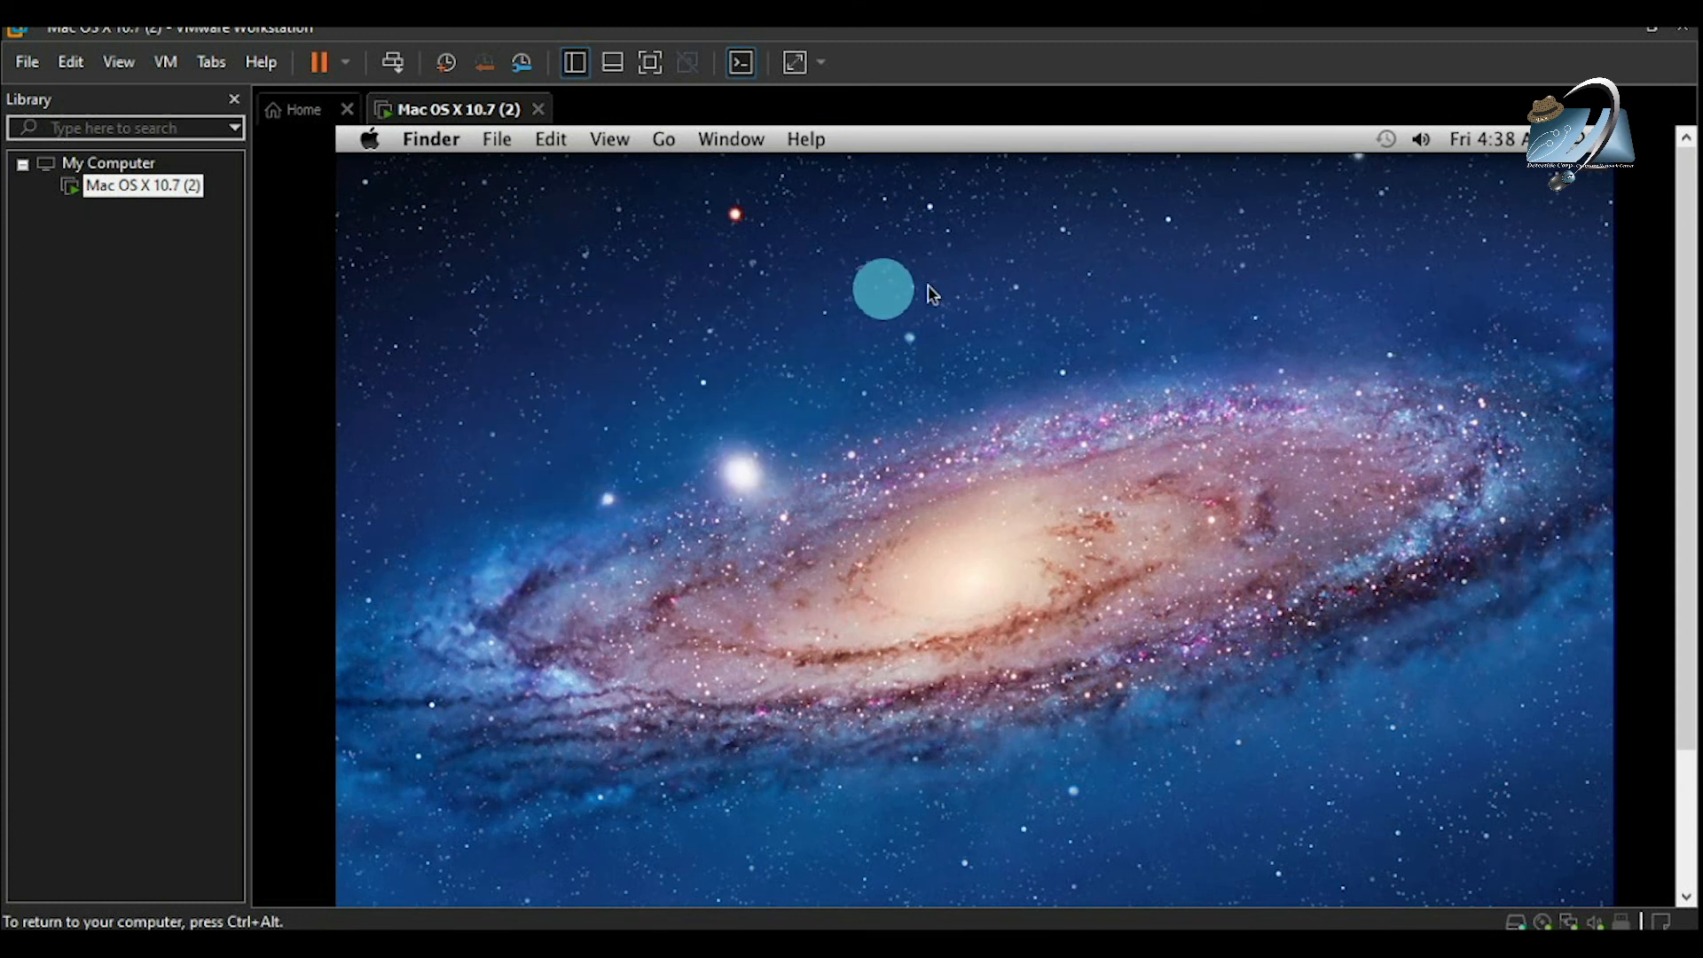
right_click(765, 377)
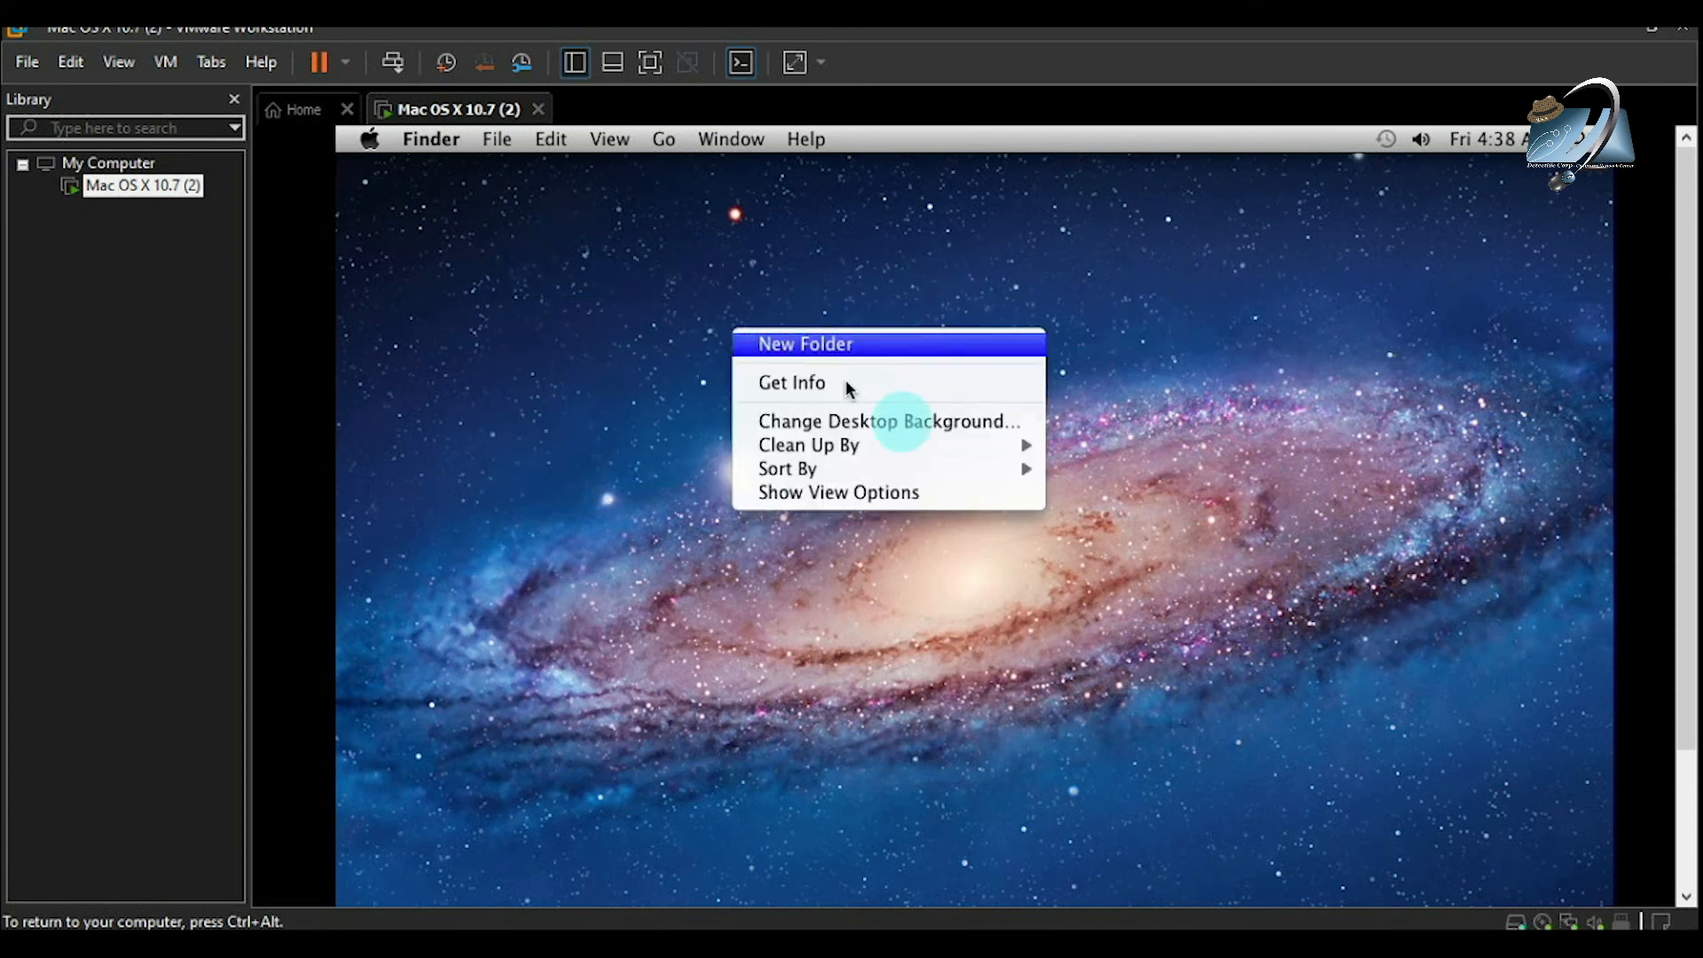
left_click(626, 425)
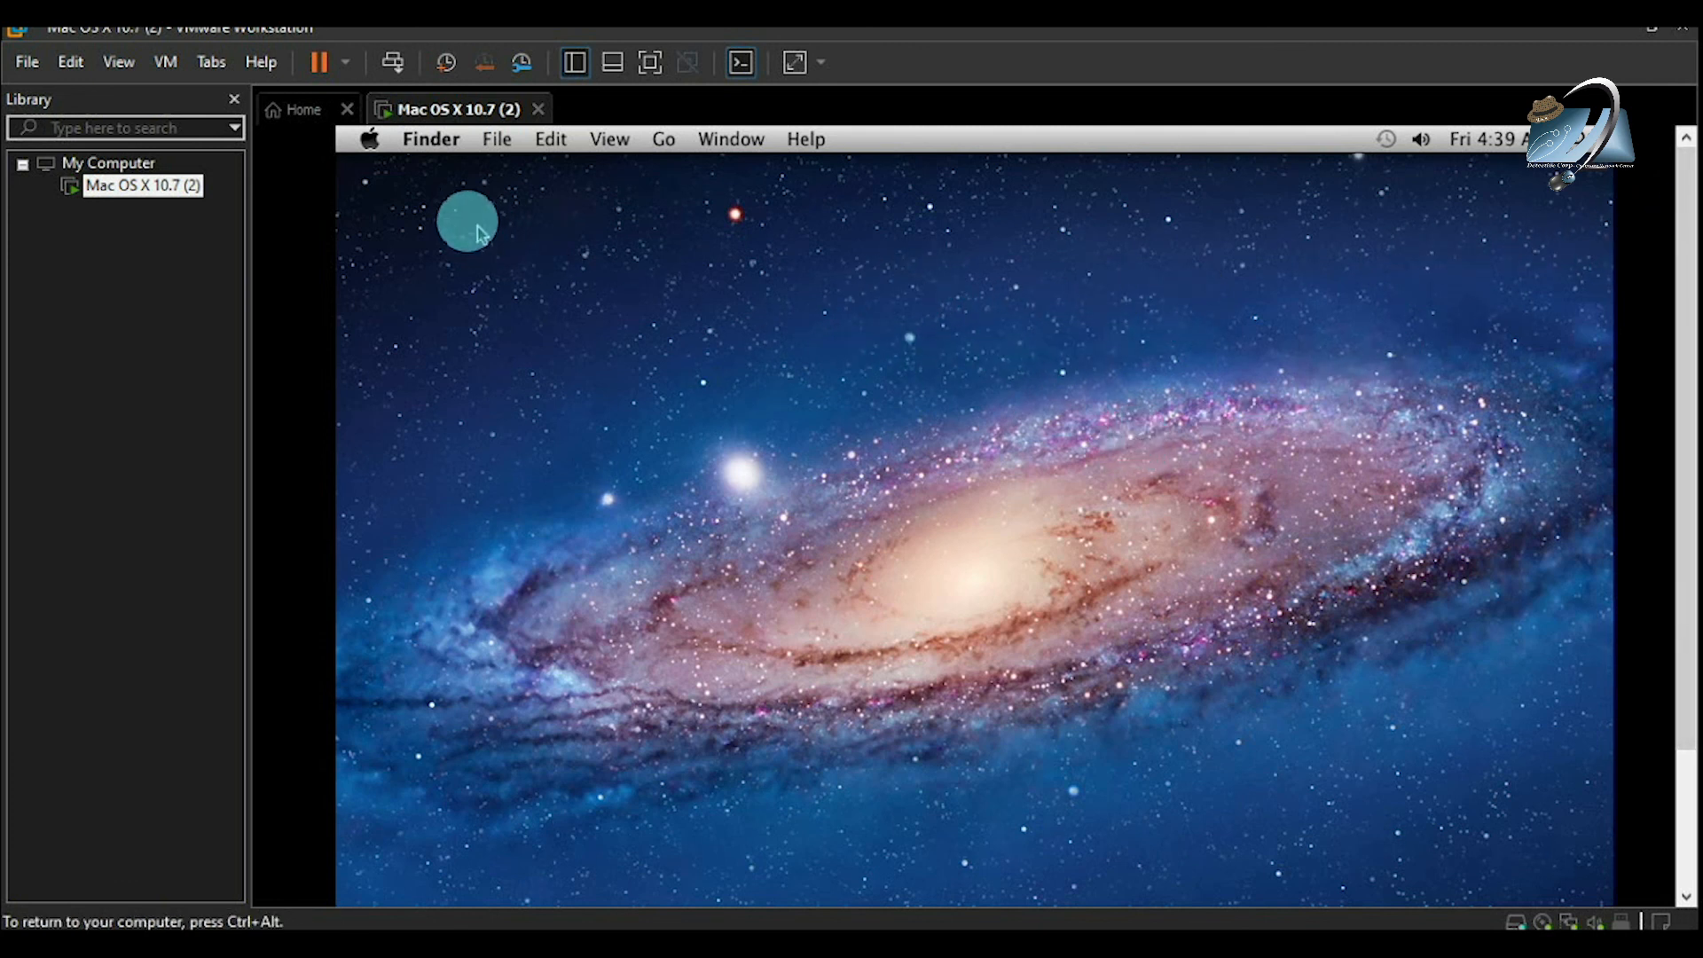
Step: Shut down Mac OS X Lion in the virtual machine and confirm the shutdown
left_click(369, 139)
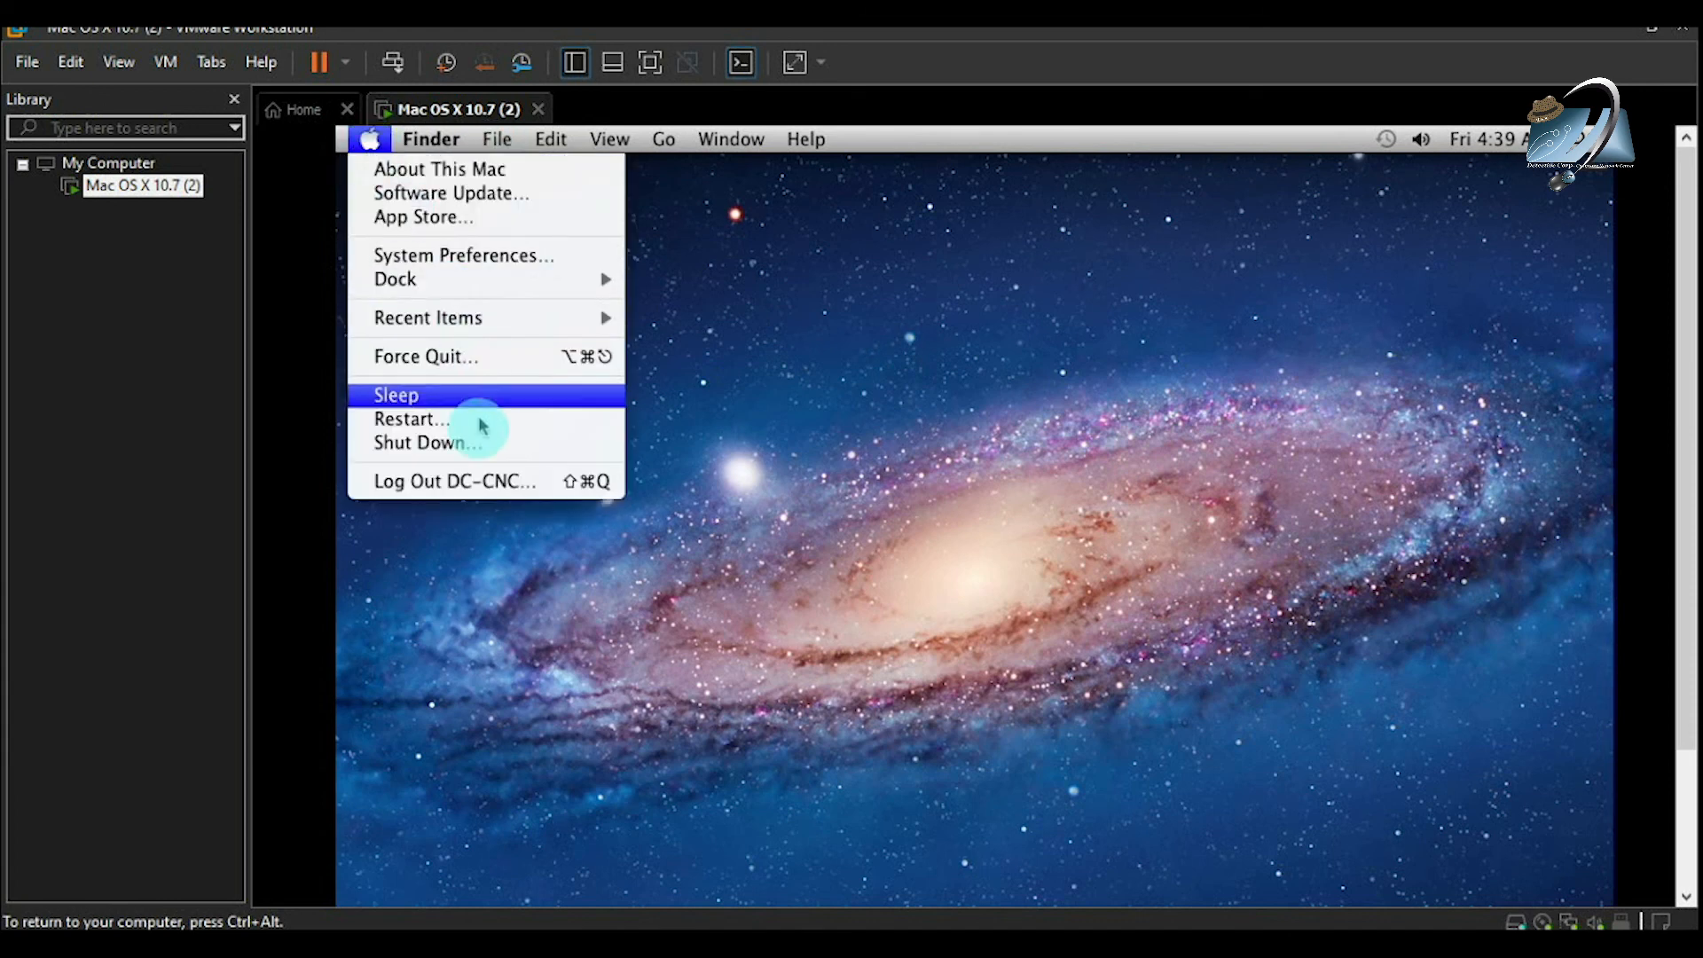
left_click(448, 443)
left_click(1161, 522)
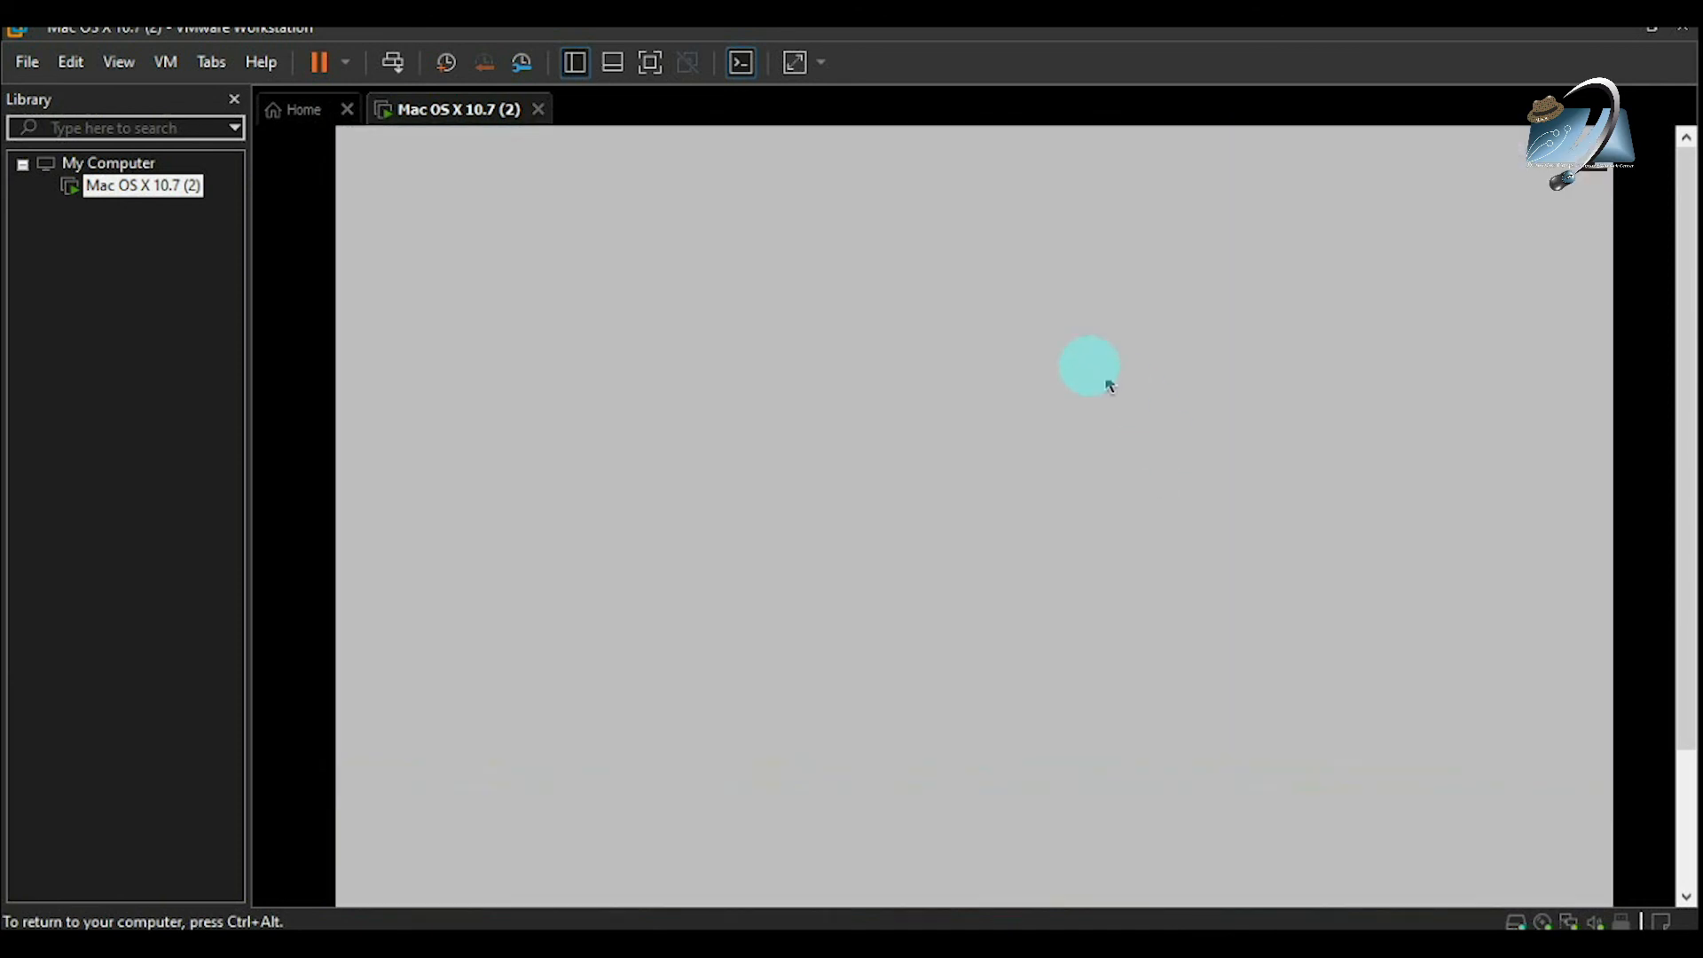